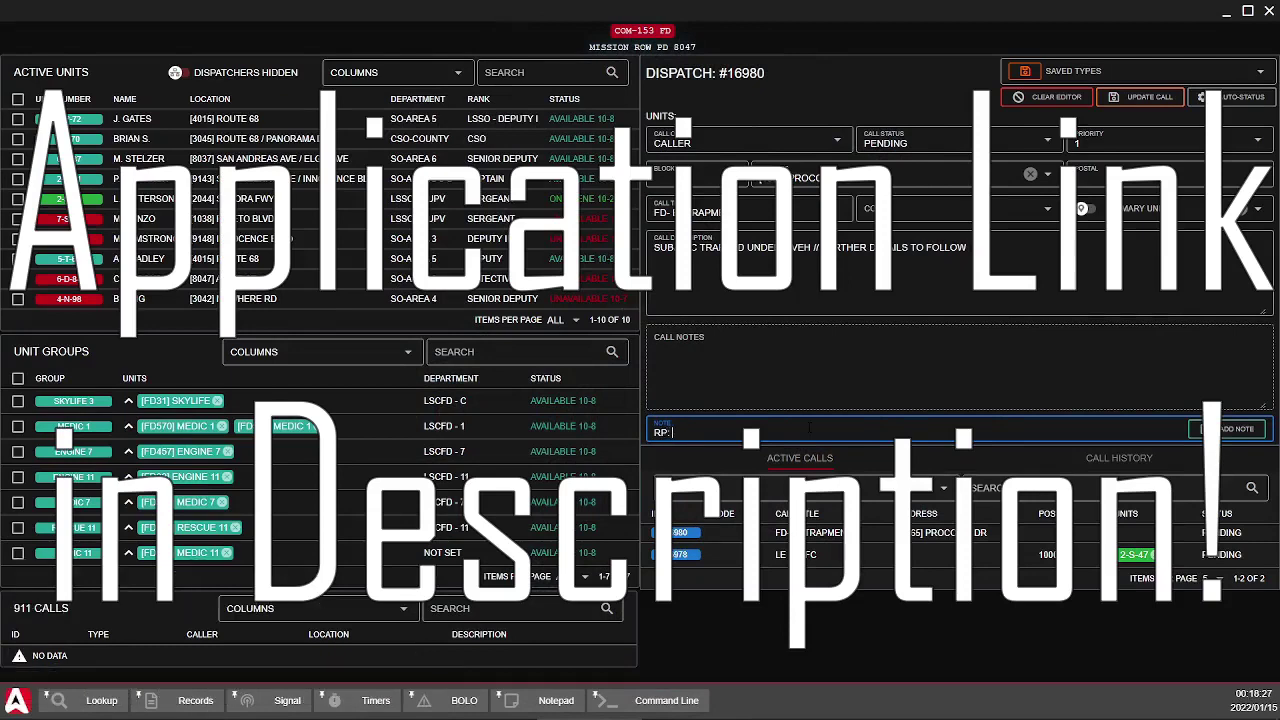
Step: Log a note on call 16980 naming the reporting party and 'NEIGHBOUR TRAPPED UNDER CAR'
type("KAREN")
key("BackSpace")
key("BackSpace")
type("INA //")
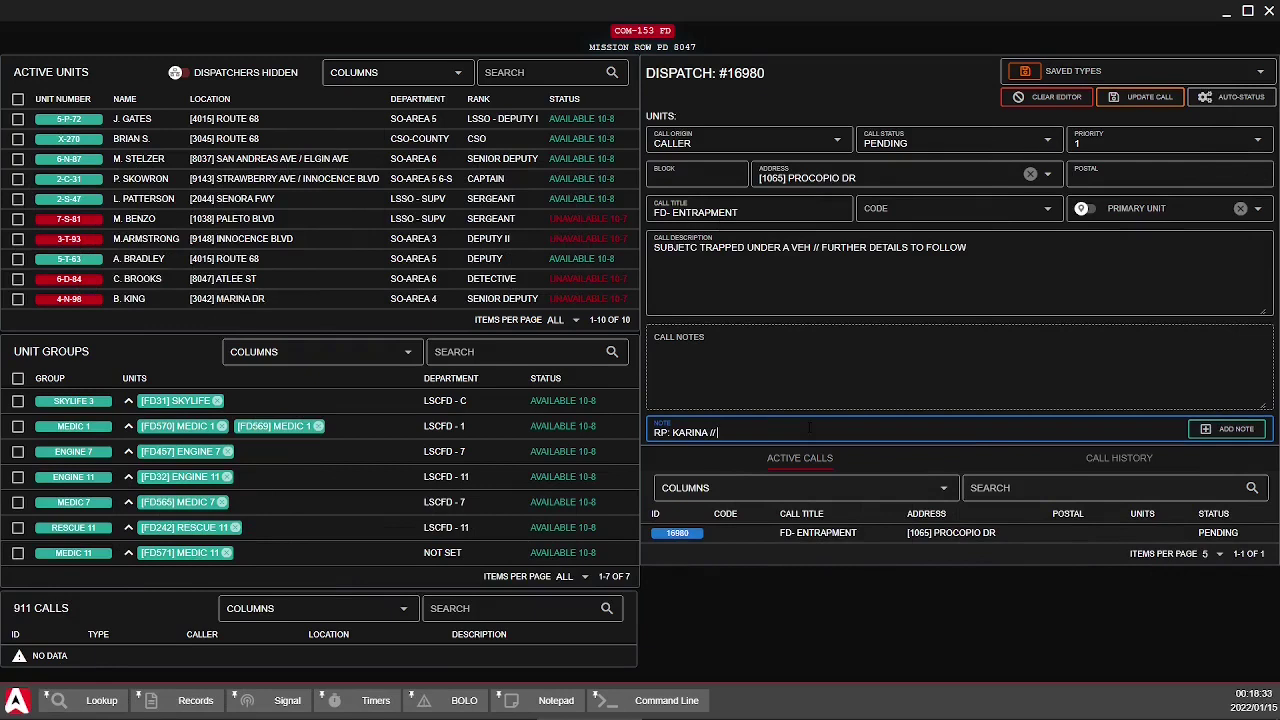
type(" NEIGHBOUT")
type(" TRAPPED UNDER CAR")
key("Return")
type("00000000000000000000000000000000000000000000000000000000000000000000000000000")
key("ctrl+a")
key("BackSpace")
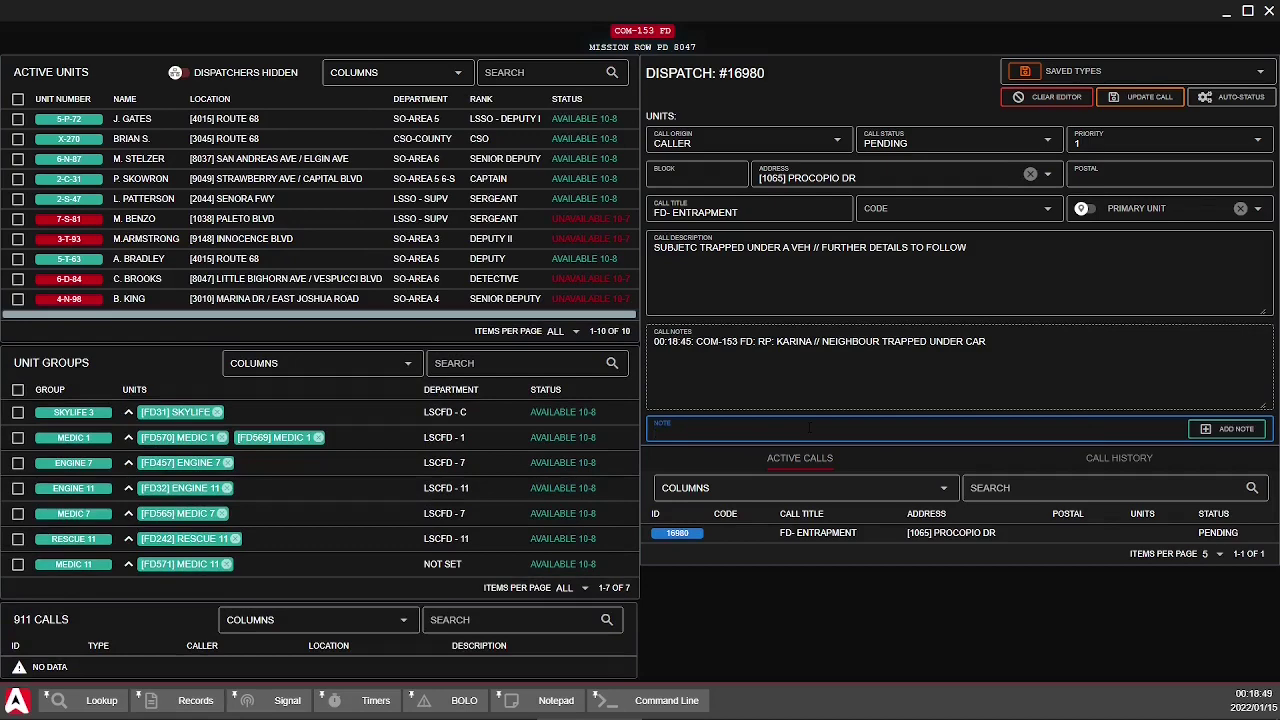
Step: Change the dispatcher identifier to COM-153 911 and clear the note field
left_click(640, 44)
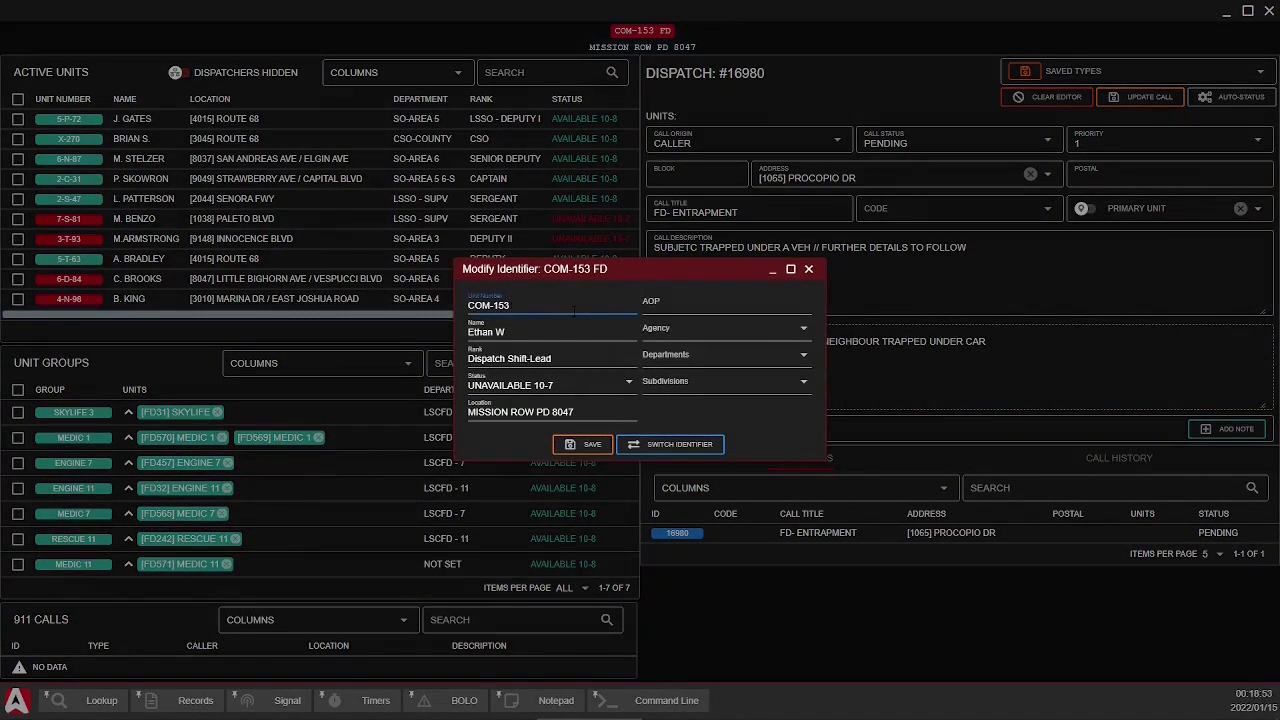
left_click(582, 445)
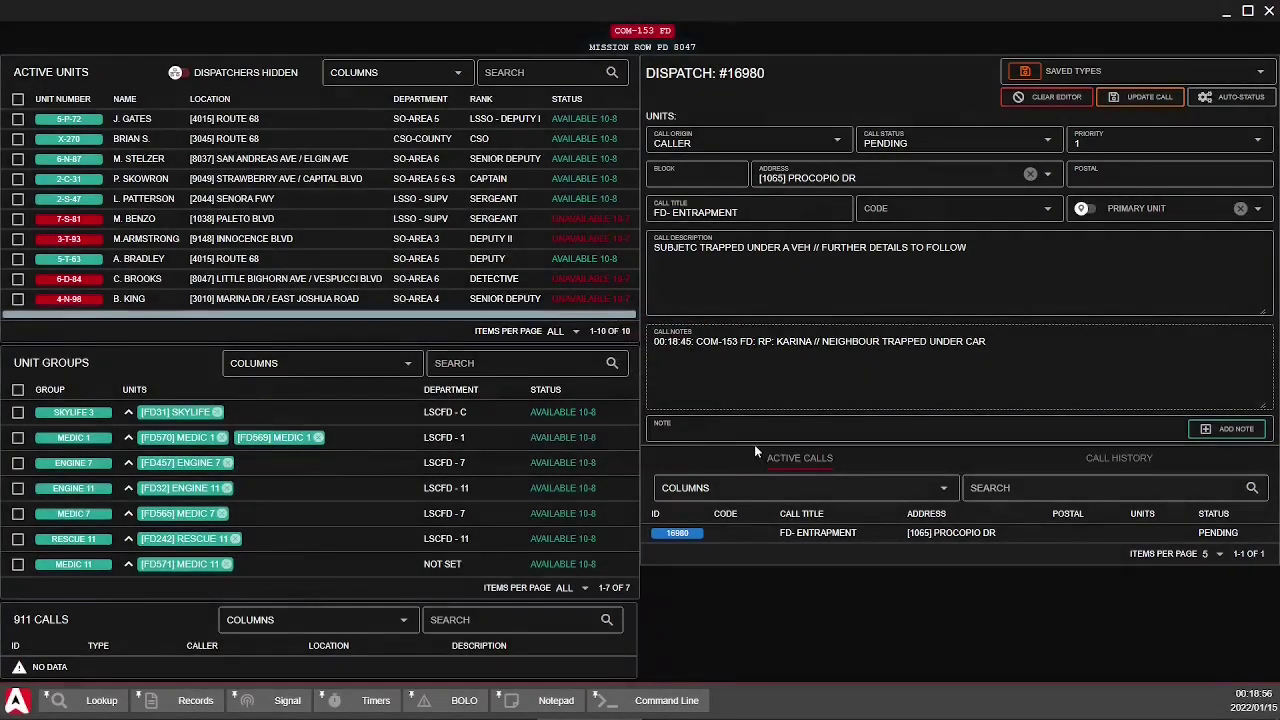
left_click(760, 430)
type("0000000000000000000000")
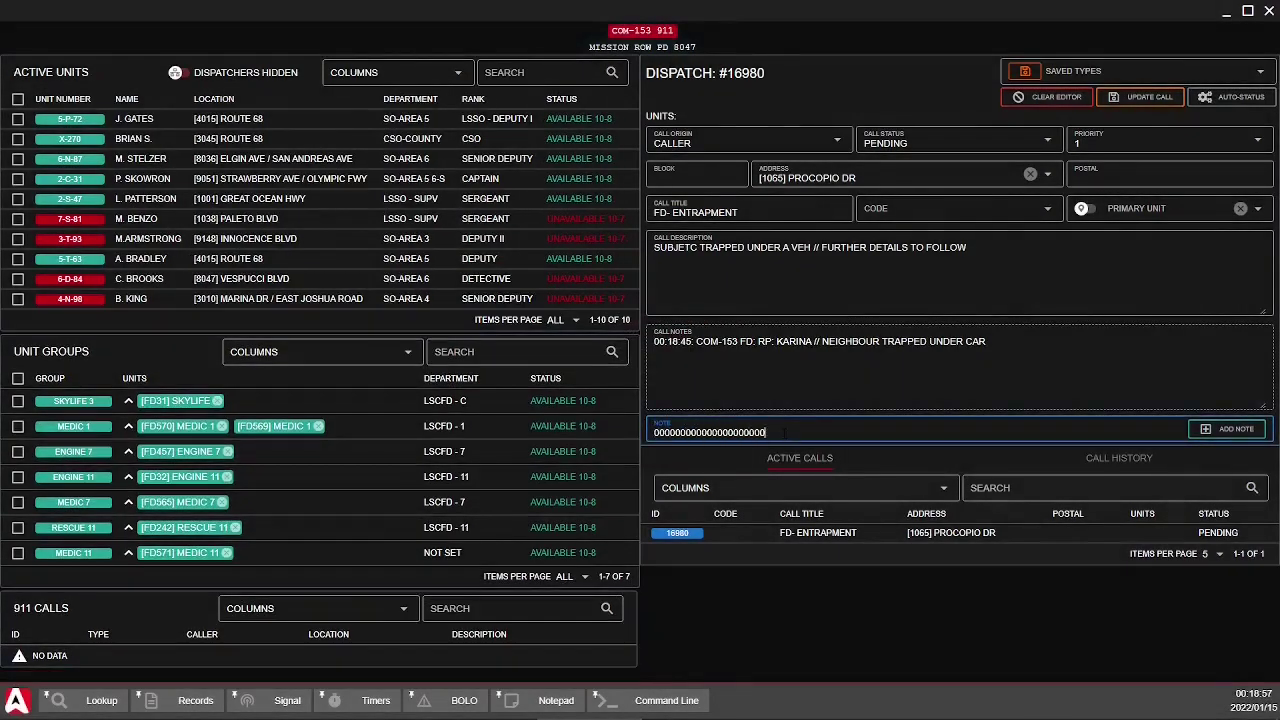
type("000000000000000000000000000000000000000000000000000000000000000")
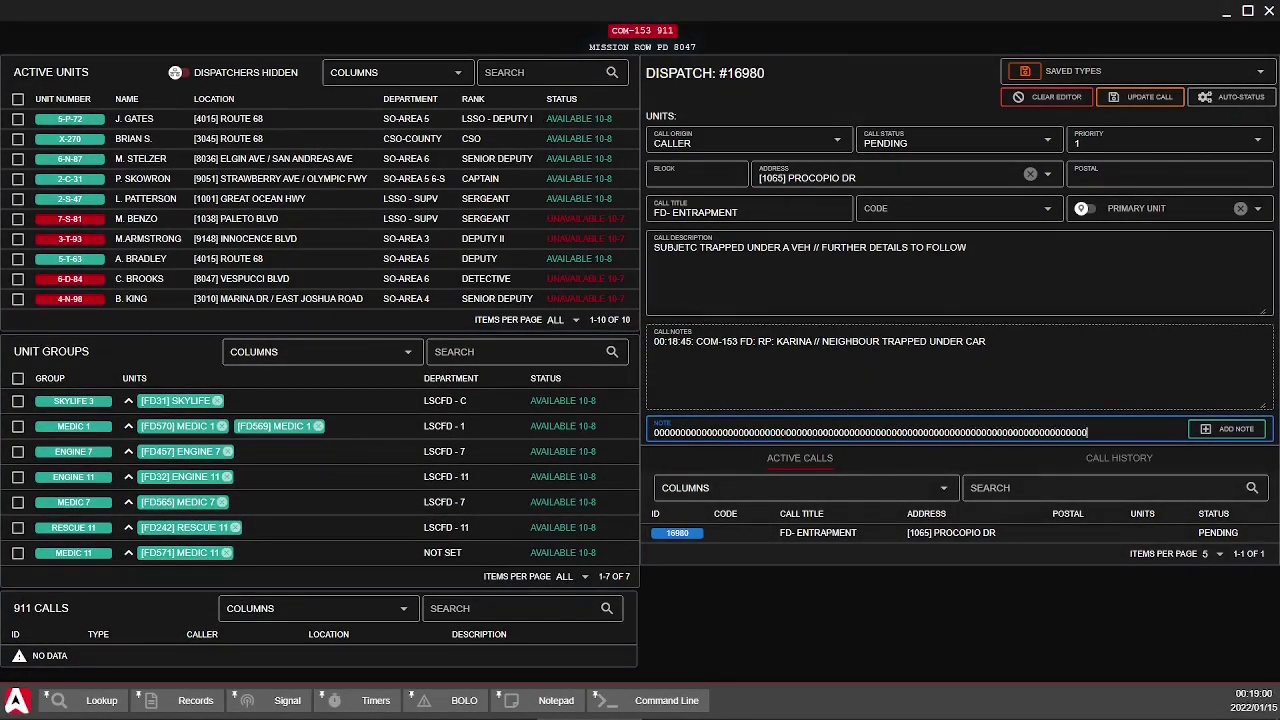
key("ctrl+a")
key("BackSpace")
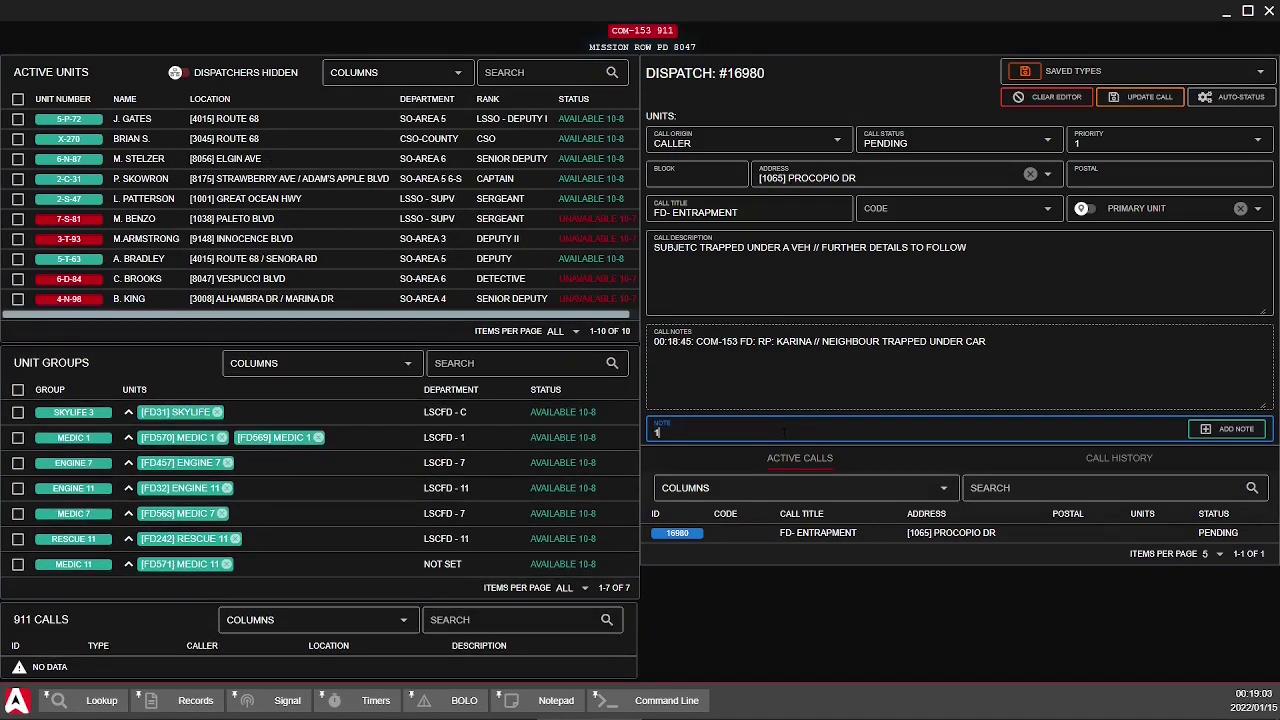
type("065")
type(" PROCOPIO DRIVE // 00000000000000000000000000000000000000")
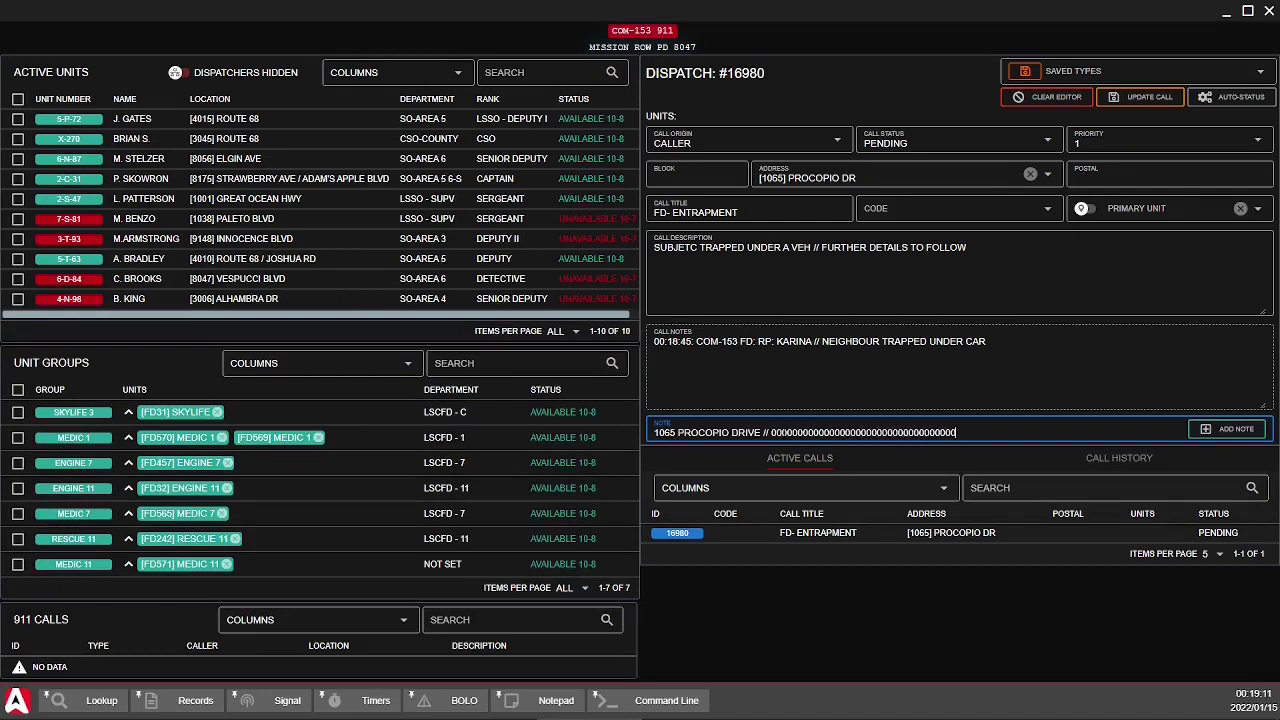
key("ctrl+BackSpace")
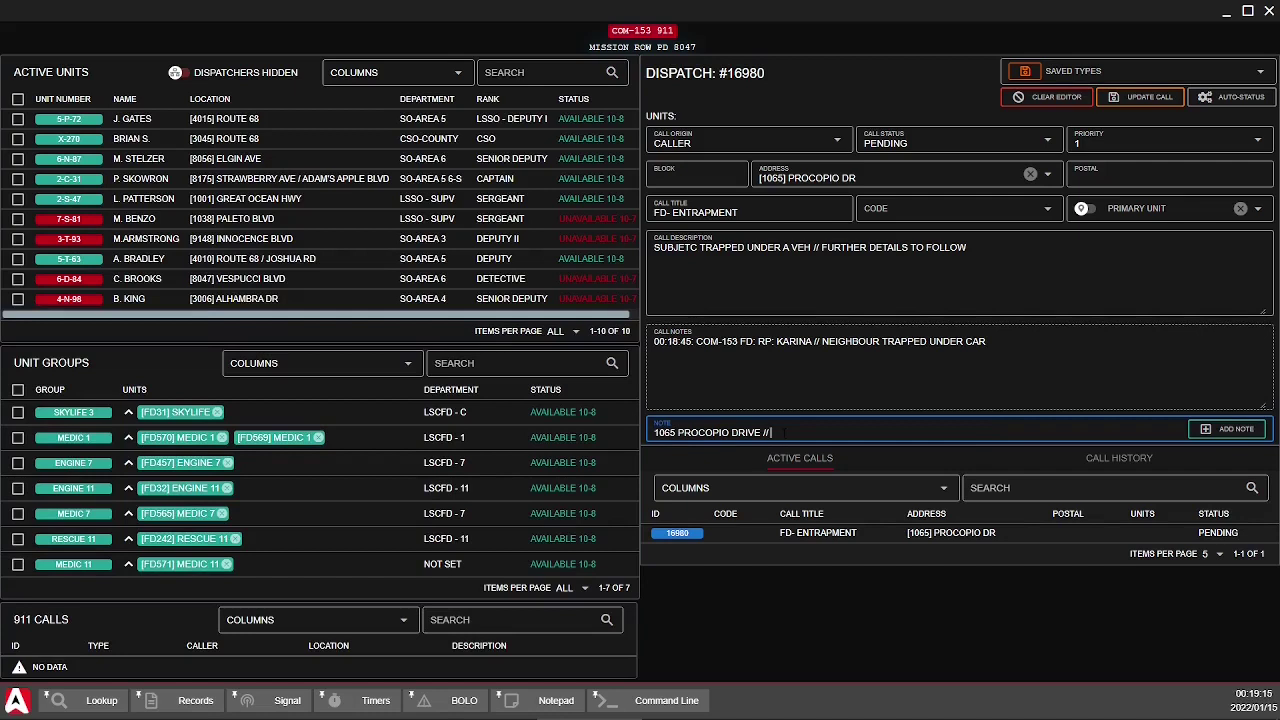
key("Return")
type("RP: LOCAL //")
key("Return")
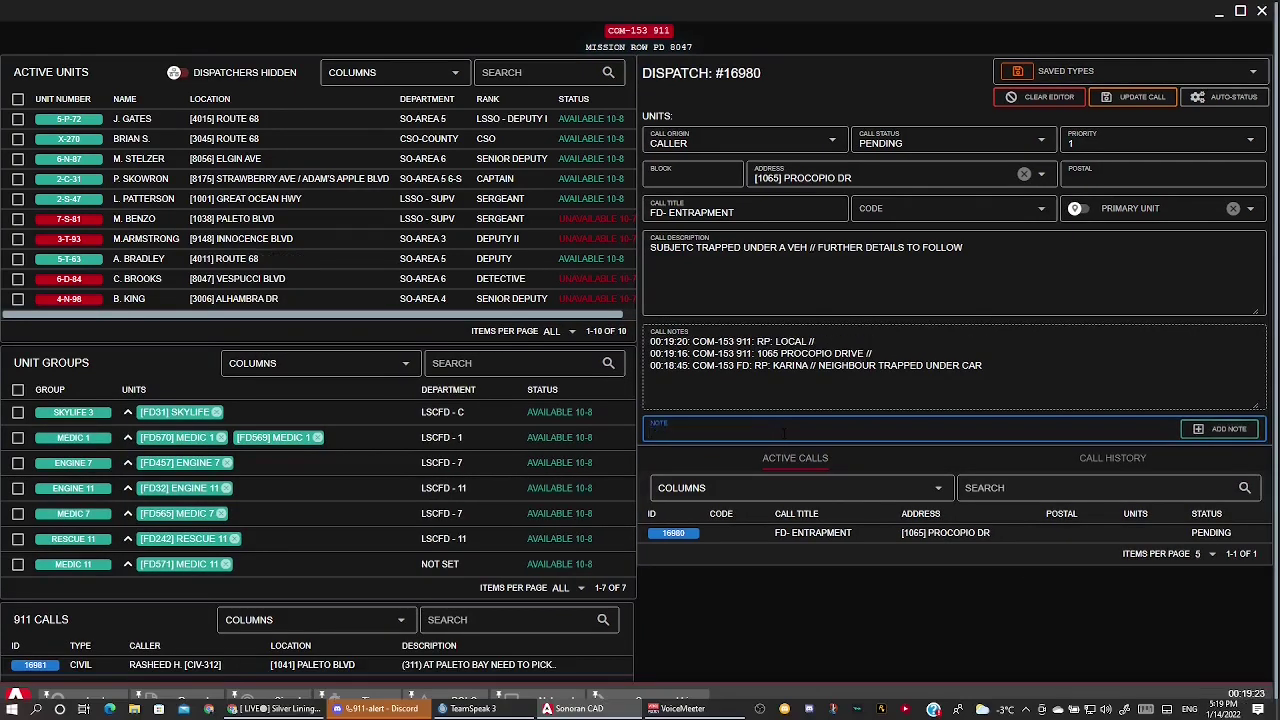
type("00000000000000000000000000000000000000000000000000000")
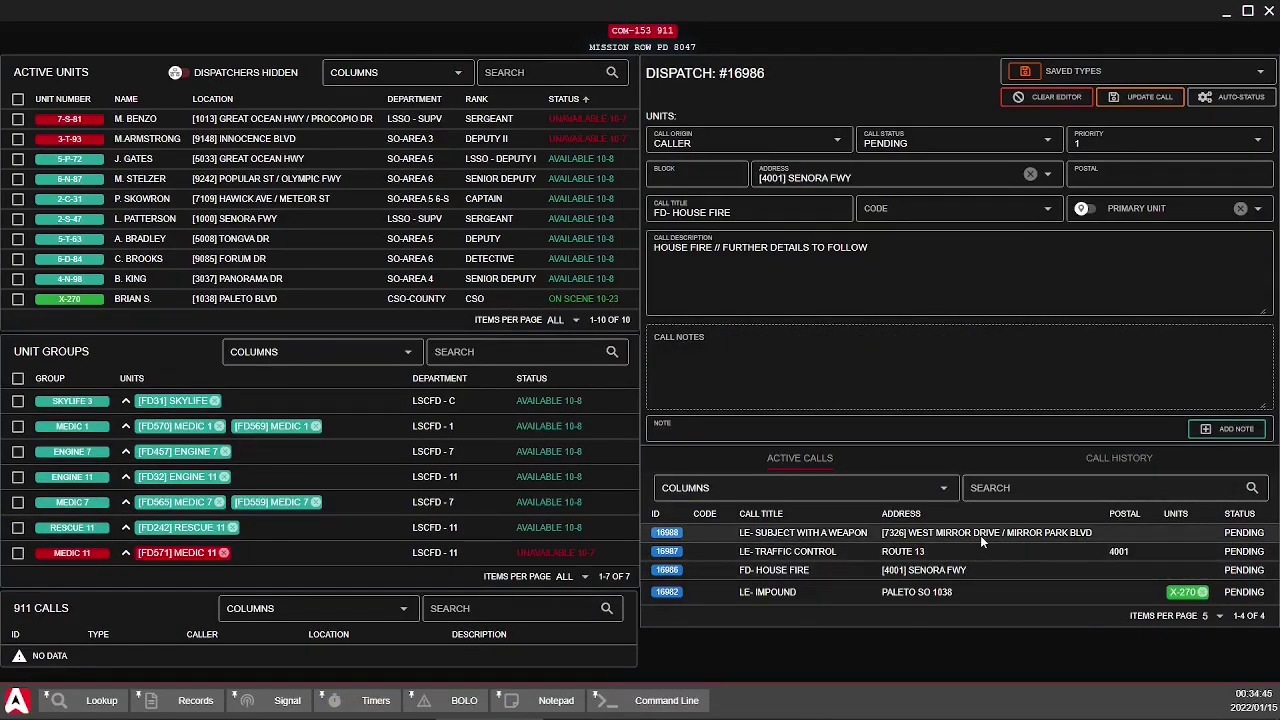
right_click(980, 535)
left_click(1025, 466)
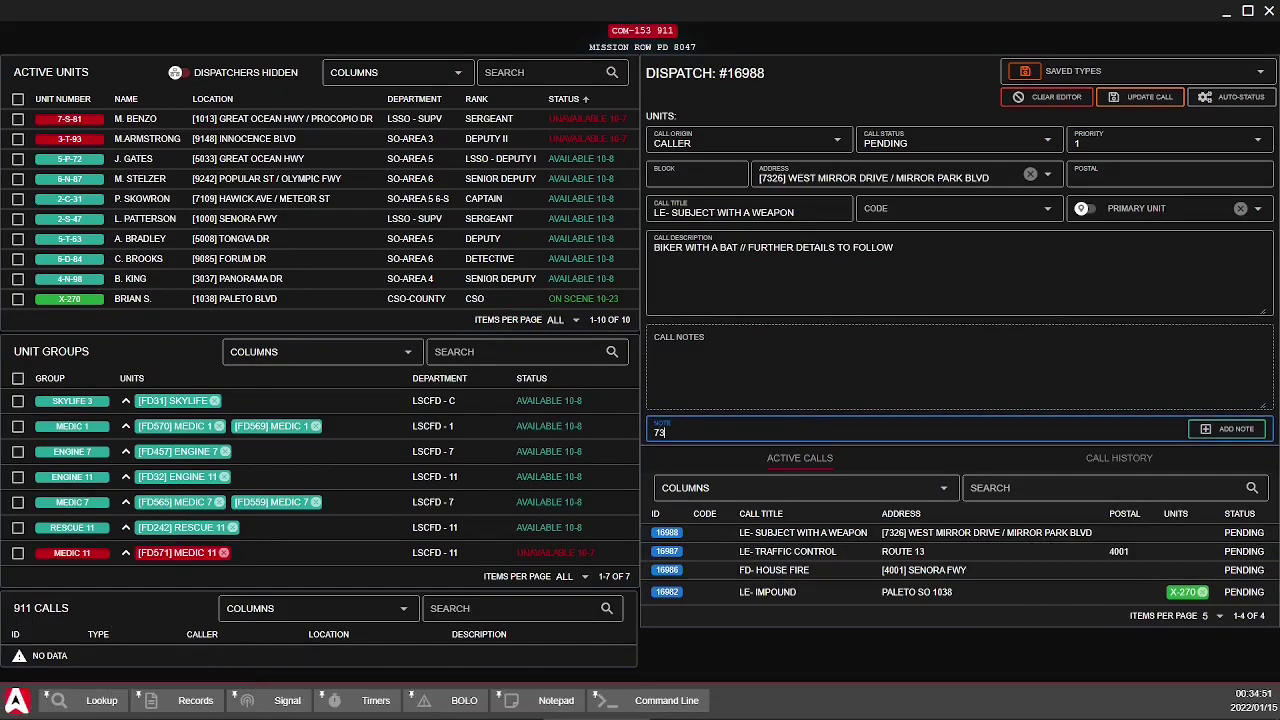
type("326 WMD // ")
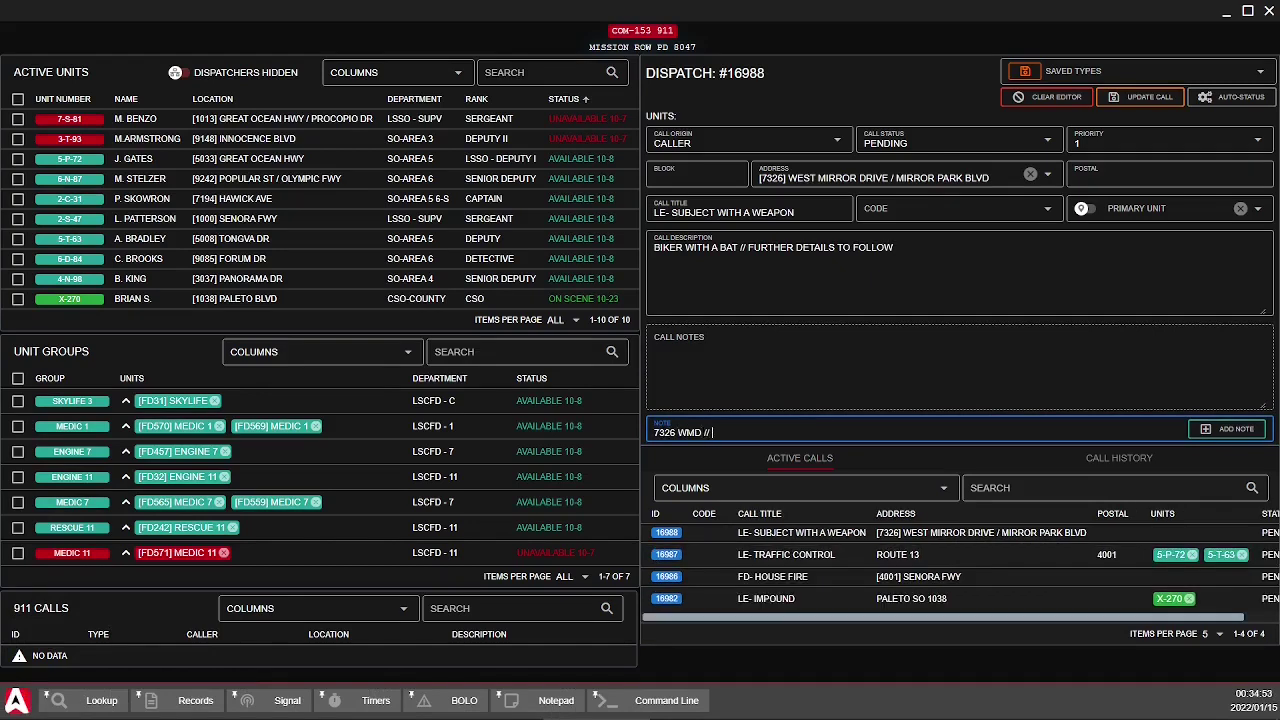
type("SUBJE")
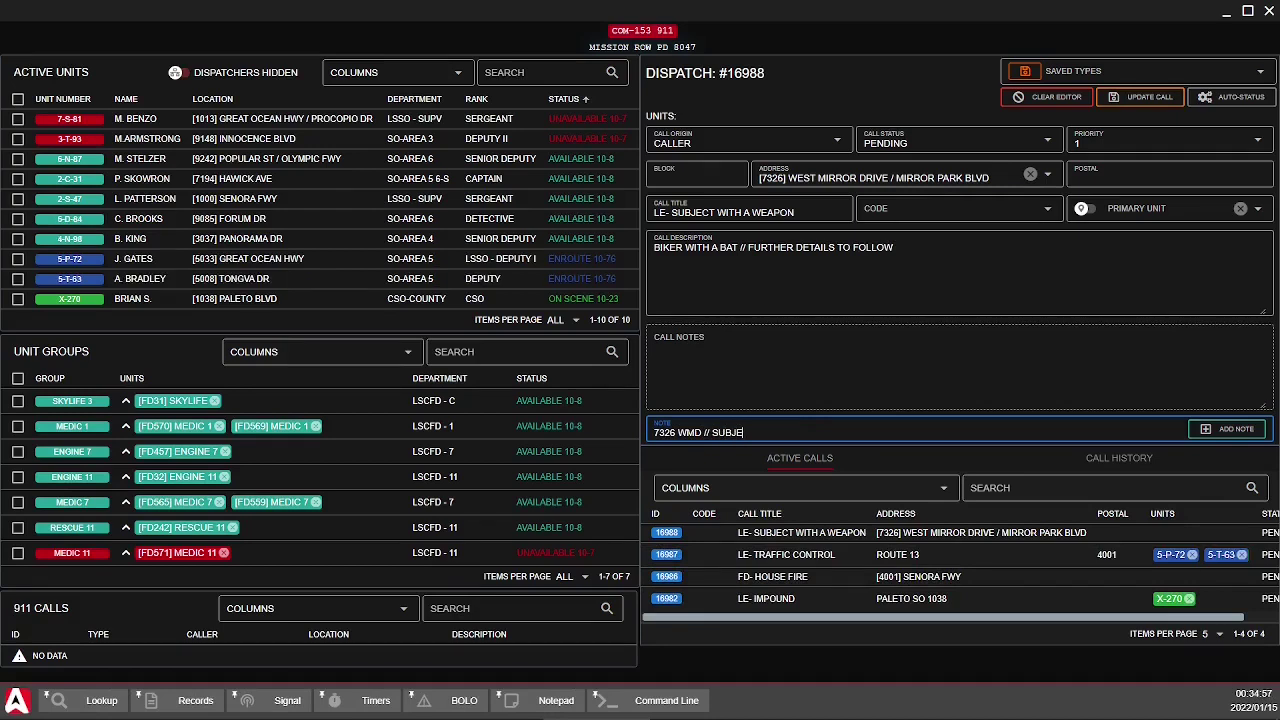
type("CT IN")
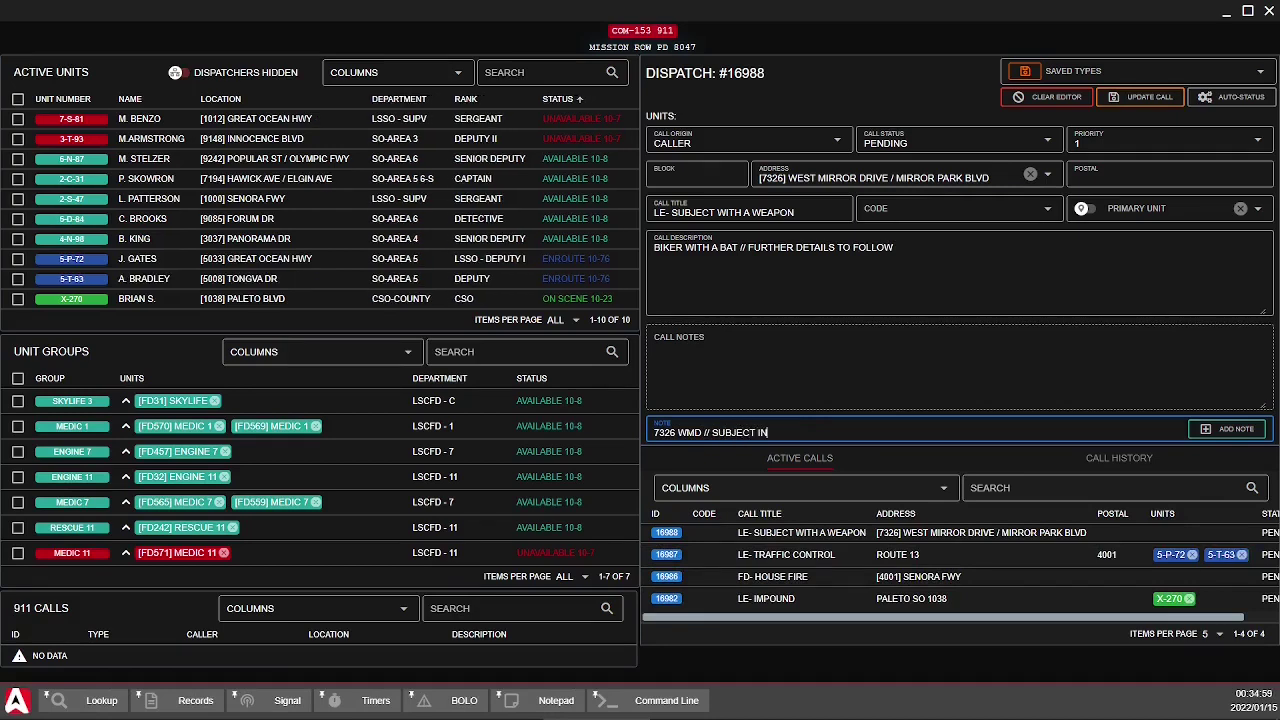
type(" ALL BLACK AND BLACK MOTERCYCLE")
key("Return")
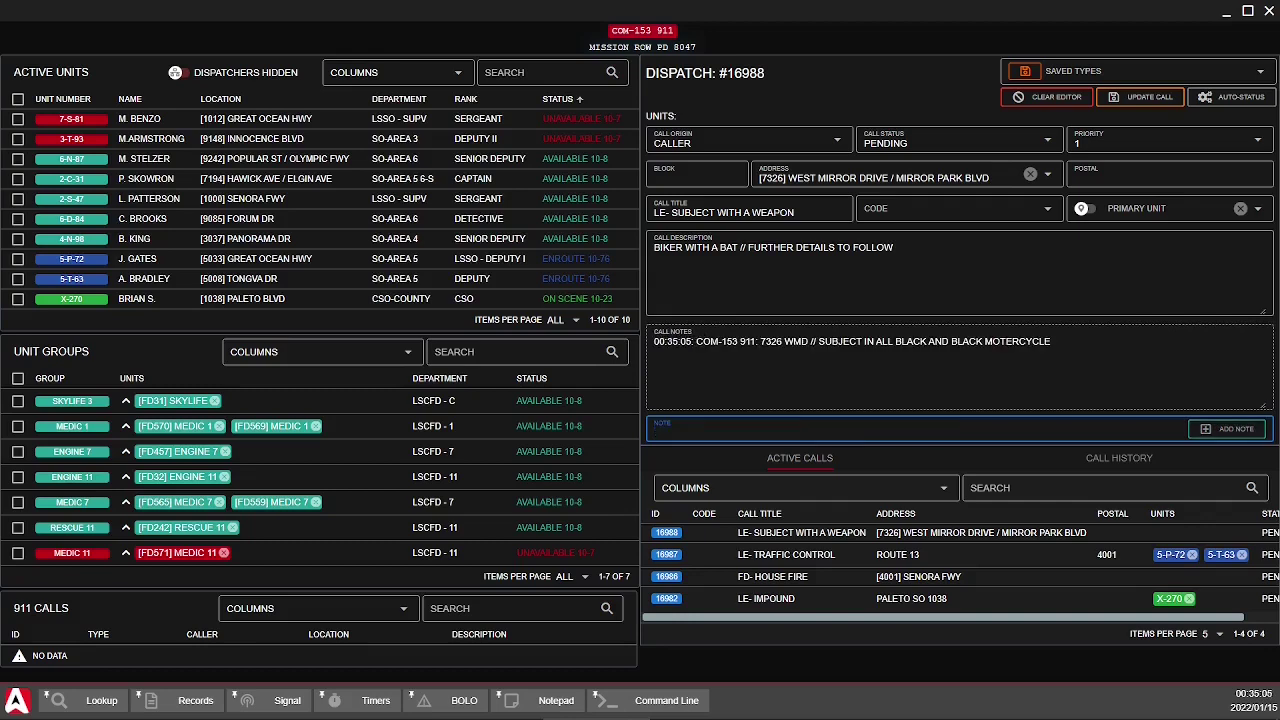
Step: Add a hit-and-run note involving the local garbage truck driver
type("HIT")
type(" * RU")
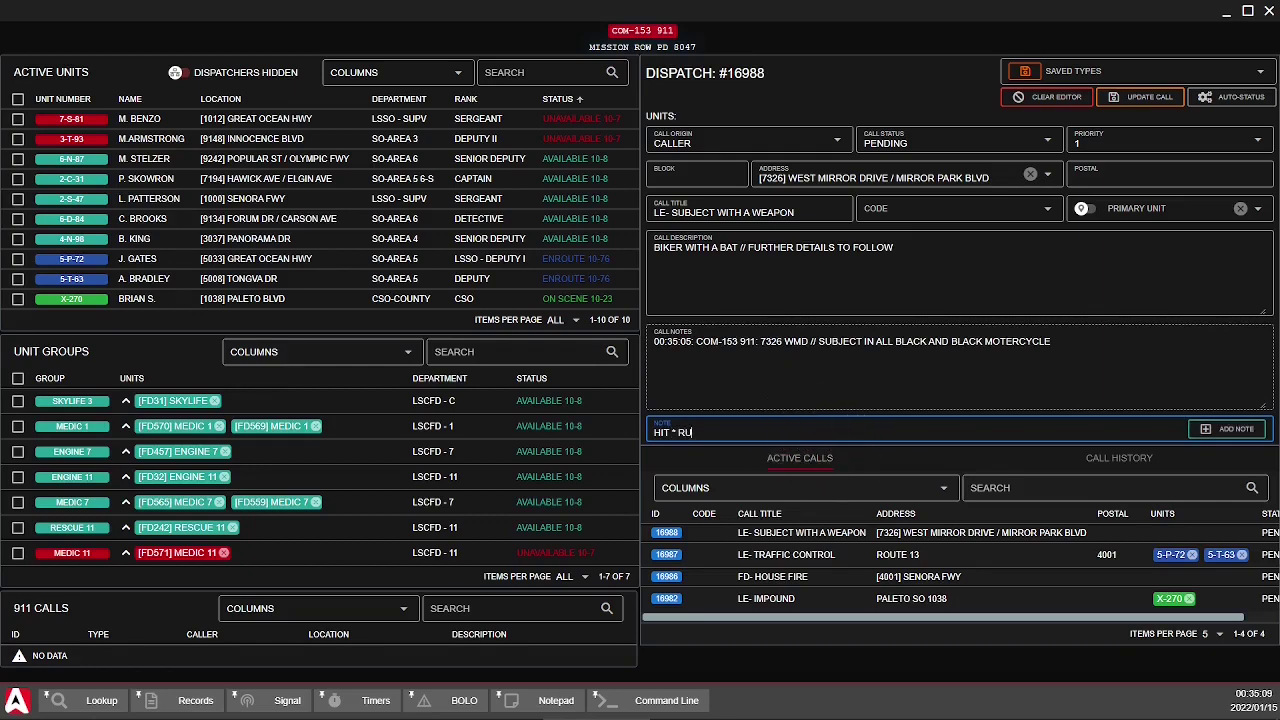
key("BackSpace")
key("BackSpace")
key("BackSpace")
type("RUN")
type(" WITH LOCAL GARBAGE TRUCK DRIVER")
key("Return")
type("0000000000000000000000000000000000000000000000000000000000000000000000")
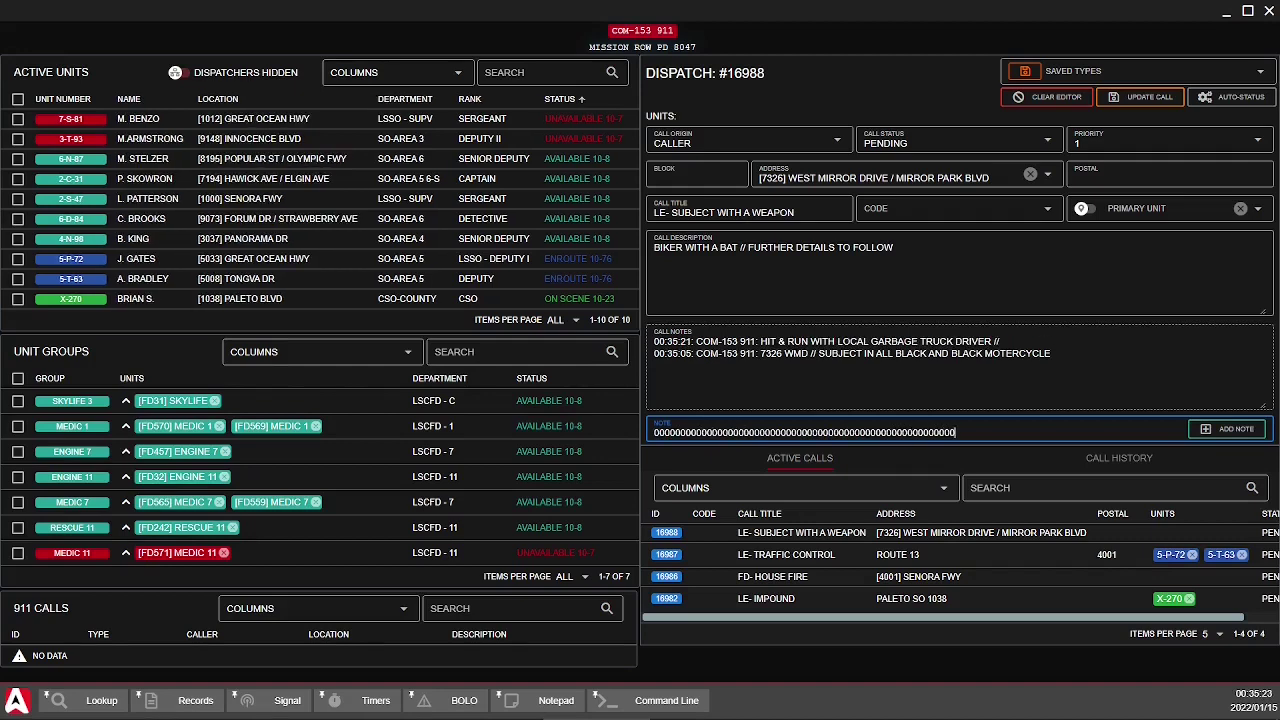
type("0000000000000000000000000000000000000000000000000000000000000000")
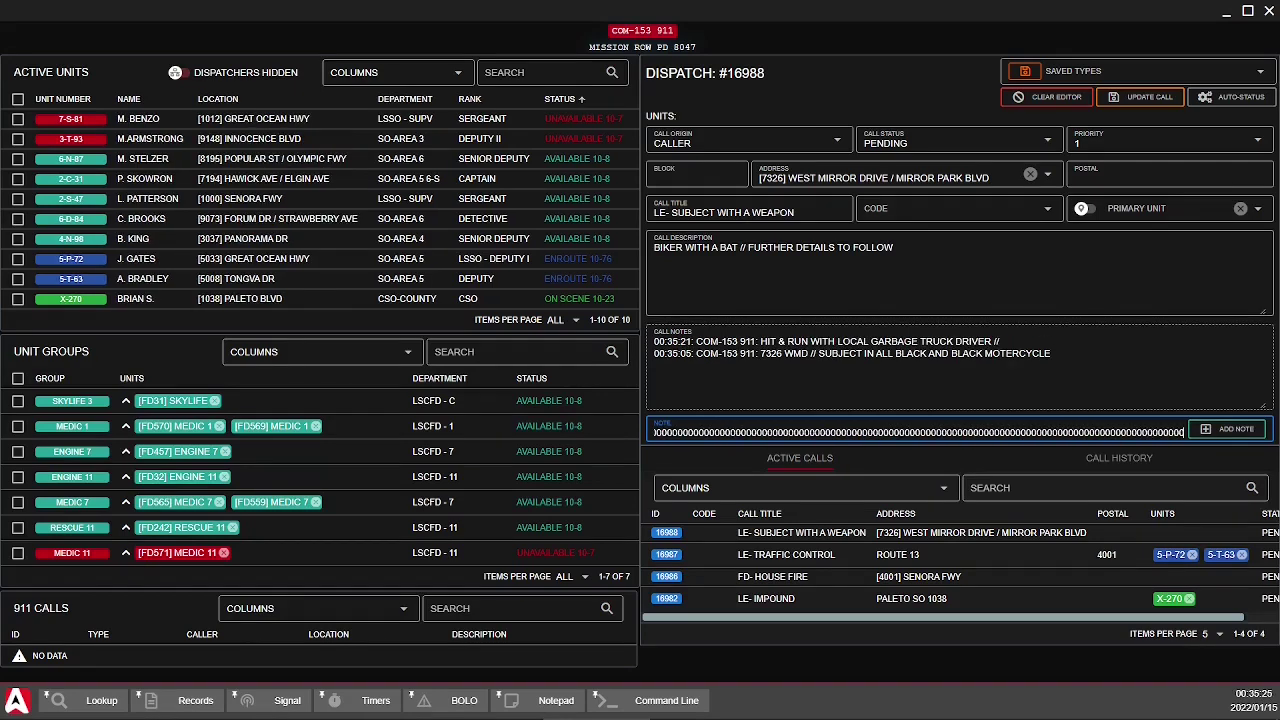
type("000000000000000000000000000000000000000000000000000000000000")
Step: Log a correction note on call 16988: white motorcycle, 6XI, call delay 10 min
key("ctrl+a")
key("BackSpace")
type("MOTERCYC")
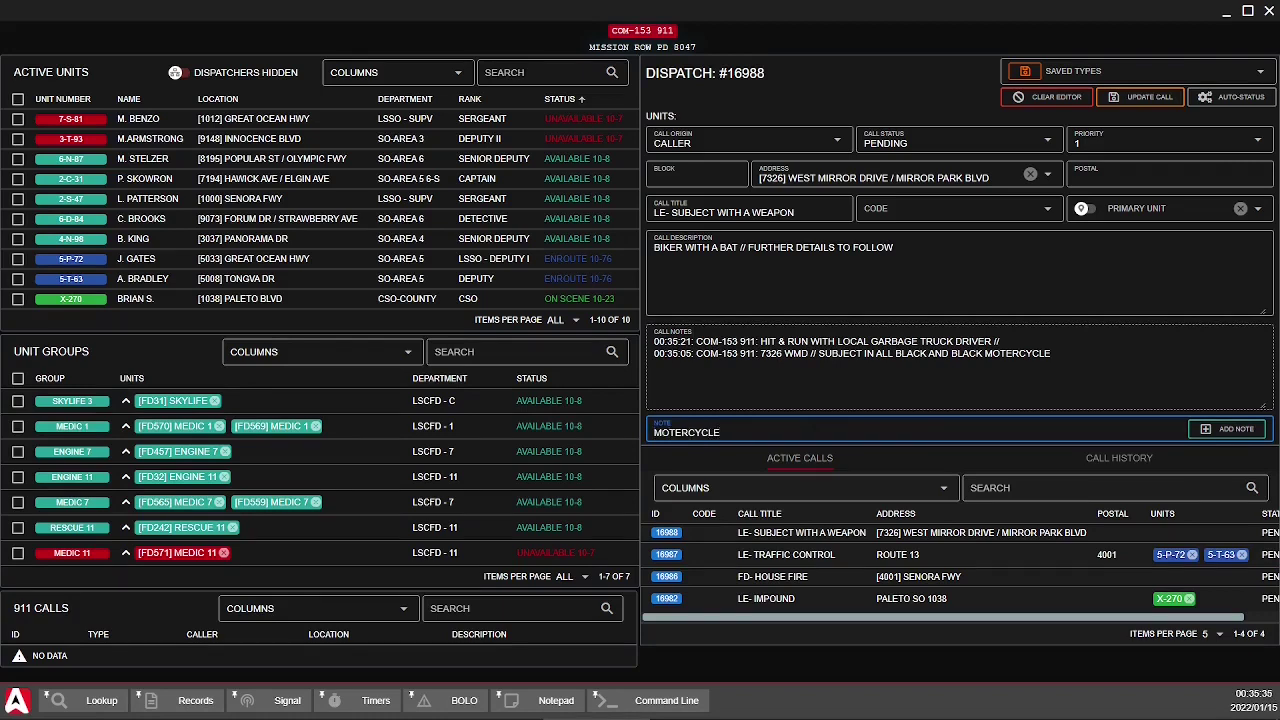
key("Home")
type("CORRECTION WHITE")
key("End")
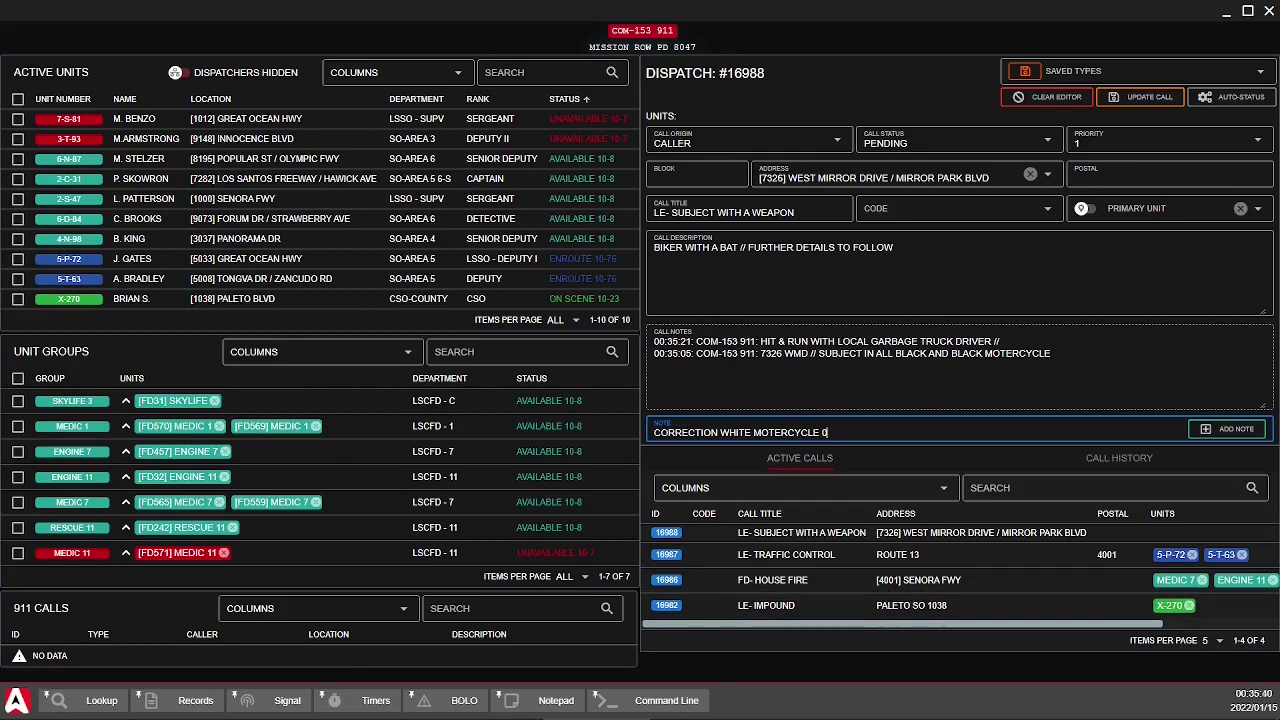
type("000000000000000000000000000000")
key("ctrl+BackSpace")
type("6")
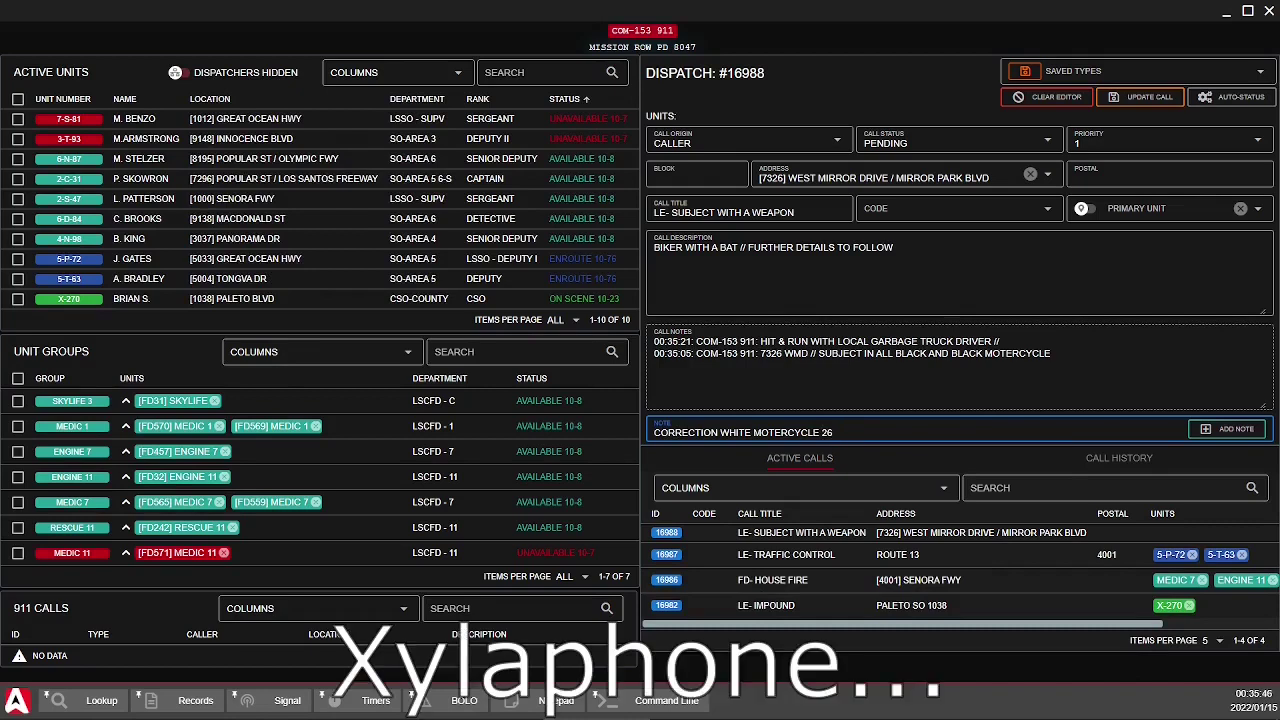
type("XT")
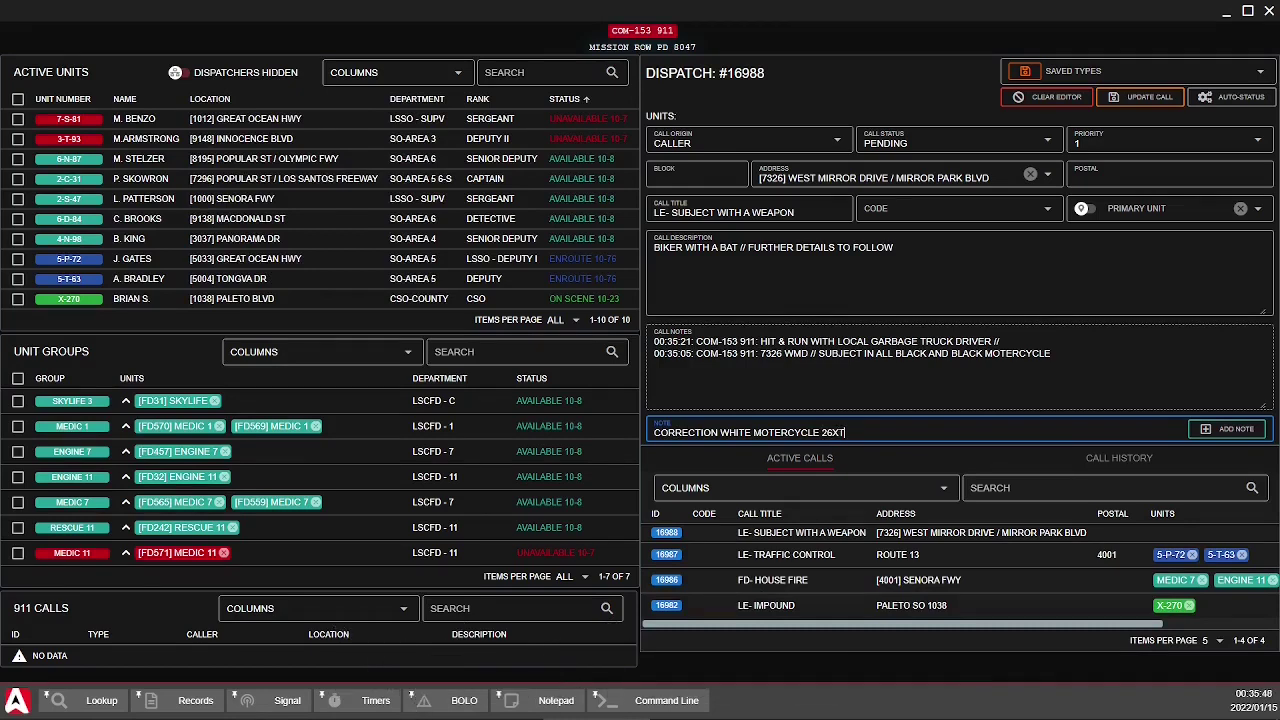
type("I 00000000000000000000")
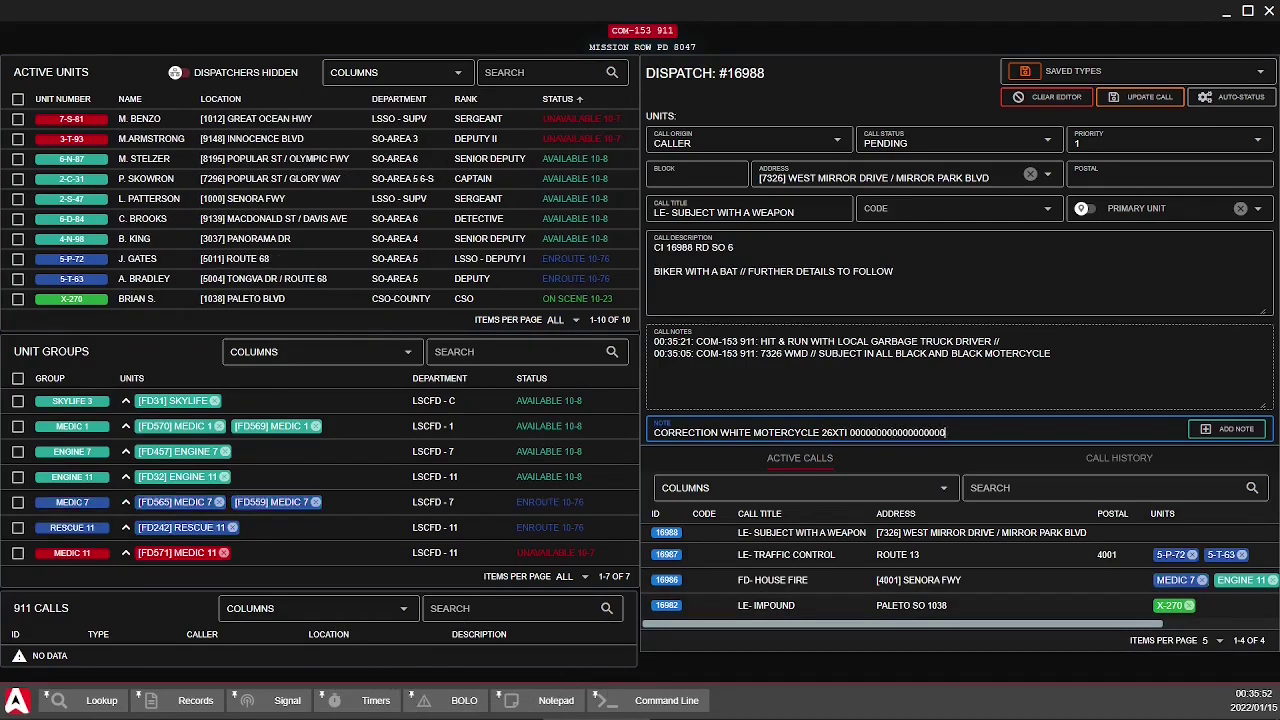
type("000000000000000000000000000000000000")
key("ctrl+BackSpace")
type("-")
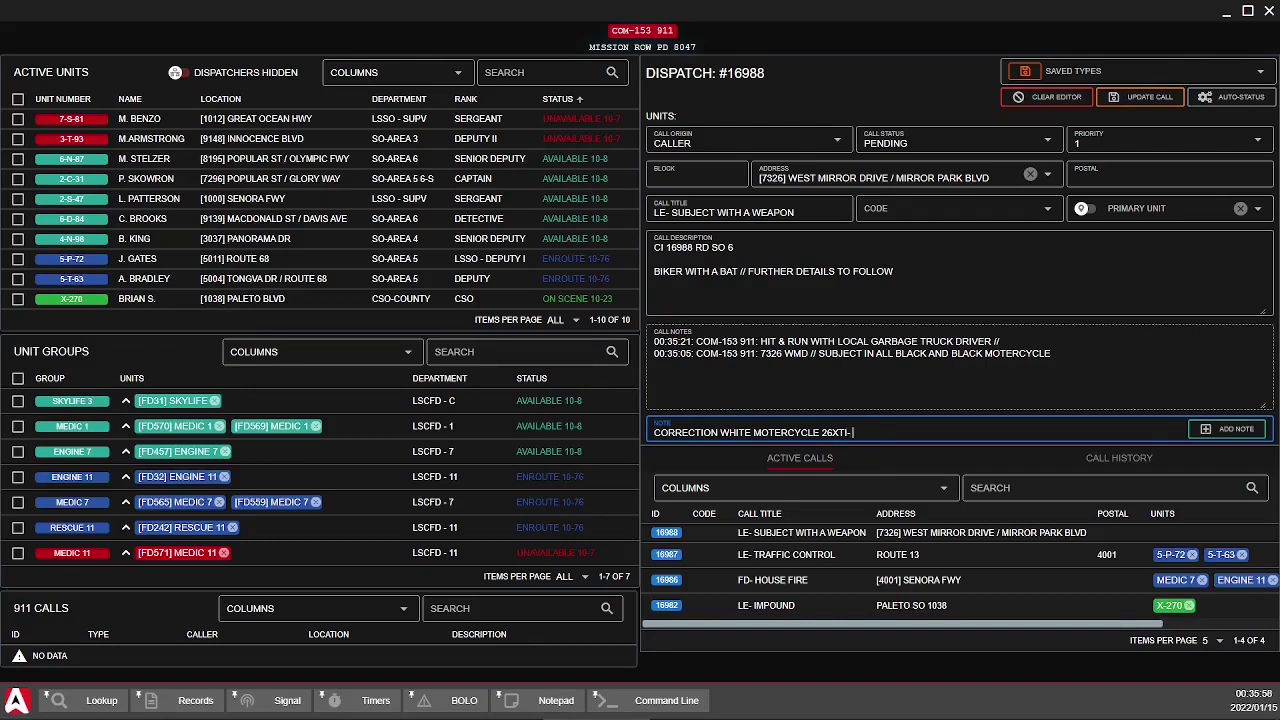
type("...")
type(" //")
type(" CALL DELAY 0")
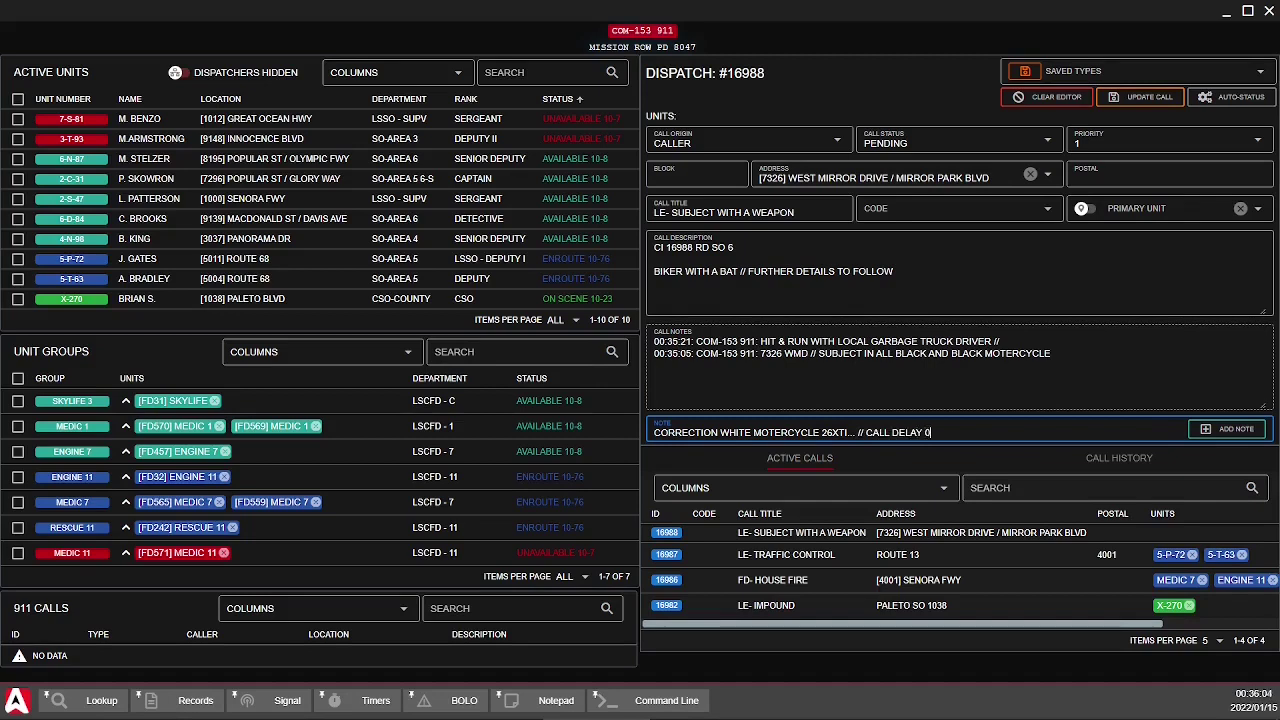
type(" 10MIN")
key("Return")
Step: Log a note that the subject was seen westbound on West Mirror Drive
type("LAST")
key("BackSpace")
key("BackSpace")
key("BackSpace")
type("SUBJECT")
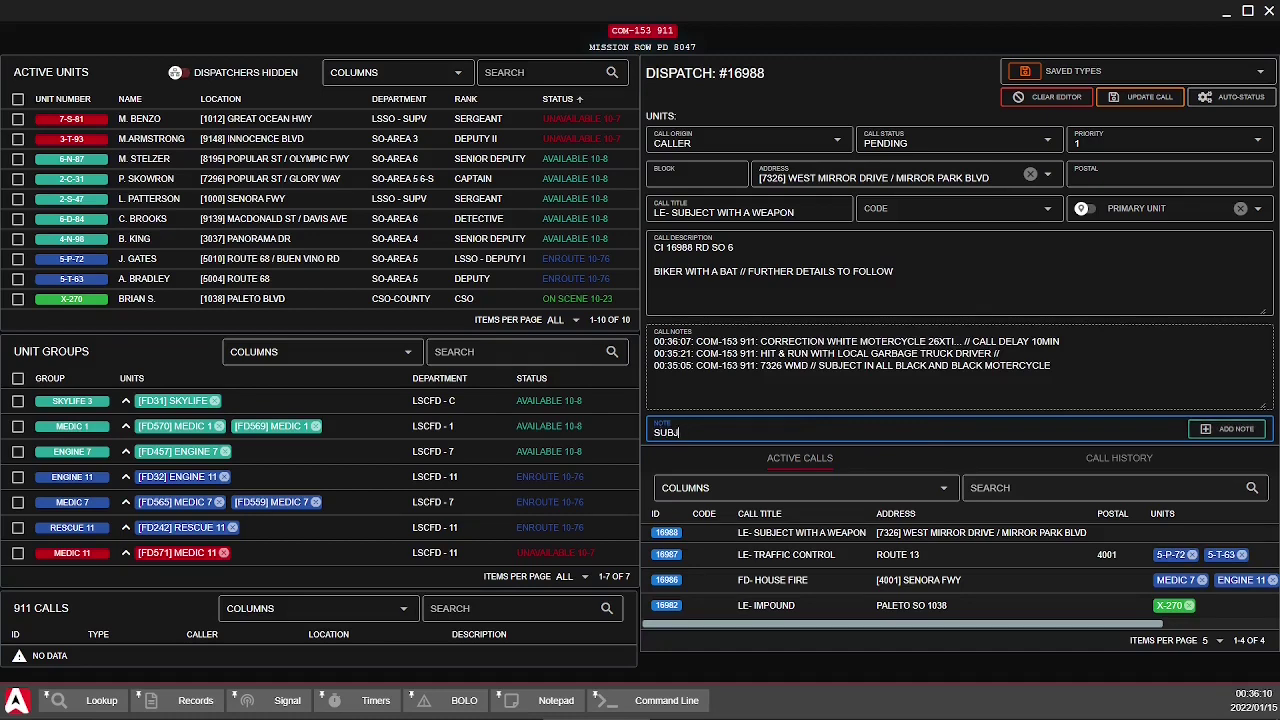
type(" SEEN WB")
type(" 000000000000000000000000000000000")
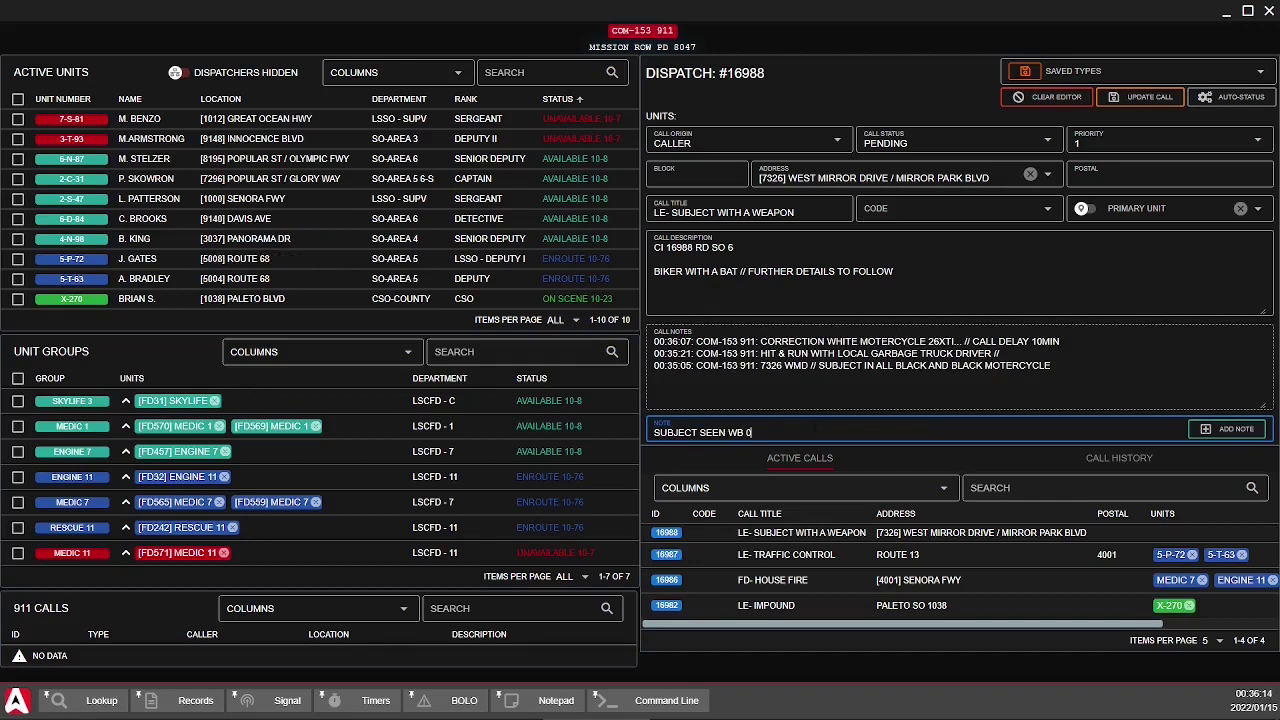
key("ctrl+BackSpace")
type("WEST M")
type("IRROR DRIV")
type("E // 0000000000000000000")
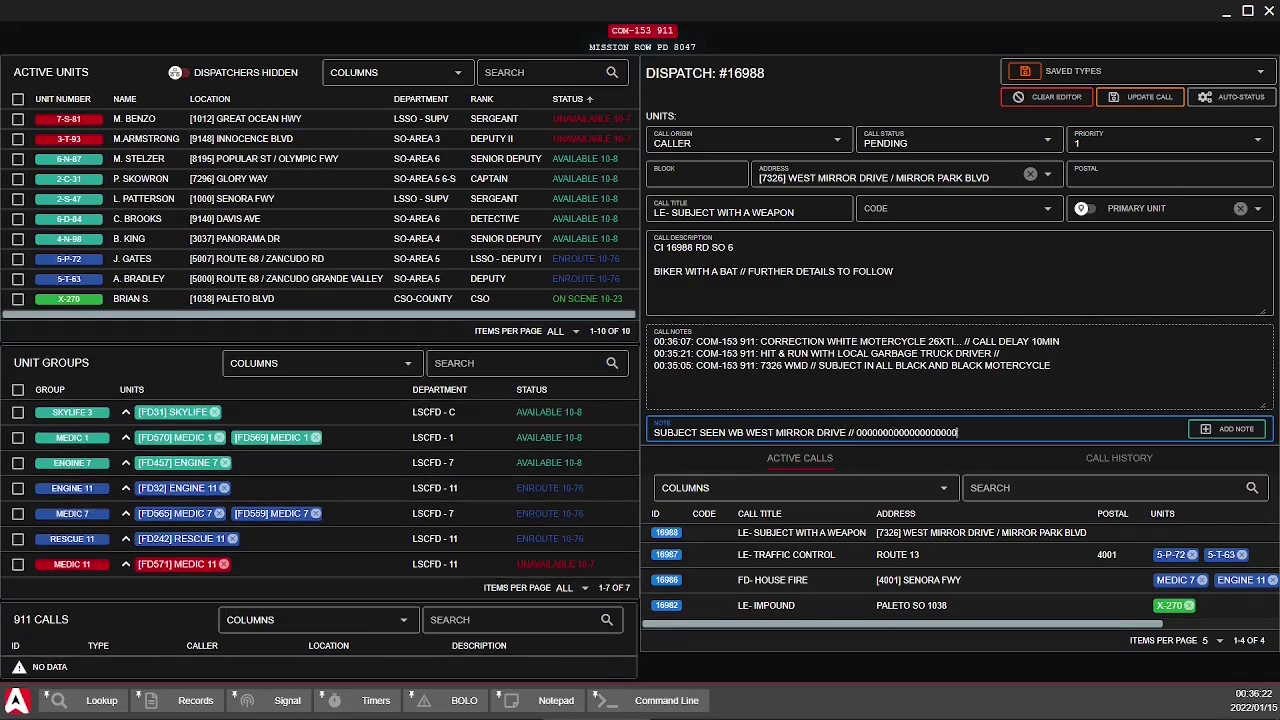
type("00000000000000000000000000000000")
key("ctrl+BackSpace")
type("P: LOCAL")
key("Return")
type("00000000000000000000000000000000000000000000000000000000000000000000000000000000000000000")
key("ctrl+a")
key("BackSpace")
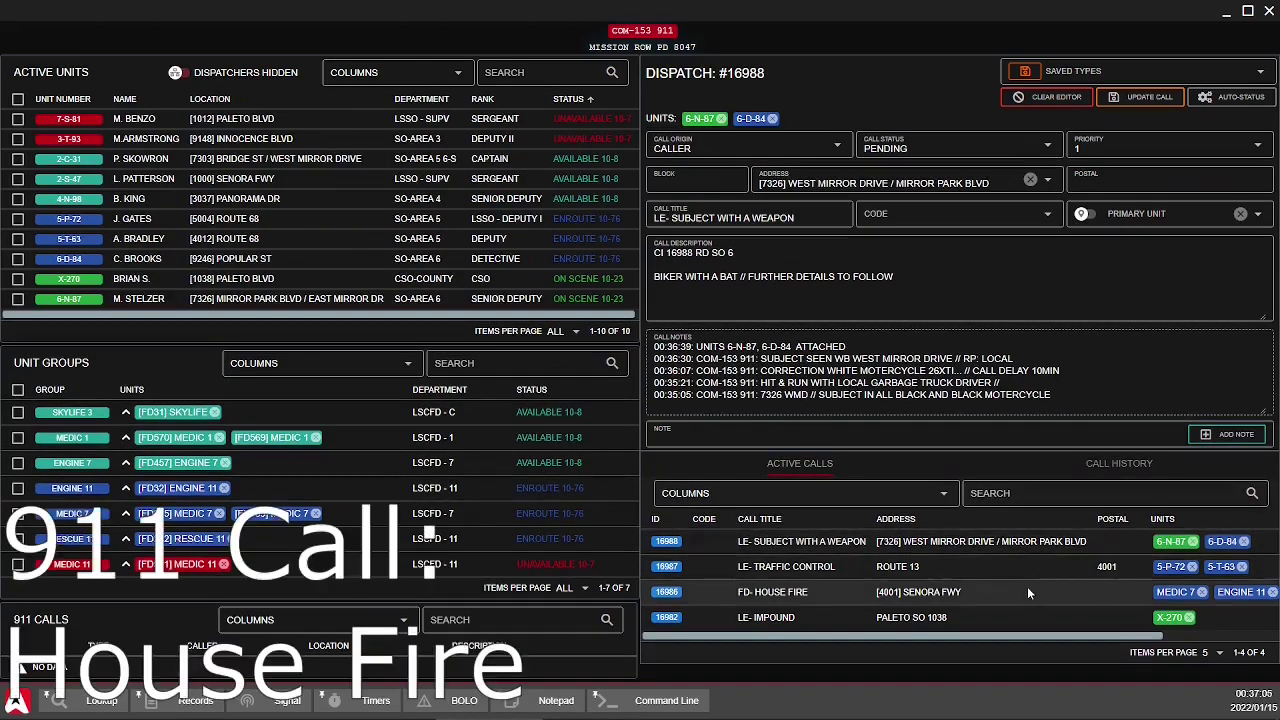
Step: Open house fire call 16986 and note it's at a farmhouse by the prison, Grand Senora Desert
right_click(1036, 594)
left_click(1040, 598)
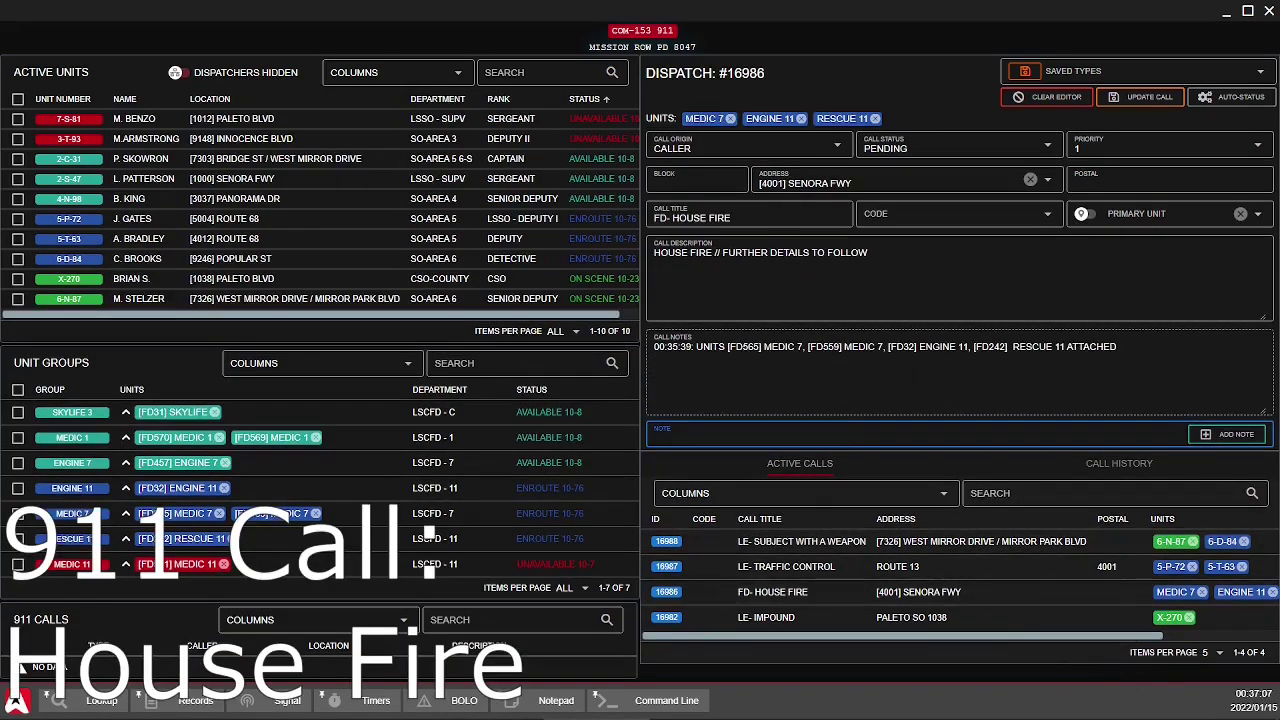
type("HOUSE FIRE //00000000000000")
key("ctrl+BackSpace")
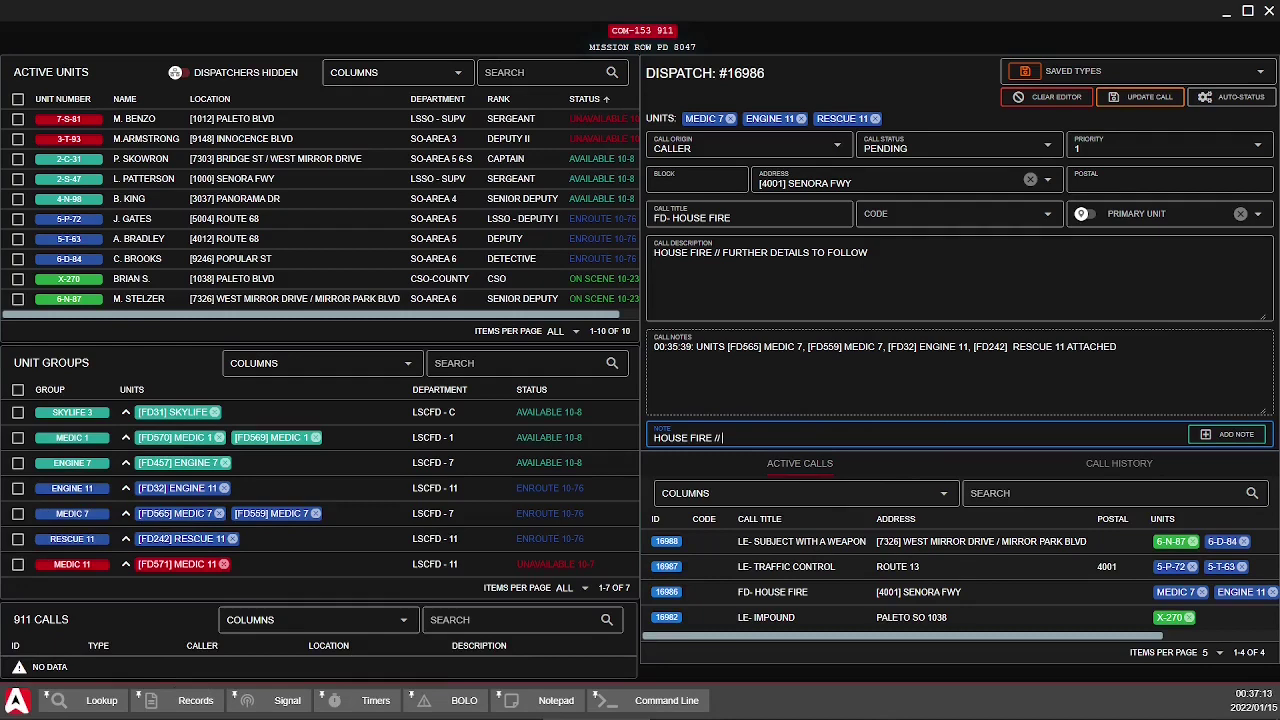
type("0001")
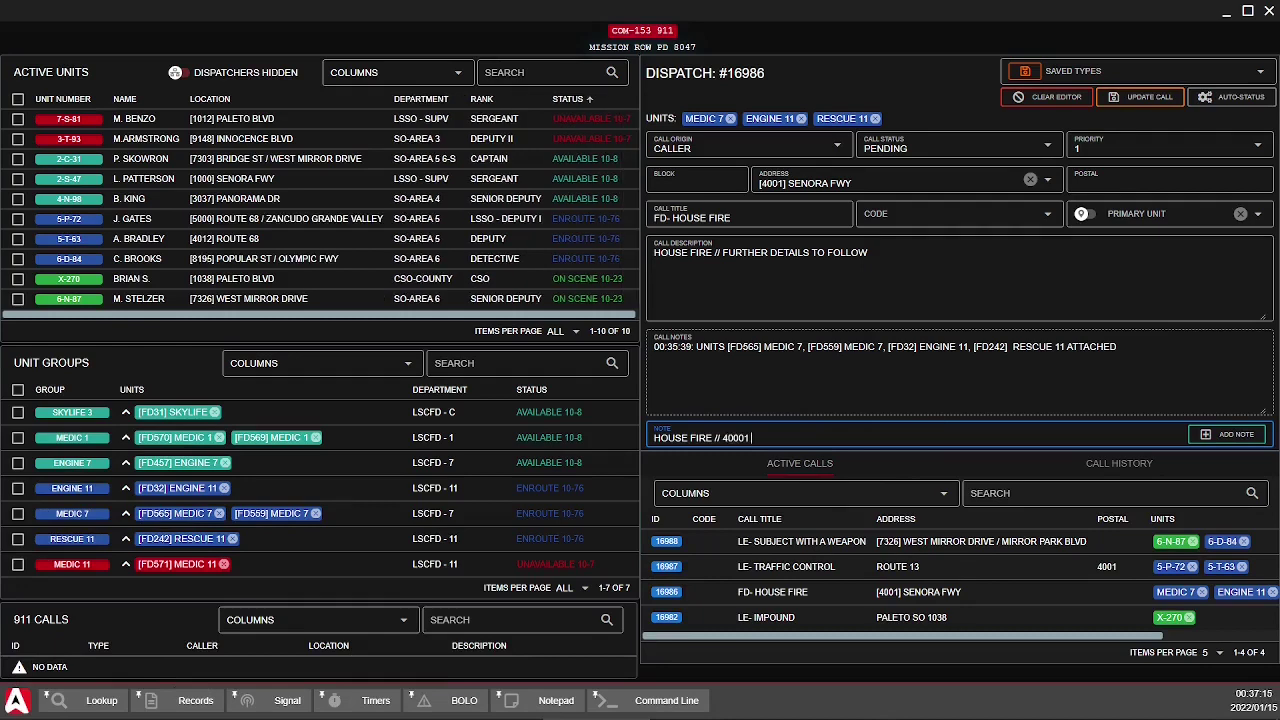
type("GRAND SENORA")
type(" DE")
type("ERY")
type(" // FARMHOUSE BY PRISON")
key("Return")
type("00000000000000000000000000000000000000000000000000000")
key("ctrl+a")
key("BackSpace")
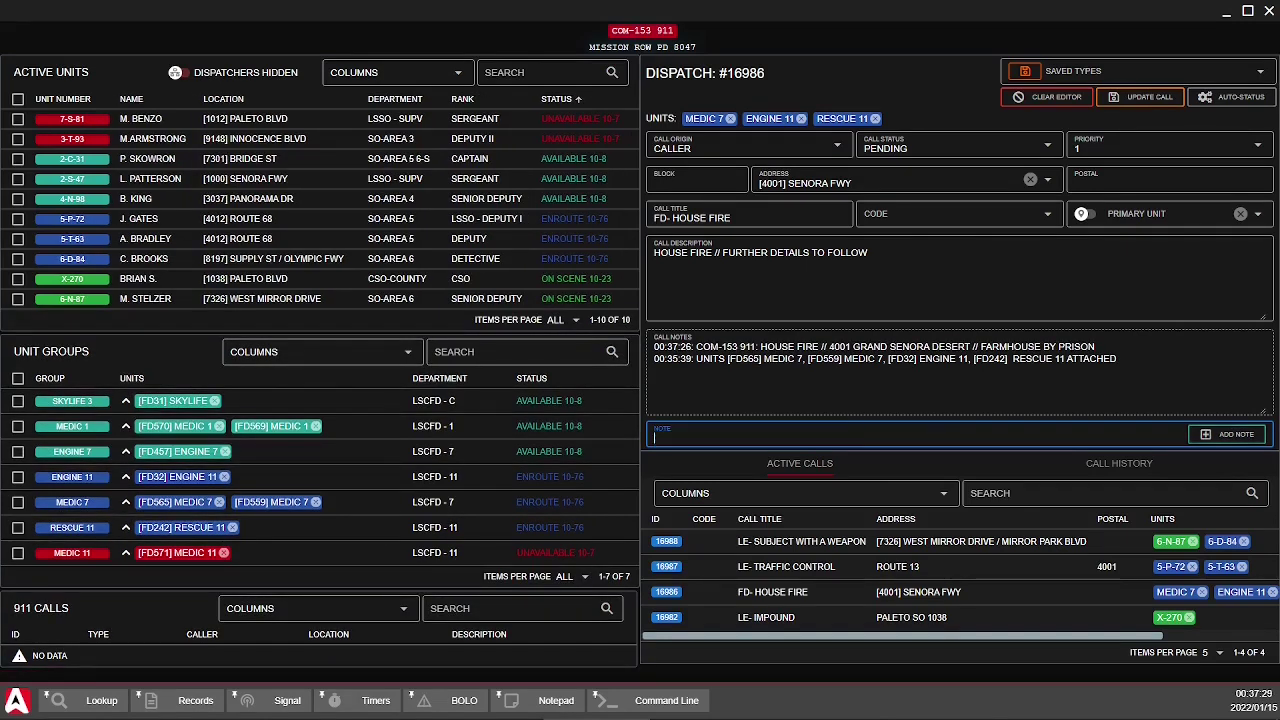
Step: Begin changing the call's address, then cancel it and clear the note field
triple_click(875, 183)
type("GRAND")
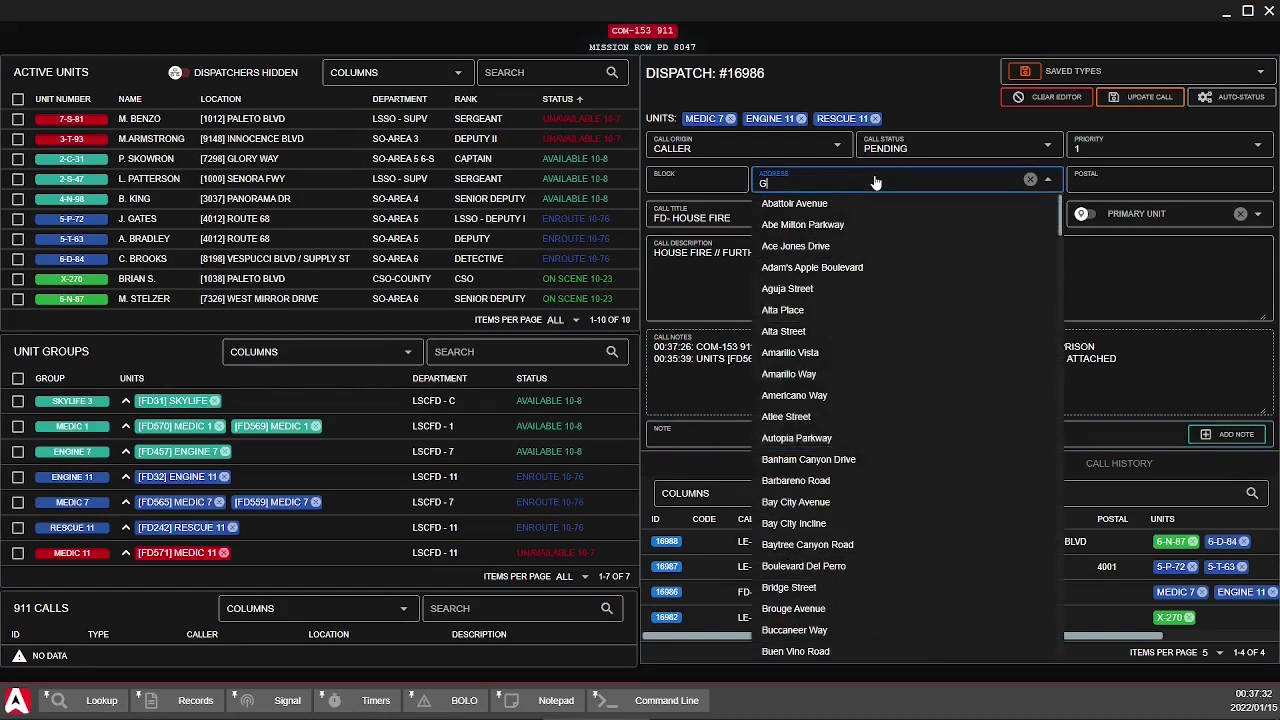
key("BackSpace")
key("BackSpace")
key("BackSpace")
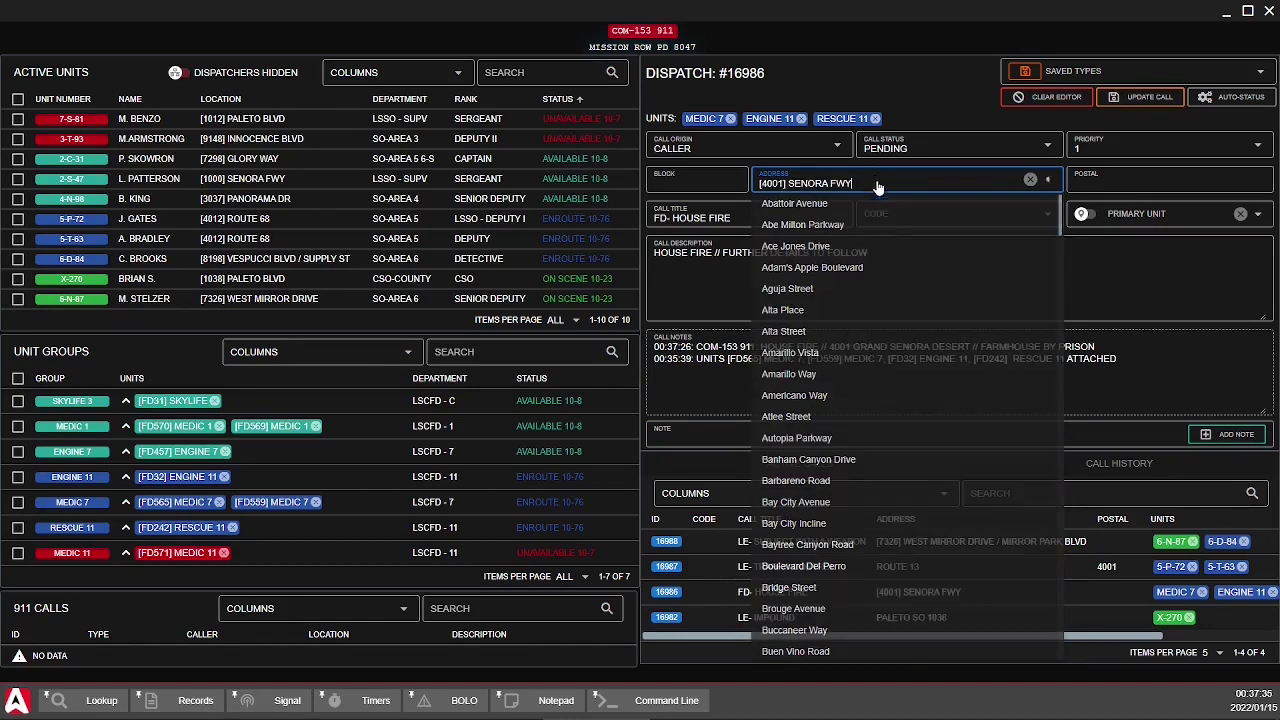
left_click(738, 437)
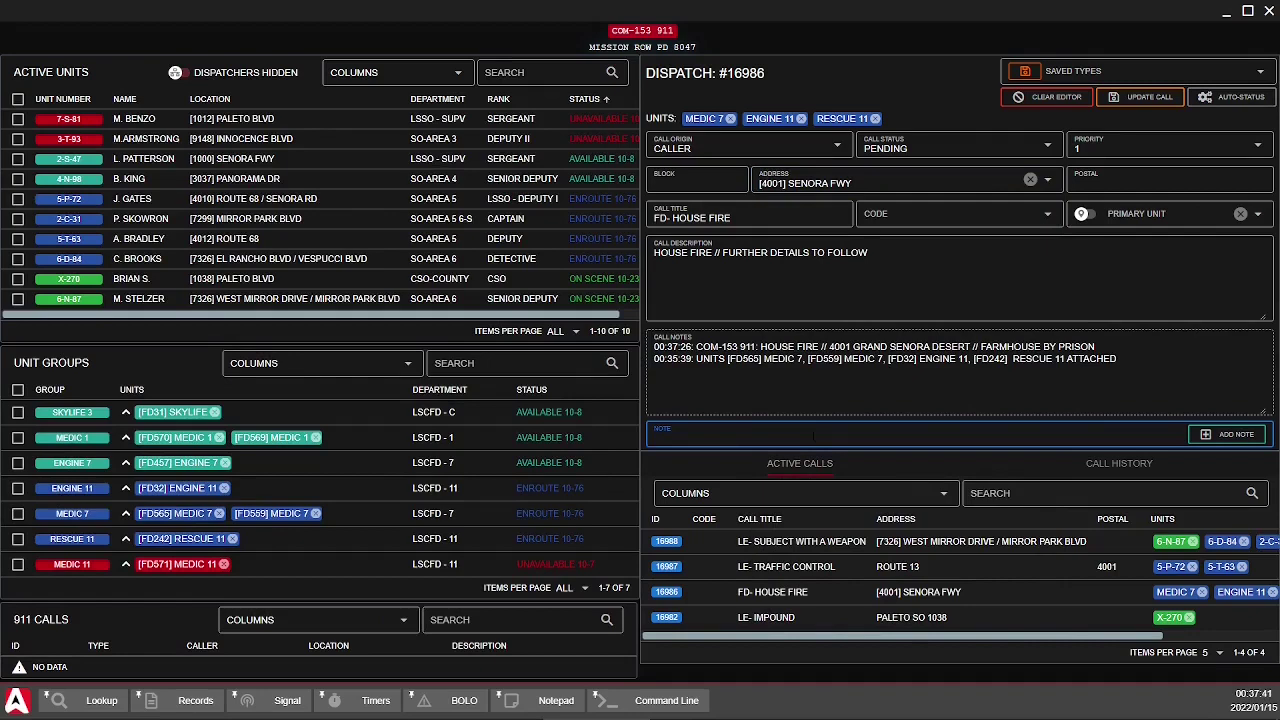
type("000000000000000000000000000000000000000000000000")
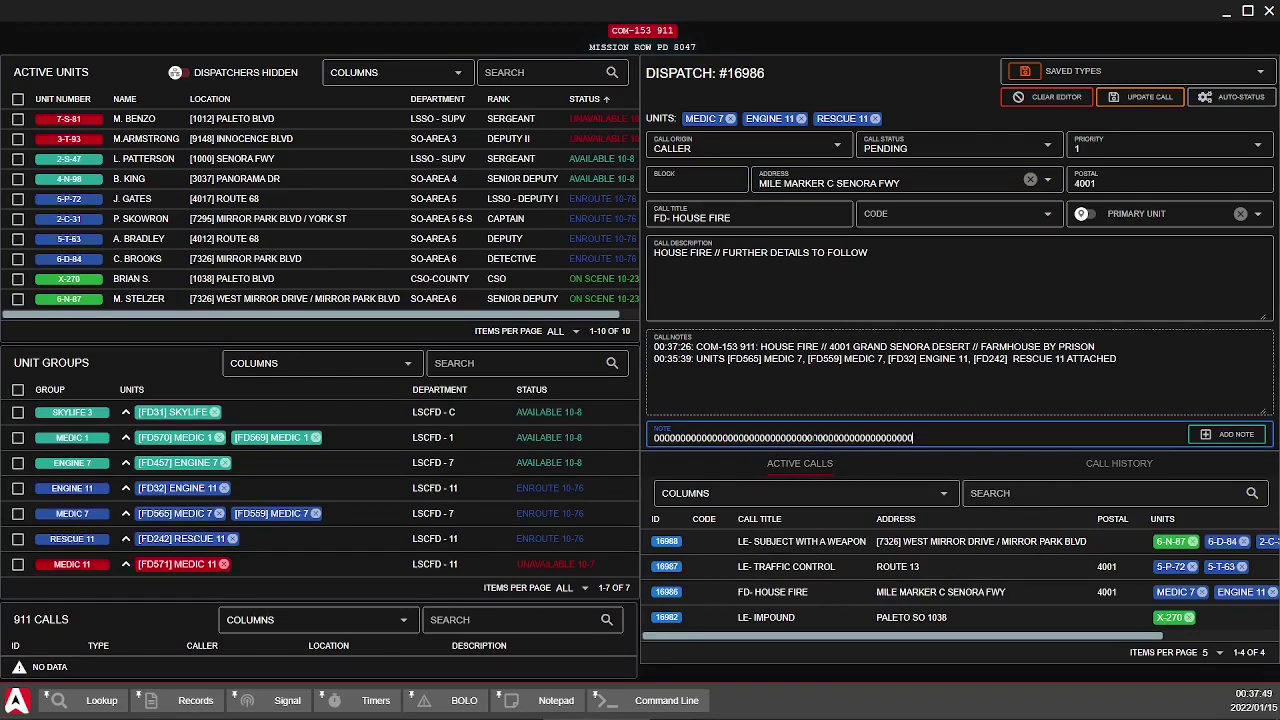
type("000000000000000000000000000000000000000000000")
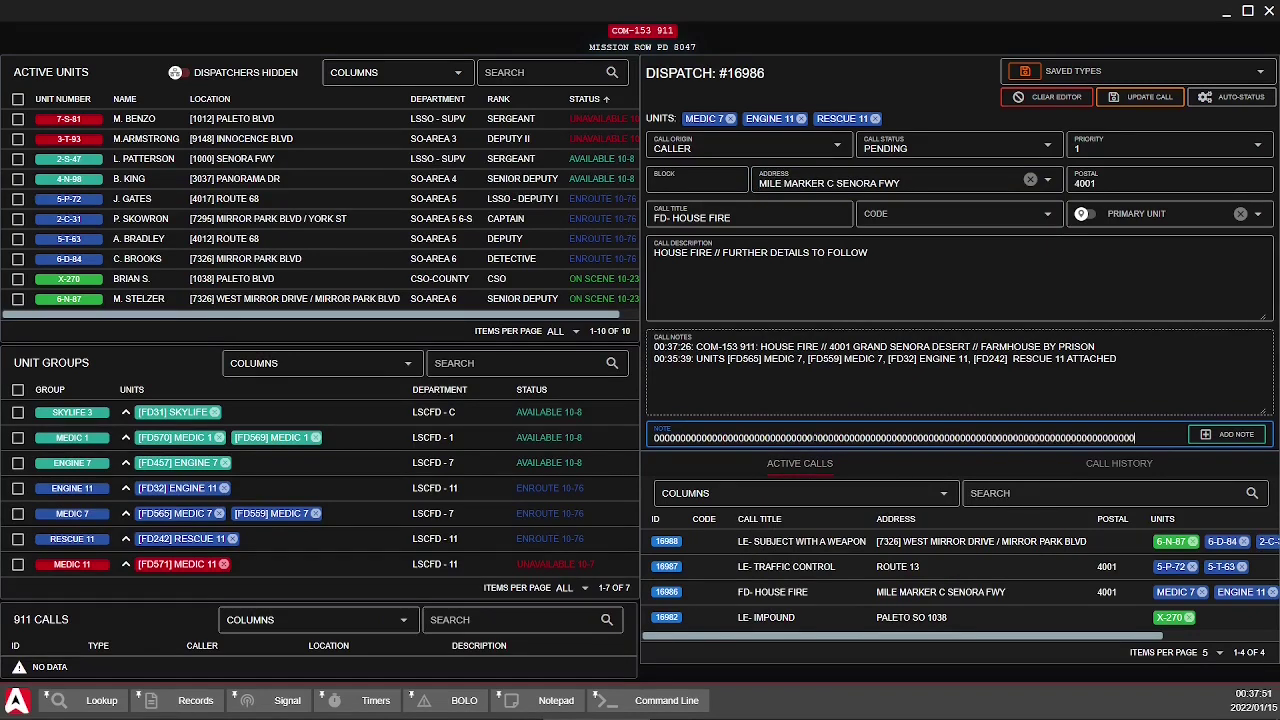
key("BackSpace")
key("BackSpace")
key("BackSpace")
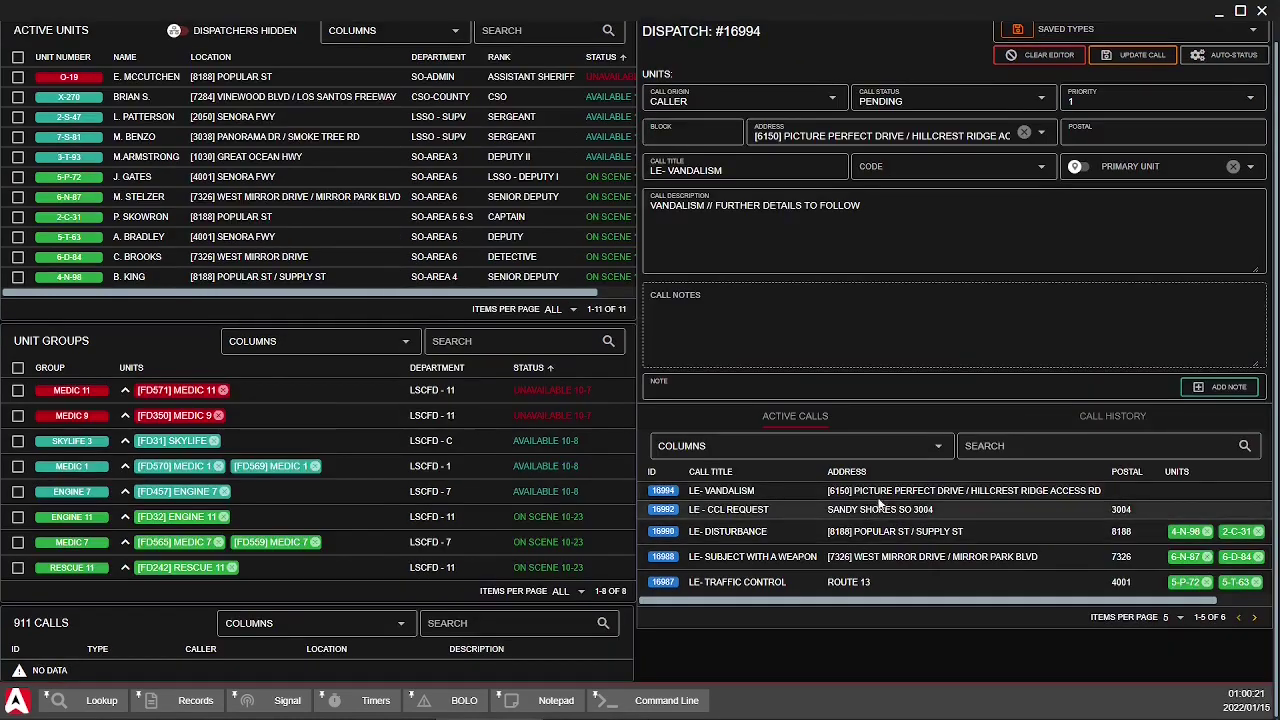
Step: Open vandalism call 16994 and note the reporting party's mailbox was vandalized
right_click(888, 503)
left_click(905, 512)
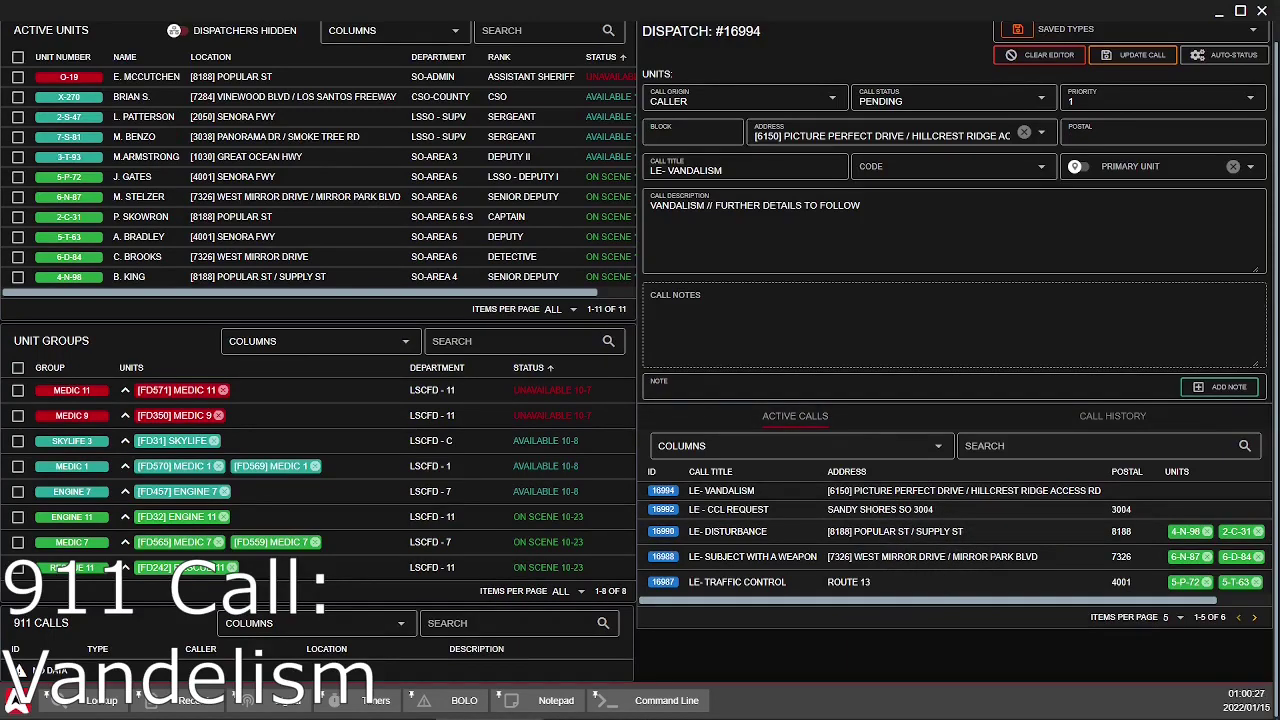
left_click(660, 390)
type("RP")
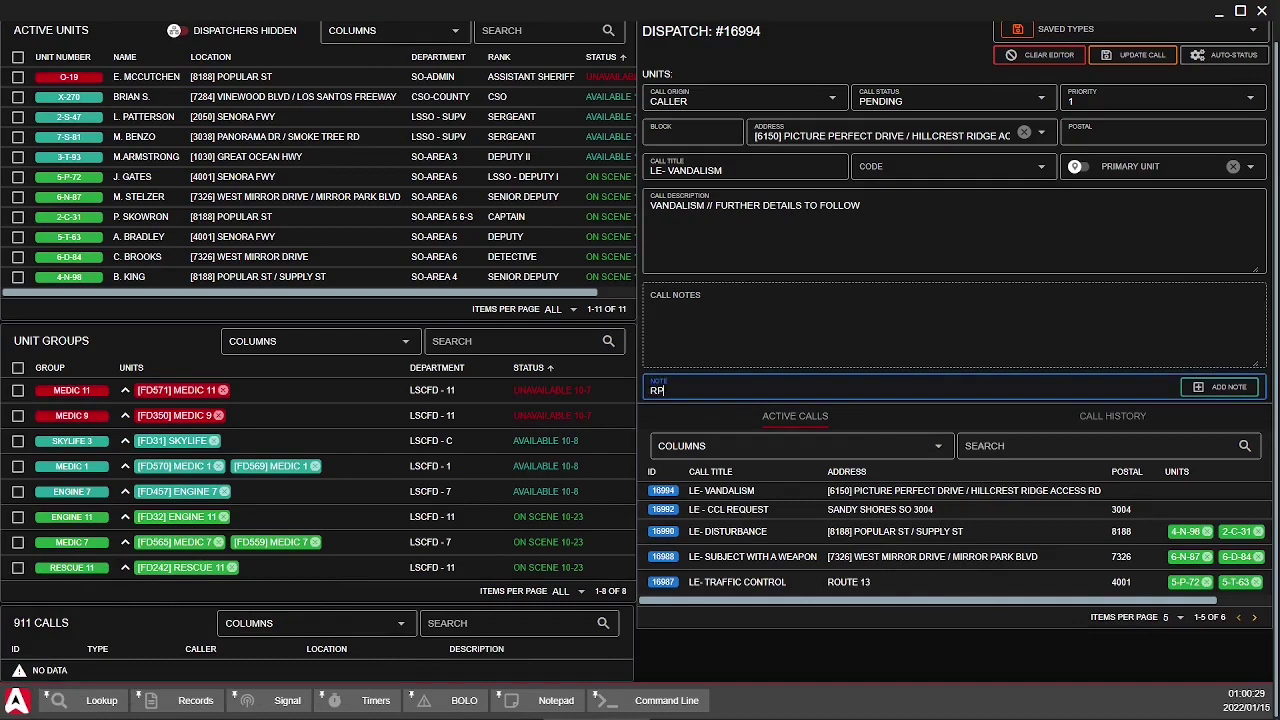
type(": JOE // ")
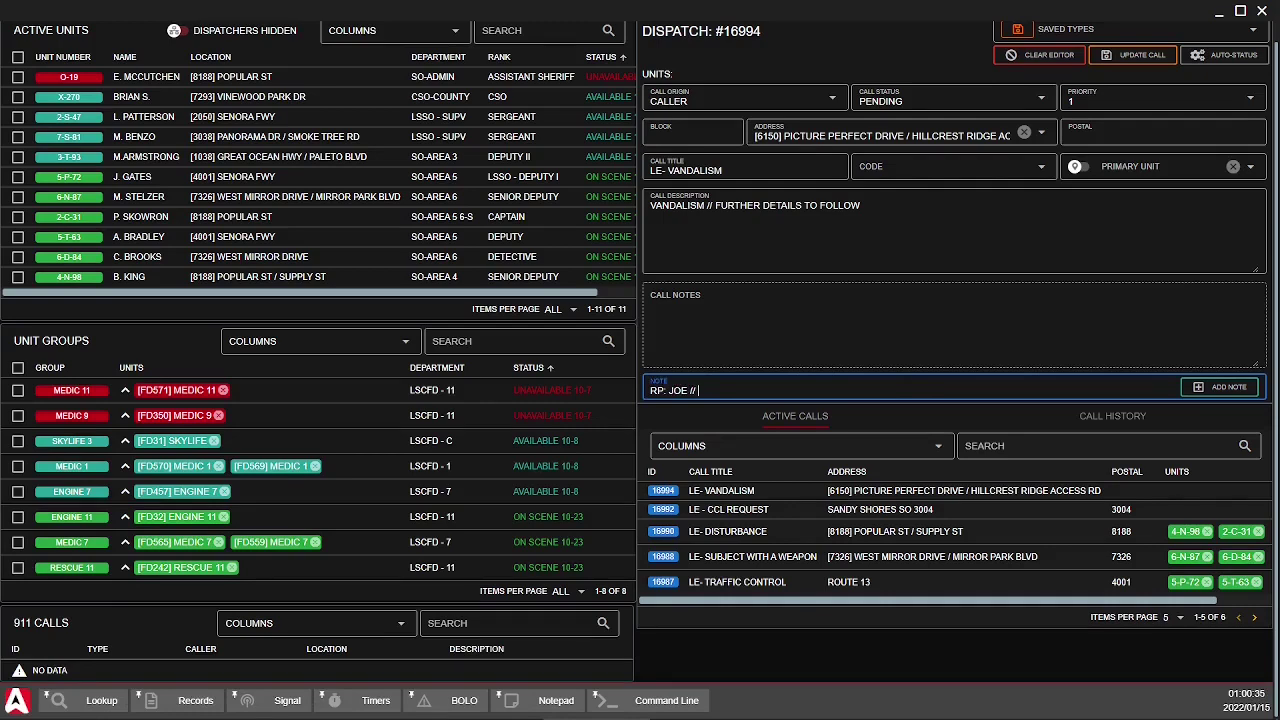
type("MAIL BOX")
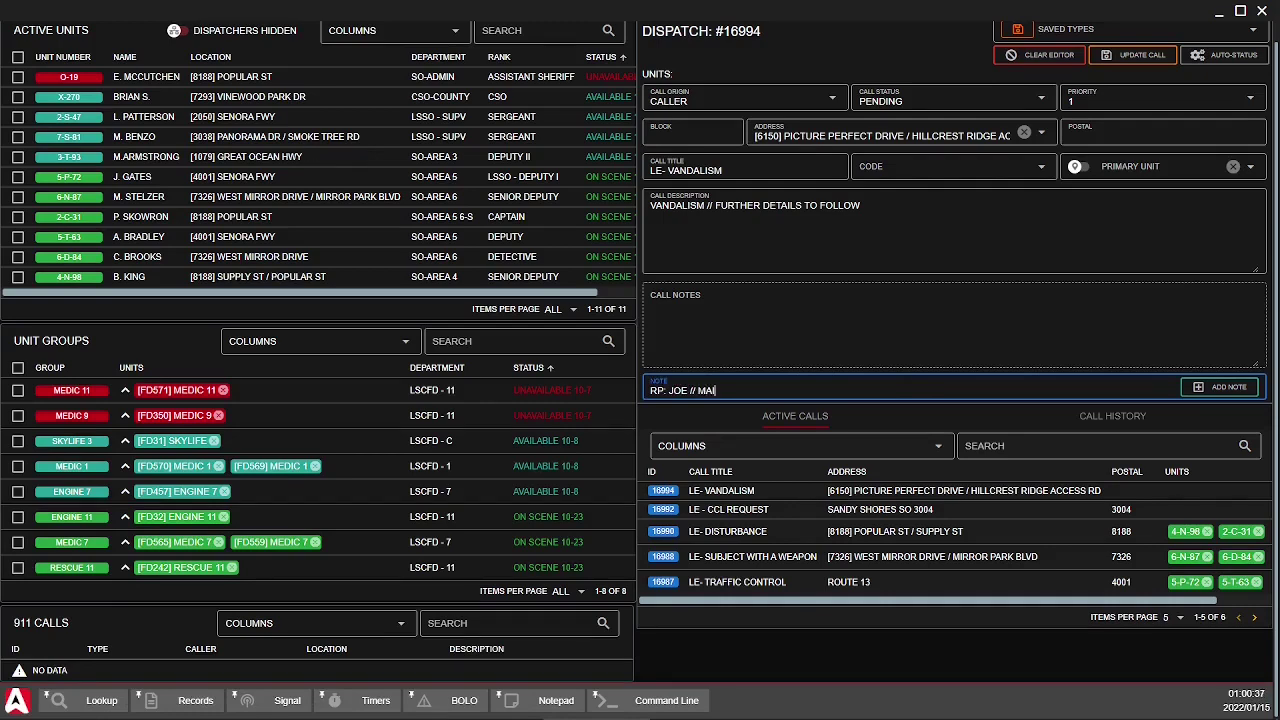
type(" VANDELIZED //")
key("Return")
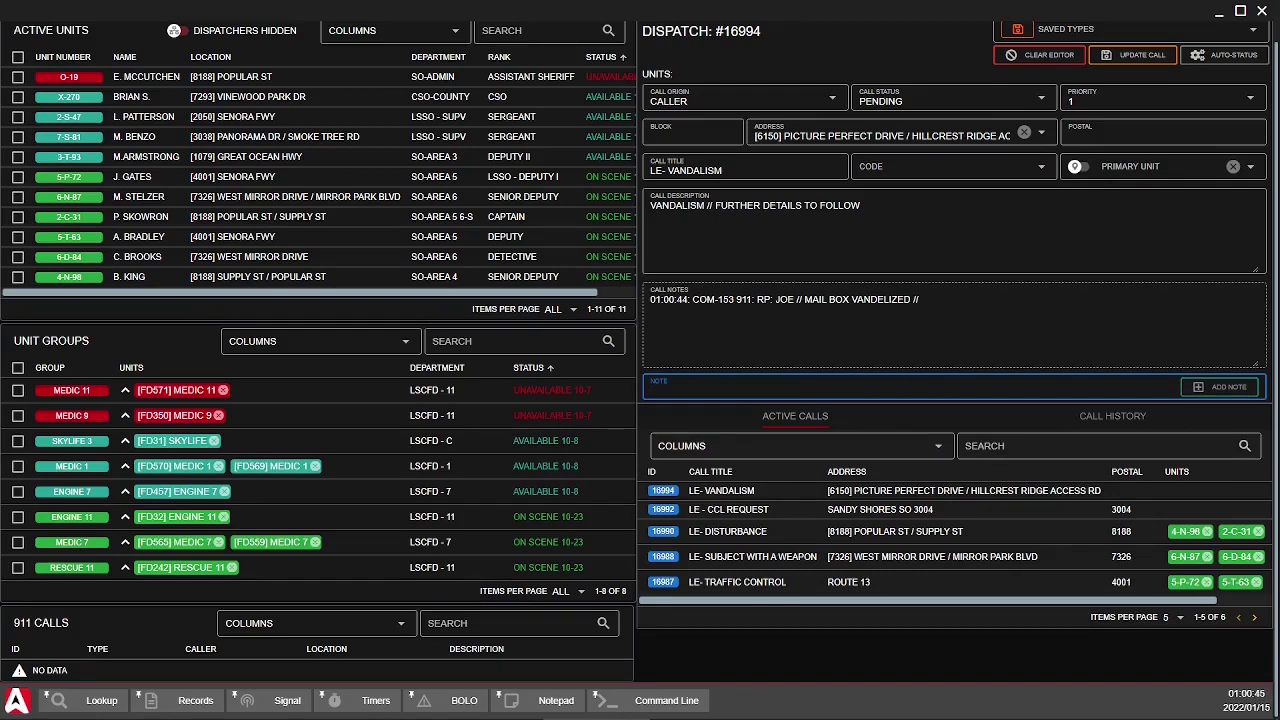
Step: Add a note that the subject wore all black and rode a white motorcycle
type("RP REPORTS ")
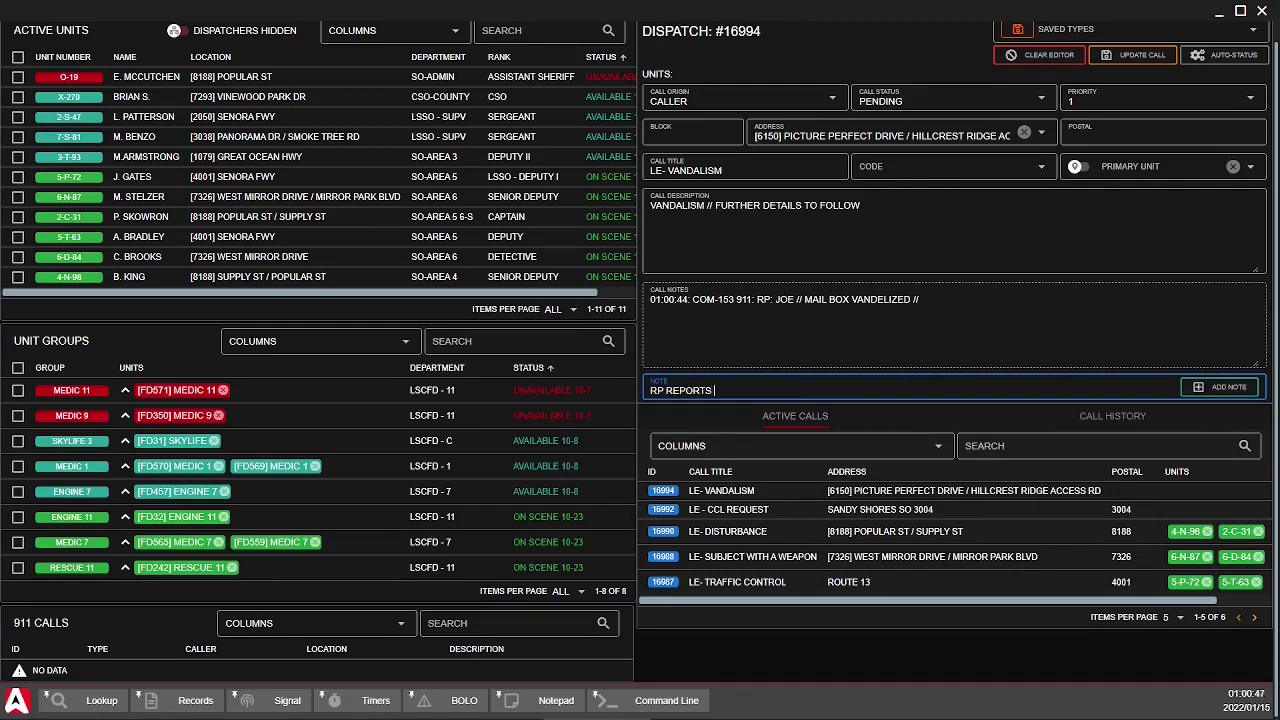
type("SUBJECT IN ")
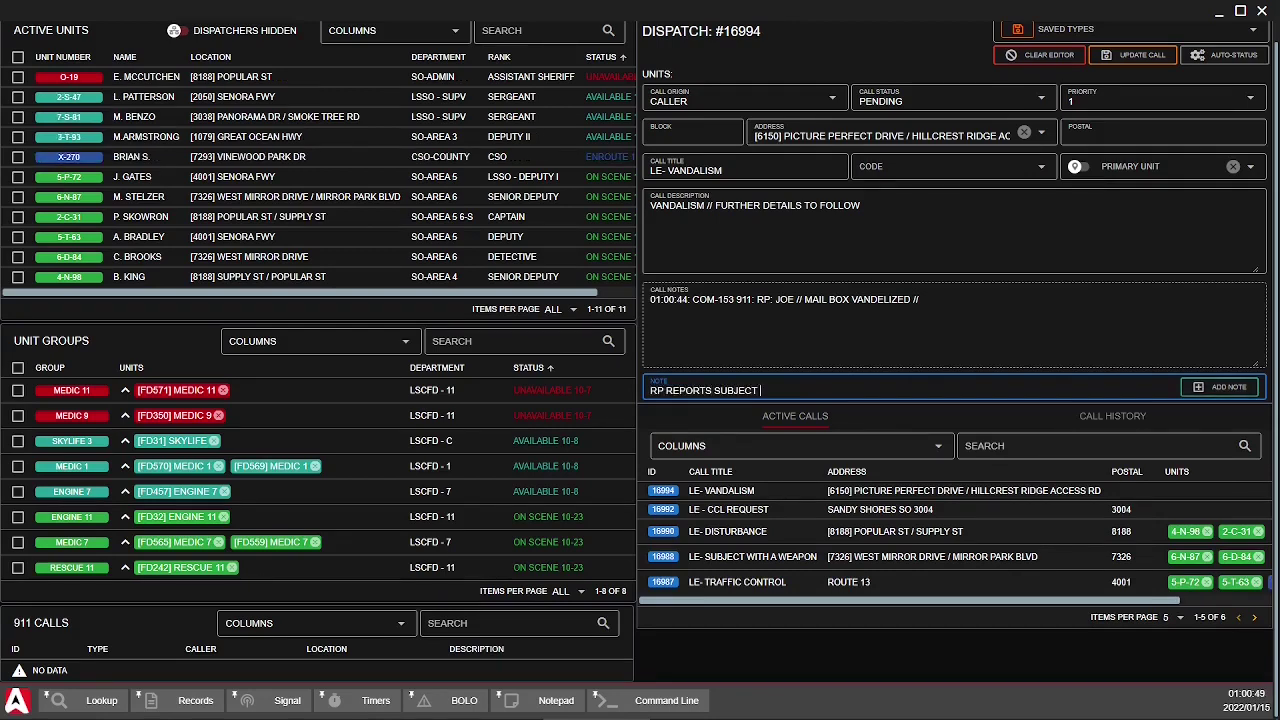
type("A")
type("ALL BLA")
type("CK // WHITE MOTRTCYCLE")
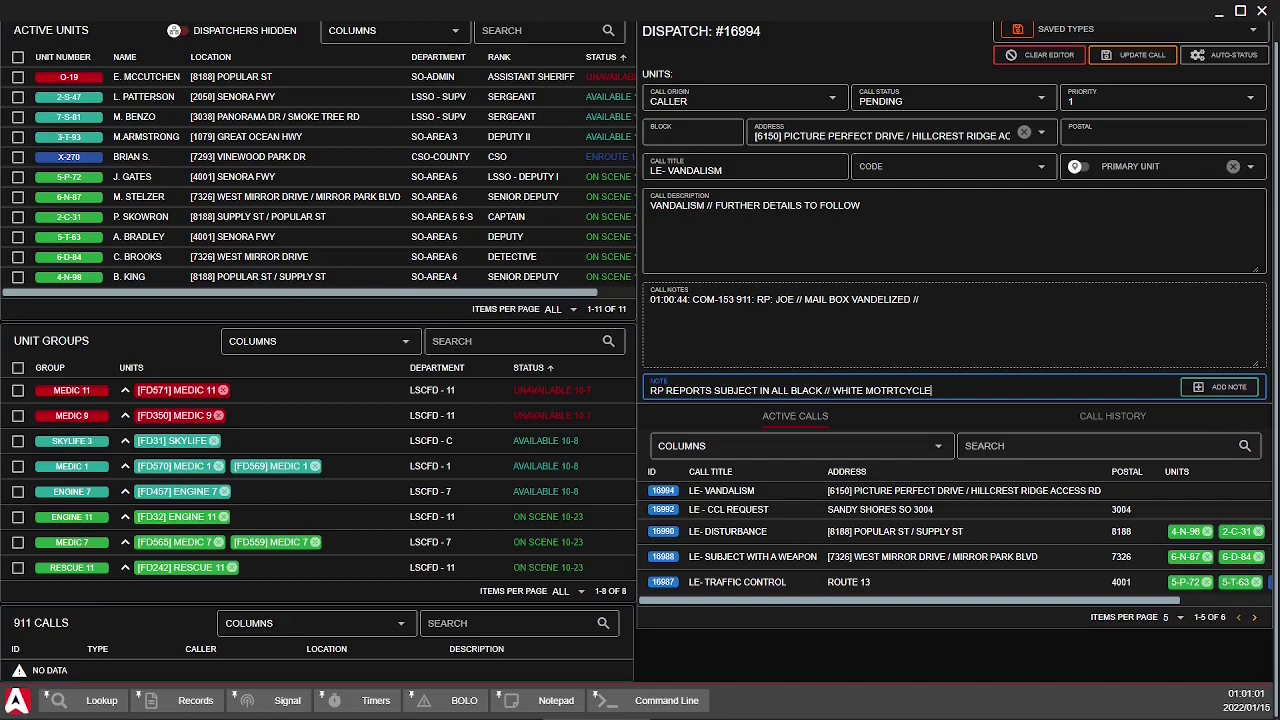
key("Return")
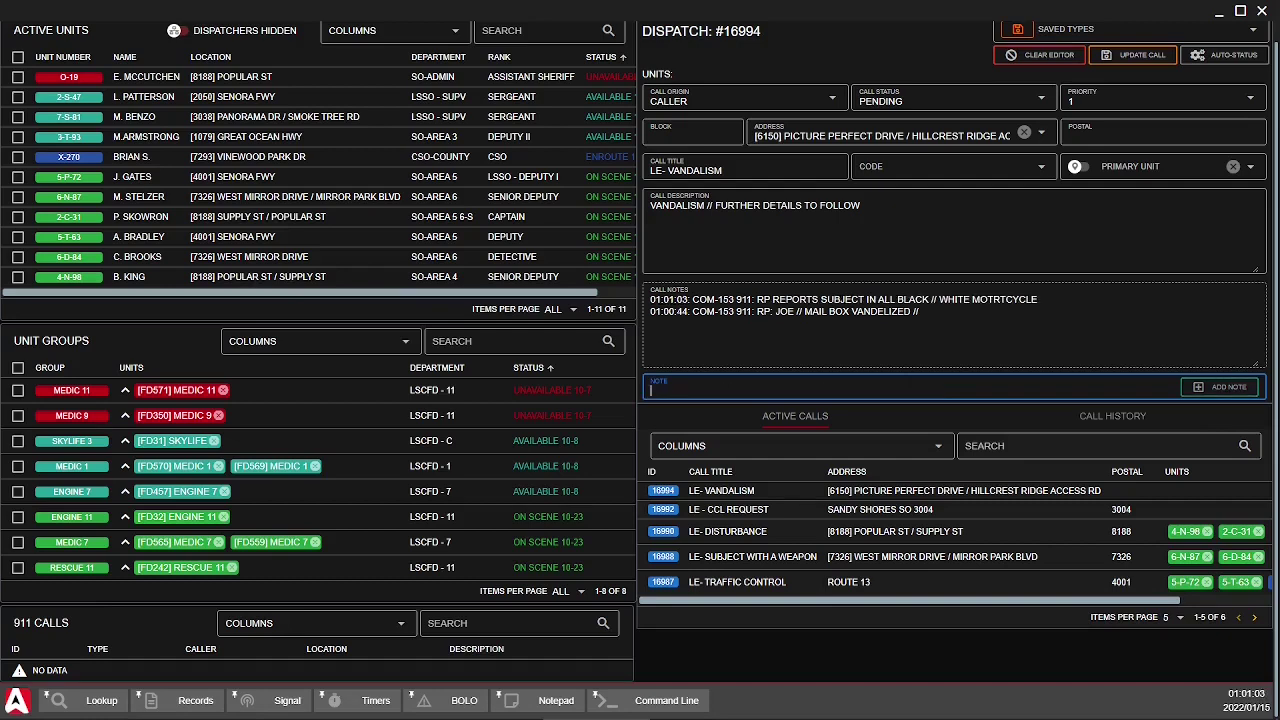
type("000000000000000000000000000000000000000000000000000000000000000000")
key("ctrl+a")
key("BackSpace")
type("000000000000000000000000000000")
key("ctrl+a")
key("ctrl+a")
key("BackSpace")
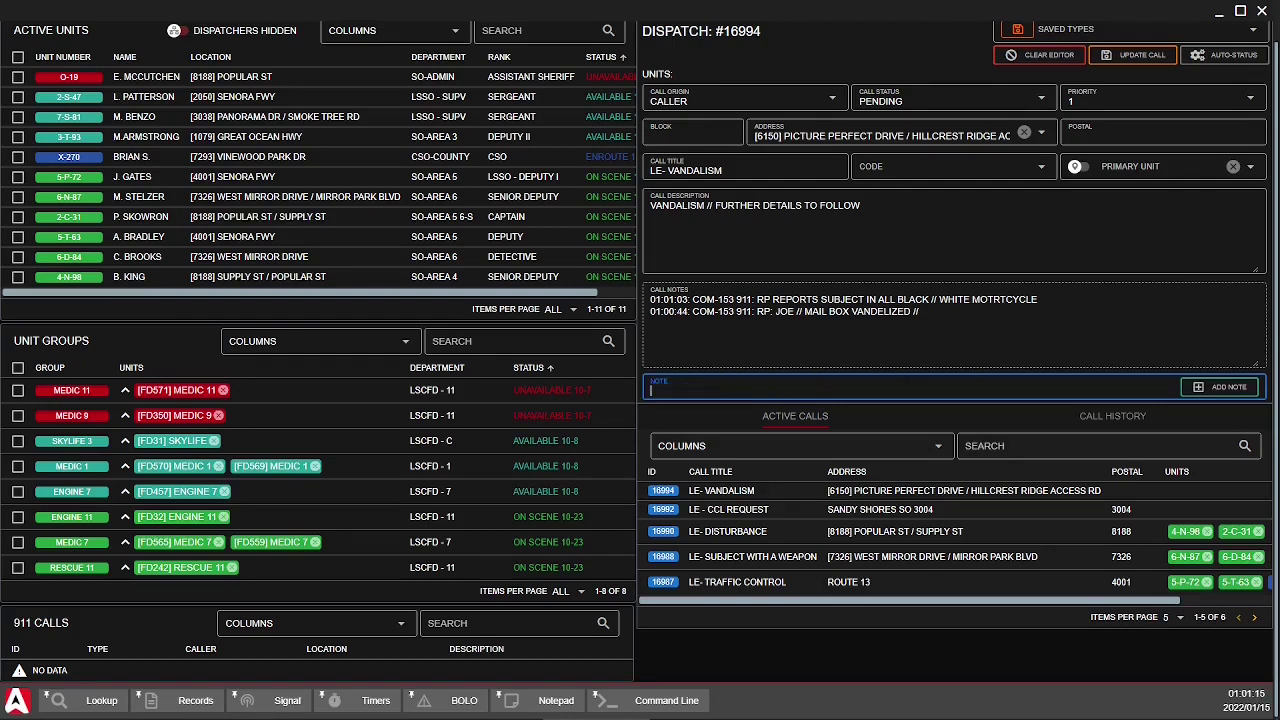
Step: Add the note 'WB FROM 6150 PPD' to call 16994
type("WB FROM ")
type("00000000")
key("BackSpace")
key("BackSpace")
key("BackSpace")
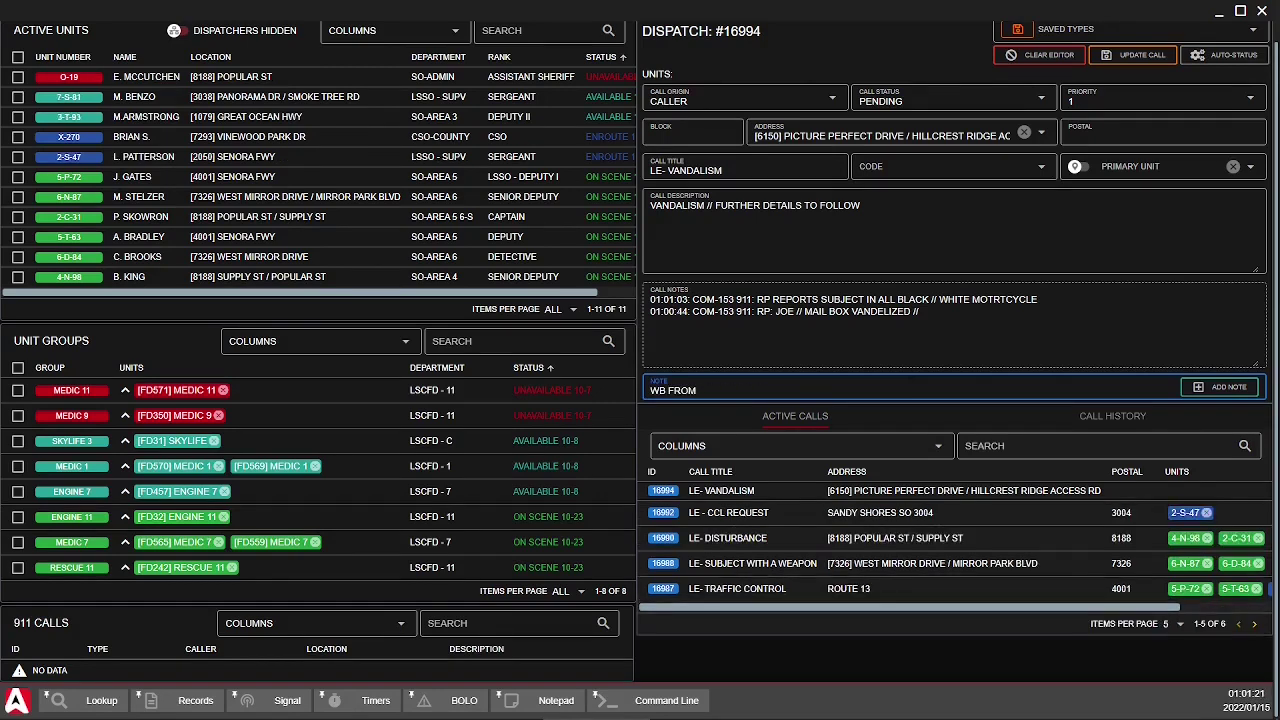
type("615")
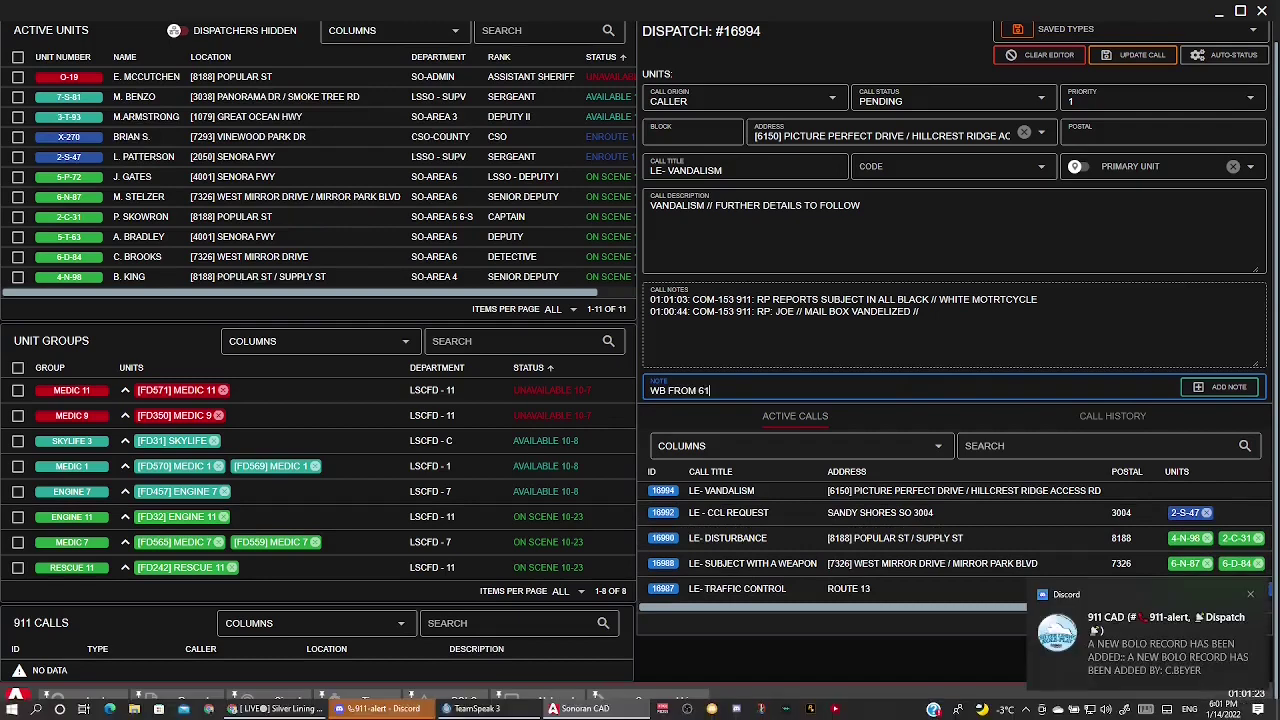
type("0")
type(" PPD")
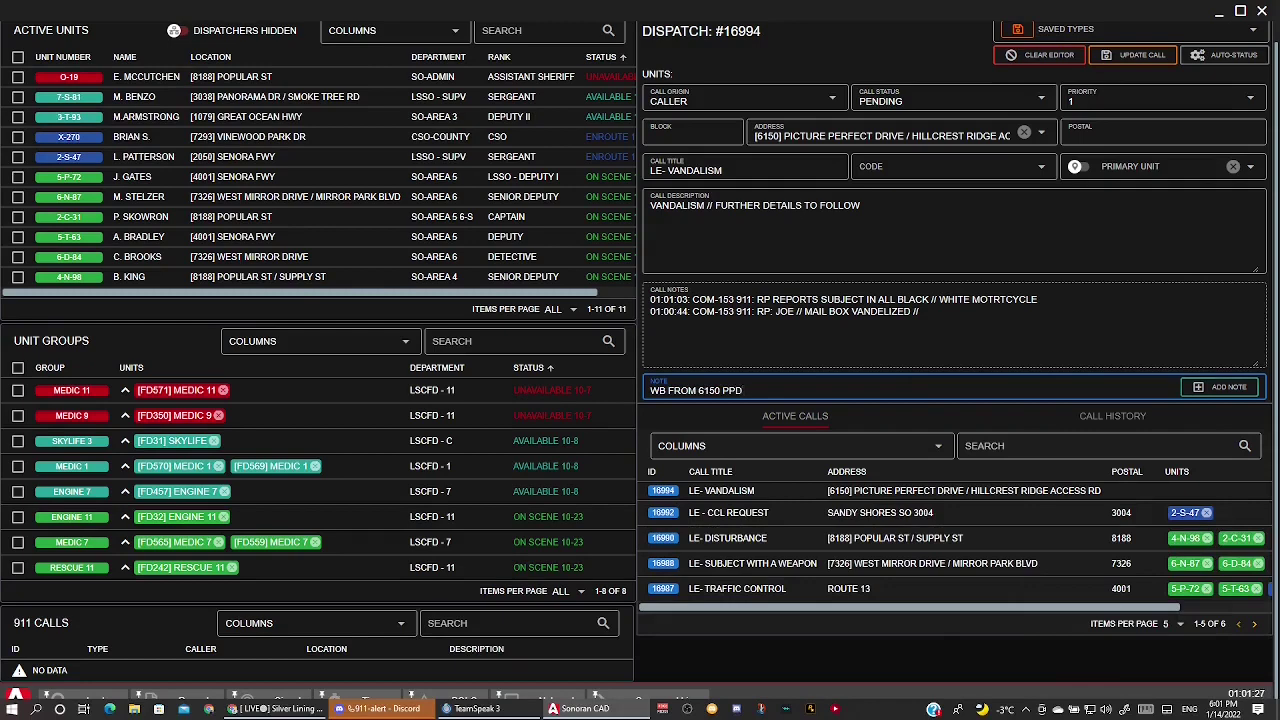
key("Return")
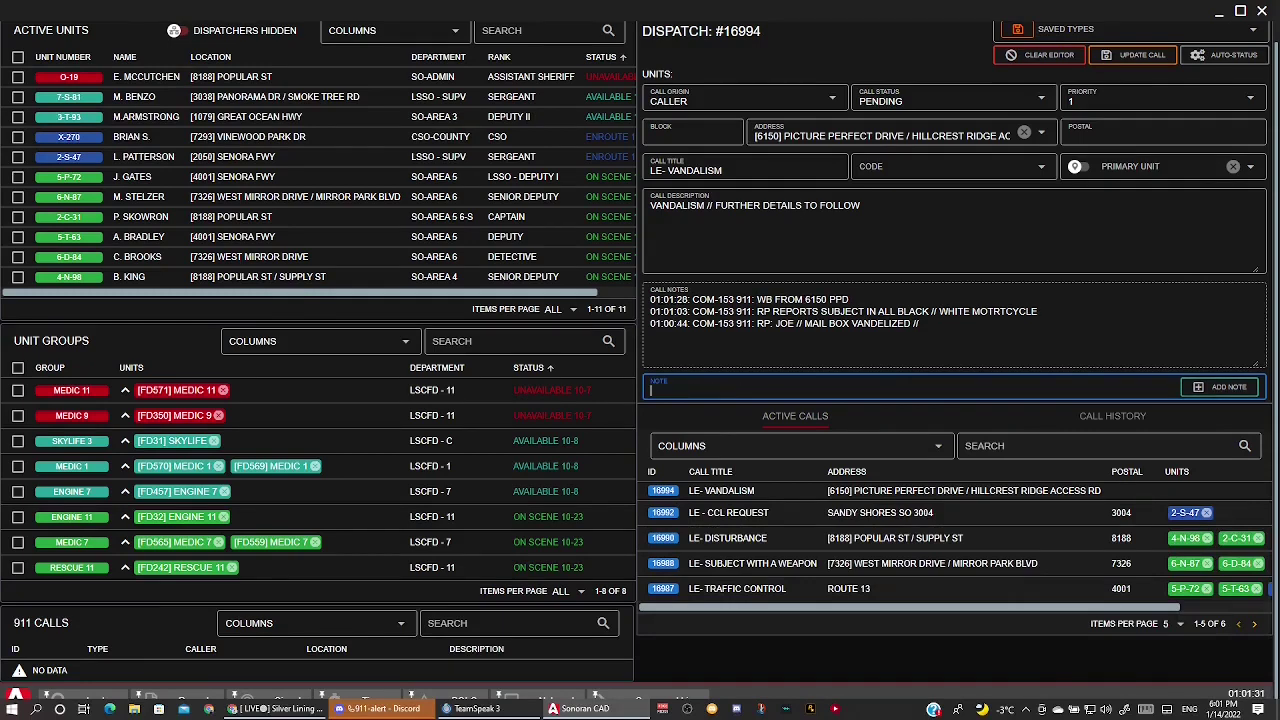
type("0000000000000000000000000000000000")
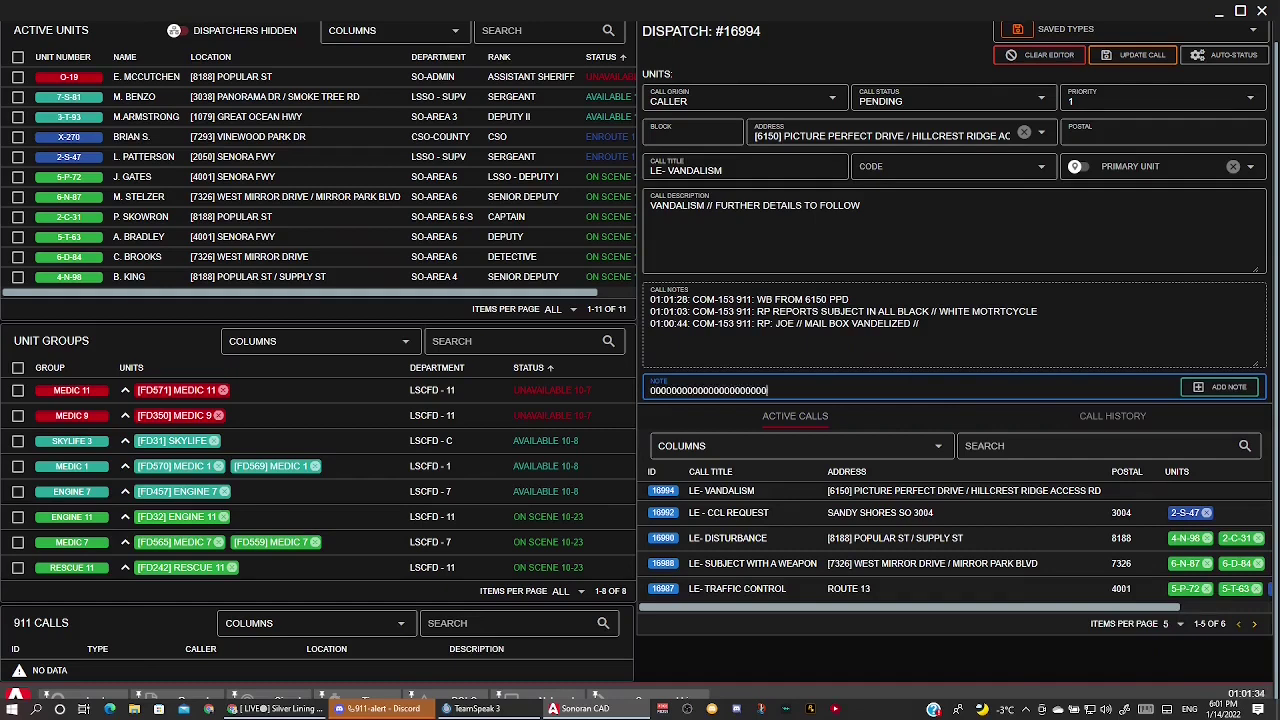
type("00000000000000000000000000000000000000000000000000000000")
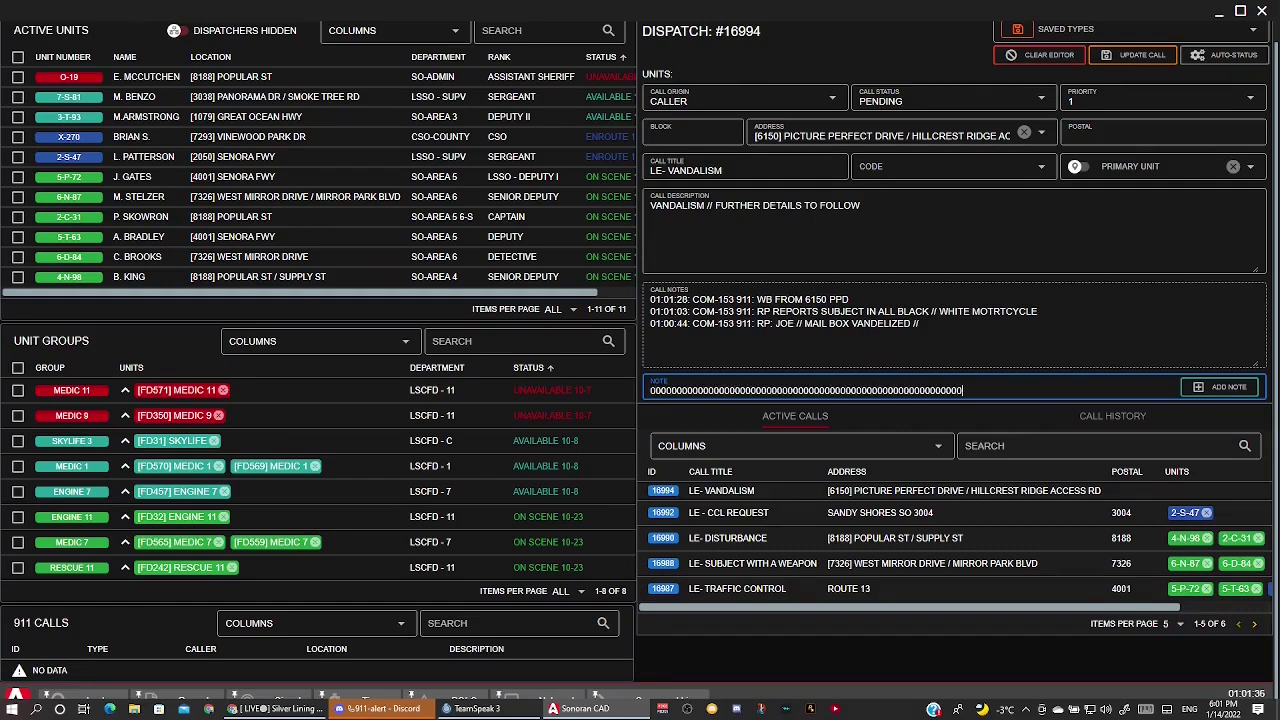
key("ctrl+a")
key("BackSpace")
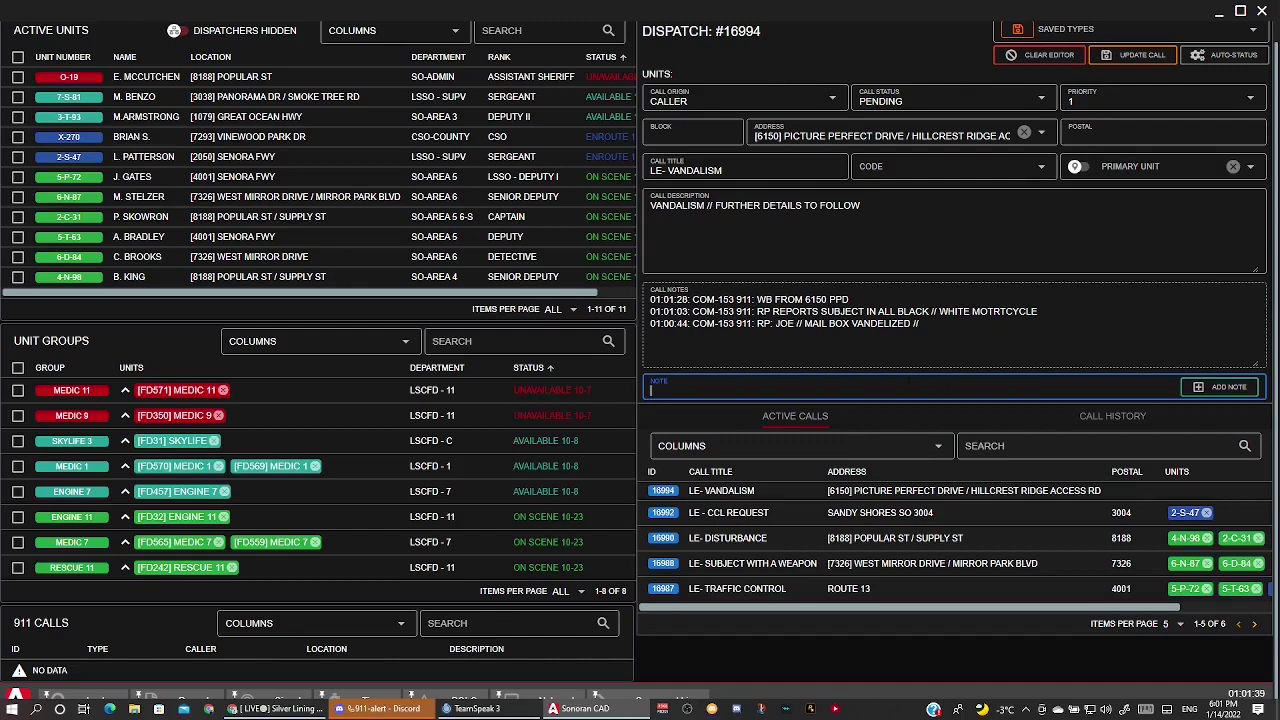
Step: Add a note that the subject was armed with a bat
type("RP")
key("BackSpace")
key("BackSpace")
type("SUBJECT HAD")
key("BackSpace")
key("BackSpace")
key("BackSpace")
type("ARMED WIT")
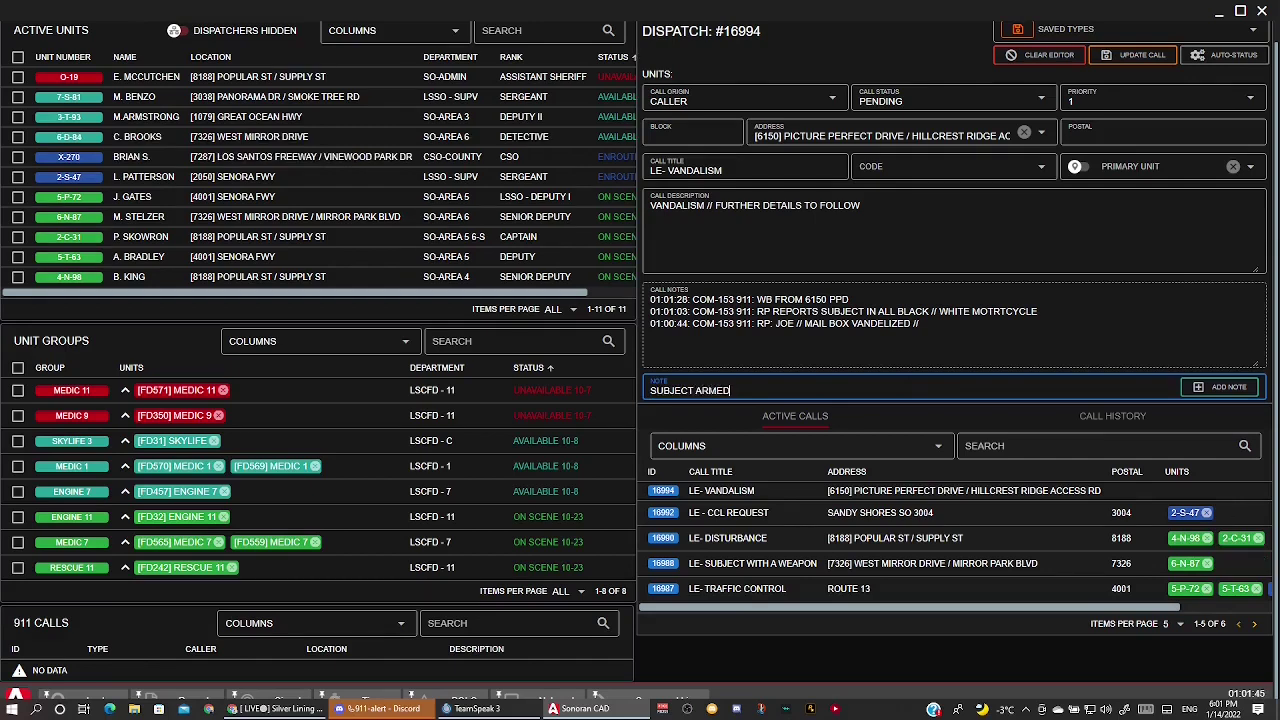
type("H")
key("BackSpace")
key("BackSpace")
key("BackSpace")
type("WITH ")
type("BAT")
key("Return")
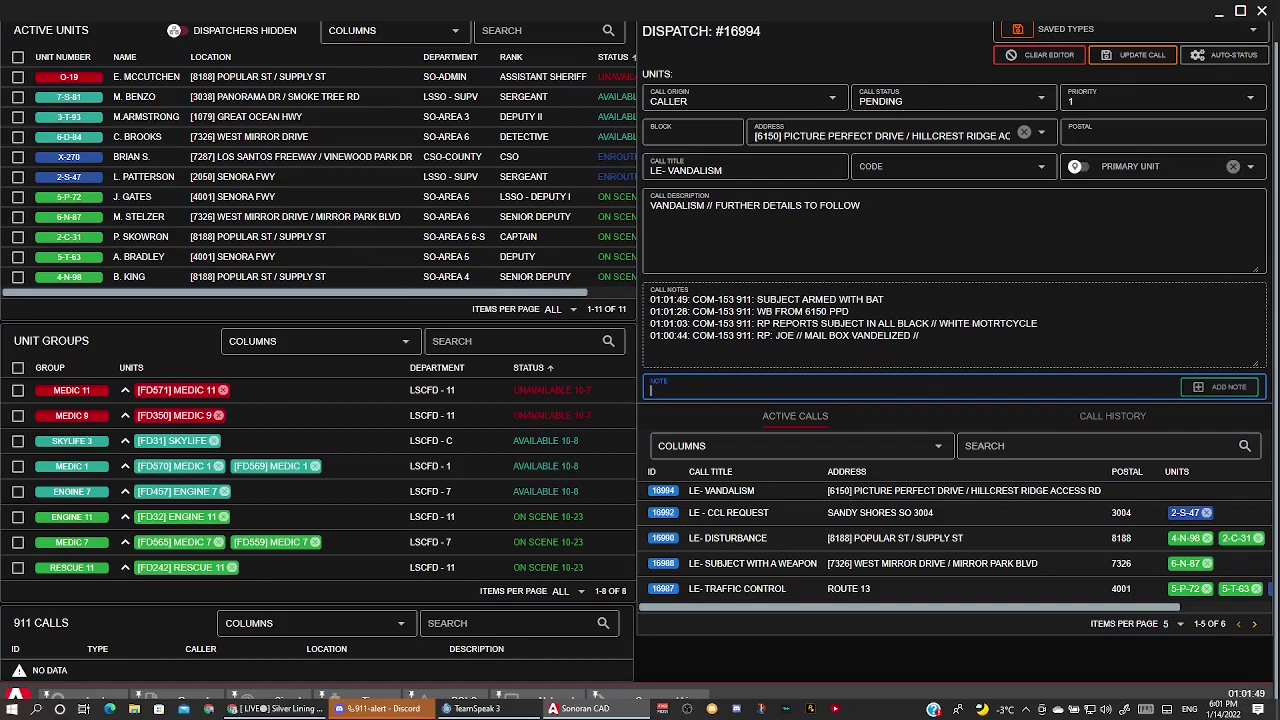
type("0000000000000000000000000000000000000000000000000000")
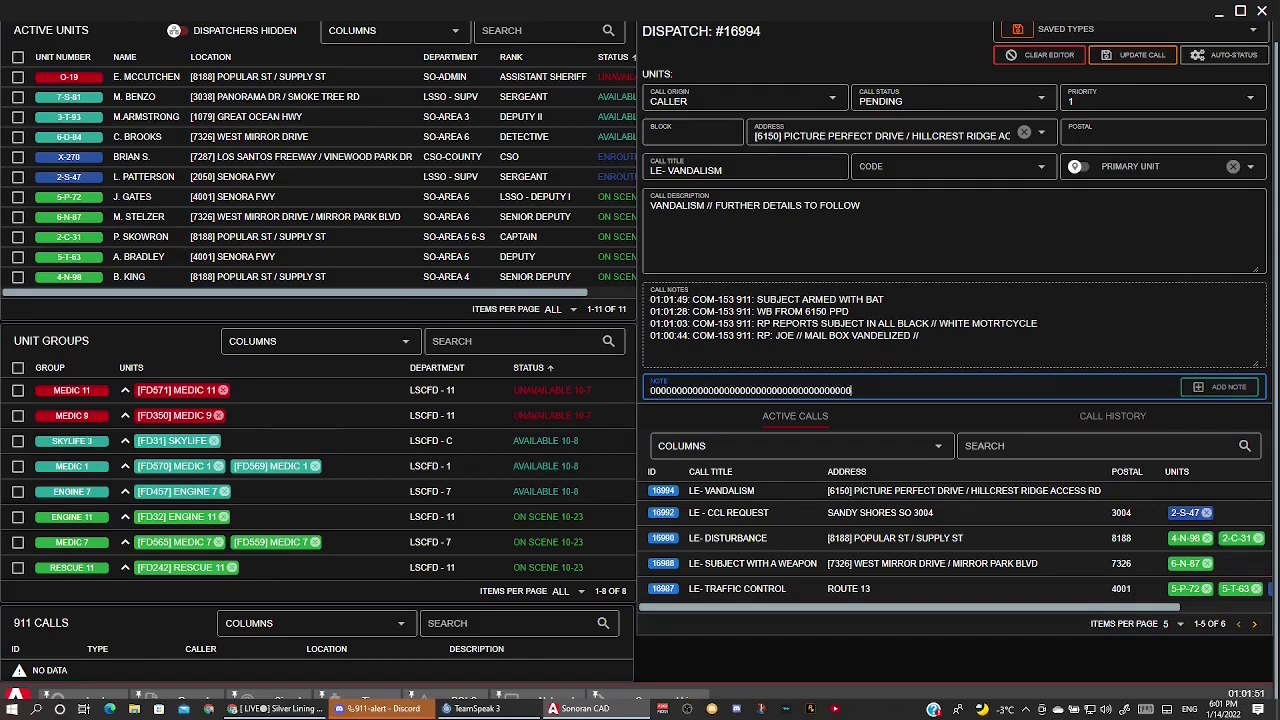
type("000000000000000000000000000")
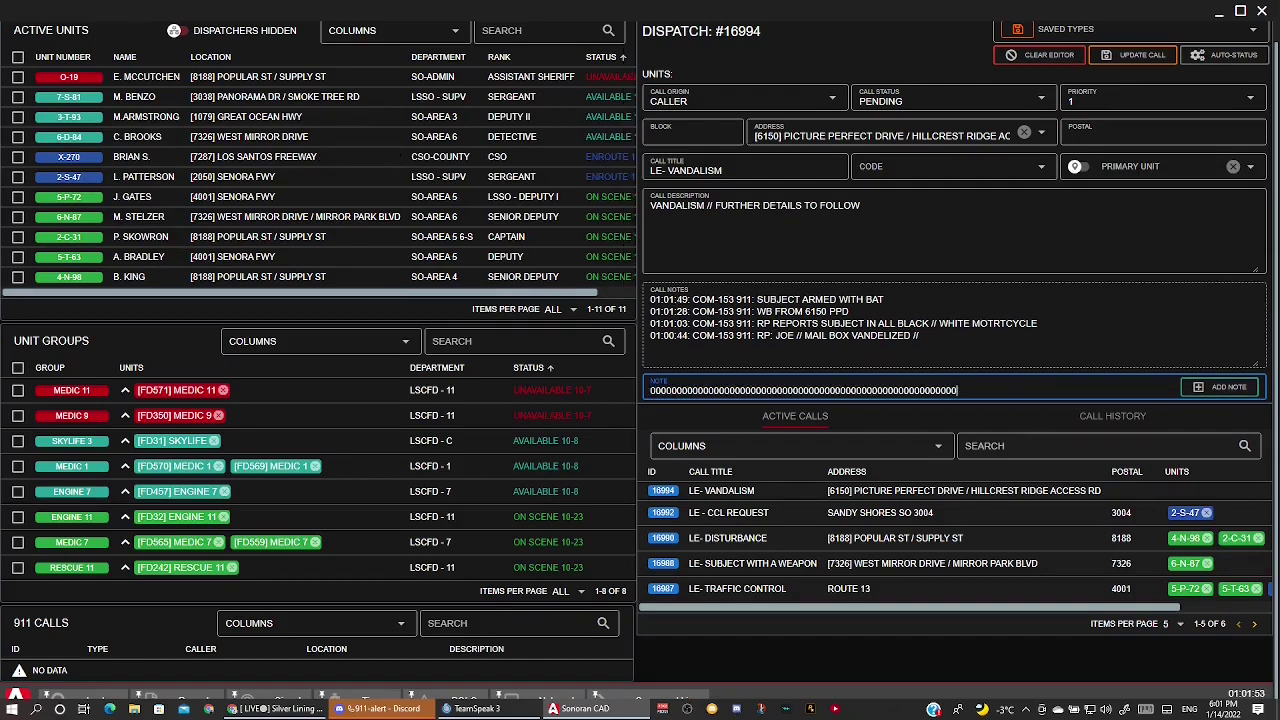
type("00000000000000000000000000000000000000000000000")
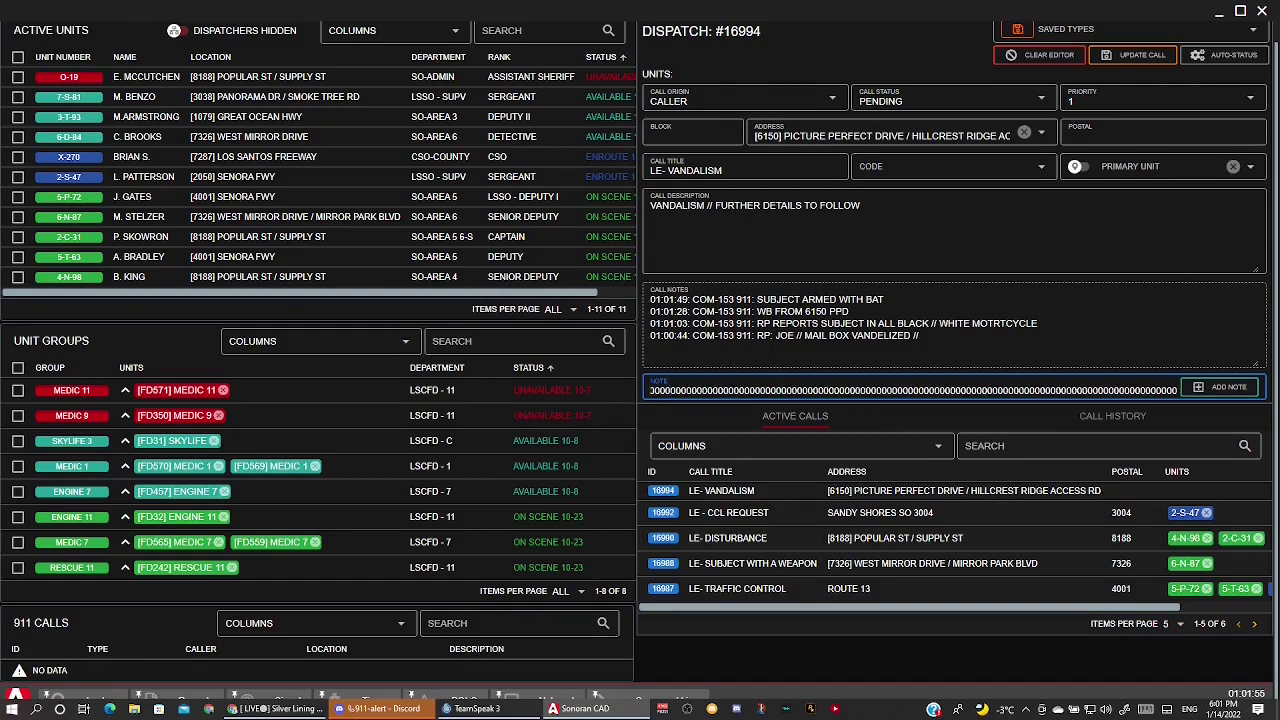
key("ctrl+a")
key("BackSpace")
Step: Add the note 'RP: ON-SCENE'
type("RP")
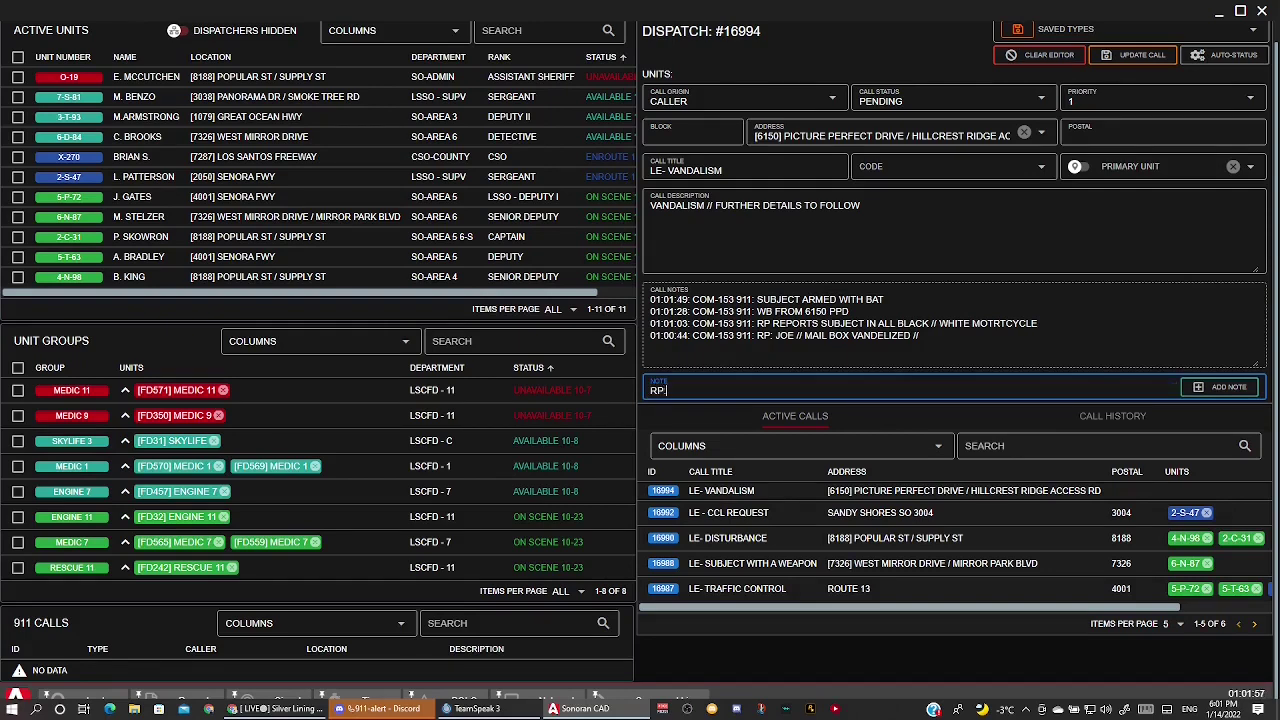
type(": ON-E")
type("ENE")
key("Return")
type("000000000000000000000000000000000000000000000000000000000000000000000000")
key("ctrl+a")
key("BackSpace")
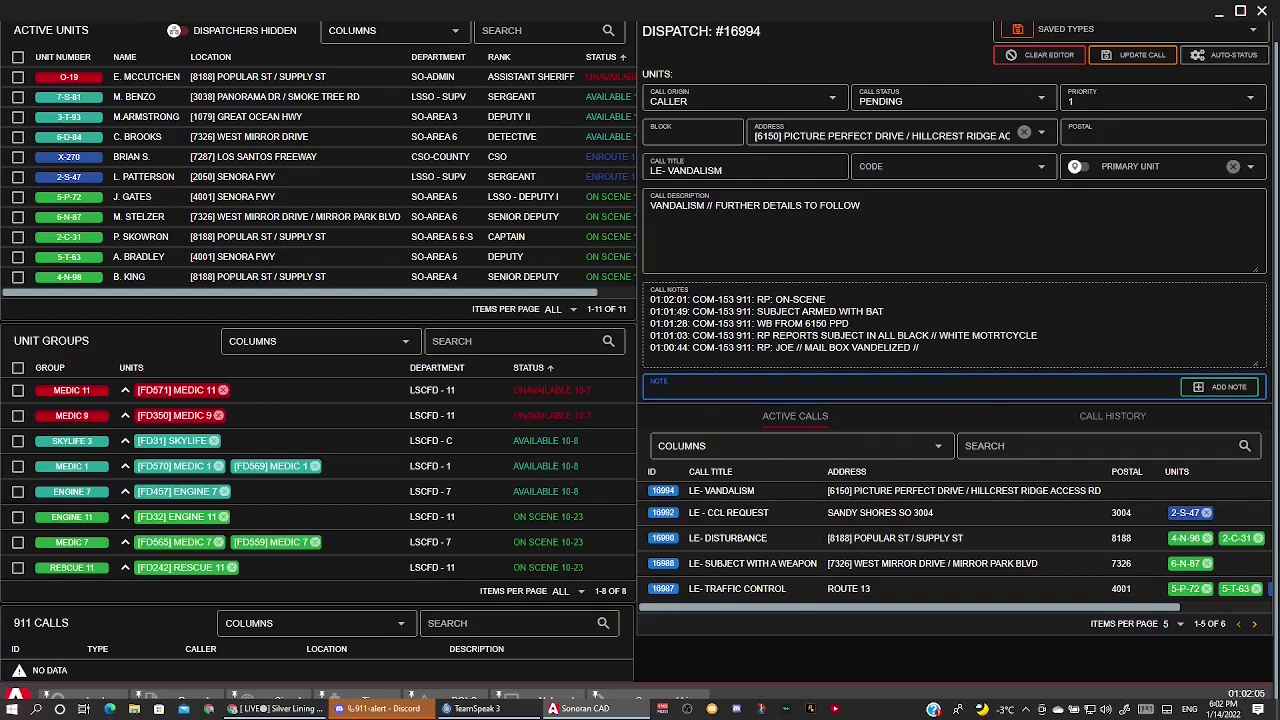
type("000000000000000000000000000000000000000000000")
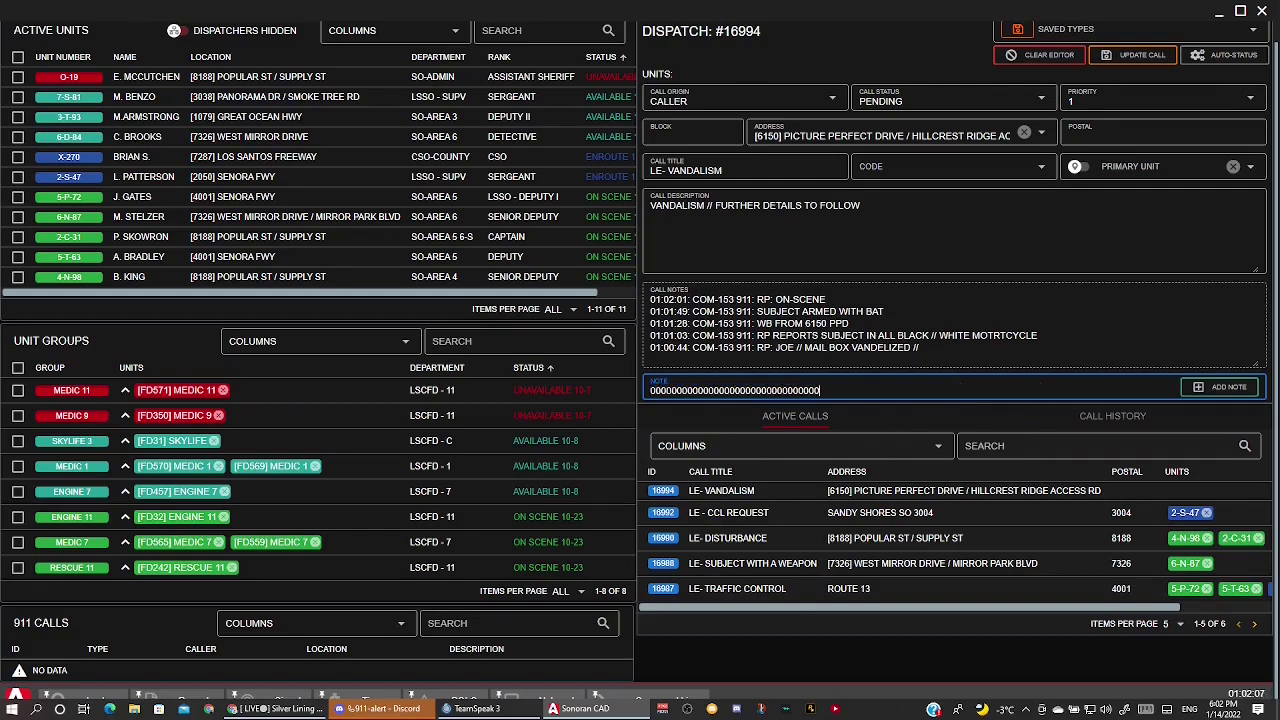
type("0000000000000000000000000000")
key("ctrl+a")
key("BackSpace")
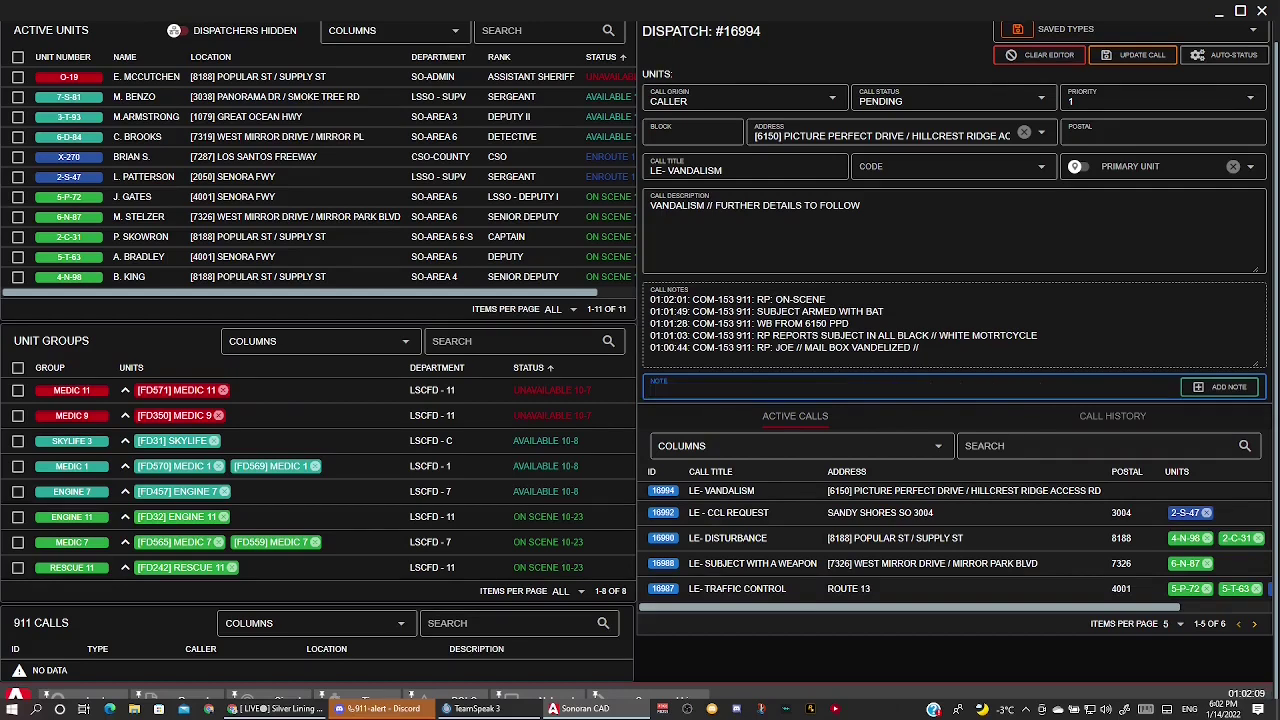
Step: Add the note 'OUTSIDE HOUSE'
type("OUTSIDE HOUSE")
key("Return")
type("0000000000000000000000000000000000000000")
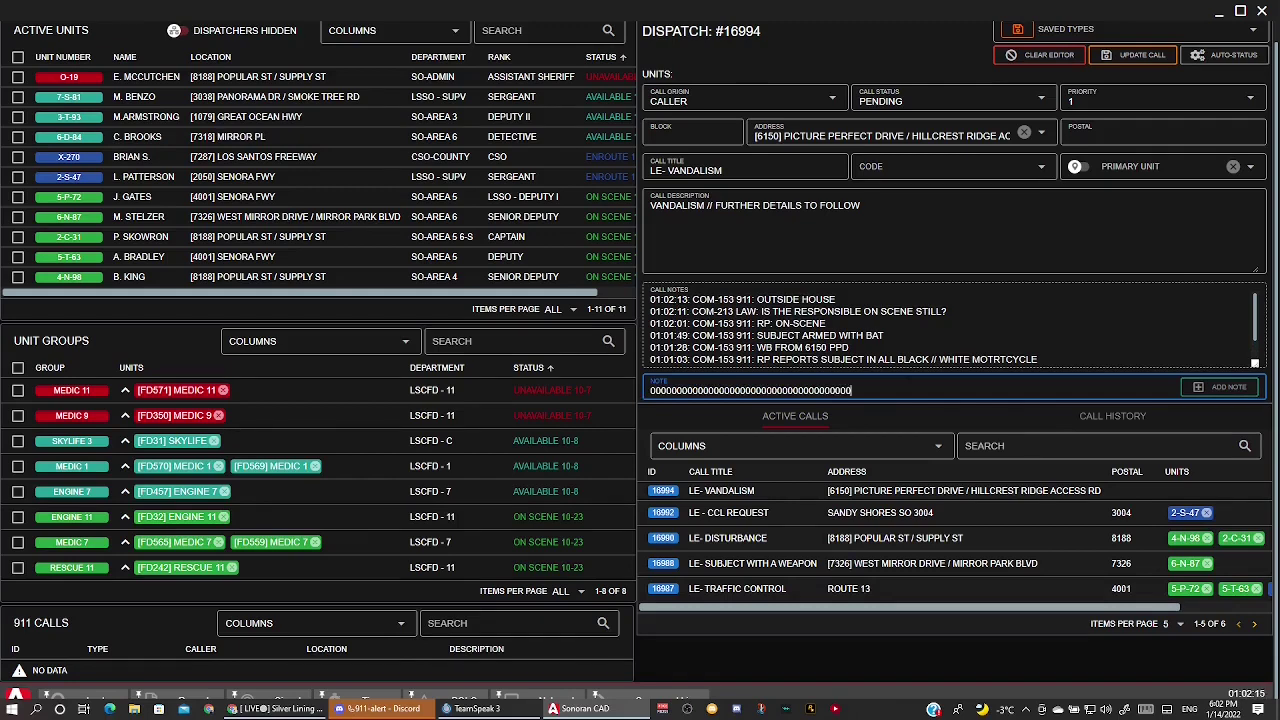
type("0000000000000000000000000000000000000000000000000000")
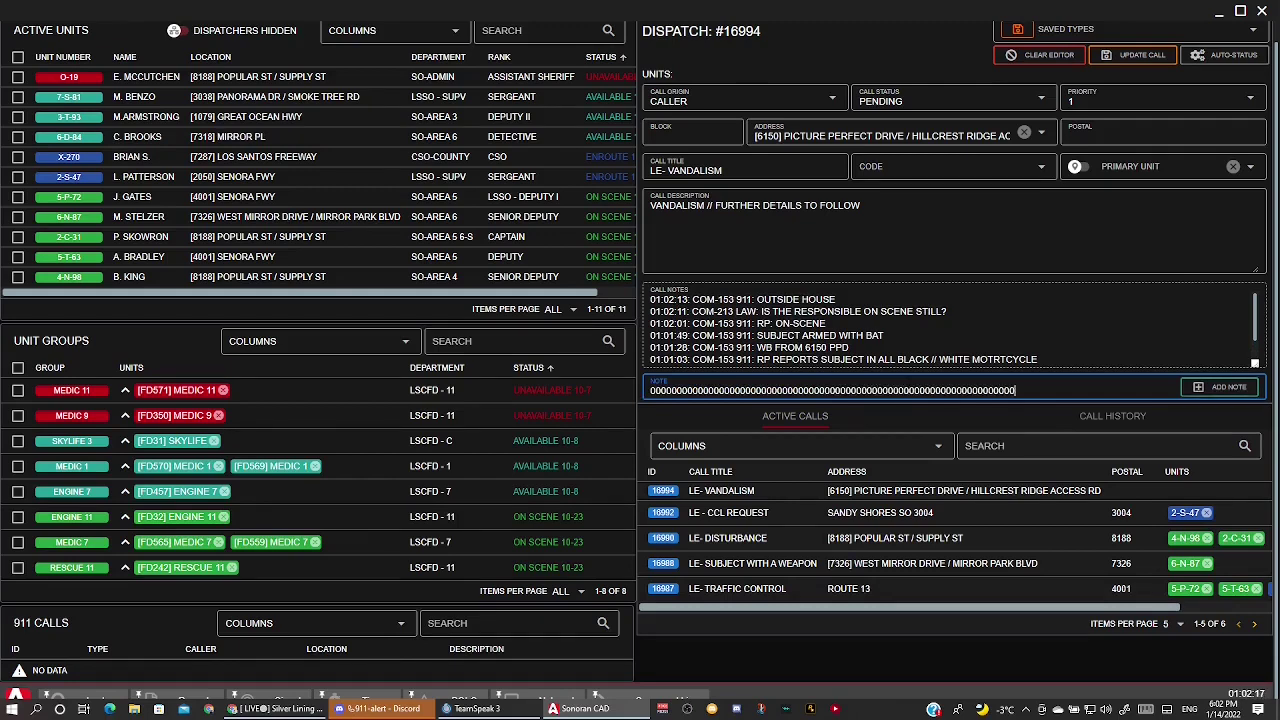
key("ctrl+a")
key("BackSpace")
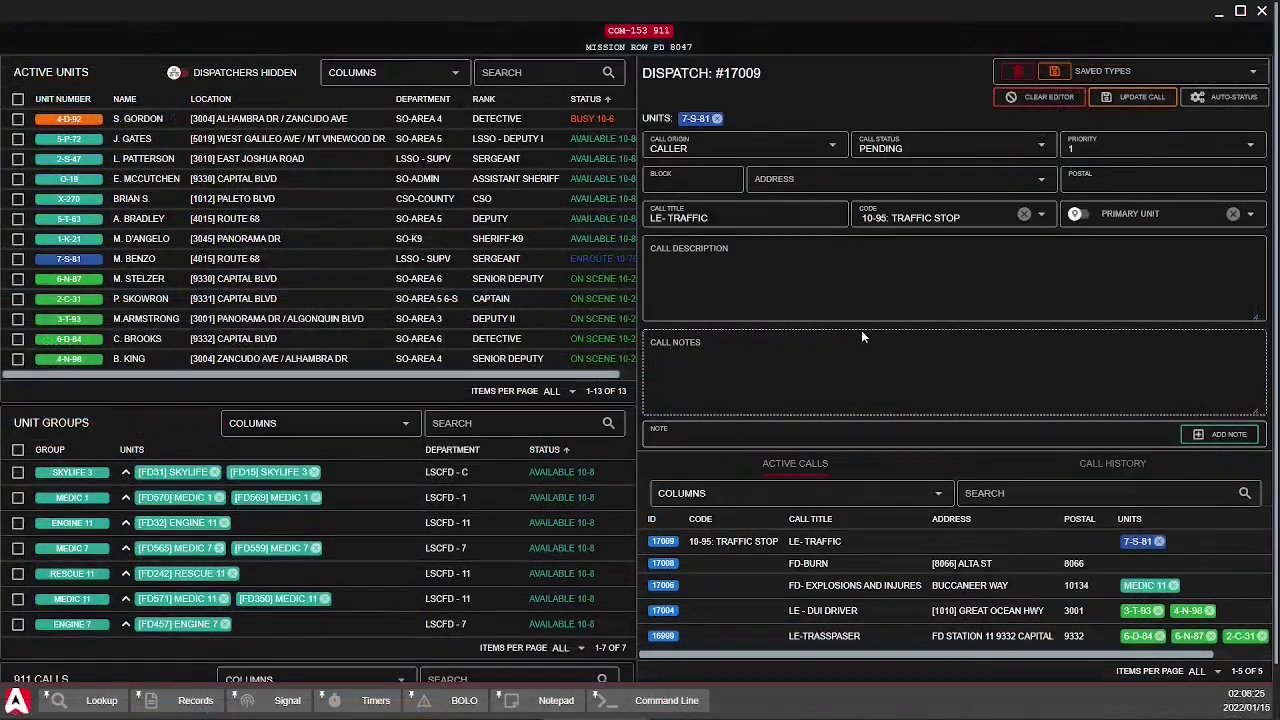
Step: Describe traffic stop 17009 as '4022 WB 68 SMALL SEMI OX1', then bring up burn call 17008
left_click(793, 272)
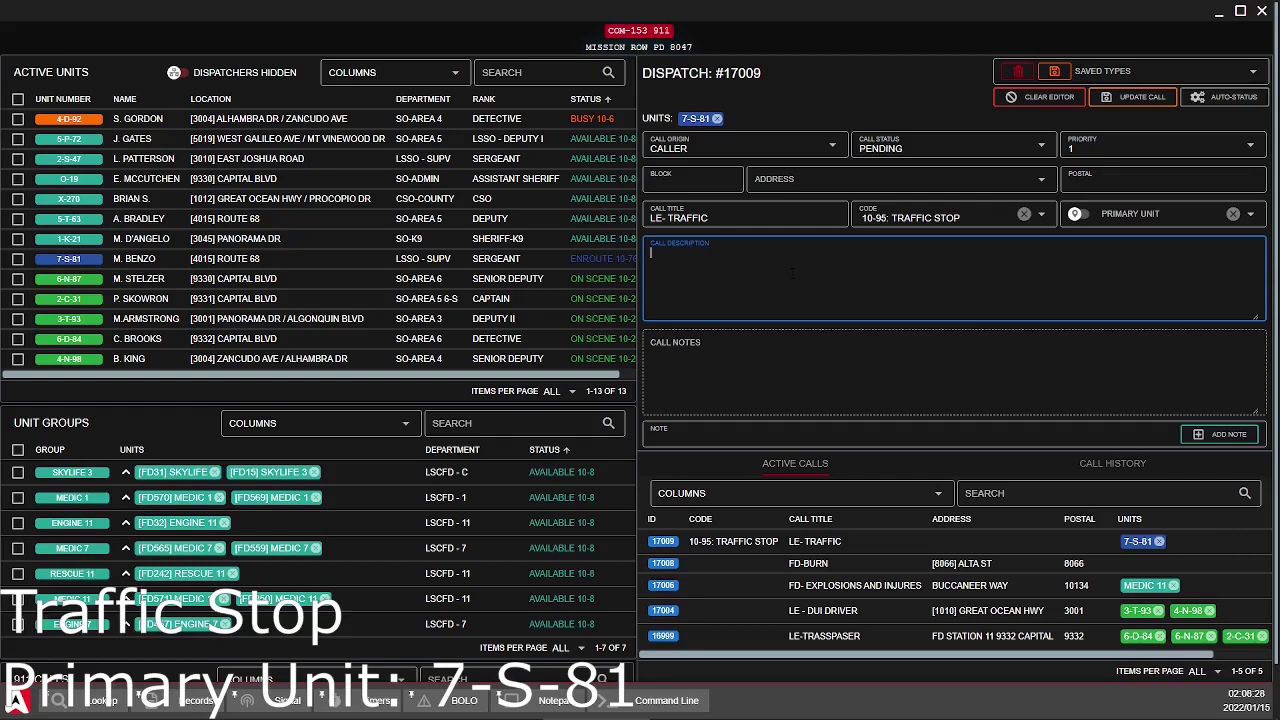
type("022 WB 68")
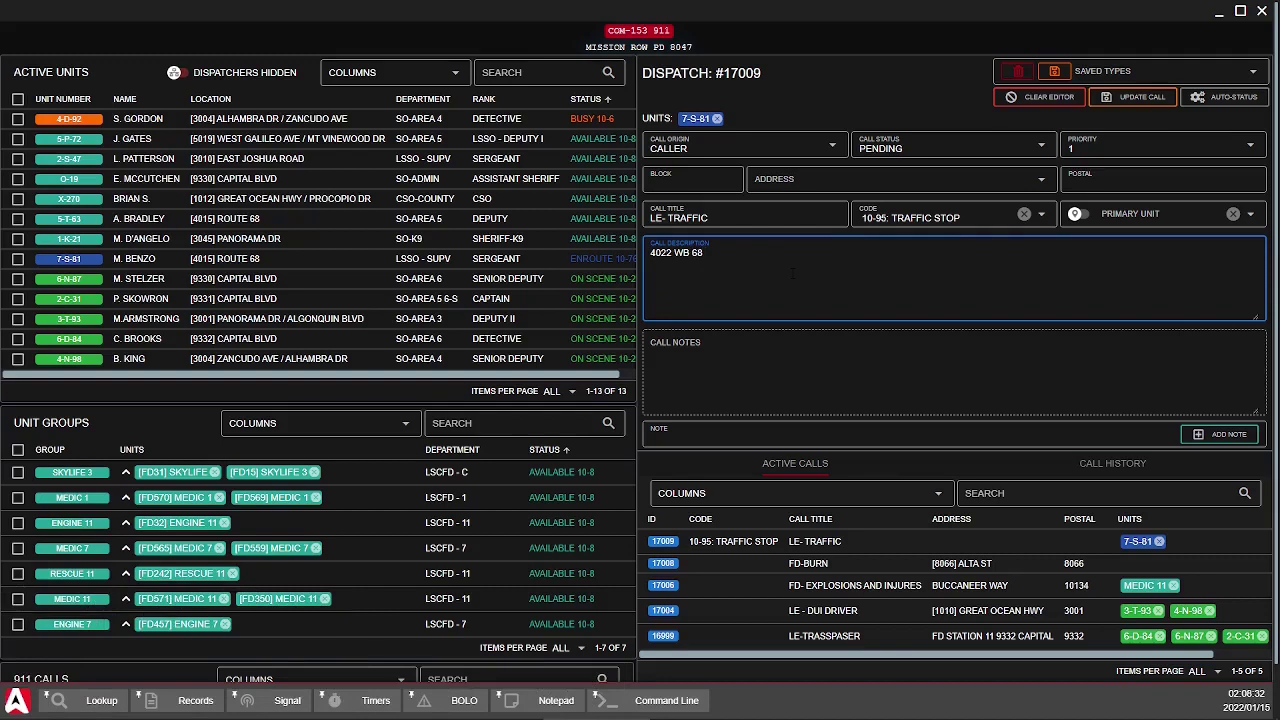
type(" SMALL SEN")
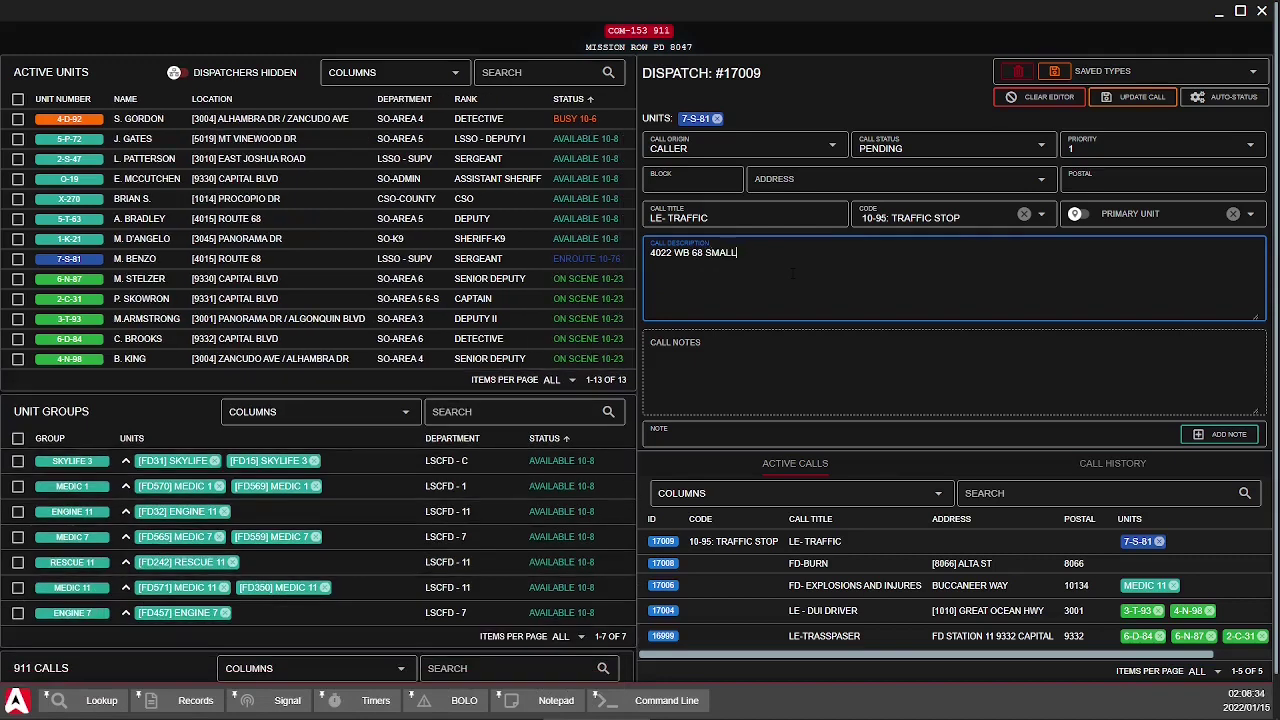
key("BackSpace")
type("MI OX1 000")
type("00000000000000000000000000000000000000000000000000000")
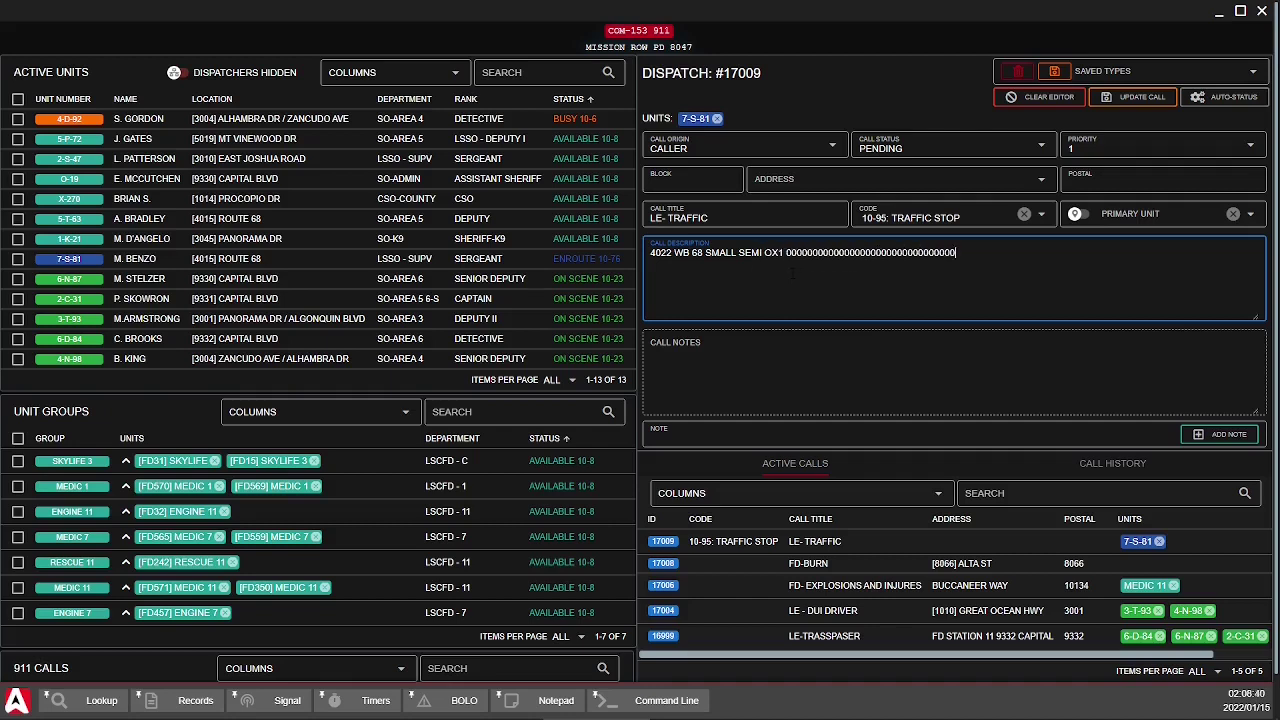
type("0000000000000000000000000000000000000000000000000000000000000000000000000000000000000000000000000000000000000000000000000000000000000000000000000000000000000")
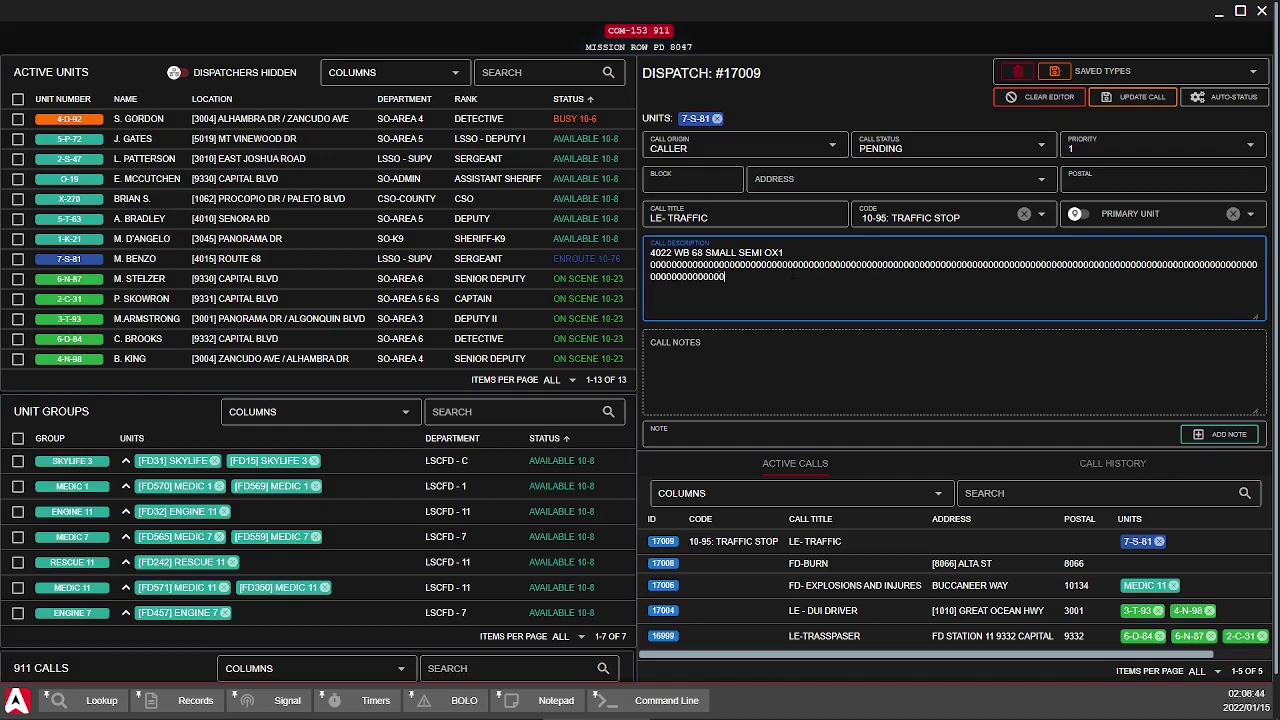
key("ctrl+z")
left_click(990, 563)
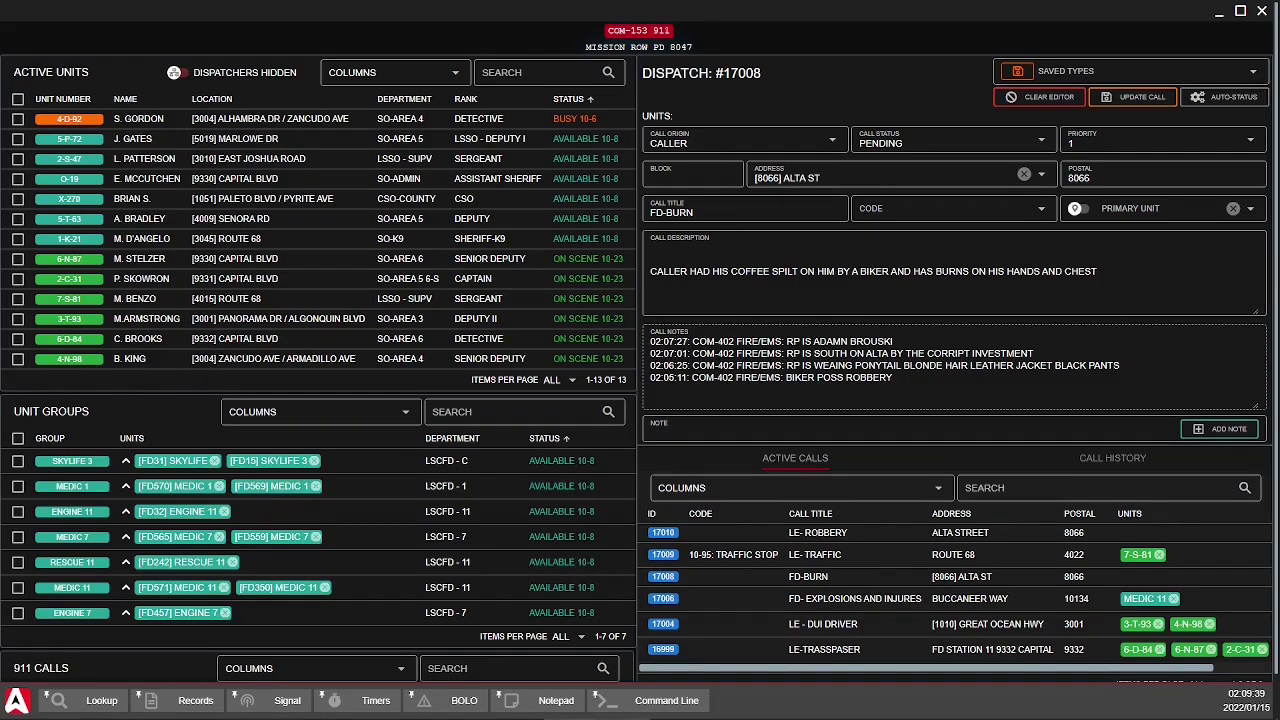
Step: Attach units 5-P-72 and 5-T-63 to call 17010
left_click(70, 138)
left_click(74, 220)
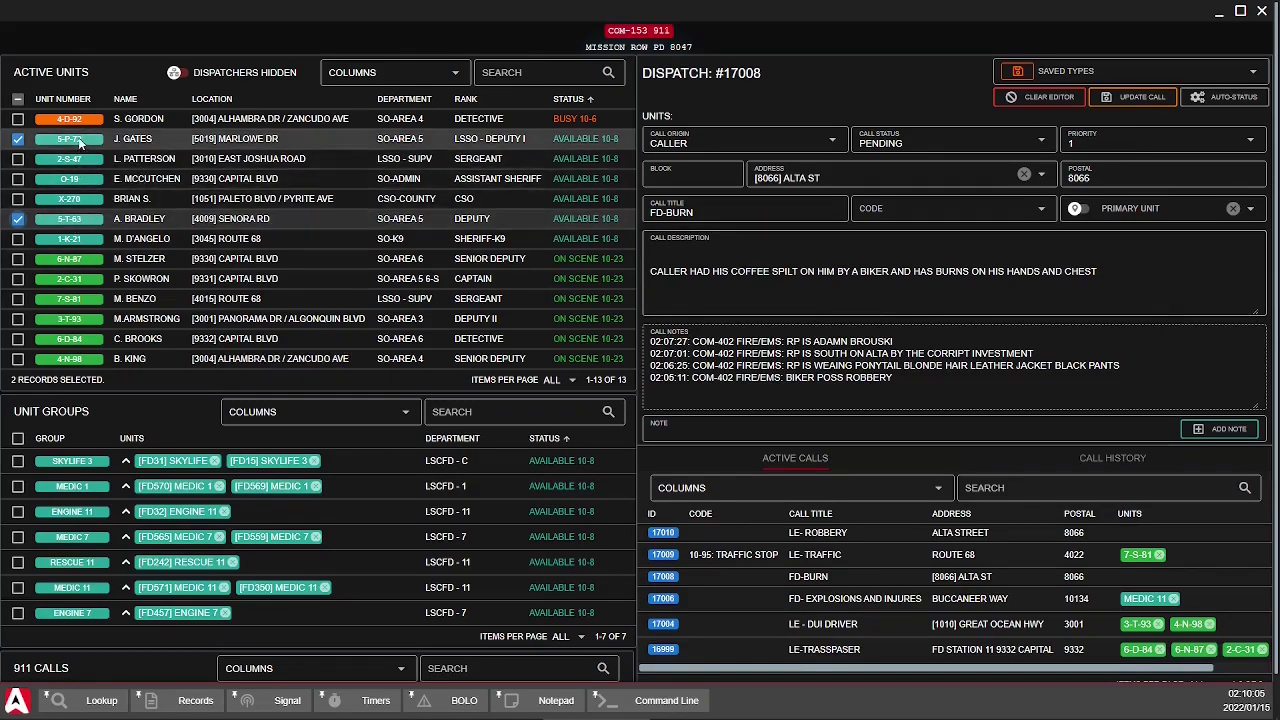
right_click(84, 213)
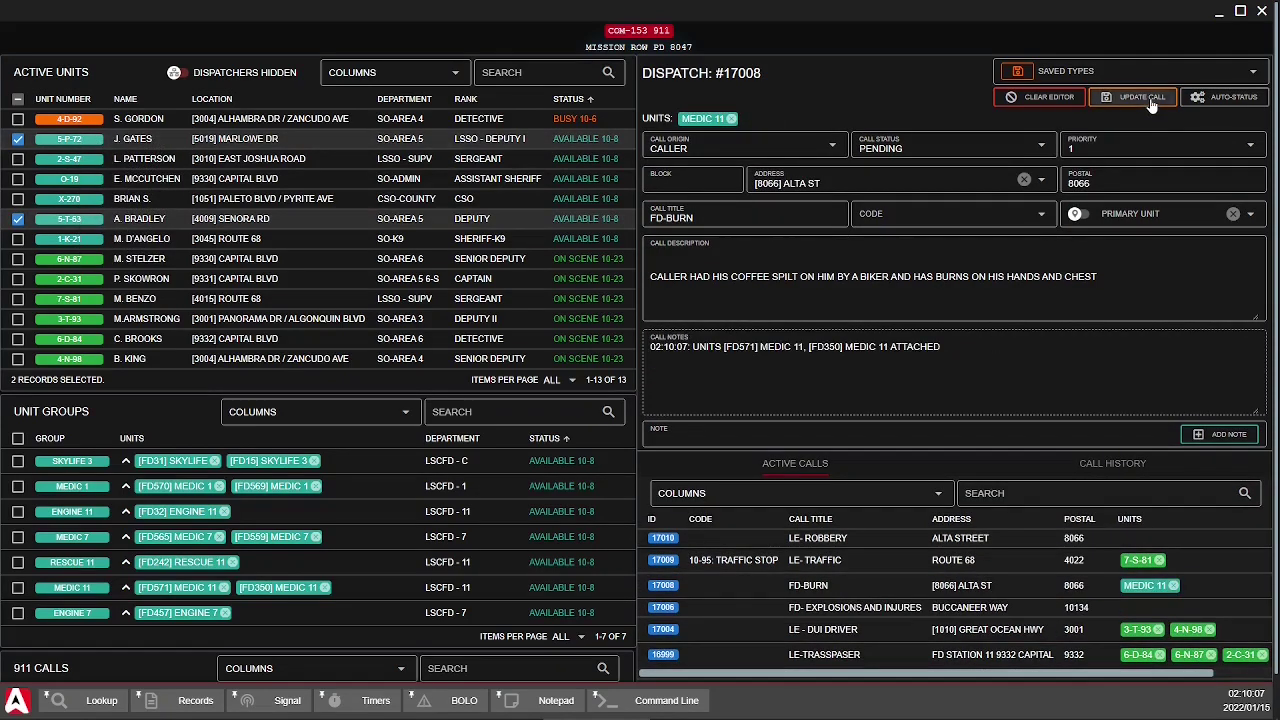
right_click(1038, 548)
left_click(1060, 550)
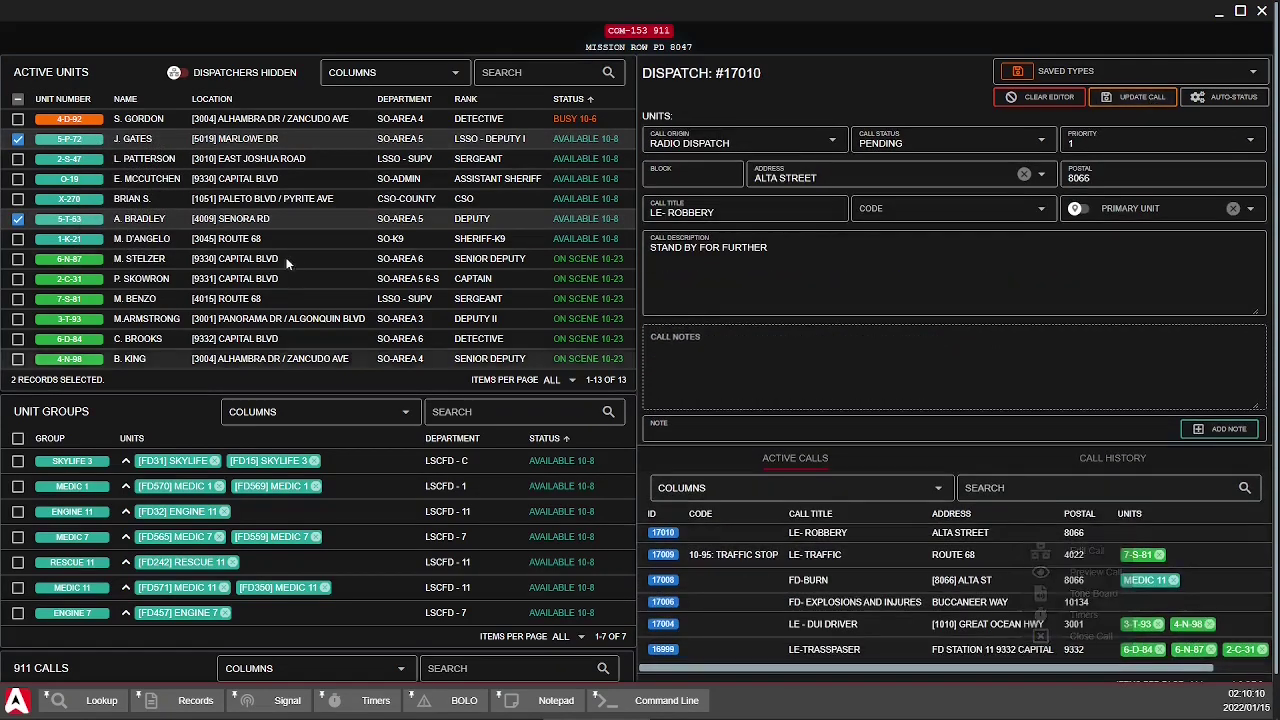
right_click(78, 160)
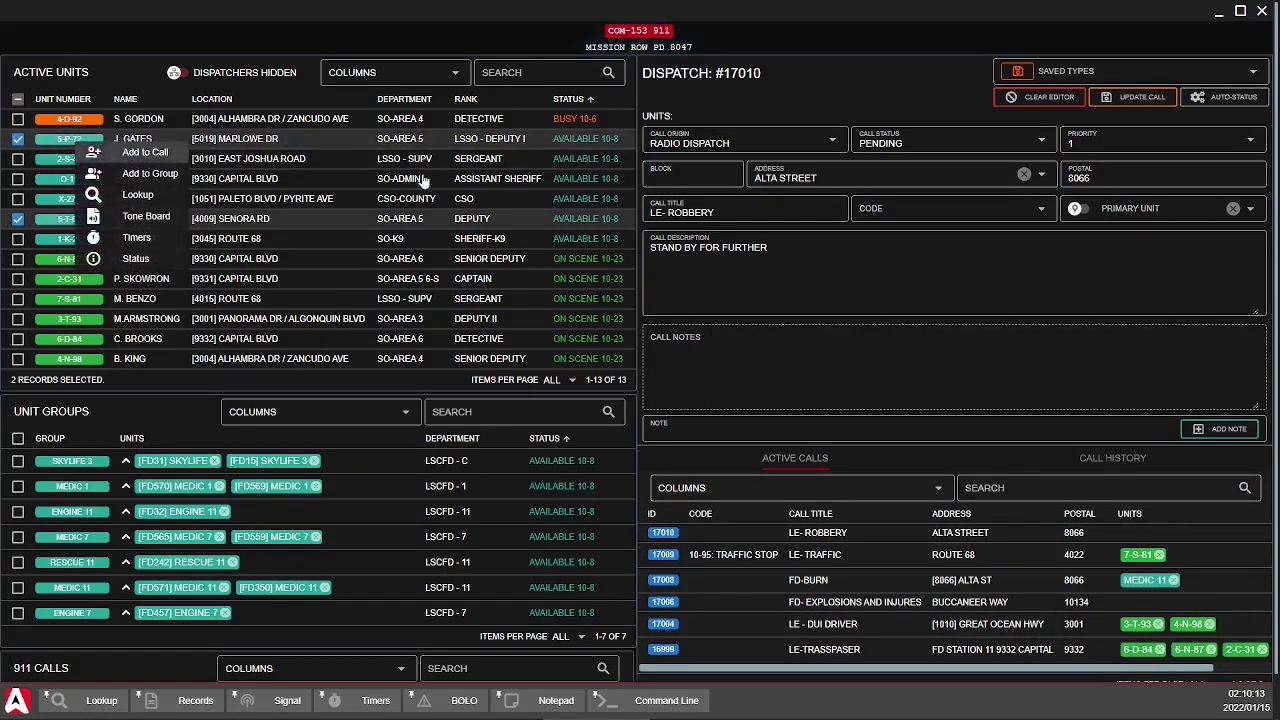
left_click(125, 158)
Step: Retitle call 17010 to 'LE- ASSULT'
left_click(759, 220)
key("ctrl+BackSpace")
type("ASSULT")
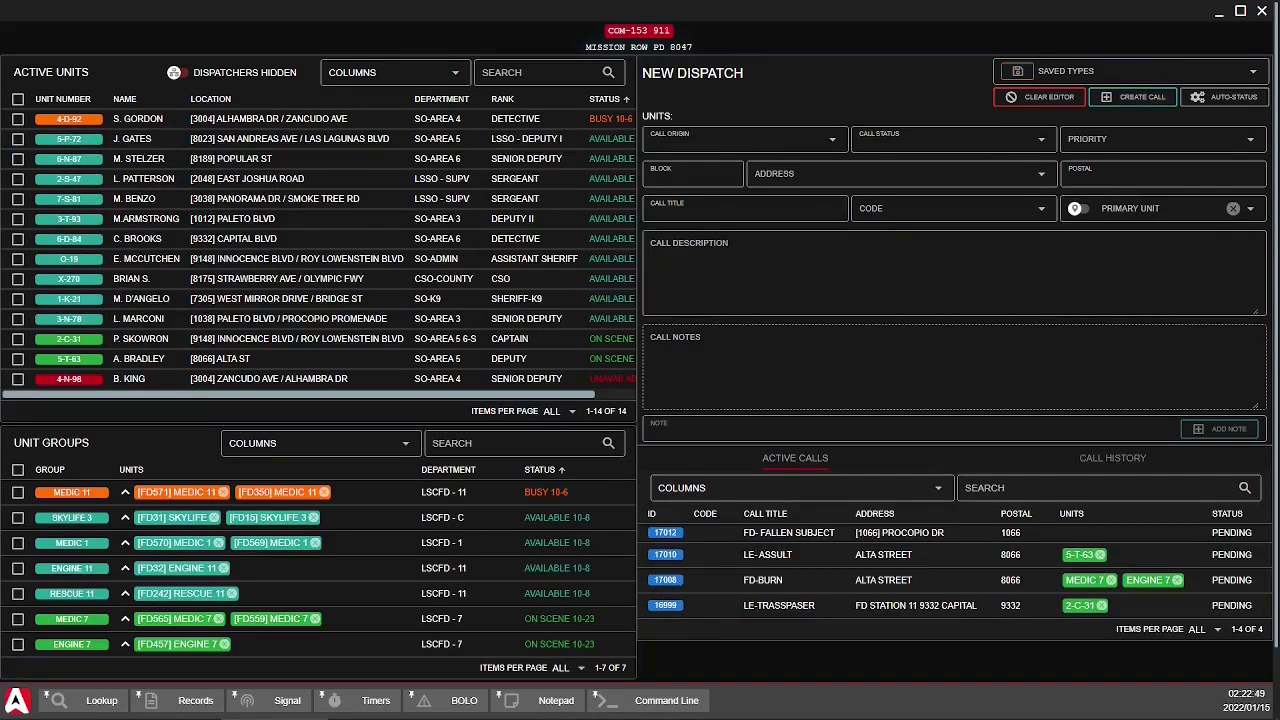
Step: Load traffic stop 17013 and describe it as postal 1012, black motorcycle, clown mask
key("F2")
type("0000")
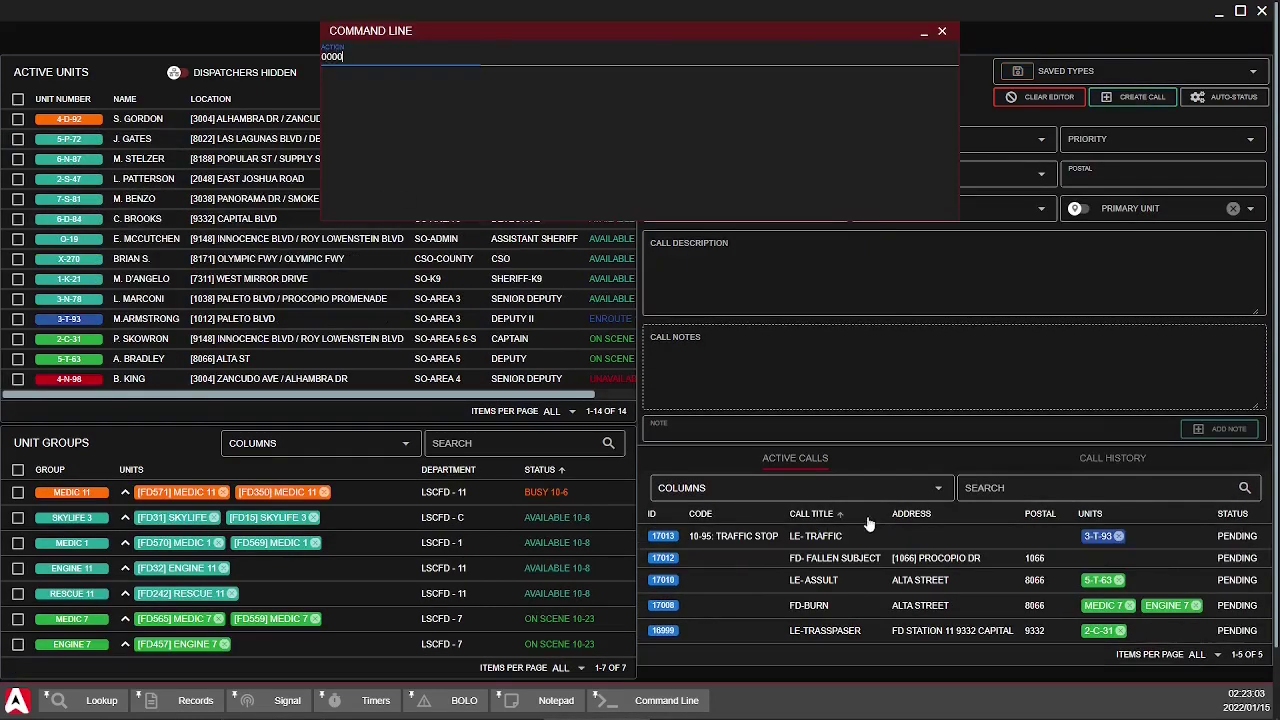
right_click(881, 534)
left_click(930, 547)
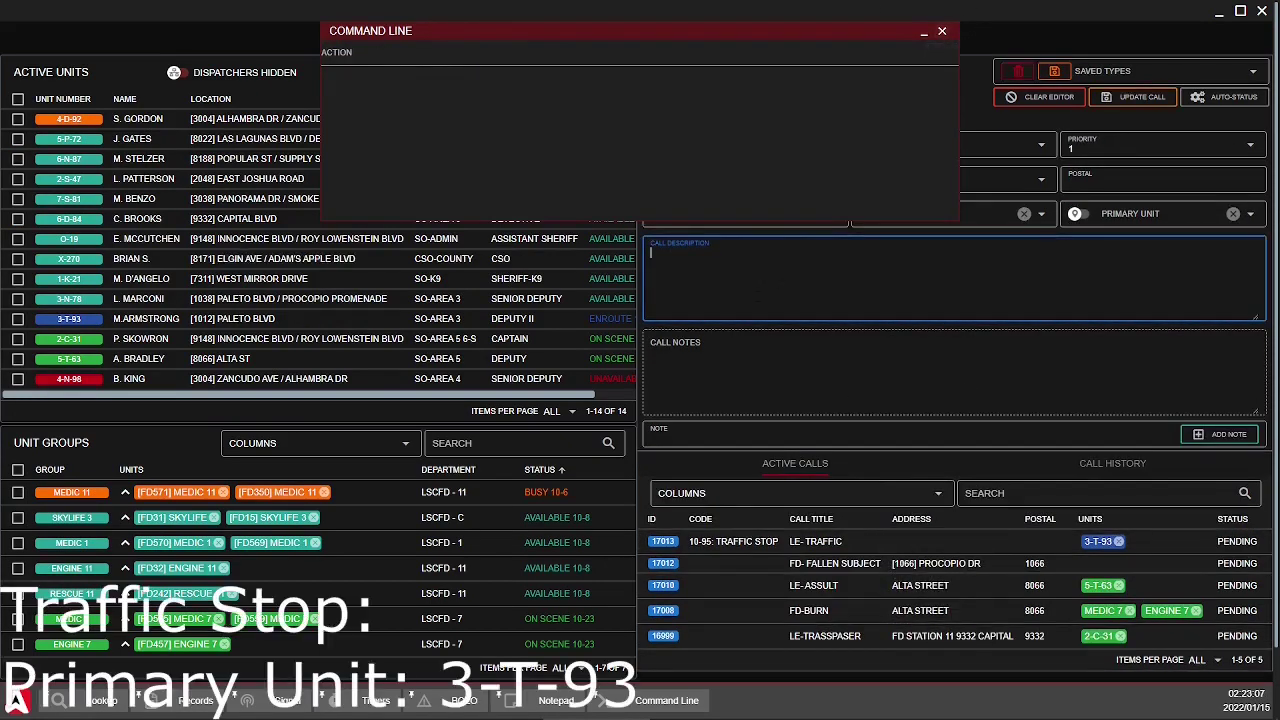
type("1012 BLACK BOTERCYCLE ")
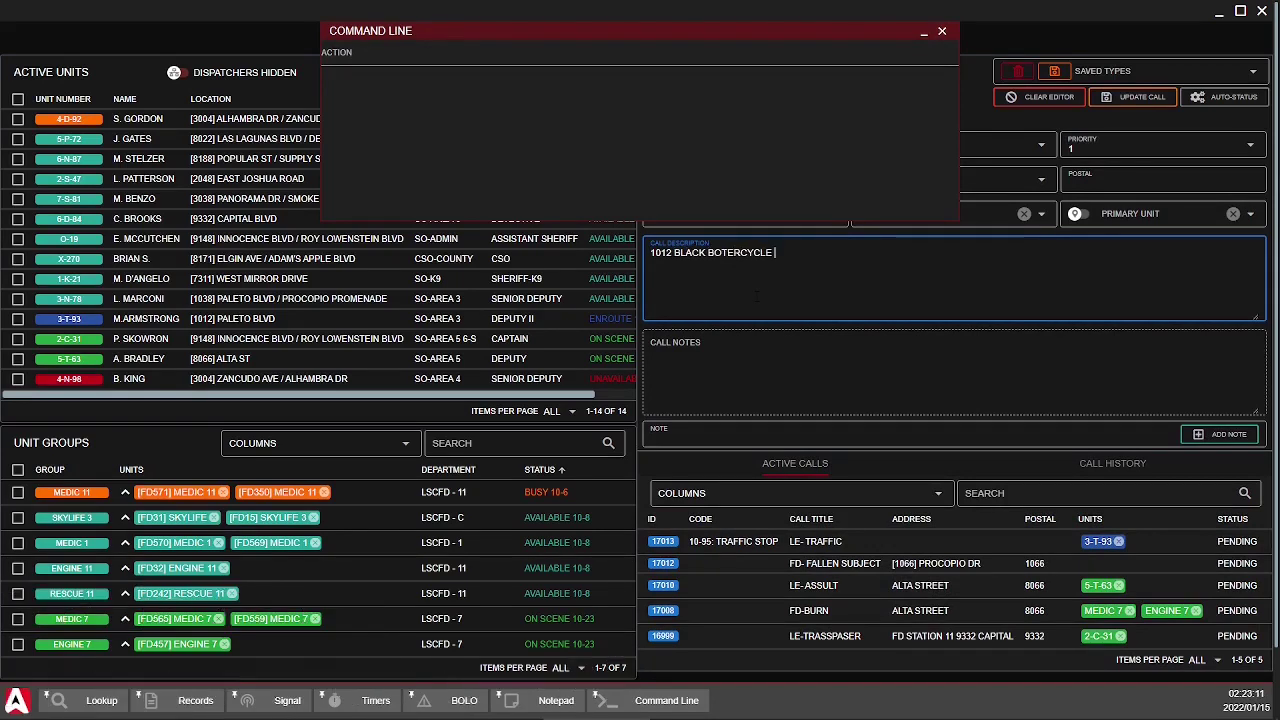
type("CLOWN MASK 000000000000000")
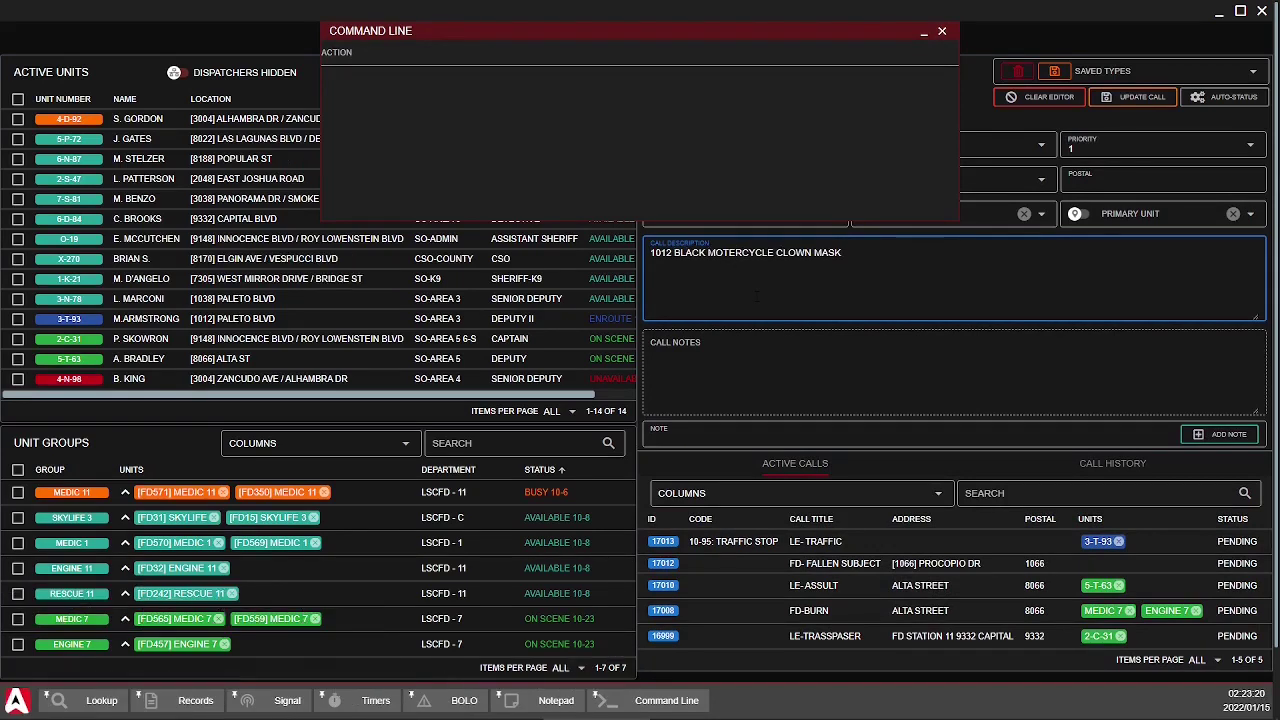
type("0000000000000000000000000000000000000000000000000000000000")
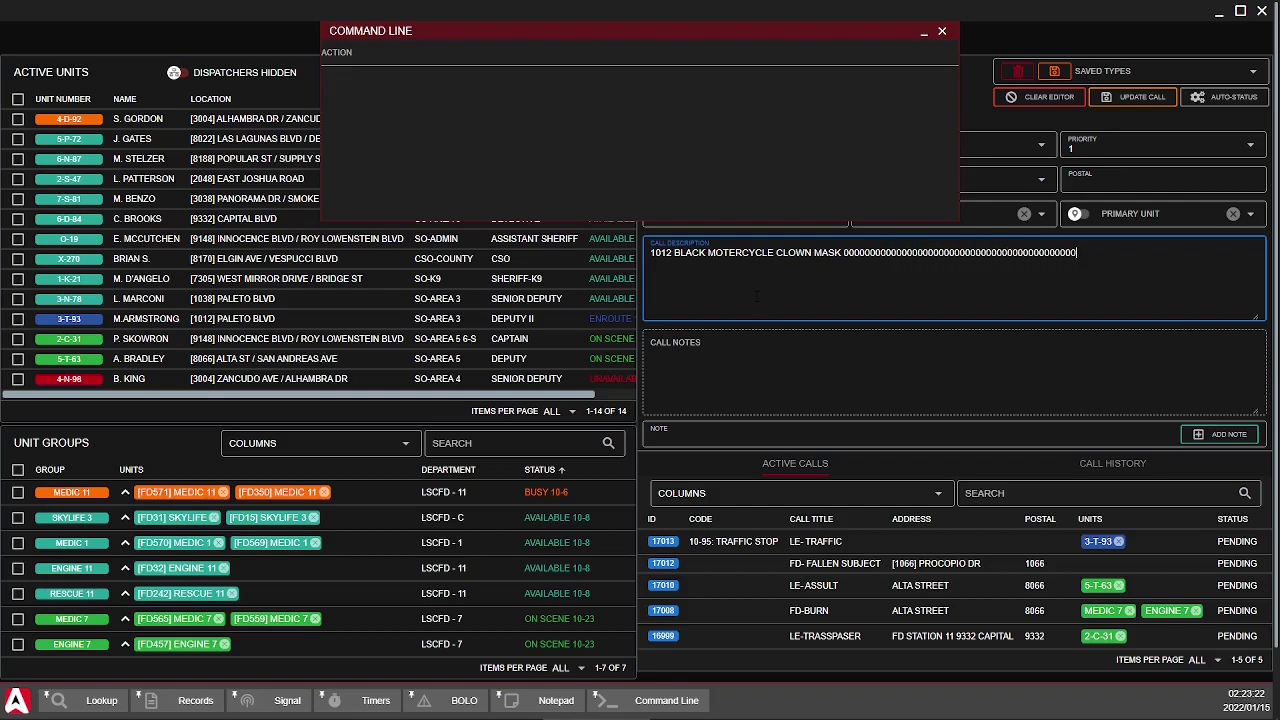
type("000000000000000000000000000000000000000000000000000000000000000000000000000000000000000000000000000000000000000000000000000000000000000000000000000")
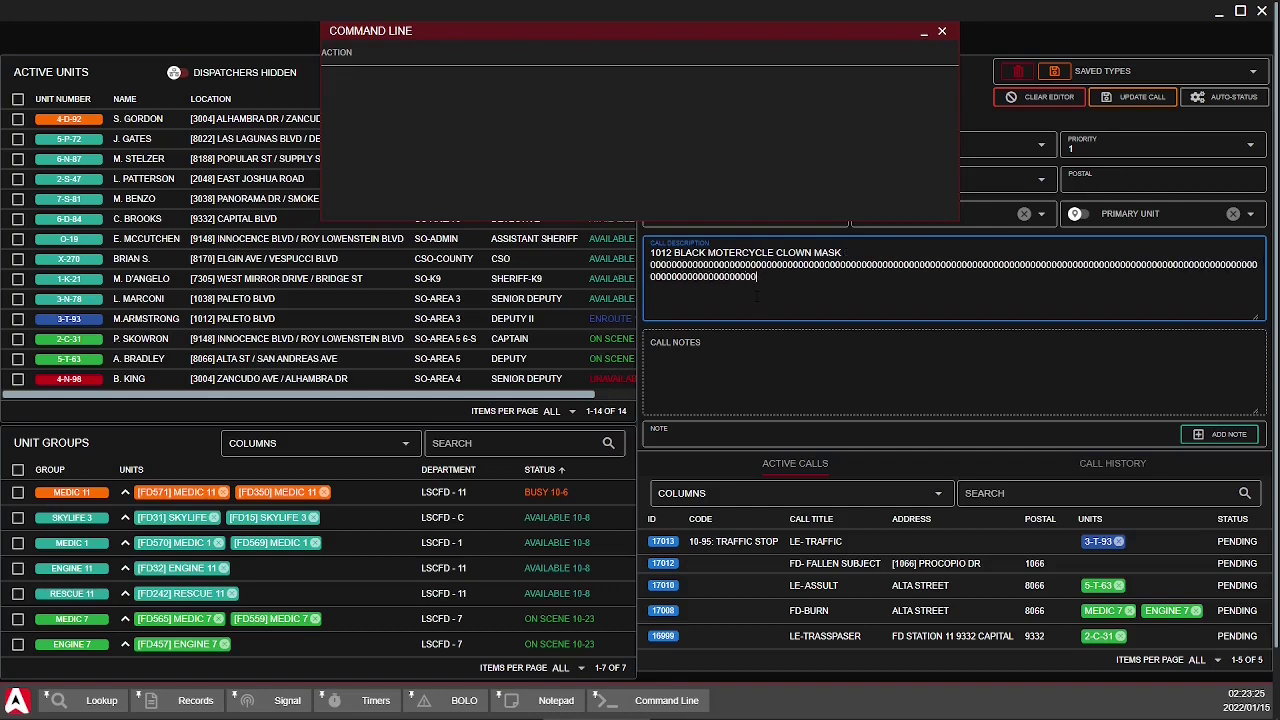
key("ctrl+BackSpace")
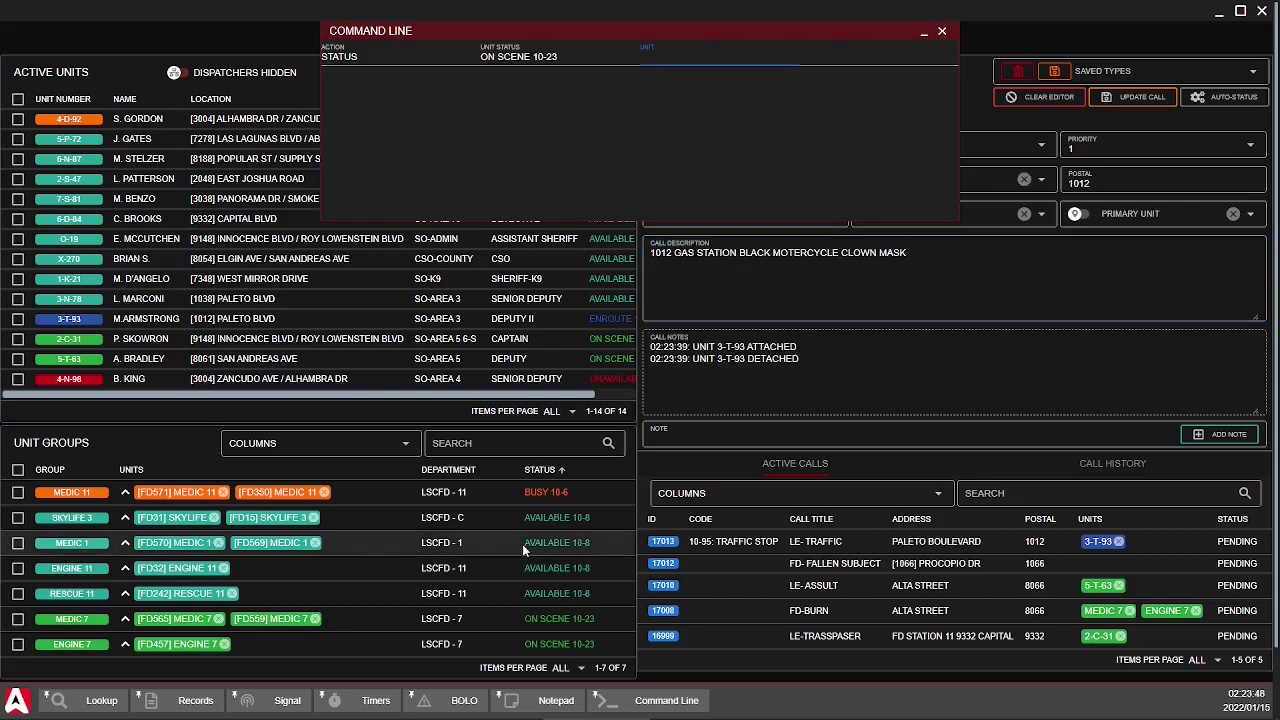
Step: Set unit 3-T-93 on scene from the command line
type("3-T-93")
key("Return")
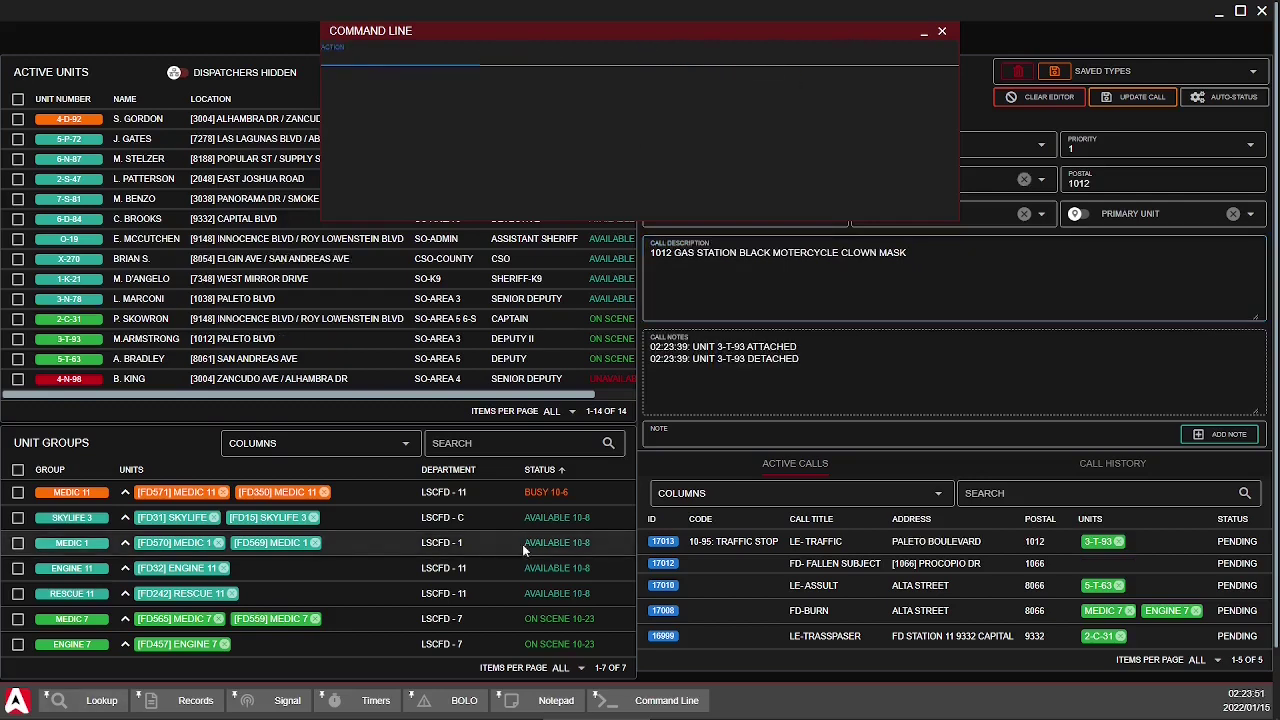
left_click(941, 31)
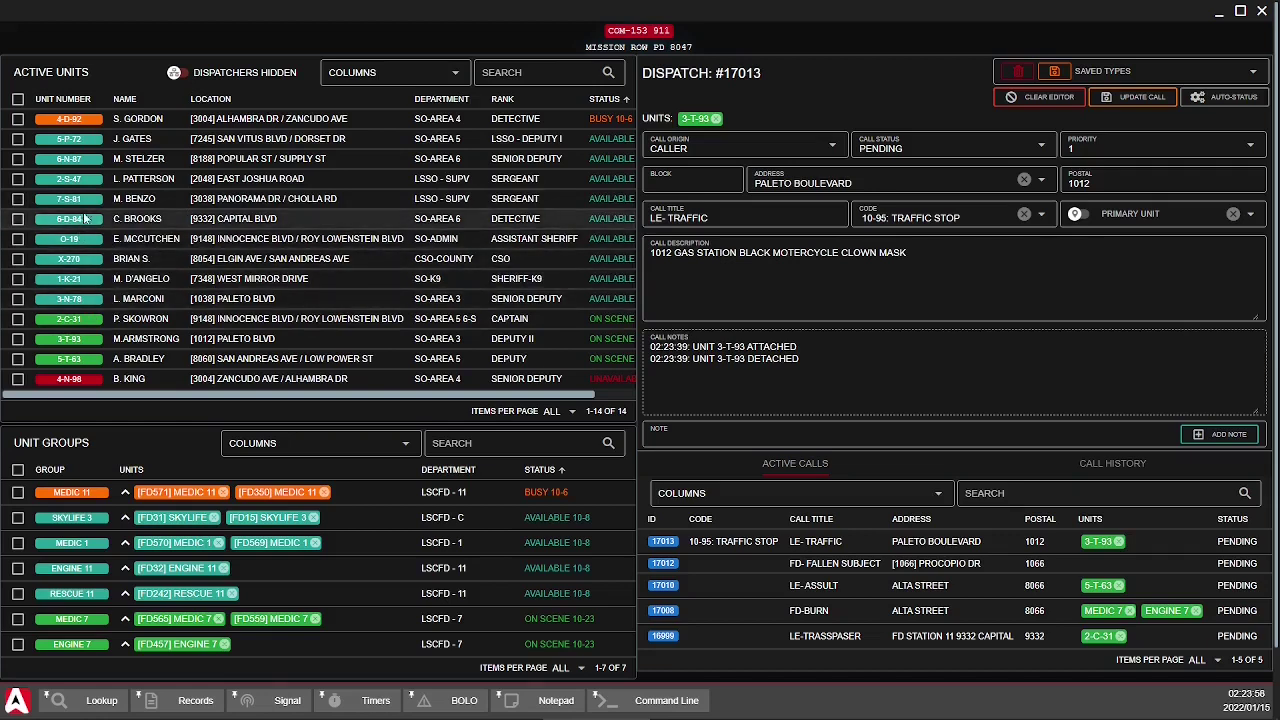
Step: Select units 3-N-78 and 2-S-47 and drag them onto traffic stop 17013
left_click(18, 299)
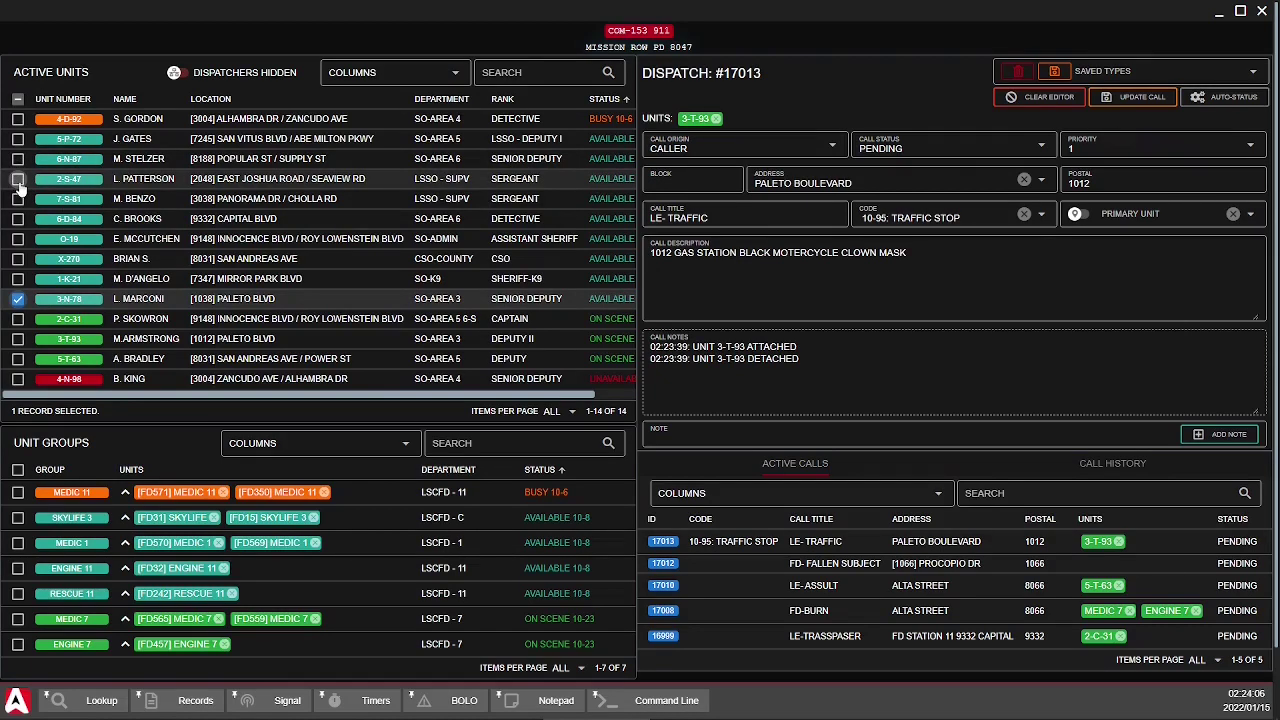
left_click(18, 179)
mouse_move(68, 179)
left_mouse_down()
mouse_move(966, 562)
mouse_move(1000, 548)
left_mouse_up()
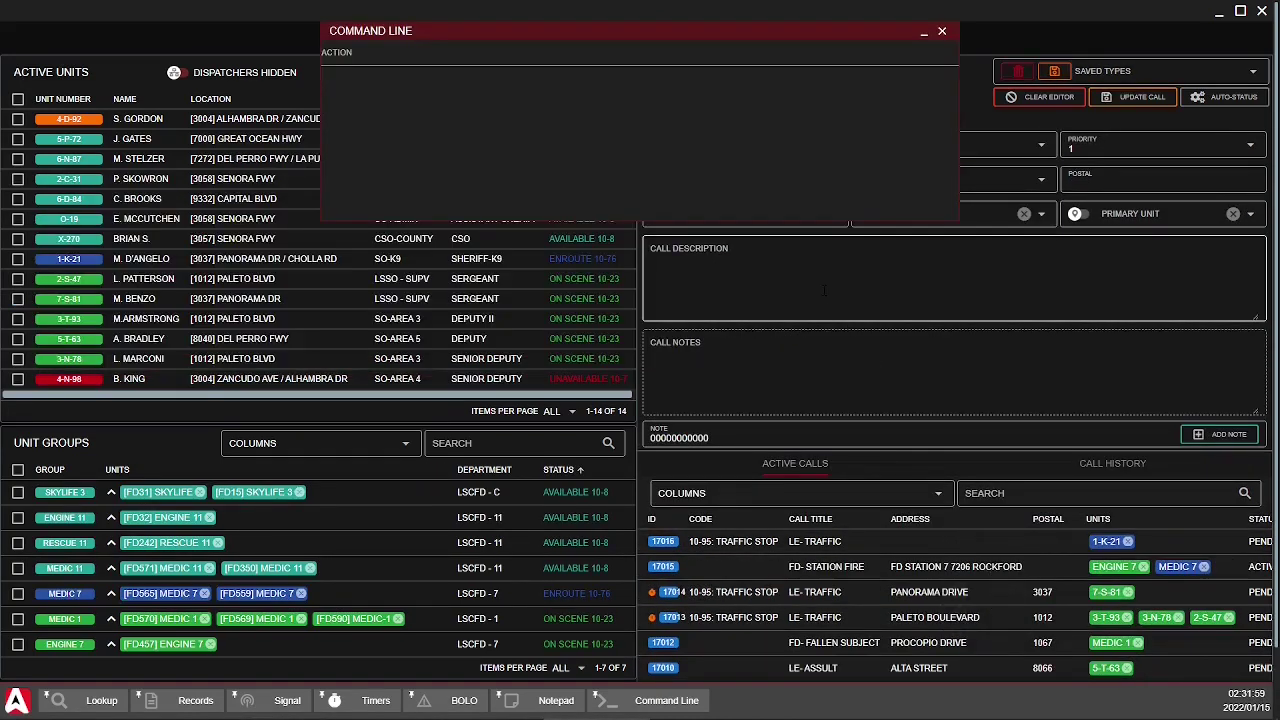
Step: Describe the call as 'PANORAMA PURPLE DCICLE MOTERCYCLE OX1 BLACK SHIRT', removing the stray zeros
left_click(824, 289)
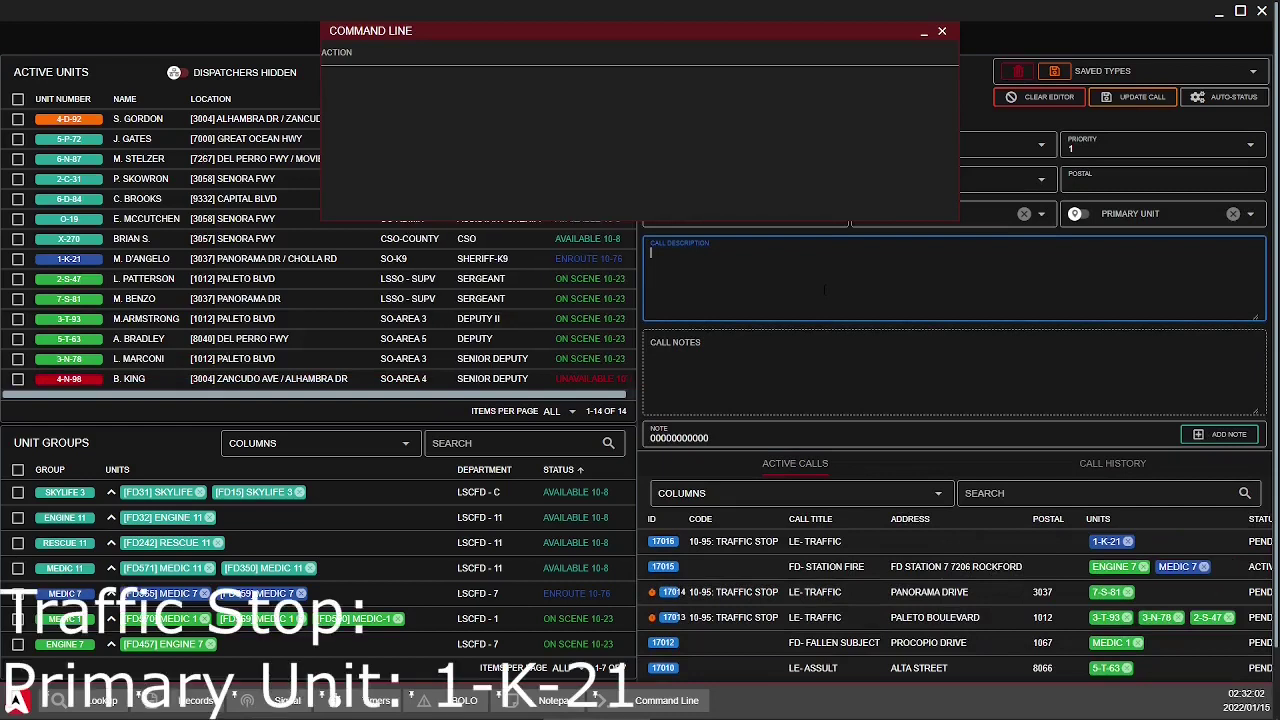
type("PANORAMA ")
type("PURPLE D")
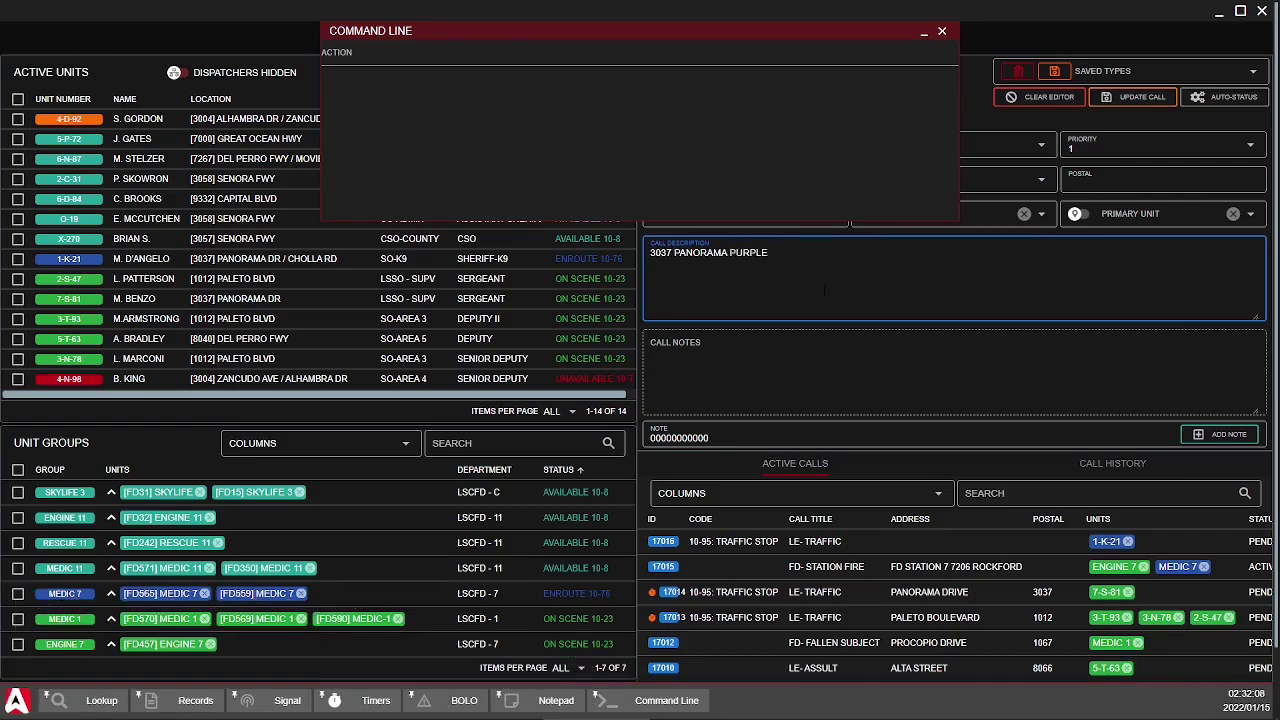
type("CICLE MOTERCYCLE OX1 BLACK SHIRT 0000000000000000000000")
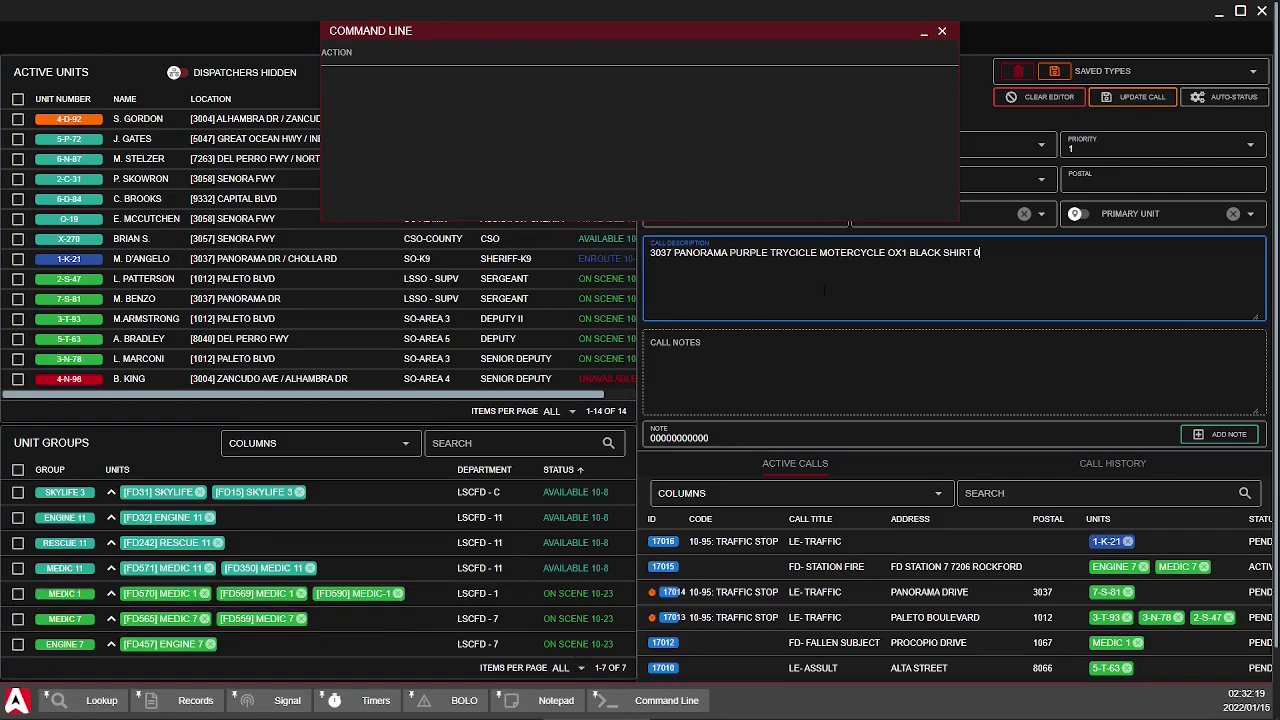
type("00000000000000000000000000000000000000000000000000000000000")
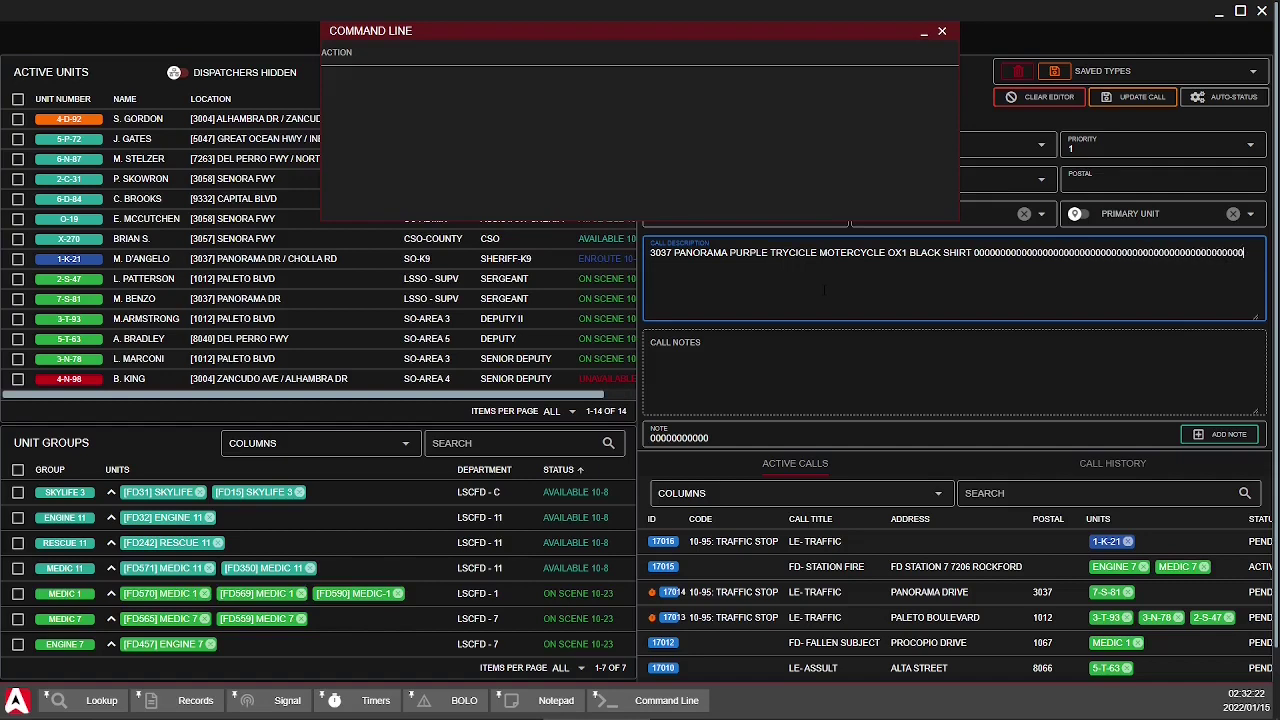
type("000000000000000000000000000000000000000000000000000000000000000000000000000000000000000000000000000000000000000000000000000000000000000000000000000")
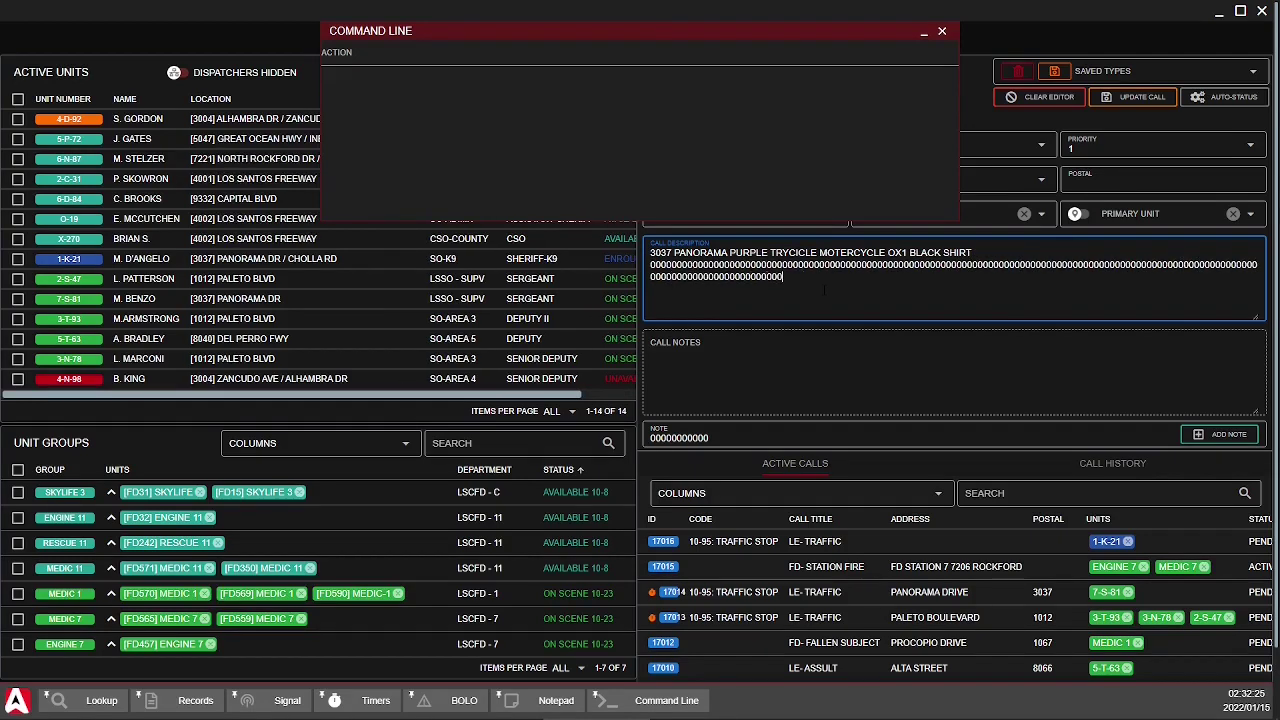
key("ctrl+BackSpace")
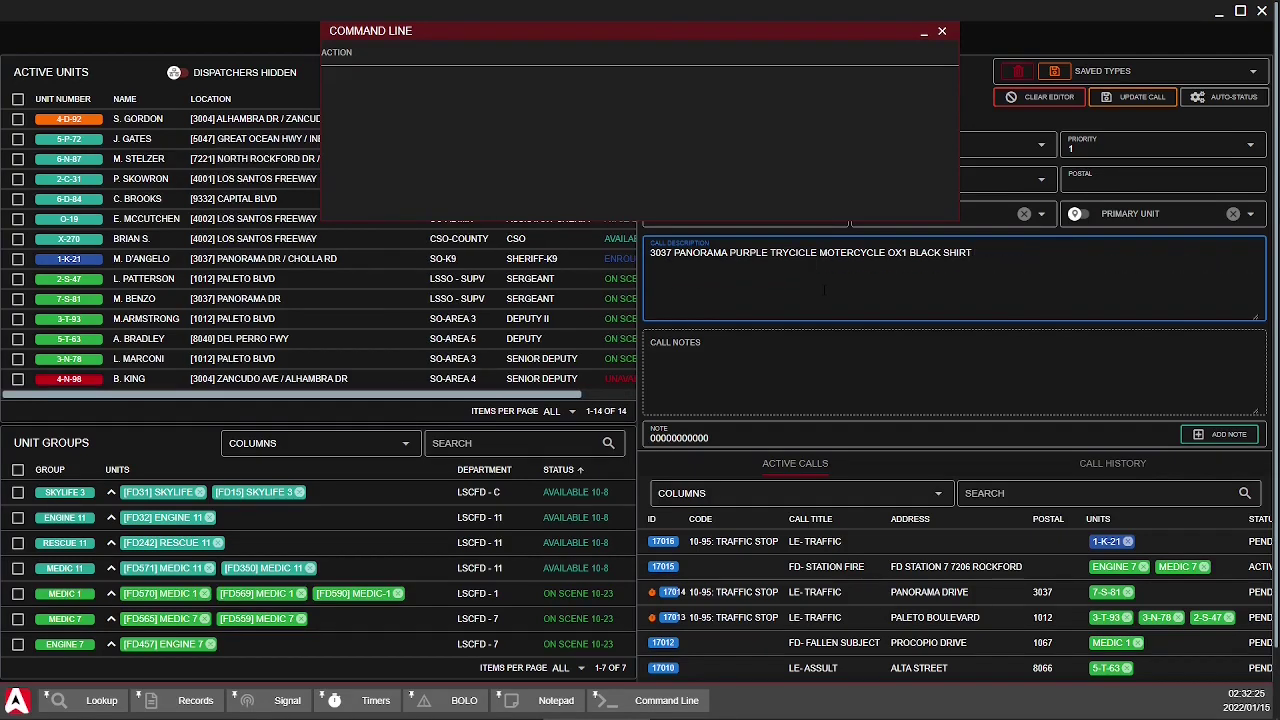
key("Escape")
Step: Clear the dispatch form and reassign unit 7-S-81 to call 17016
left_click(1040, 97)
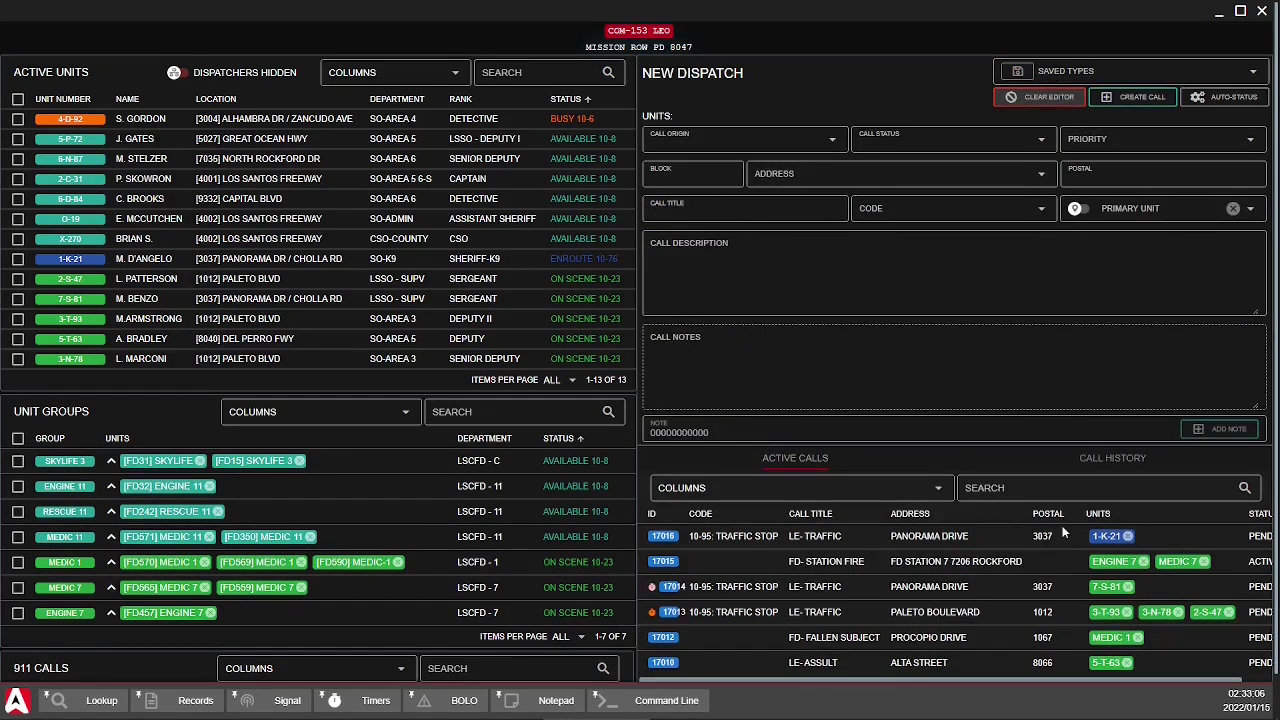
scroll(1064, 533, "down", 1)
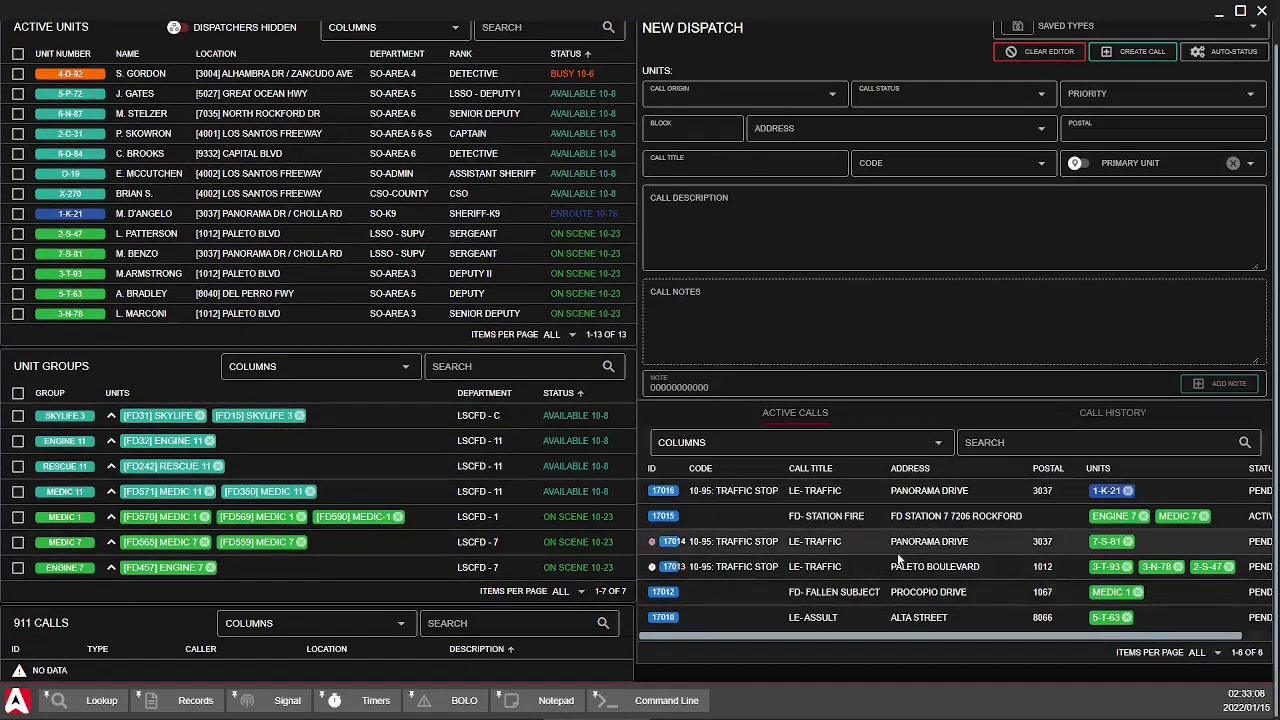
mouse_move(1104, 544)
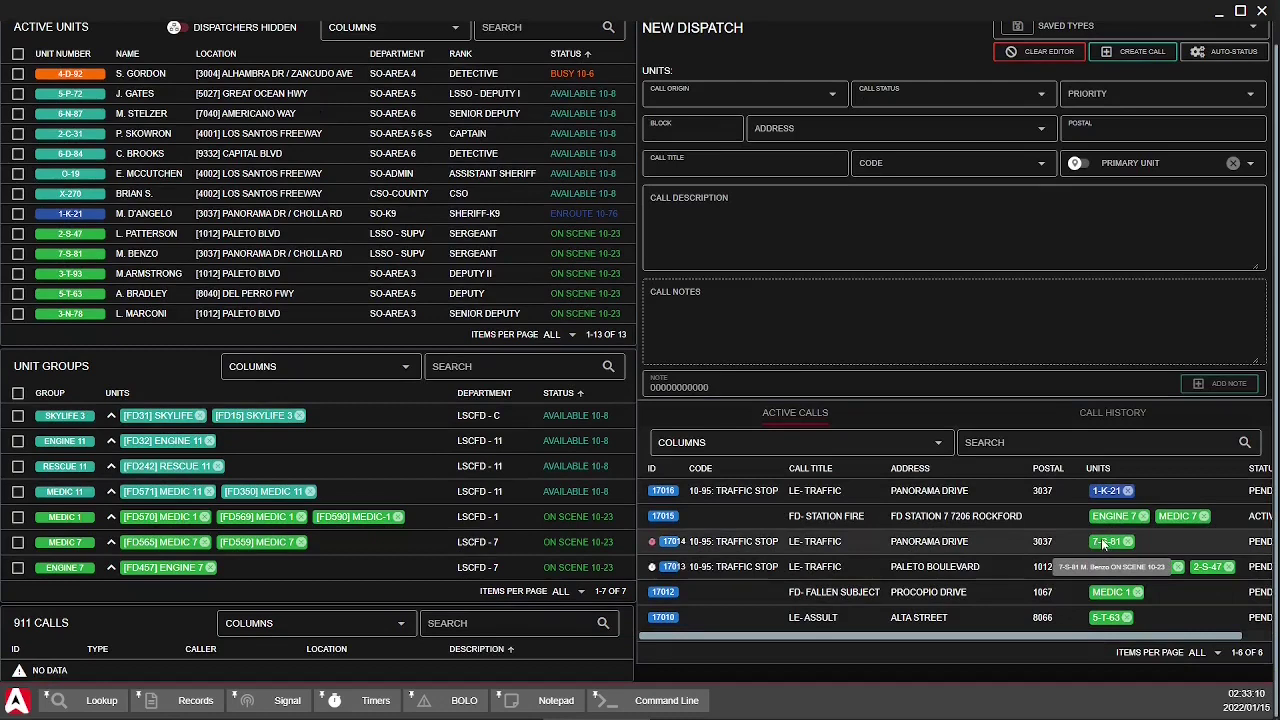
left_click_drag(1104, 544, 1154, 490)
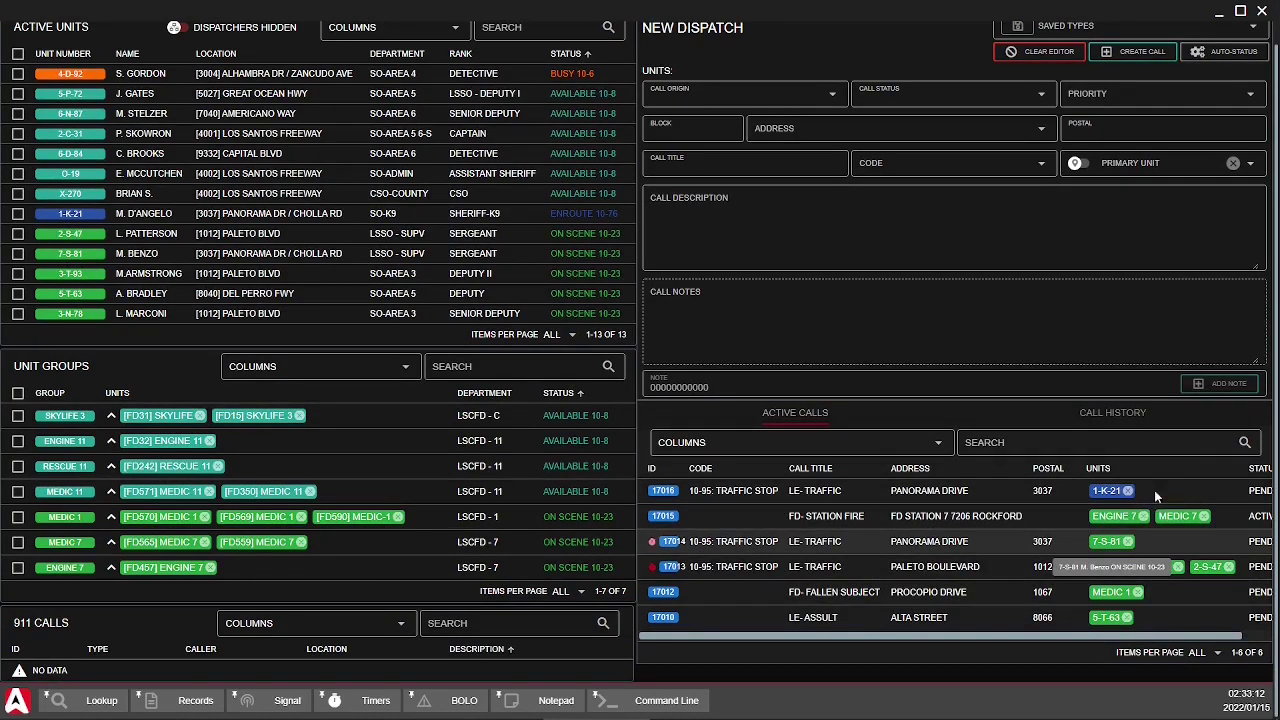
Step: Close call 17014 and submit the command creating call 17017 for 6-N-87
right_click(1042, 542)
left_click(1100, 642)
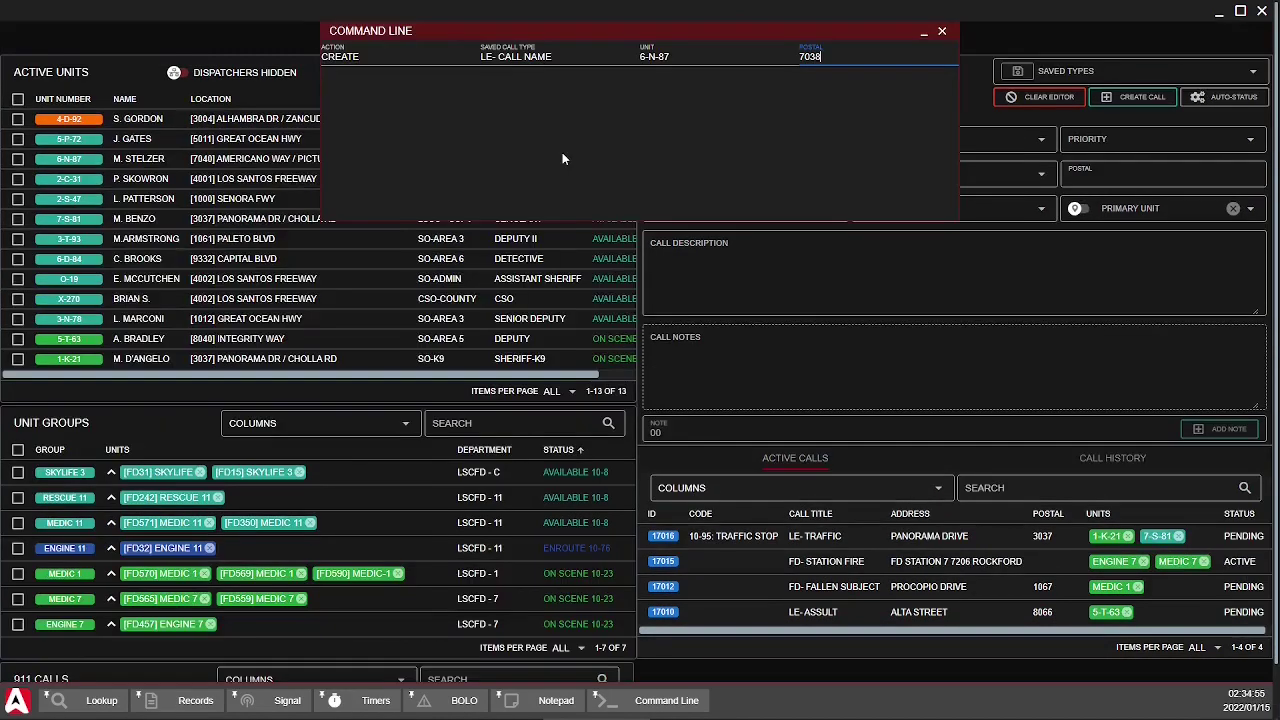
key("Return")
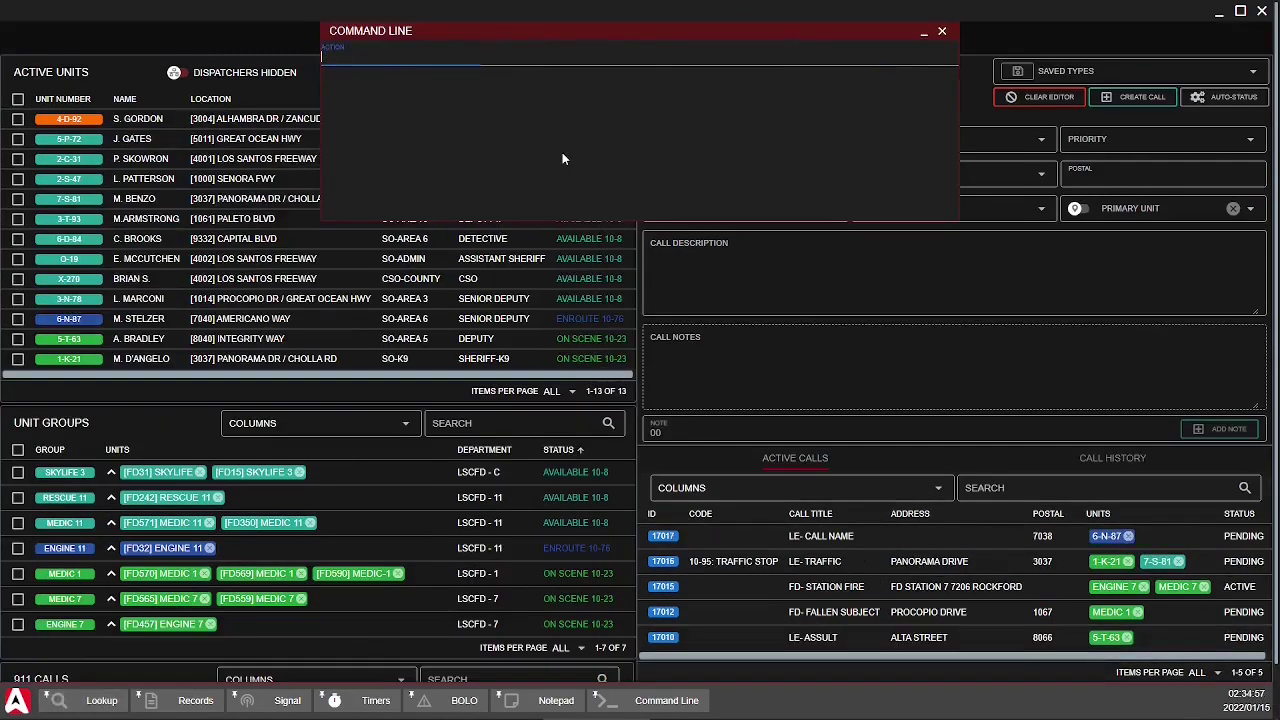
right_click(1085, 541)
Step: Describe call 17018 as '1000 SB 13 MOTERCYCLE' and attach unit 3-T-93 to the call
left_click(1122, 545)
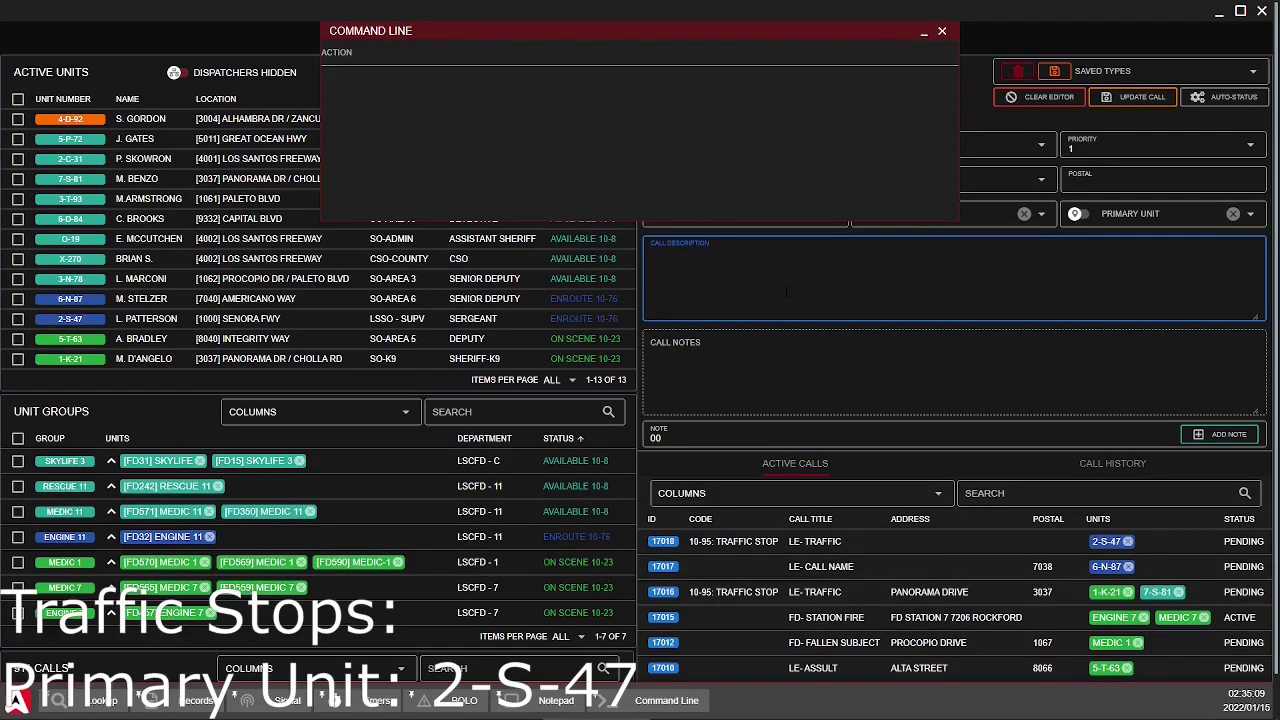
type("000")
type(" SB 13 M")
type("OTERCYCLE")
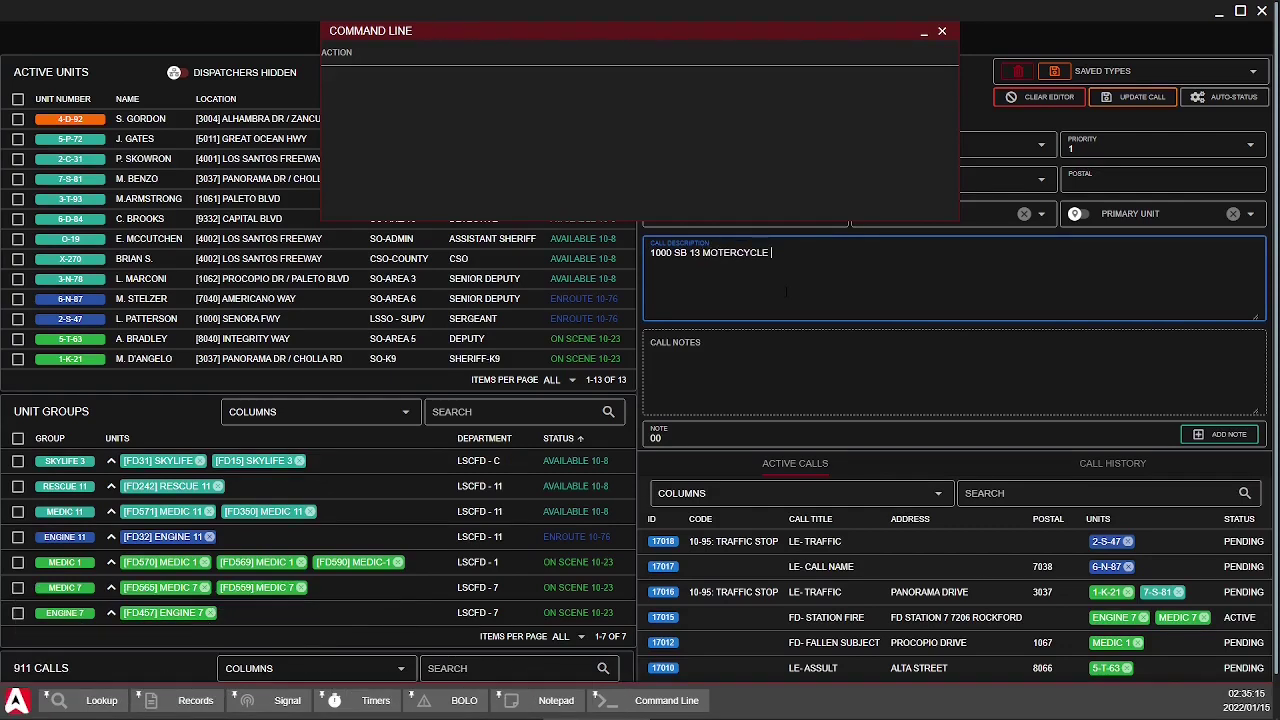
left_click(941, 31)
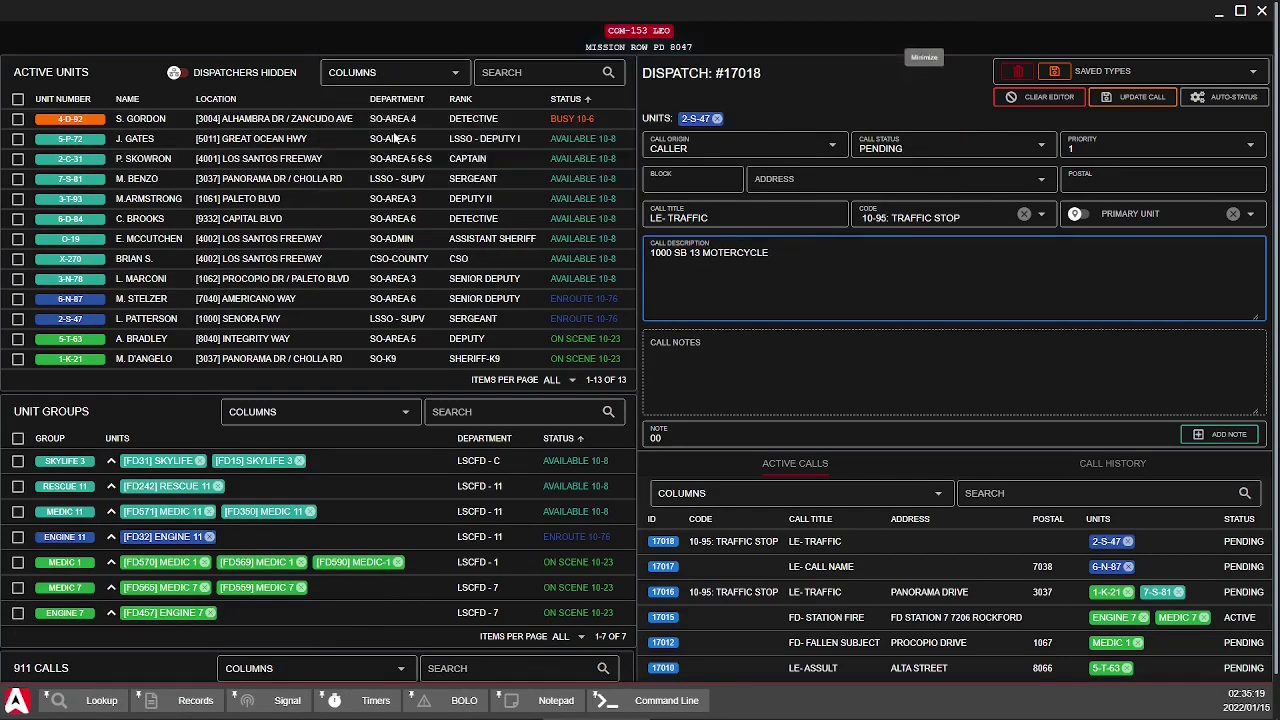
right_click(81, 200)
left_click(140, 213)
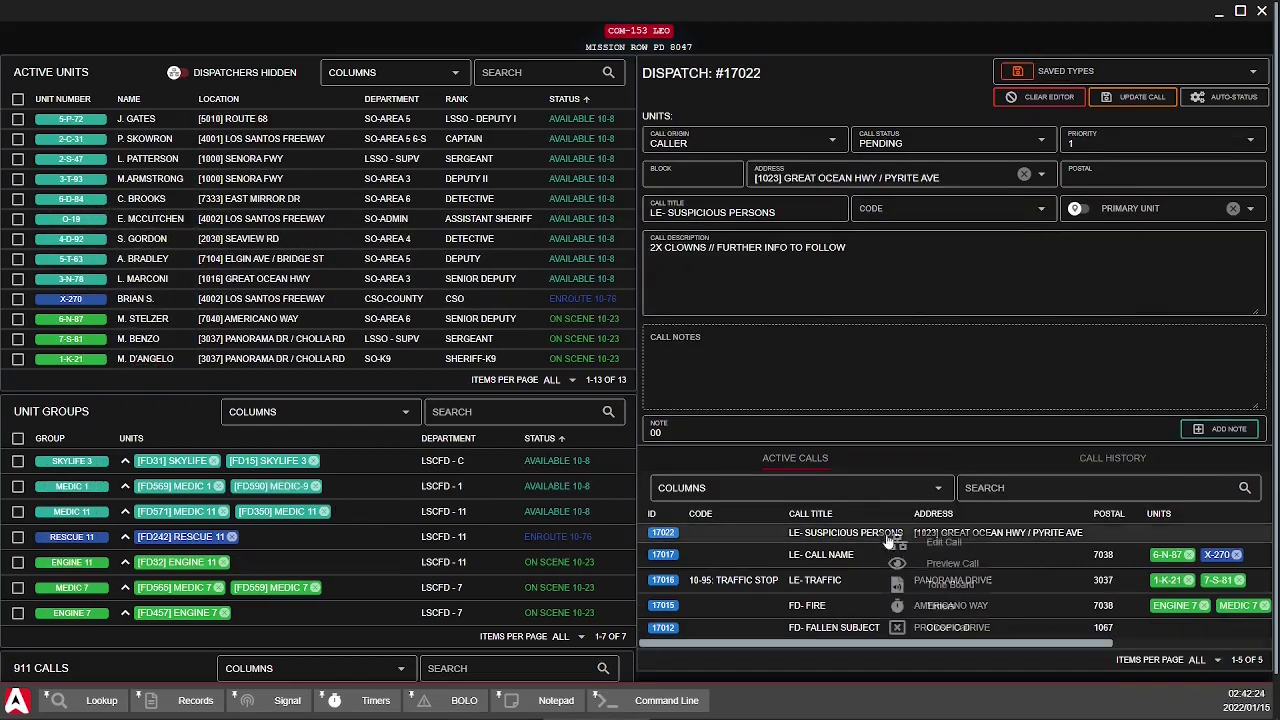
Step: Open call 17022 for editing and add the note '1023 GOH CLUCKINBELL //'
right_click(872, 535)
left_click(778, 430)
key("ctrl+a")
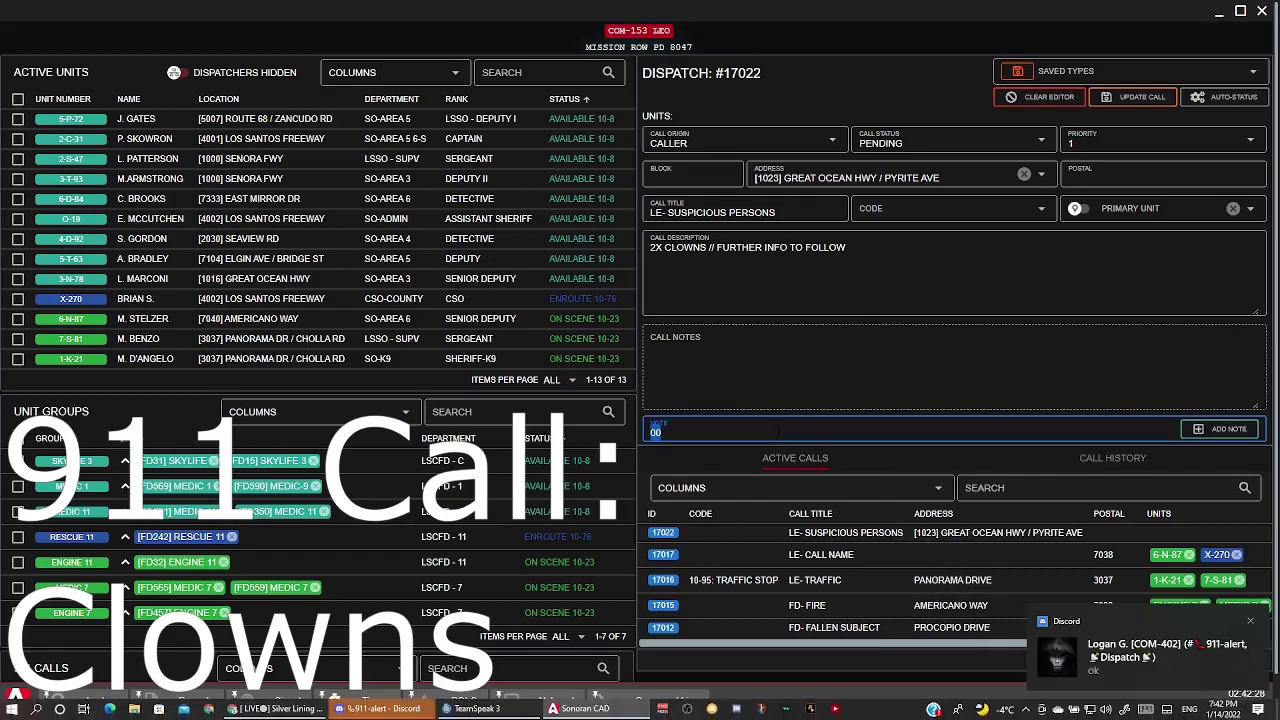
type("1023 G")
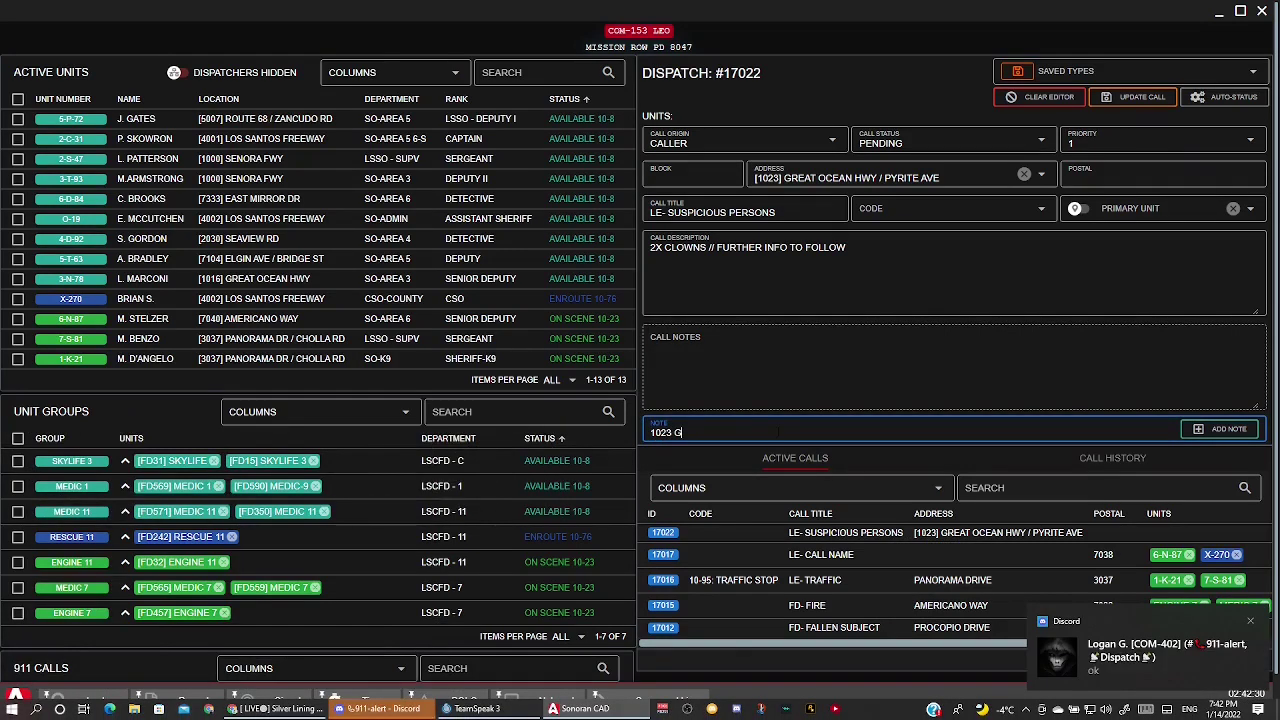
type("OH CLUC")
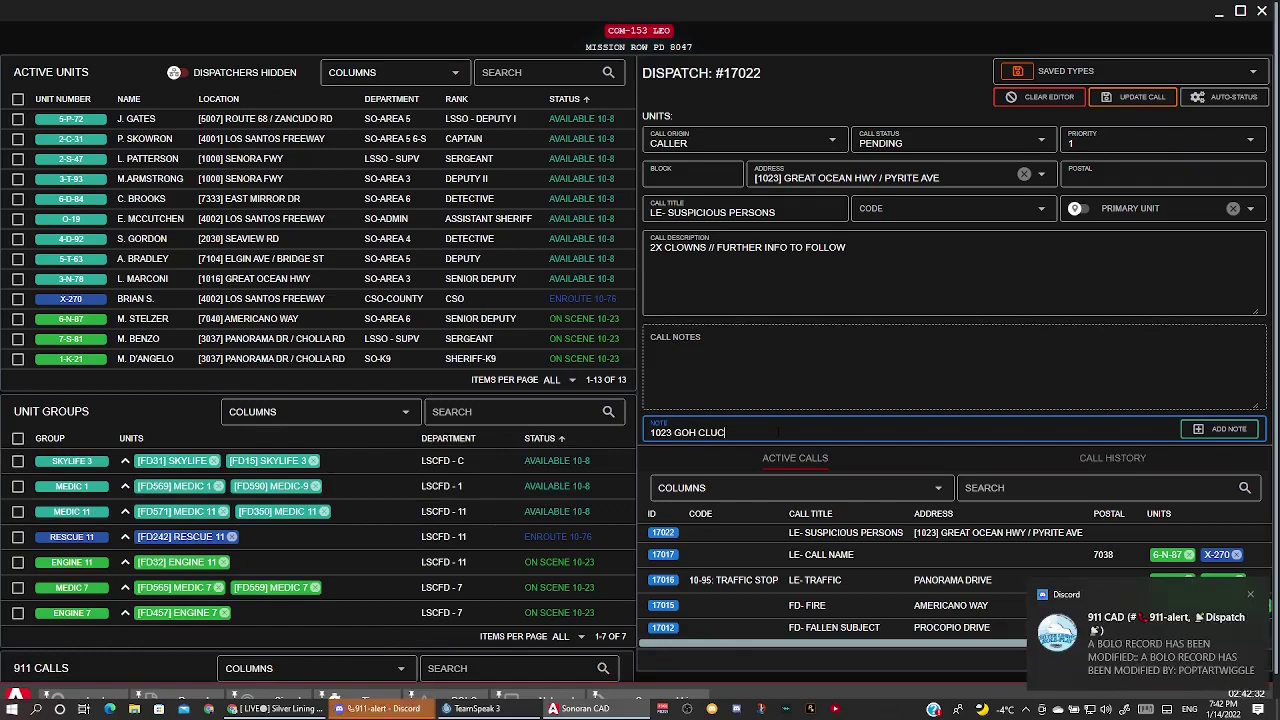
type("KINBELL //")
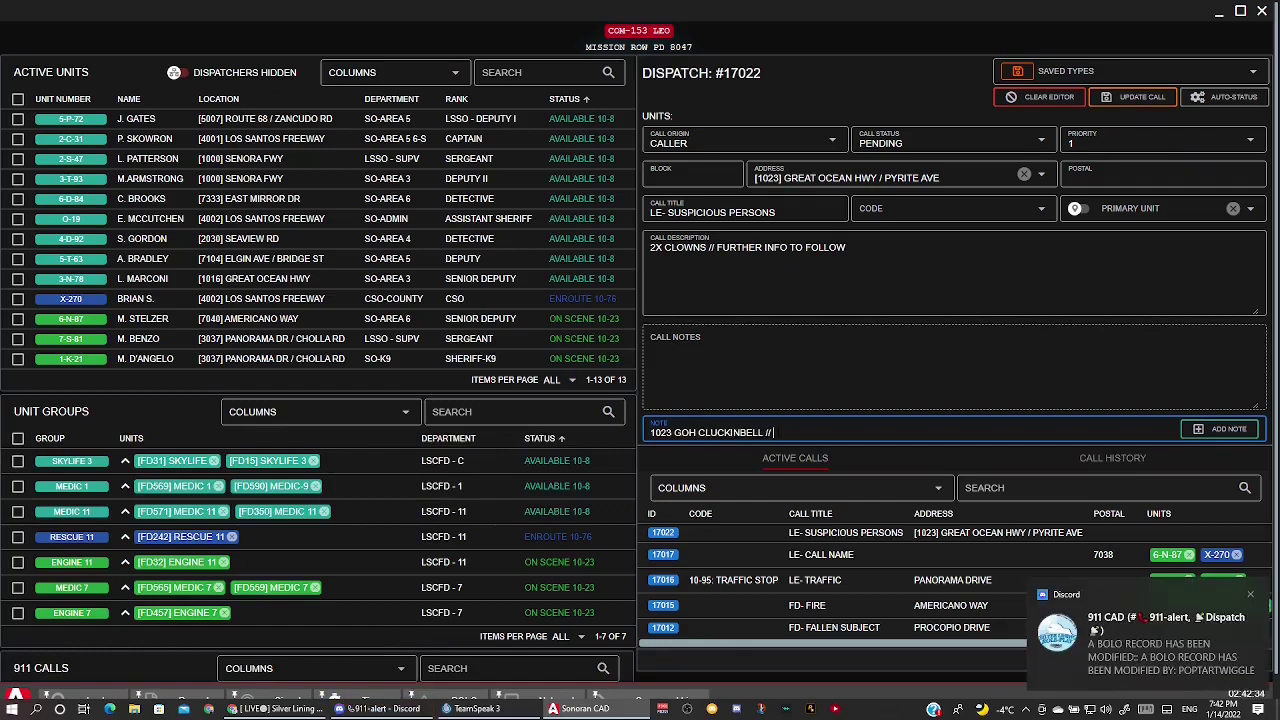
key("Return")
Step: Add notes '2X CLOWN PURPLE CVAN' and '1 RX PURPLE CLOWN'
type("2X CLOW")
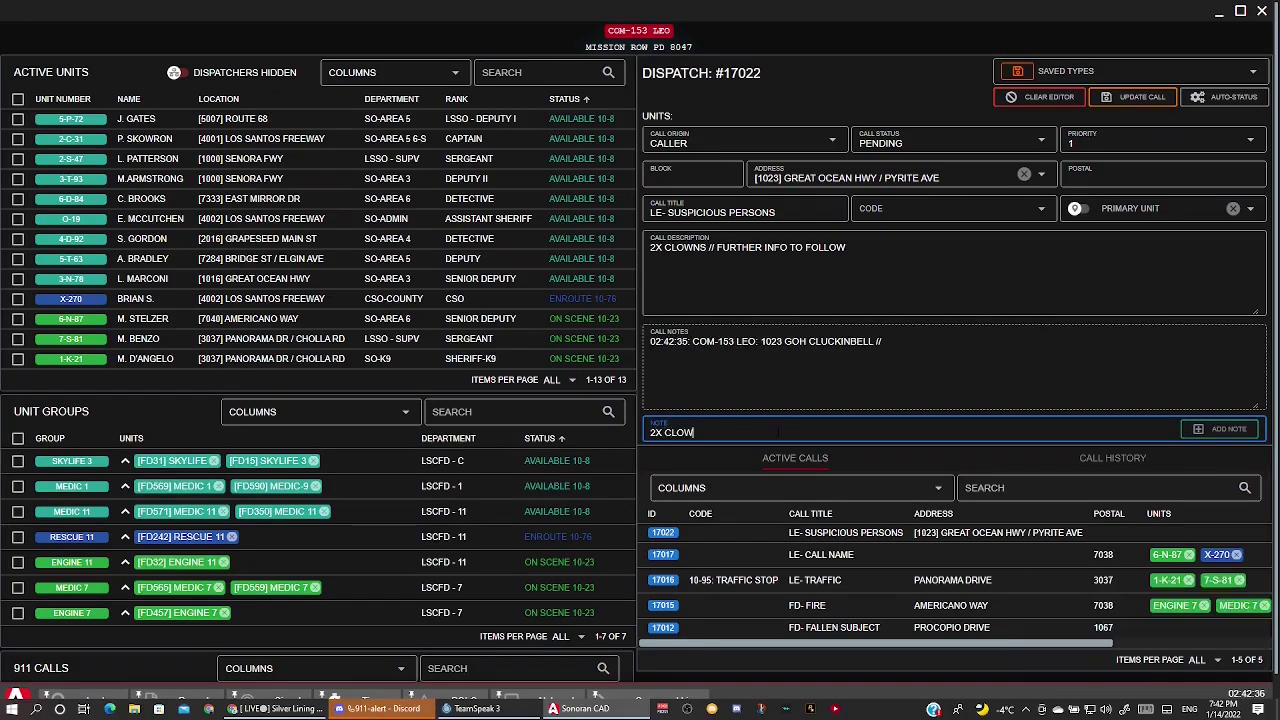
type("N PURPLE C")
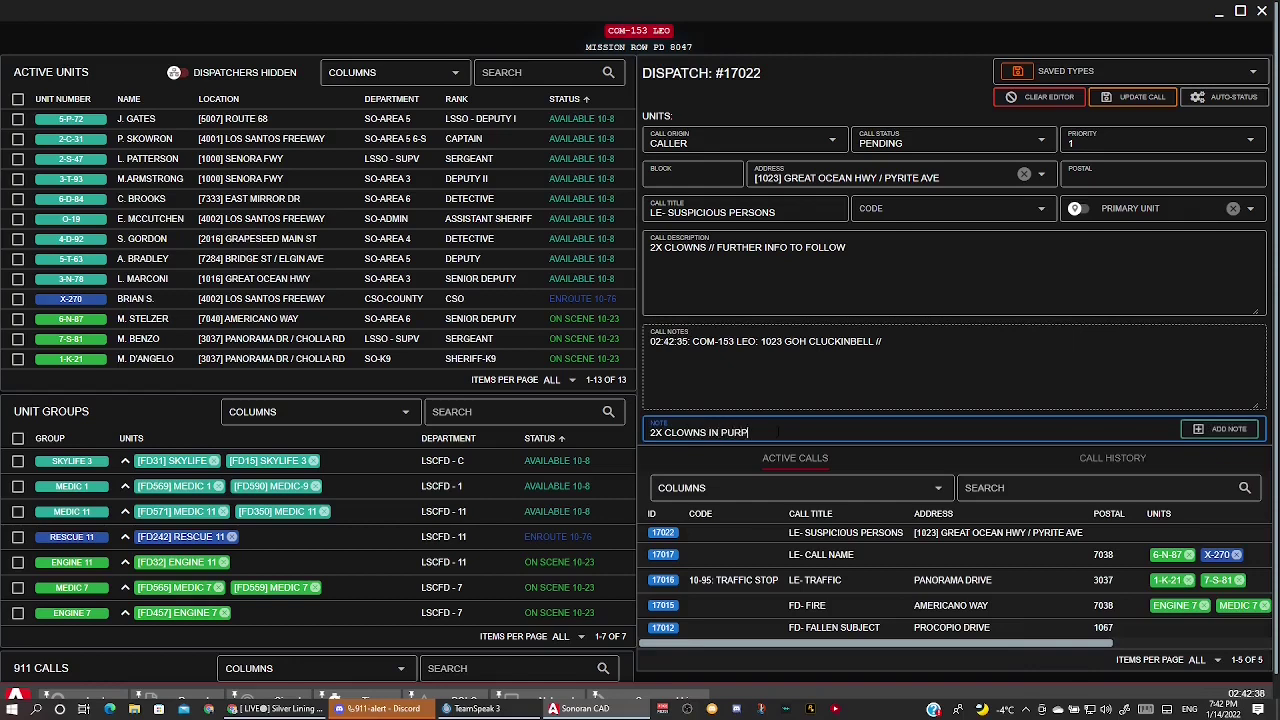
type("VAN")
key("Return")
type("1")
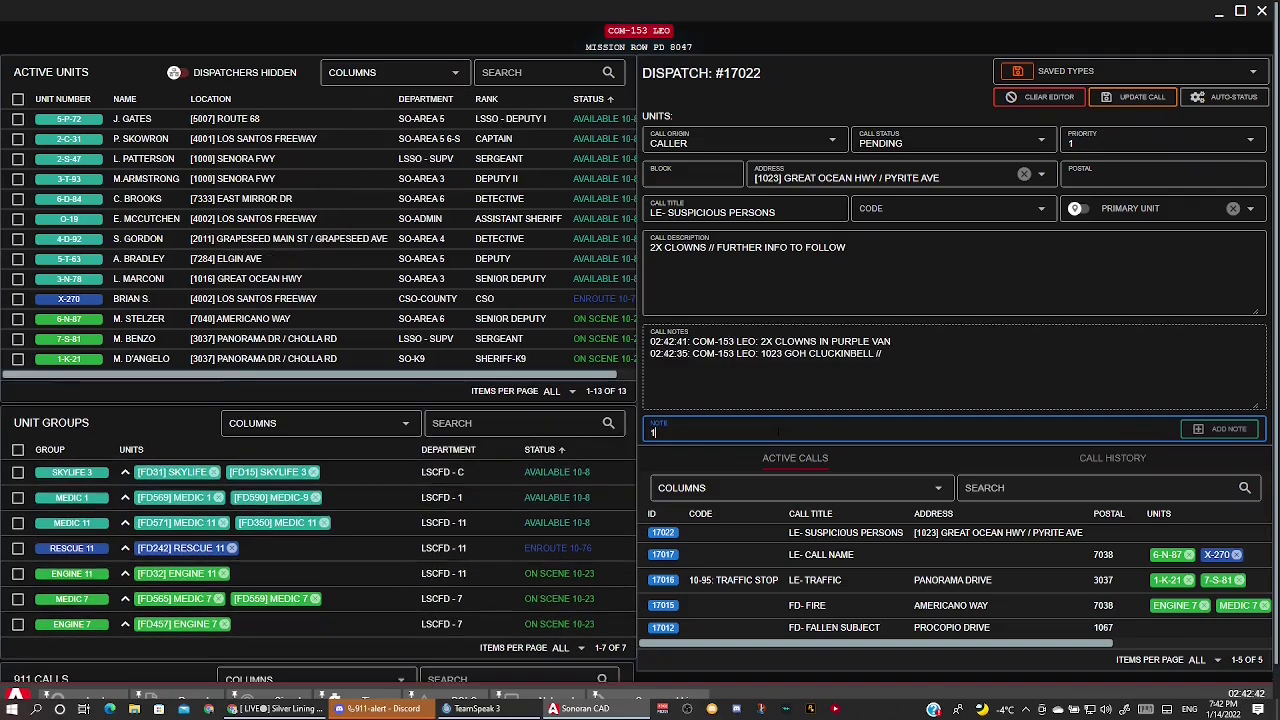
type(" RED")
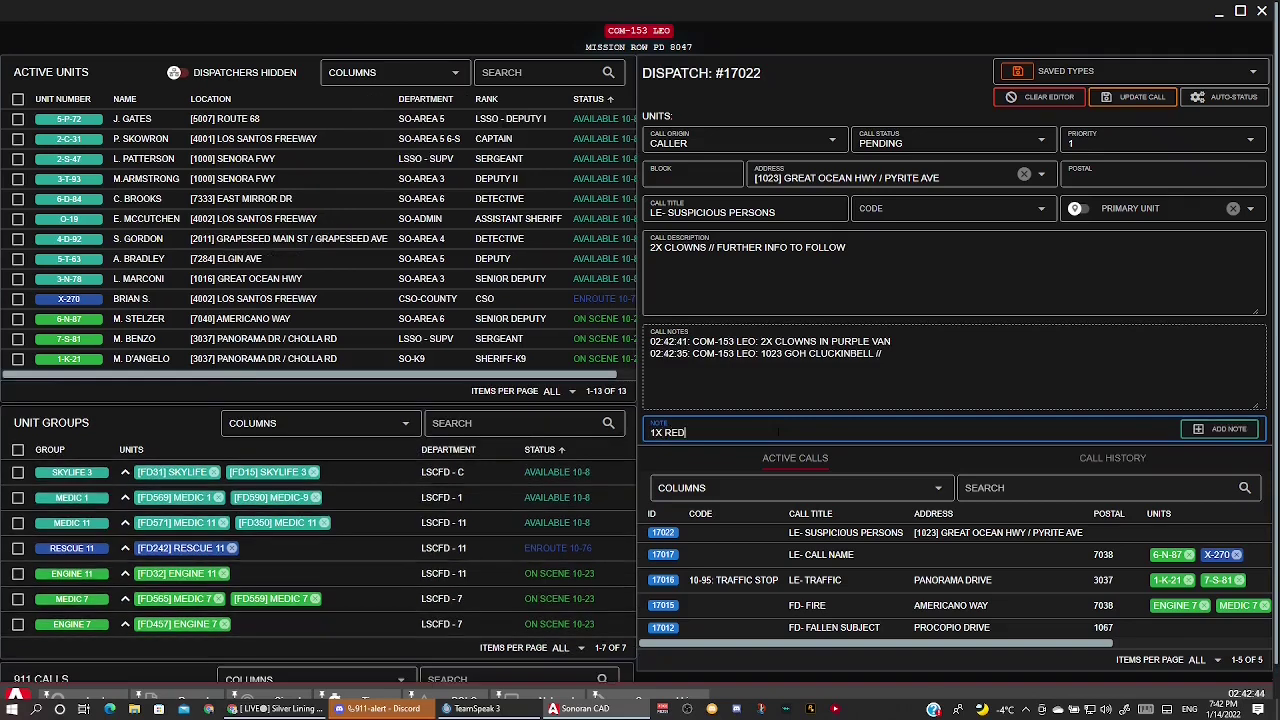
type("X PURPLE CLOWN")
key("Return")
Step: Add 'UNKNOWN IF ARMED' and 'RP AT MOTEL' notes, discarding 'HEADING NORTHBOUND'
type("HEADING NORTHBOUND")
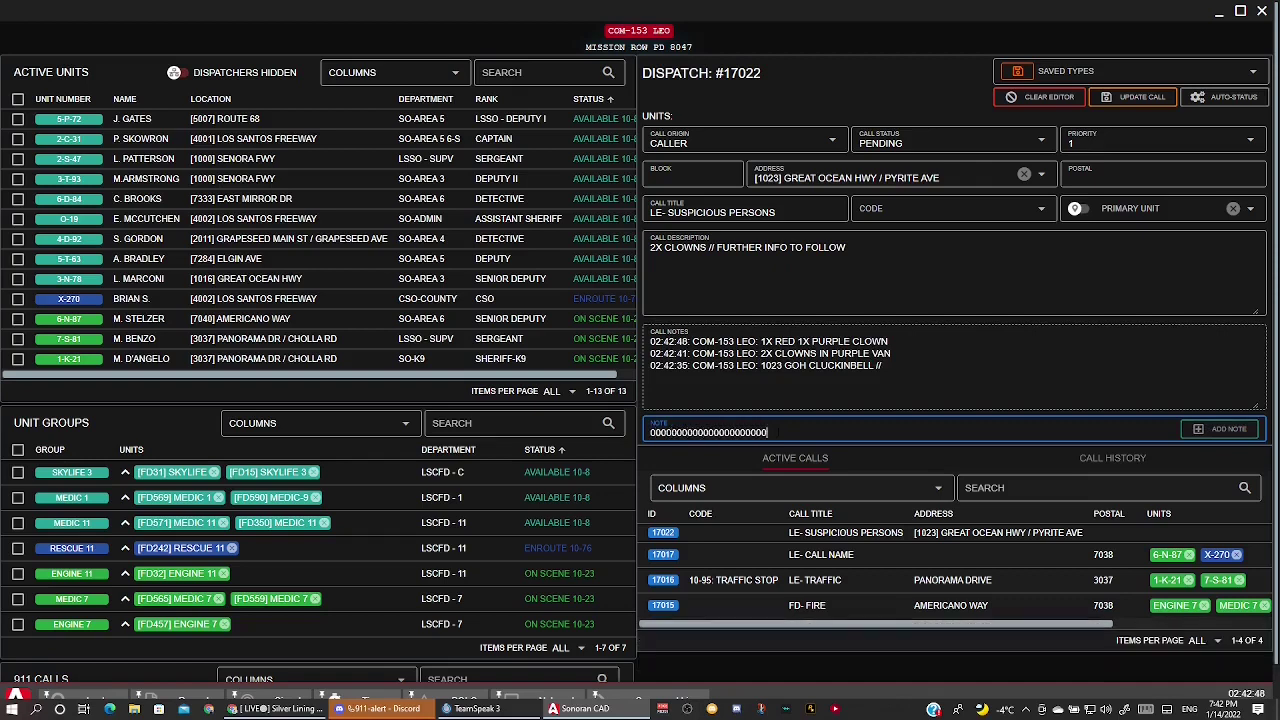
key("Return")
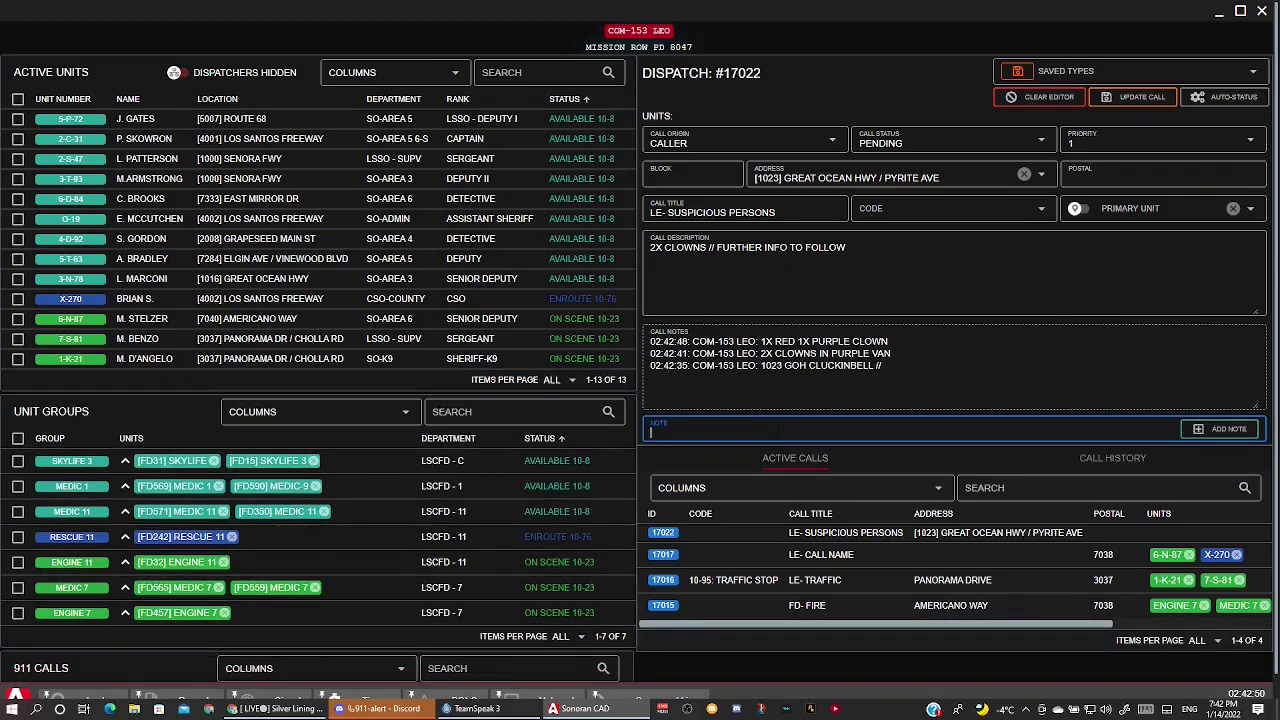
type("NKNOWN IF ARM")
type("ED")
key("Return")
type("RP AT M")
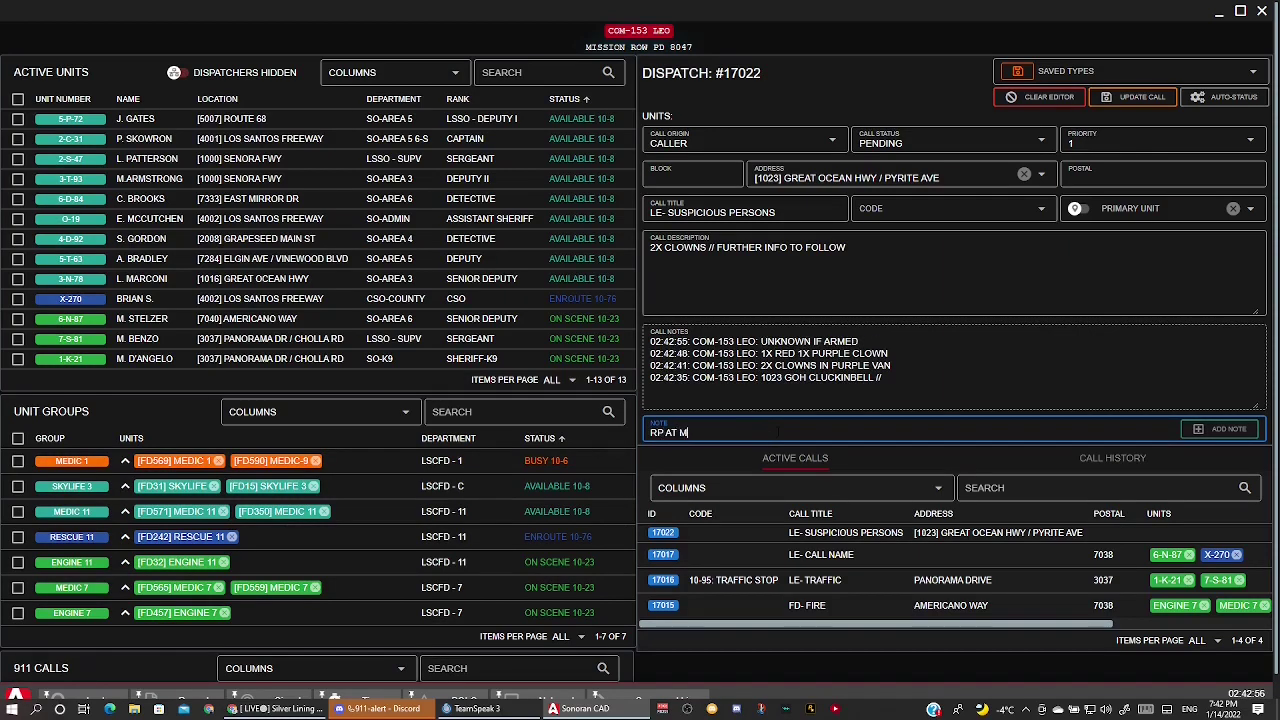
type("OTEL")
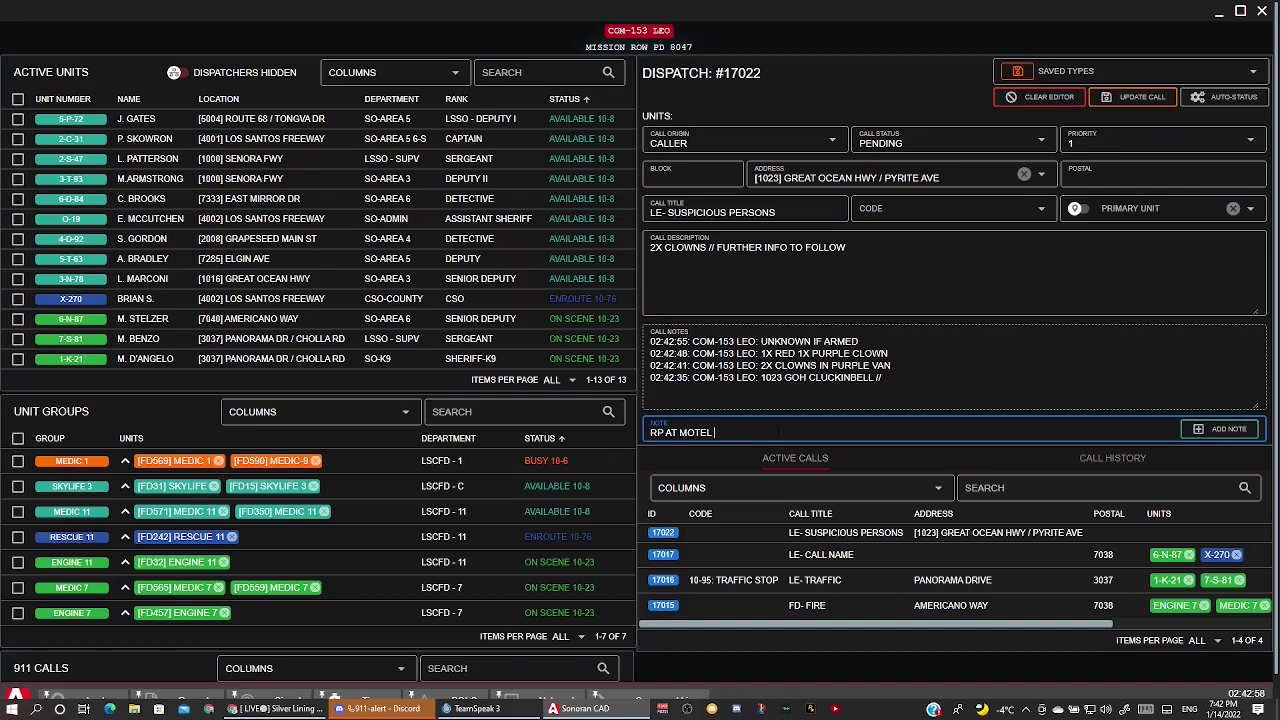
key("Return")
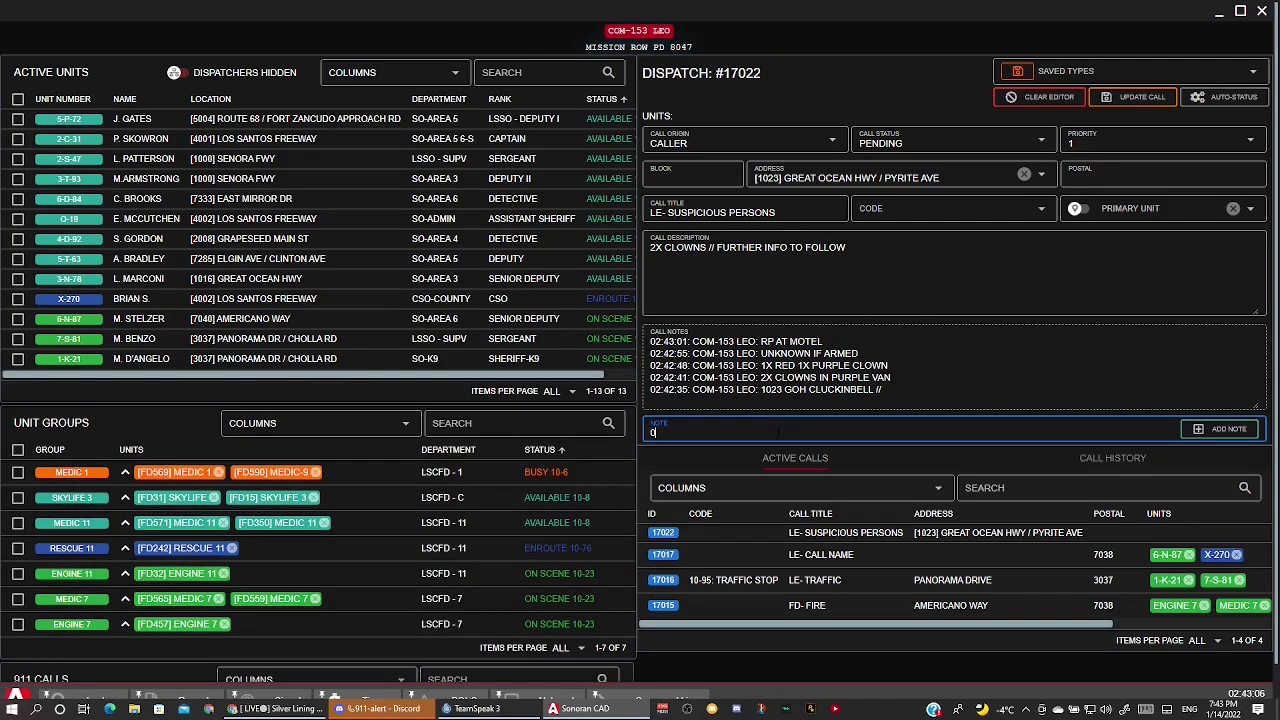
Step: Clear the stray run of zeros from the note field
type("0000000000000000000000000000000000000000000000000")
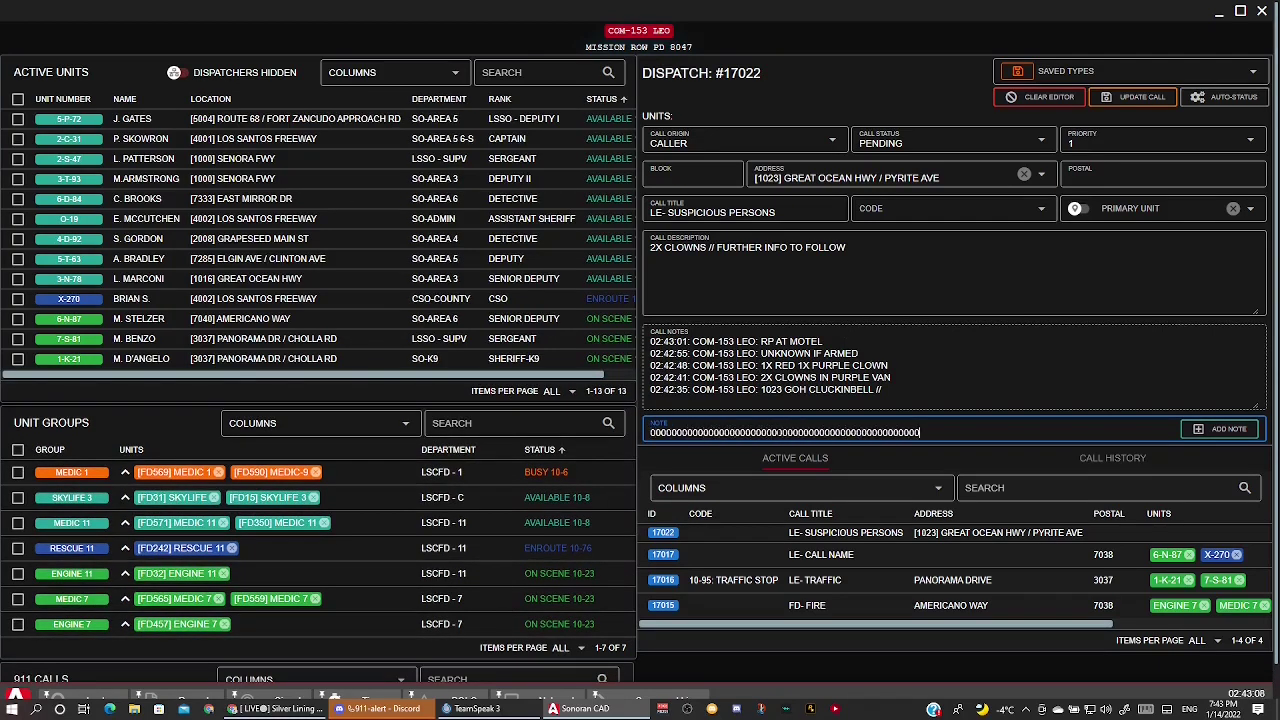
key("ctrl+a")
key("BackSpace")
Step: Replace LEO with 911 in the dispatcher's unit number and save the identifier
left_click(632, 31)
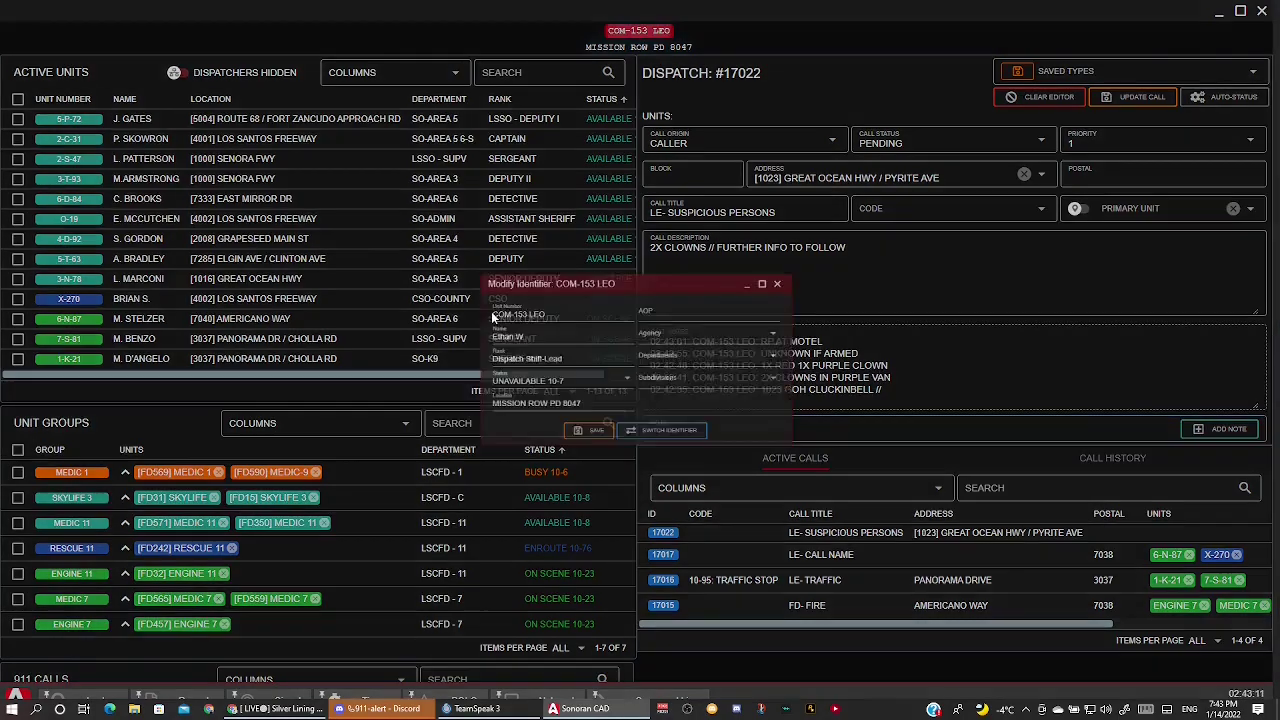
key("BackSpace")
key("BackSpace")
key("BackSpace")
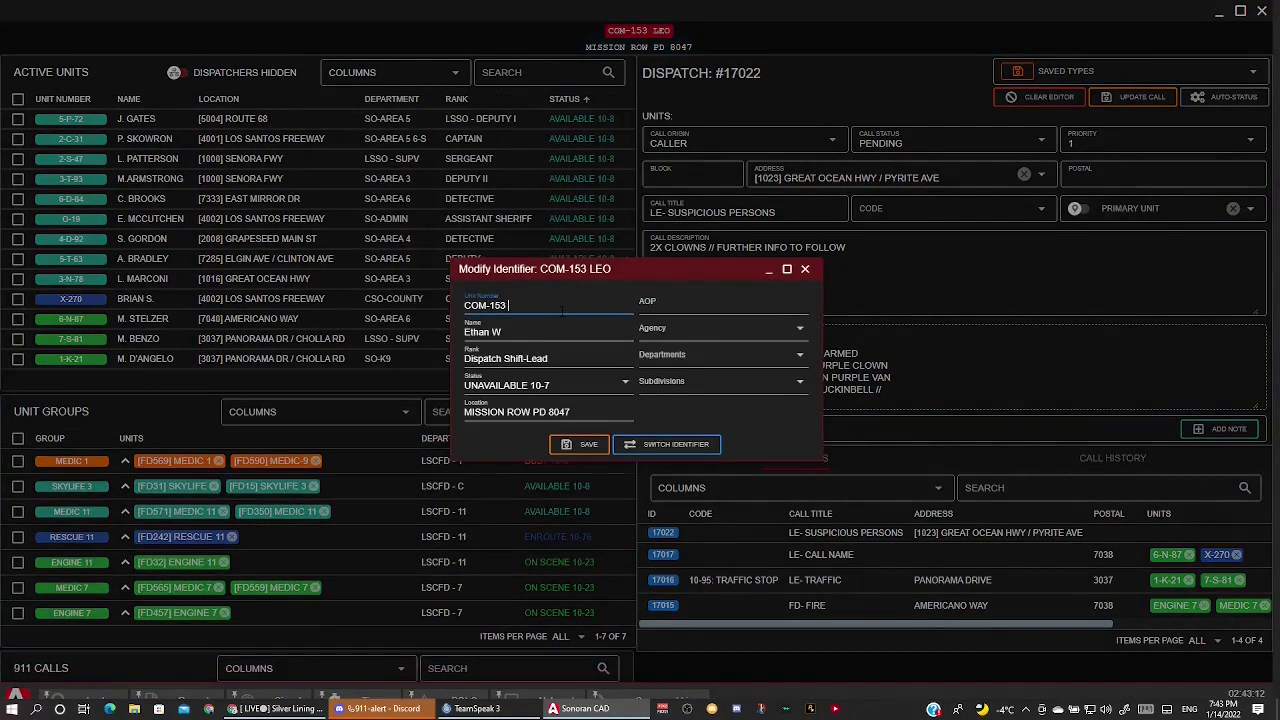
type("911")
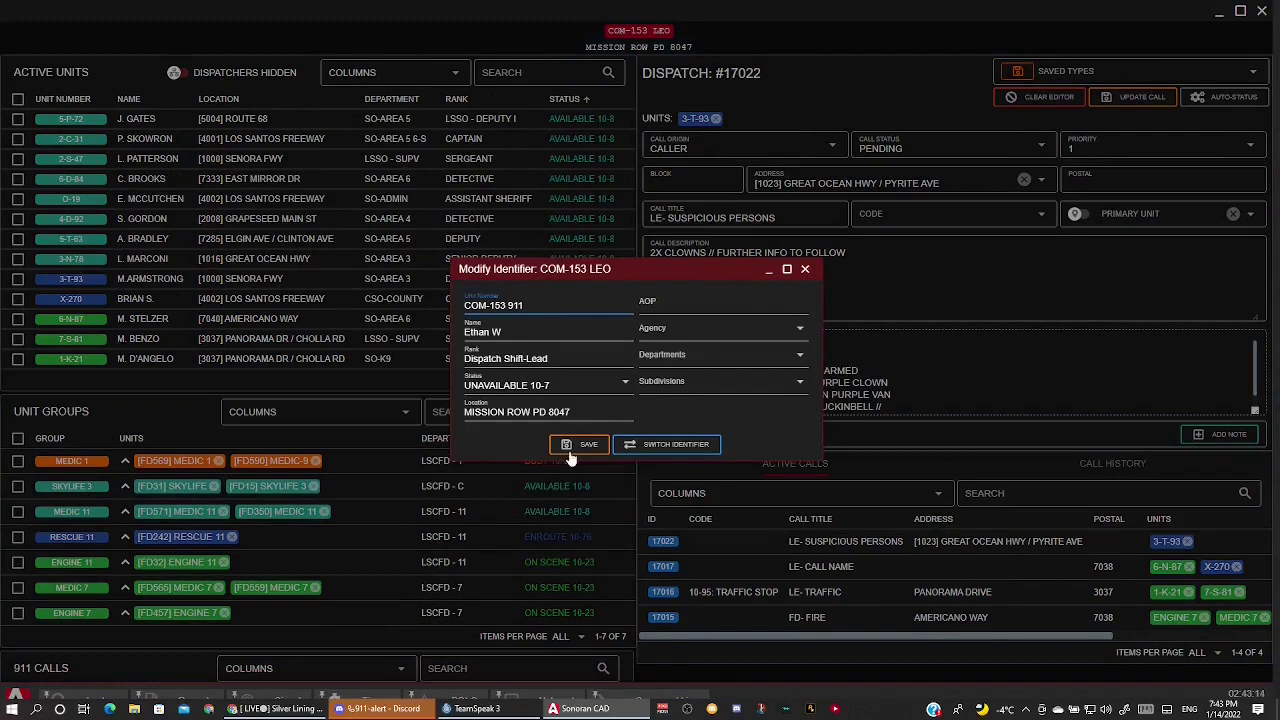
left_click(599, 447)
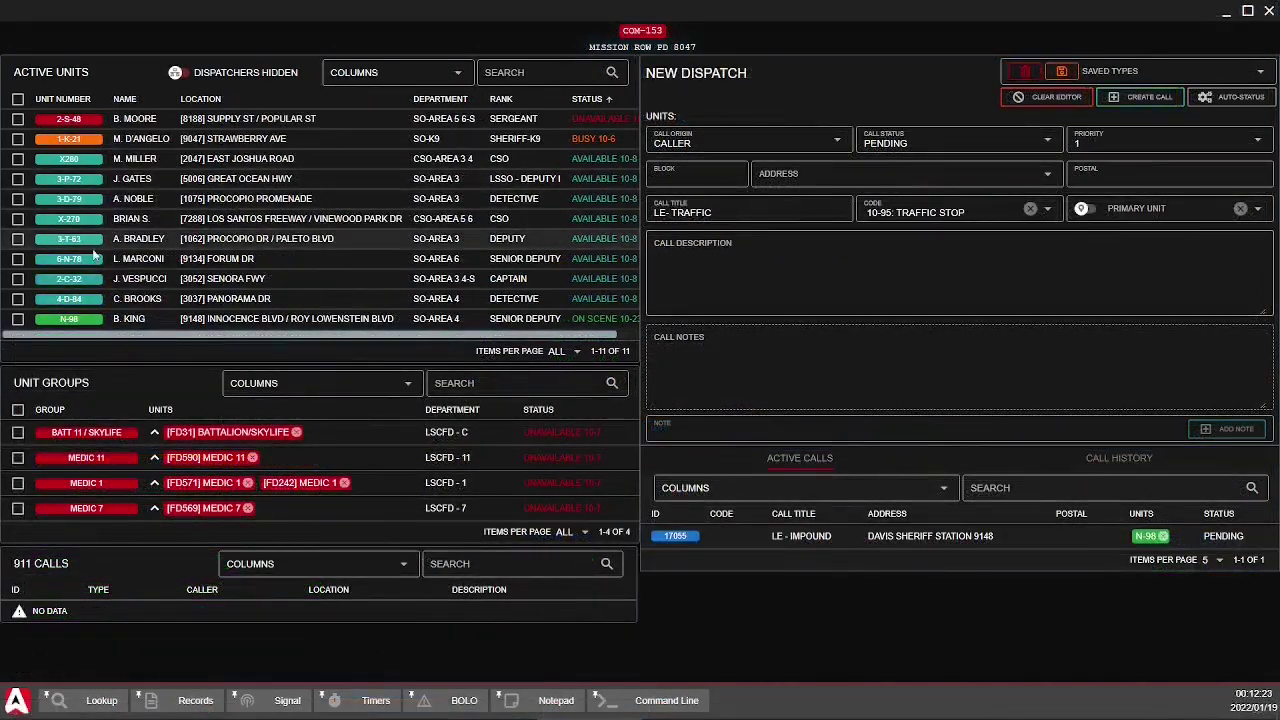
Step: Add 4-D-84 as primary unit and describe the stop '3037 SB PANORAMAM PURPLE SUPER CAR'
right_click(106, 302)
left_click(150, 307)
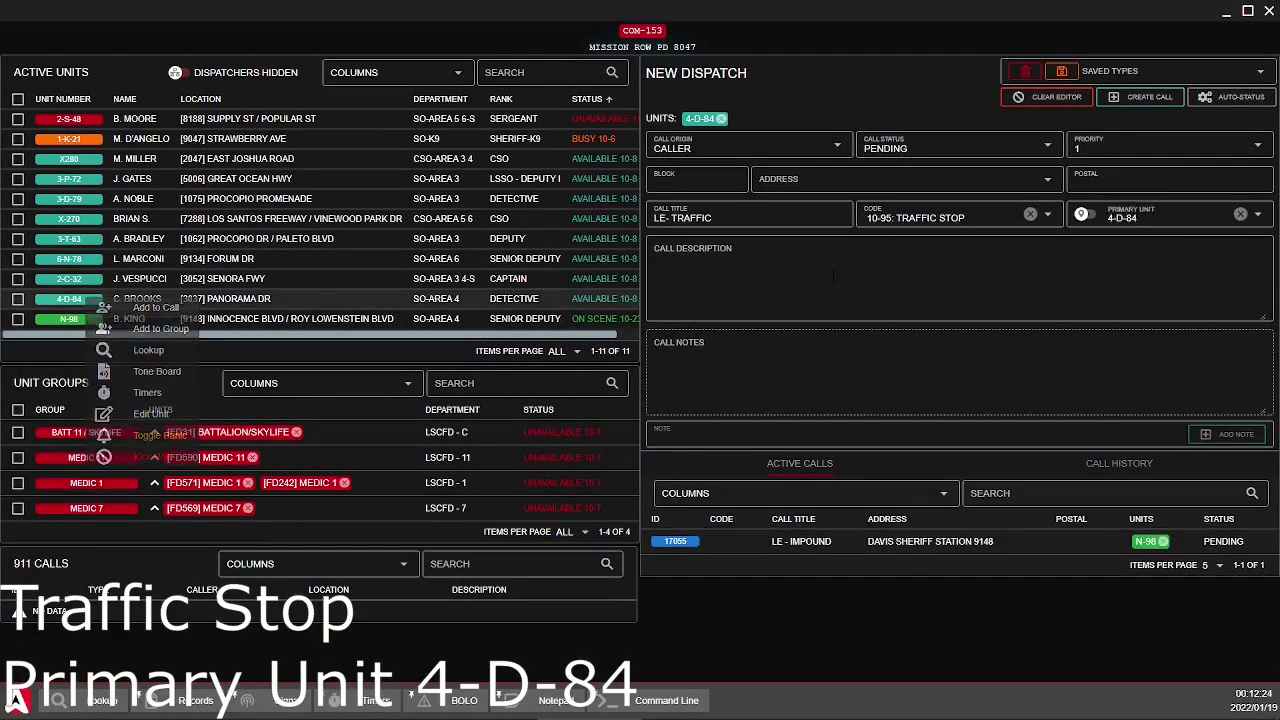
left_click(832, 276)
type("7 SB PAN")
type("O")
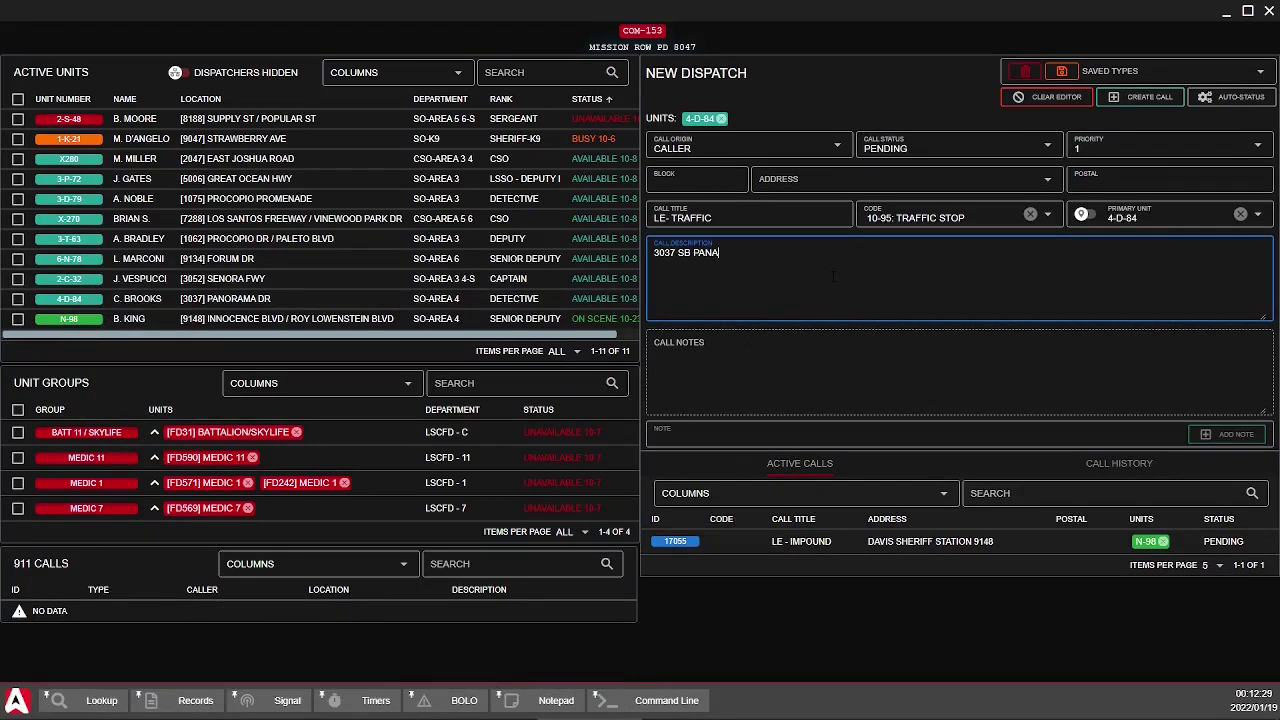
type("ORAMAM PURPL")
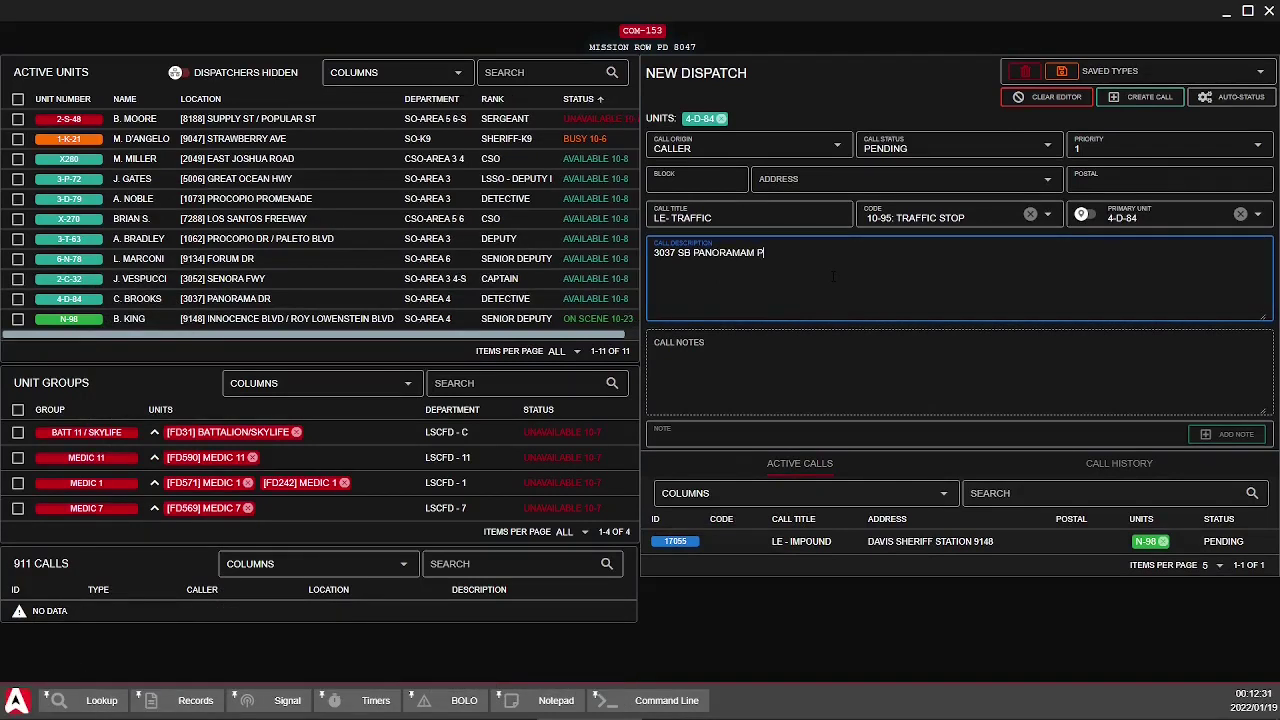
type("E ")
type("UST TR")
key("BackSpace")
type("S")
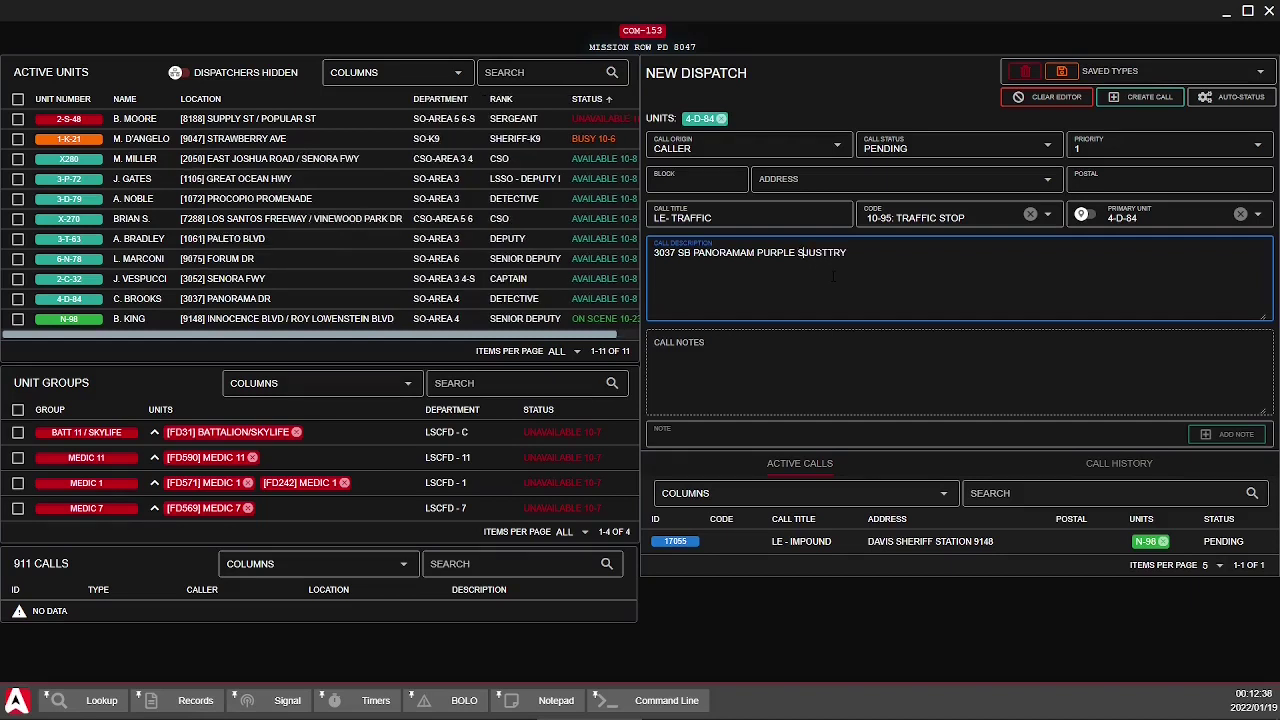
type("UPER CAR JUSTTRY ")
type("00000000000000000000000000000000000000000000000000000")
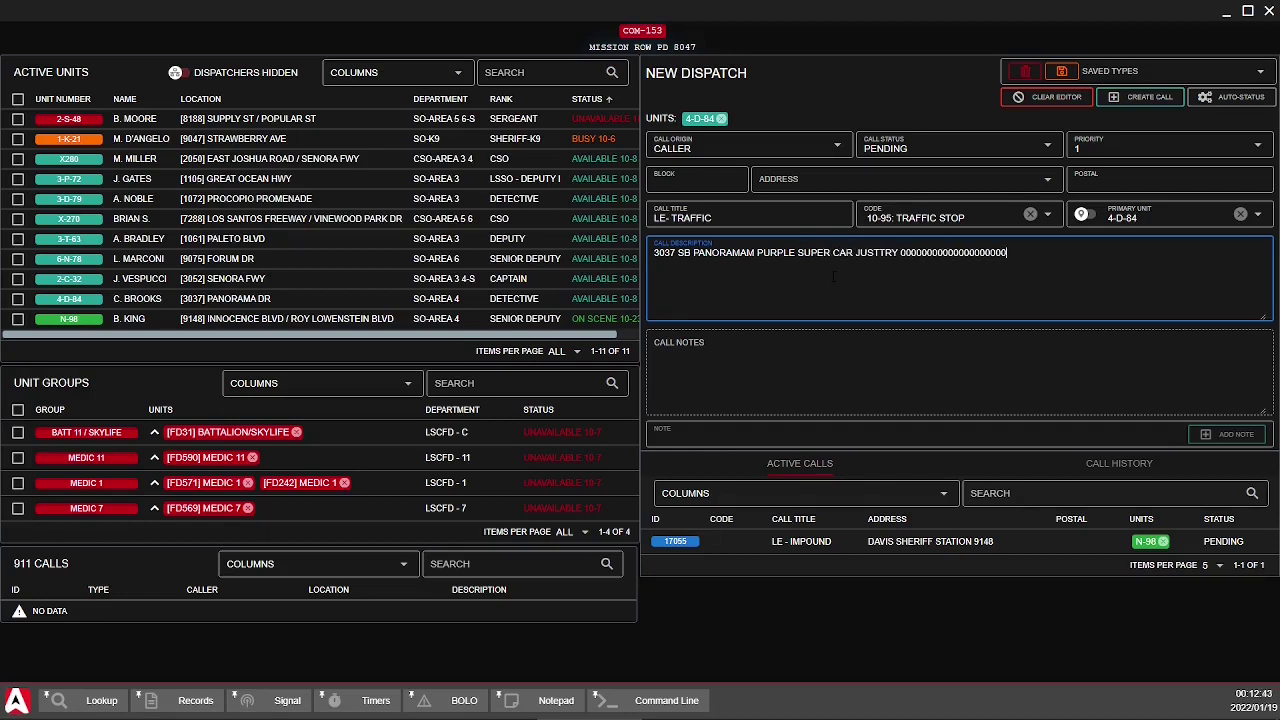
type("0000000000000000000000000000000000000000000000000000000000000")
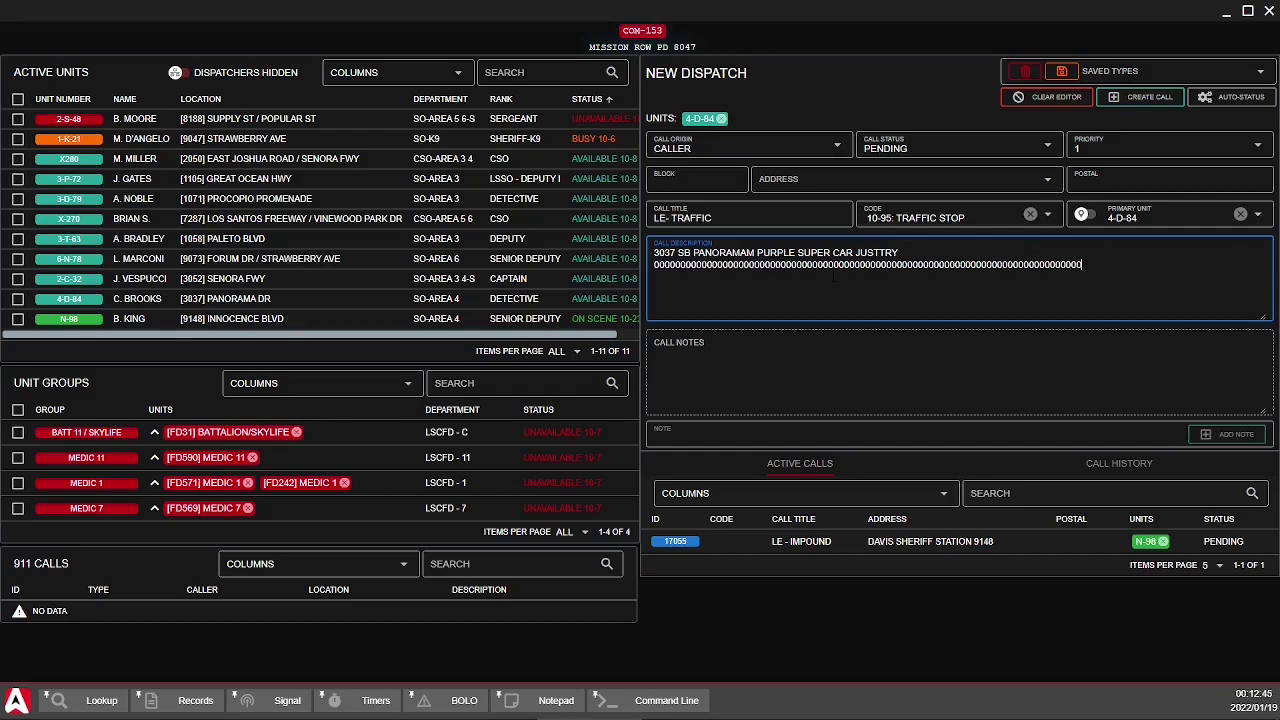
Step: Describe the stop as 8042 SINNER, the plate, and 2DOOR BLUE MUSCLE CAR, deleting stray zeros
key("ctrl+BackSpace")
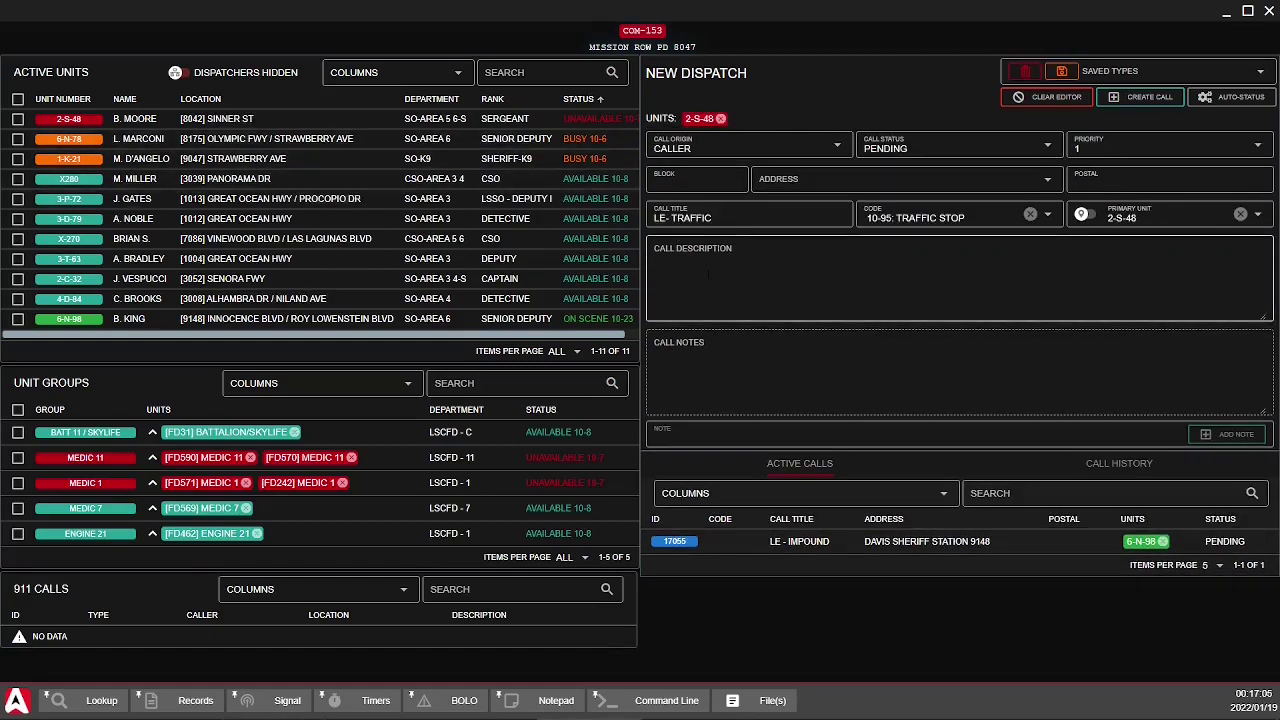
left_click(708, 273)
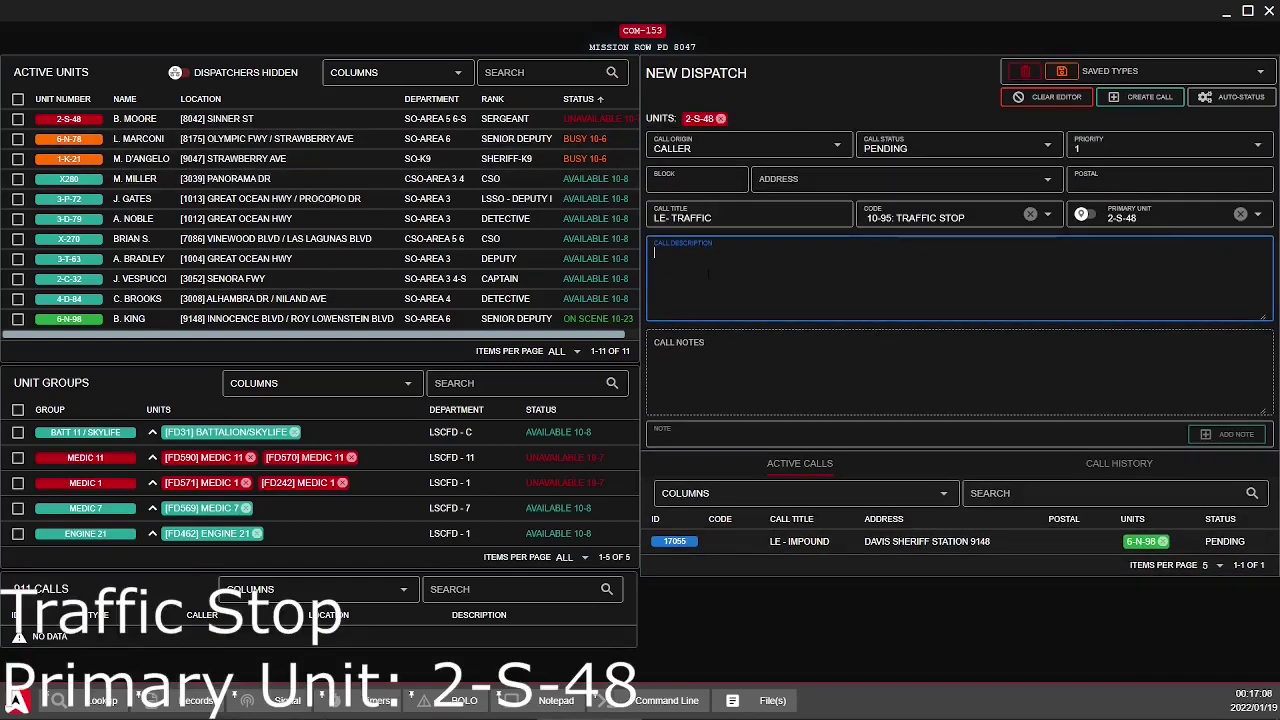
type("8042")
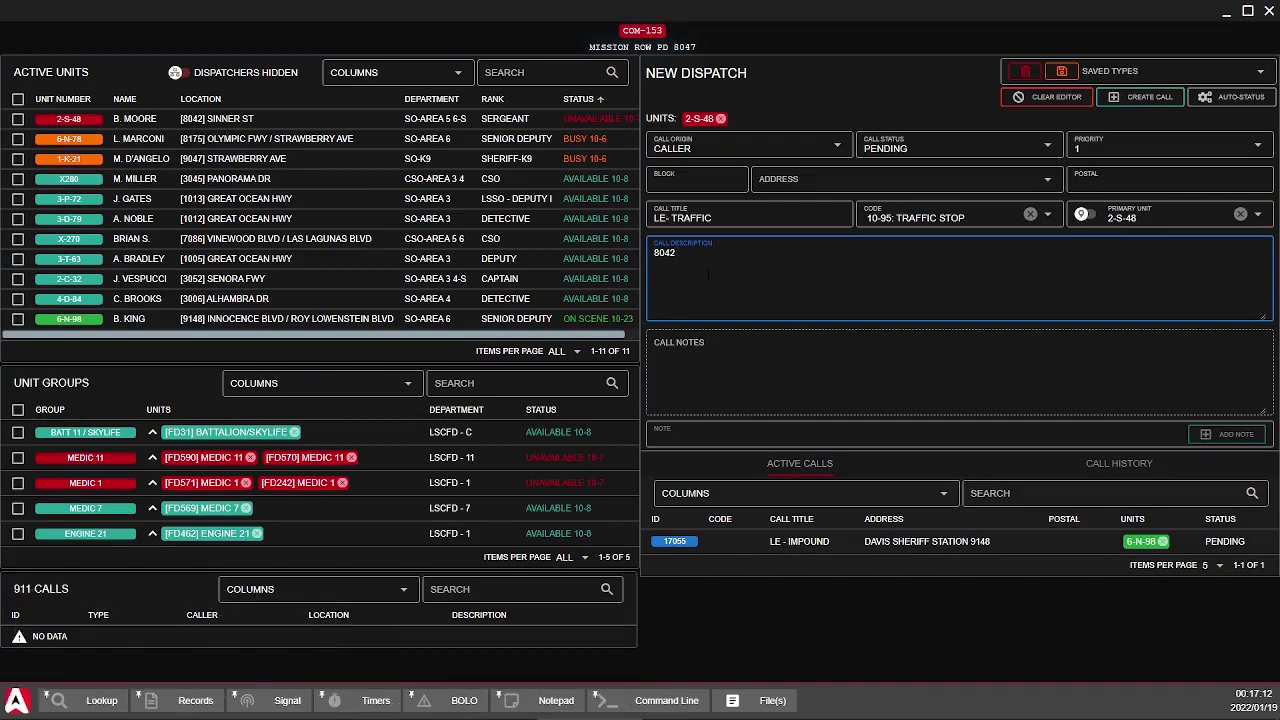
type("INN")
type("R 91W")
type("KJ566")
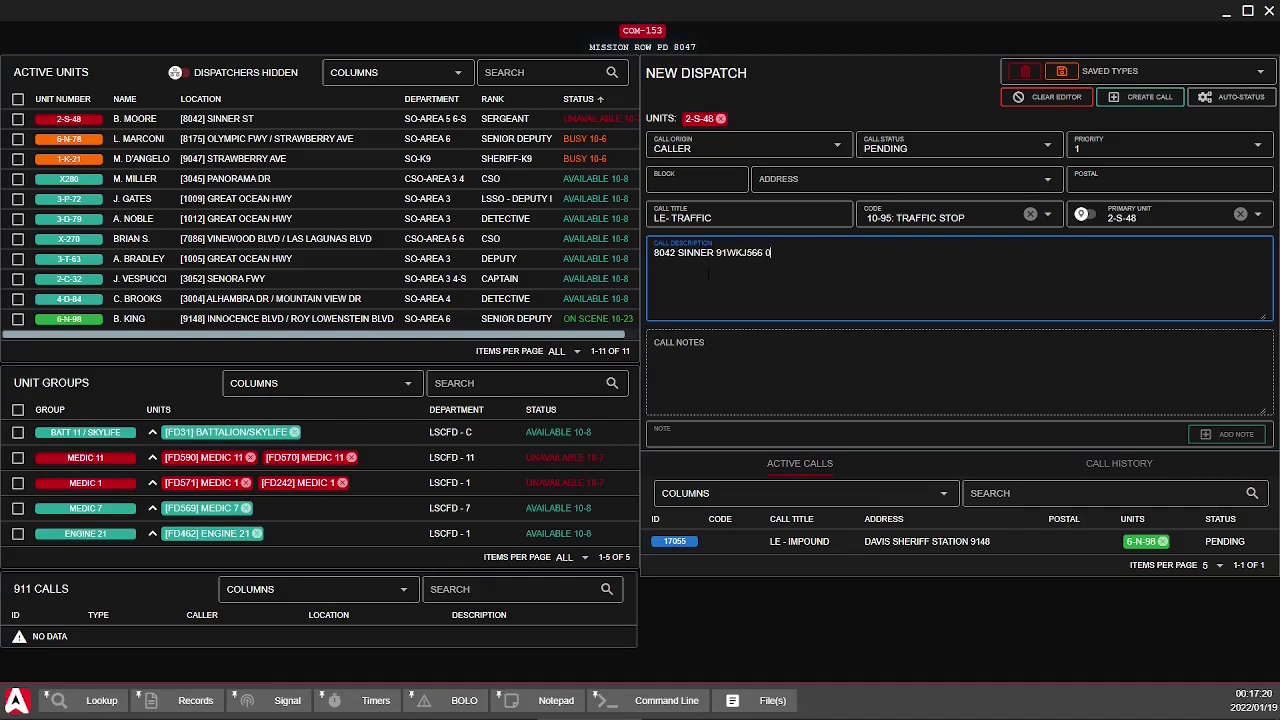
type("00000000000000000000000000000000")
key("ctrl+BackSpace")
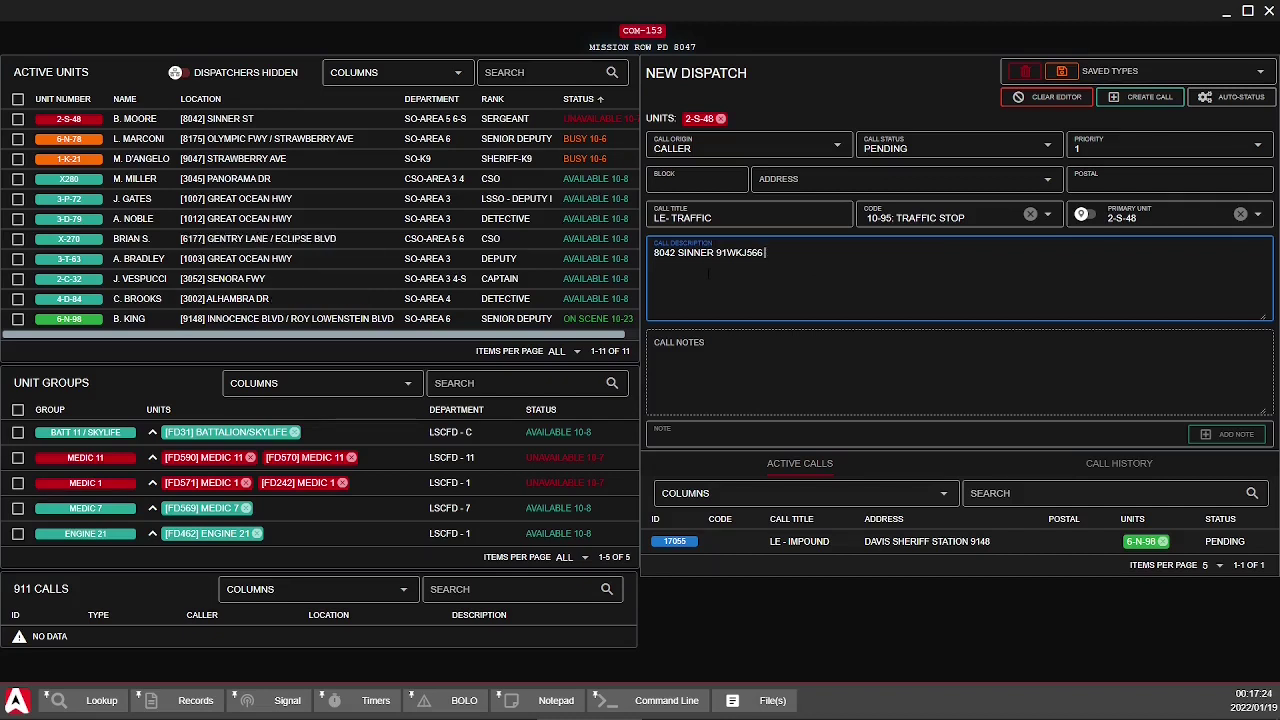
type("2DOOR BLUE MUSCLE CAR ")
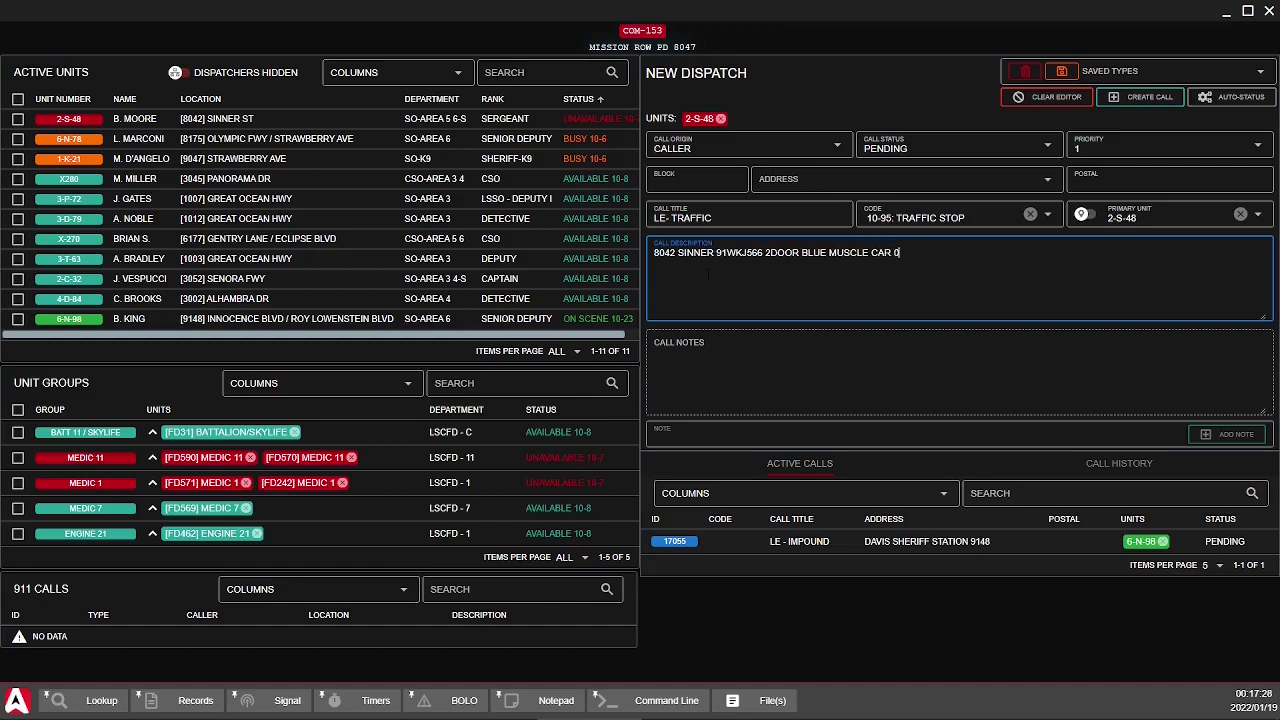
type("0000000000000000000000000000000000000000000000000")
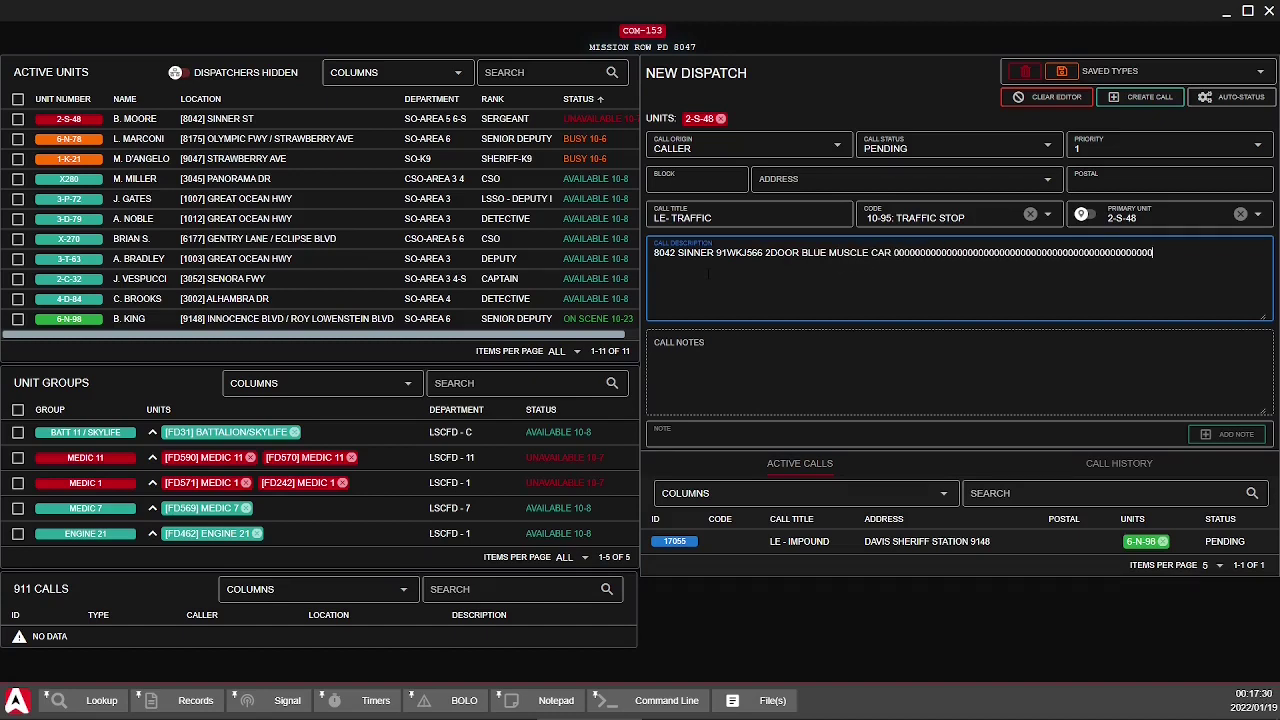
type("000000000000000000000000000000000000000000000000000000000000")
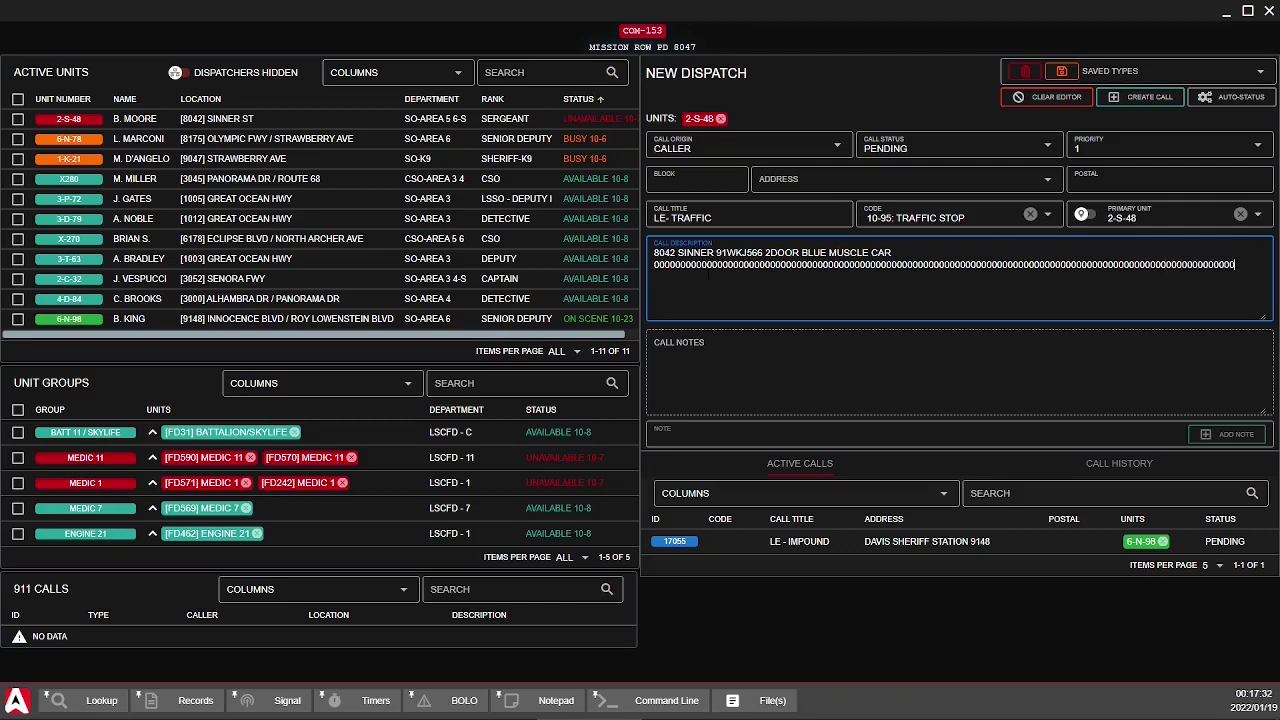
type("000000000000000000000000000000000000000000000")
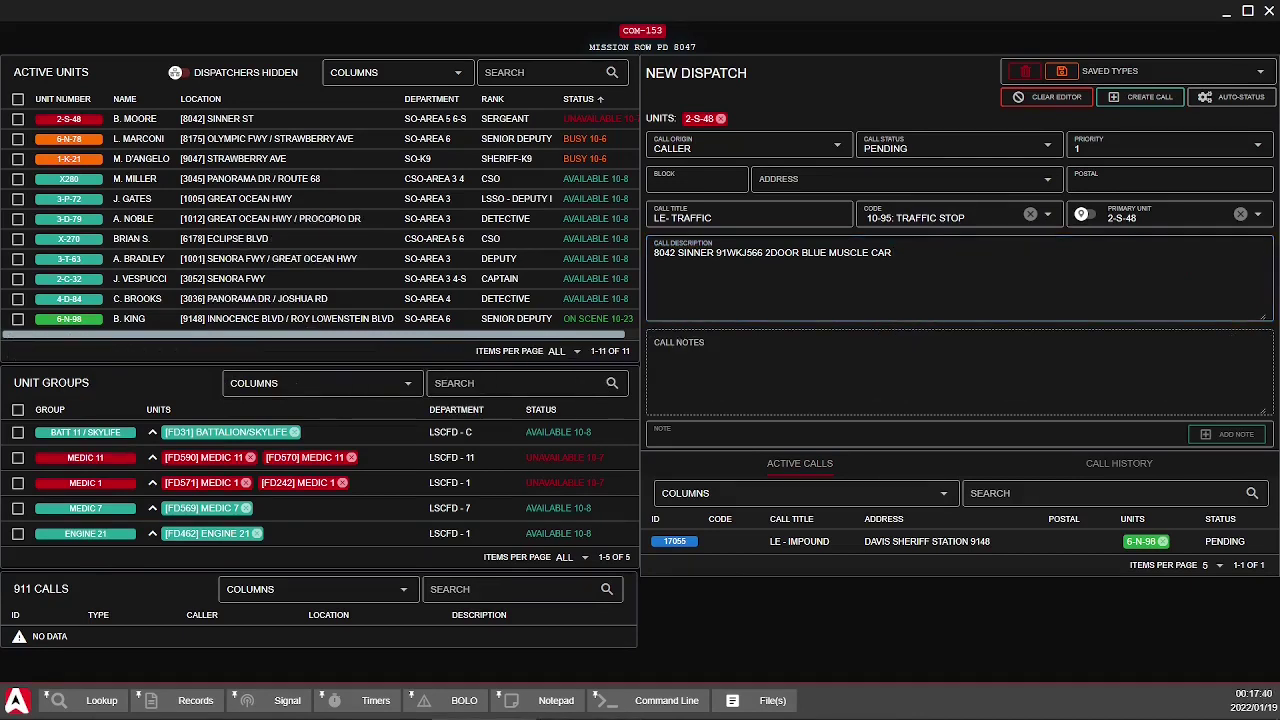
Step: Delete the plate from the muscle-car description, then describe the new call '3037 PANORAMA YELLOW TAXI'
double_click(740, 252)
key("BackSpace")
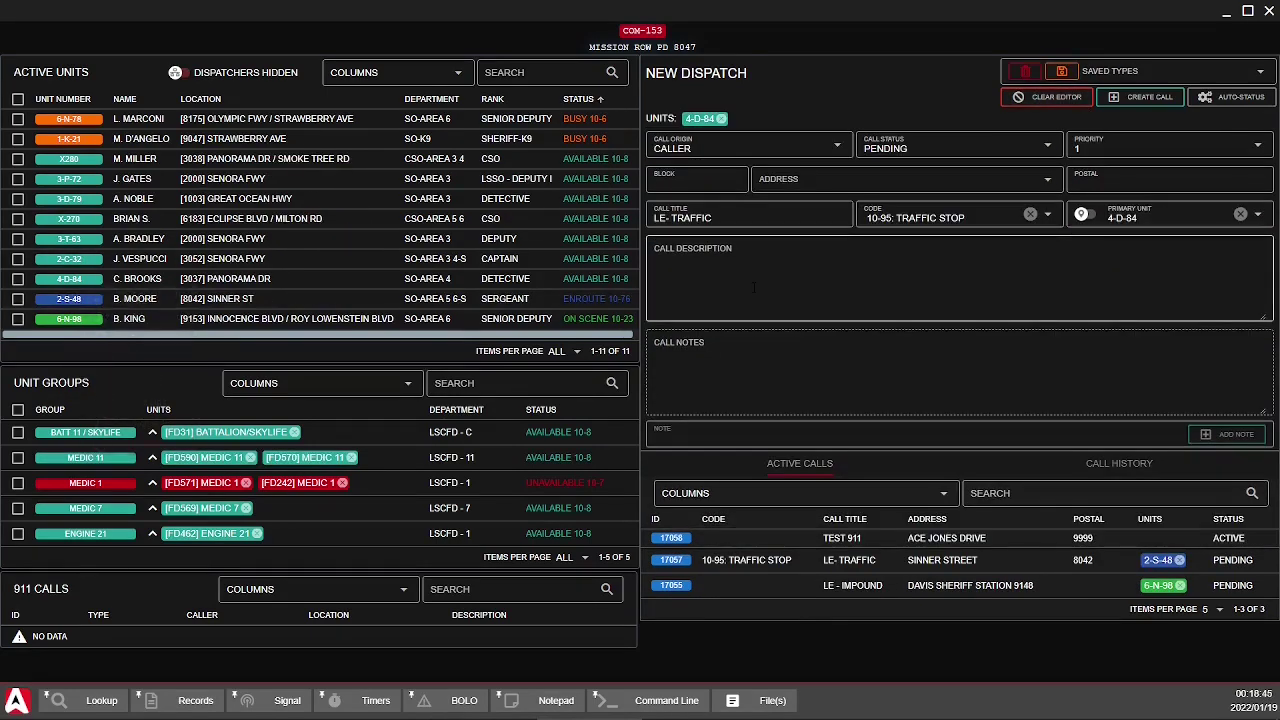
left_click(754, 286)
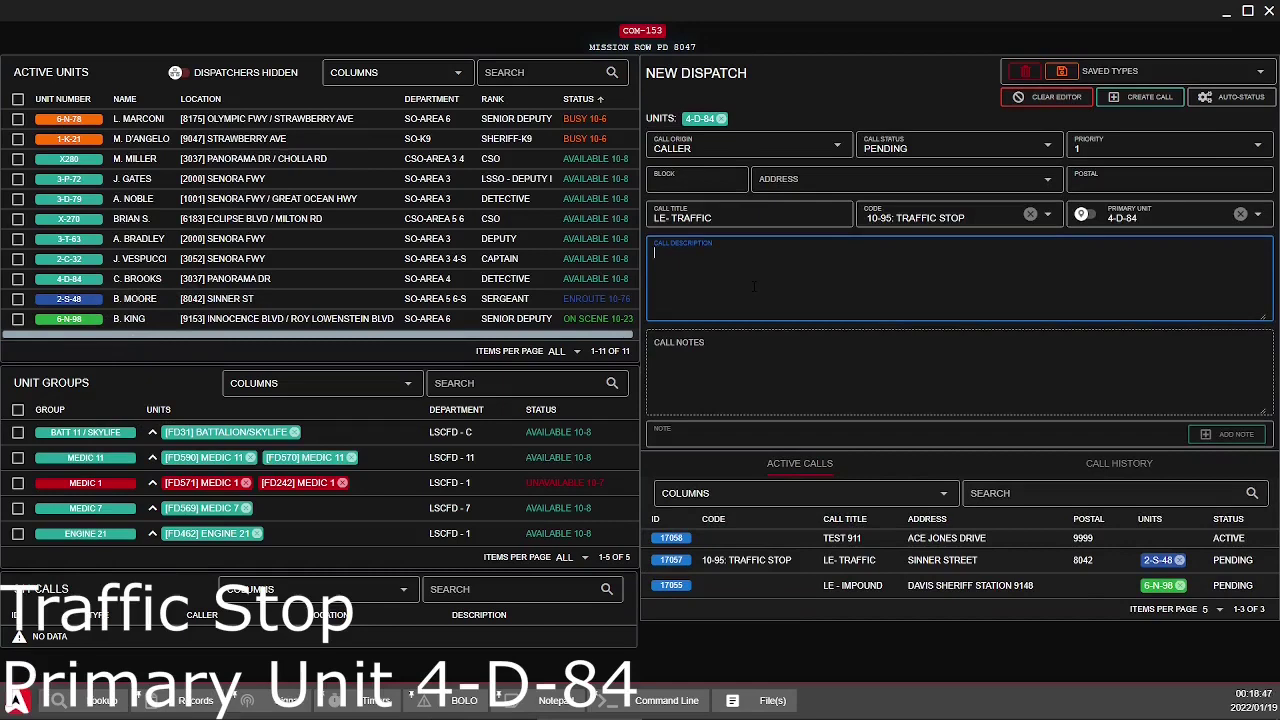
type("3037 PAN")
type("ORAMA YELLOW")
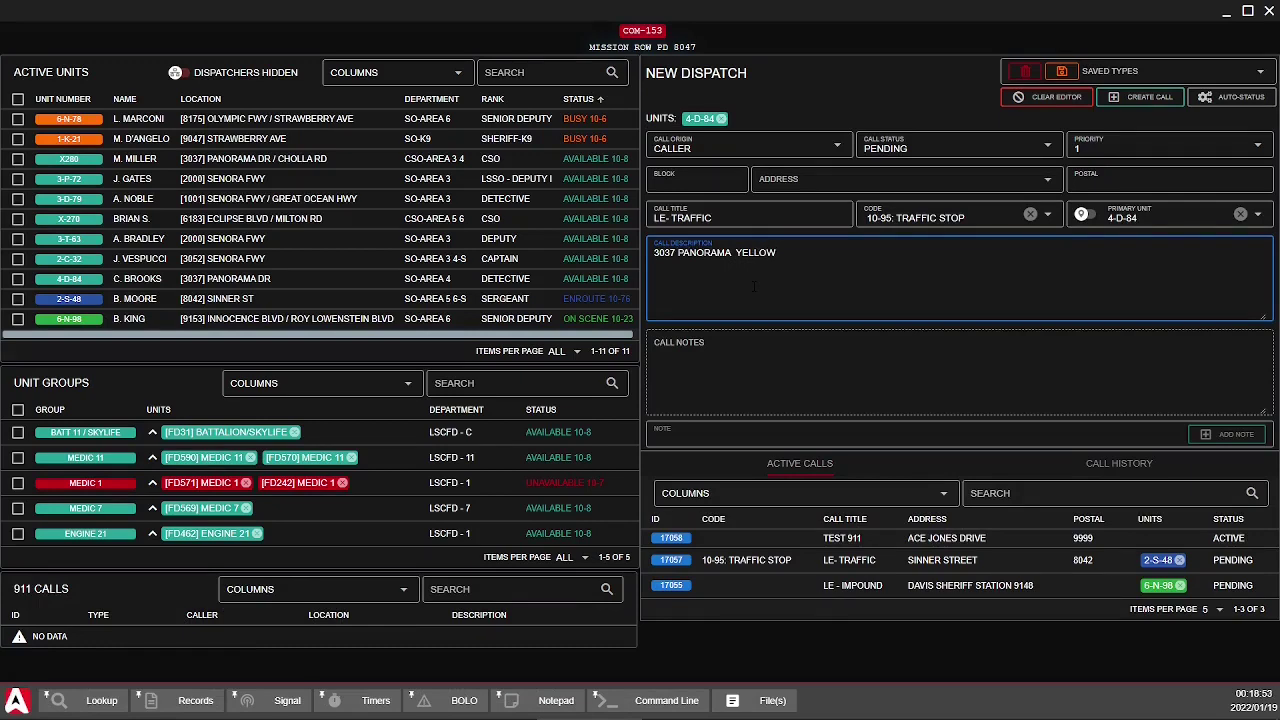
type("TAXI 0")
type("00000000000000000000000000000000000000000000000000000000")
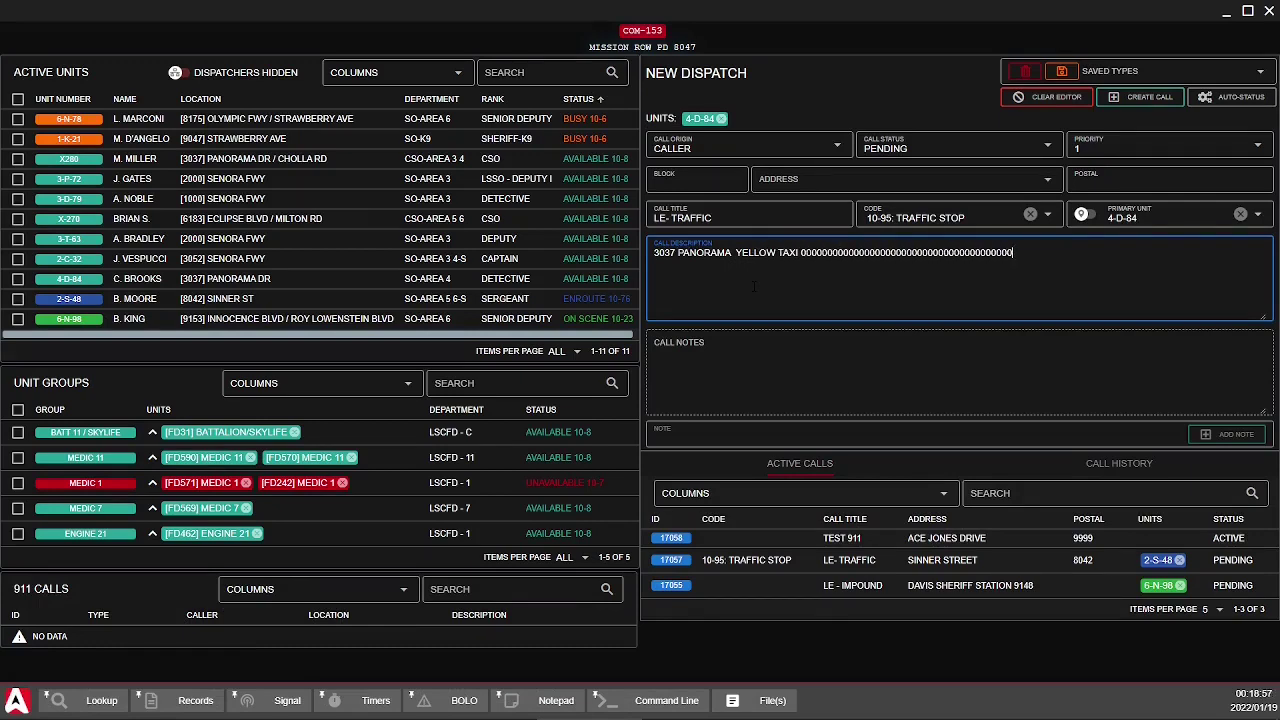
type("0000000000000000000000000000000000000000000000000000000")
key("ctrl+BackSpace")
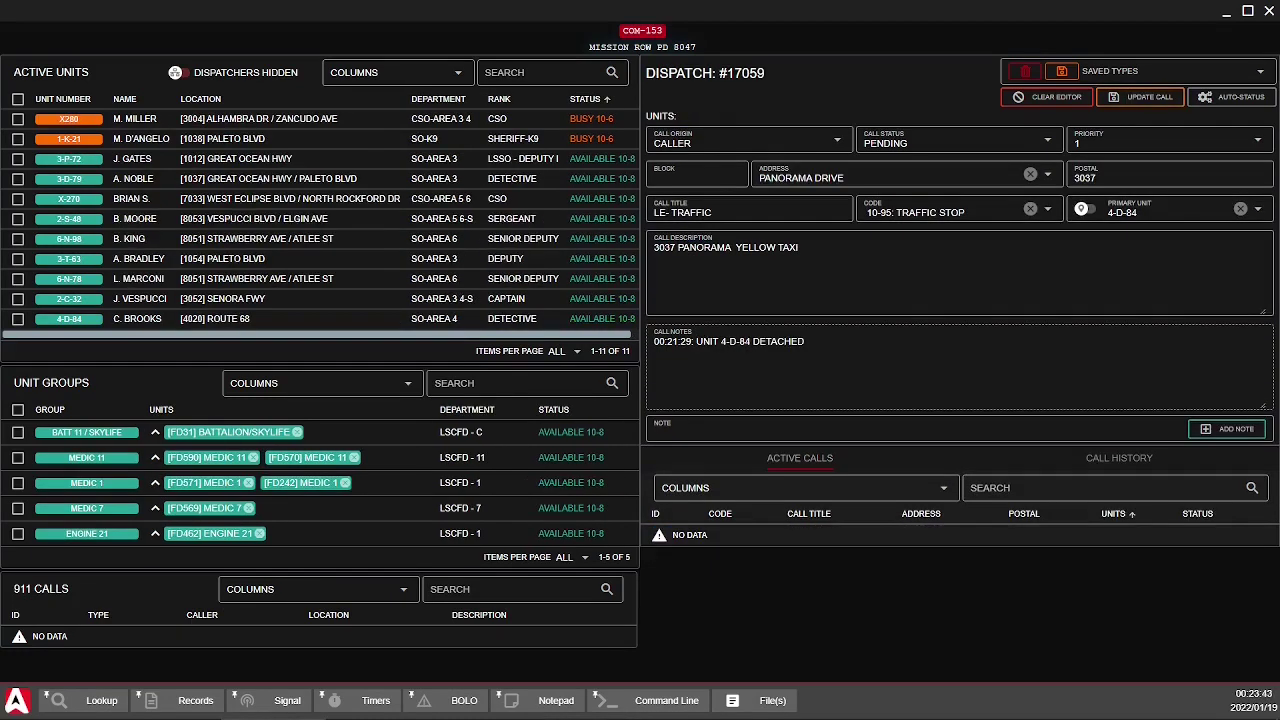
Step: Clear the previous dispatch and attach unit 6-N-98 to a new call
left_click(1047, 97)
right_click(114, 240)
left_click(140, 246)
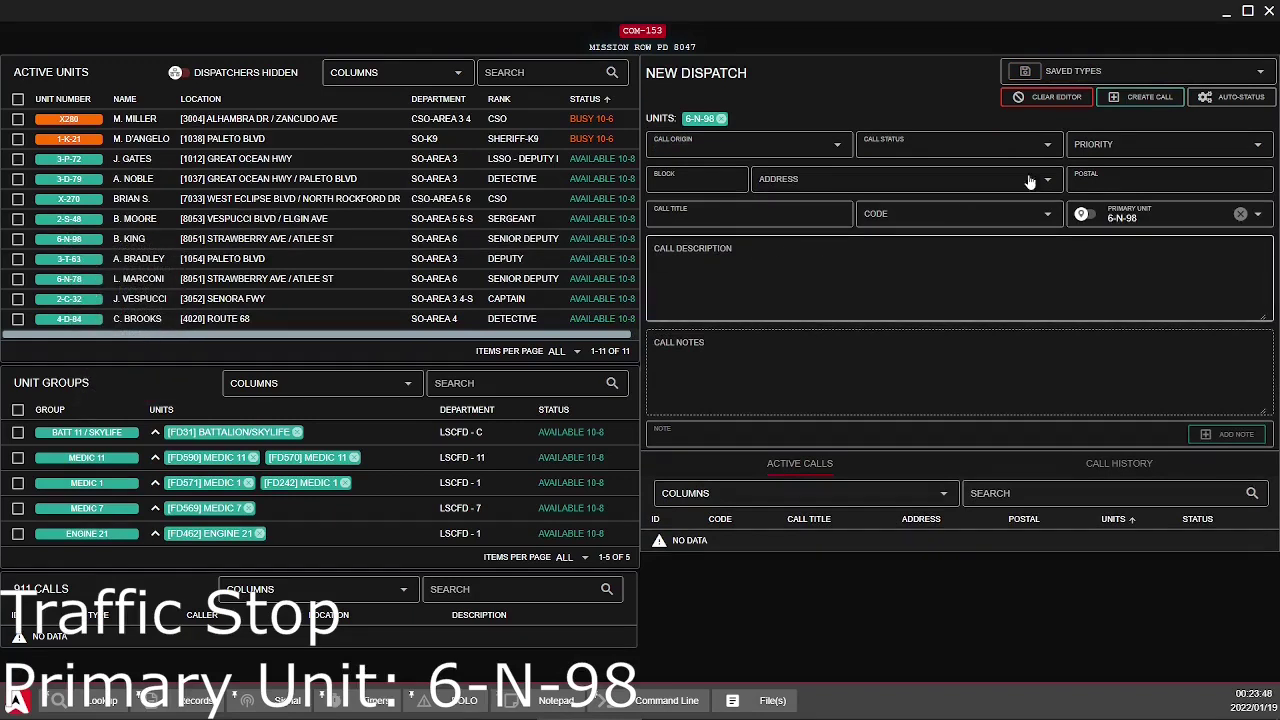
Step: Apply the LE - TRAFFIC template and describe '8051 STRAWBERRY BLACK RUAINER' with its plate
left_click(1130, 71)
left_click(1137, 178)
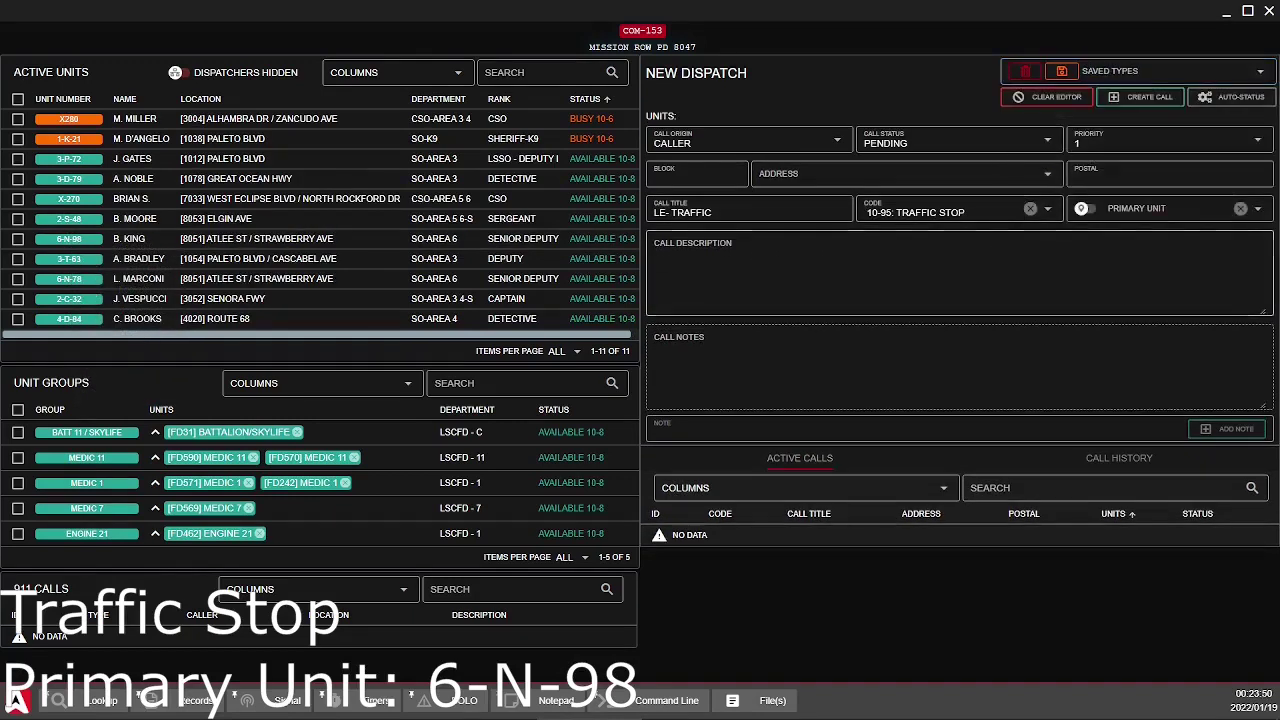
left_click(993, 244)
type("8051 STRAWBERRY BLACK RUAINER 41MW")
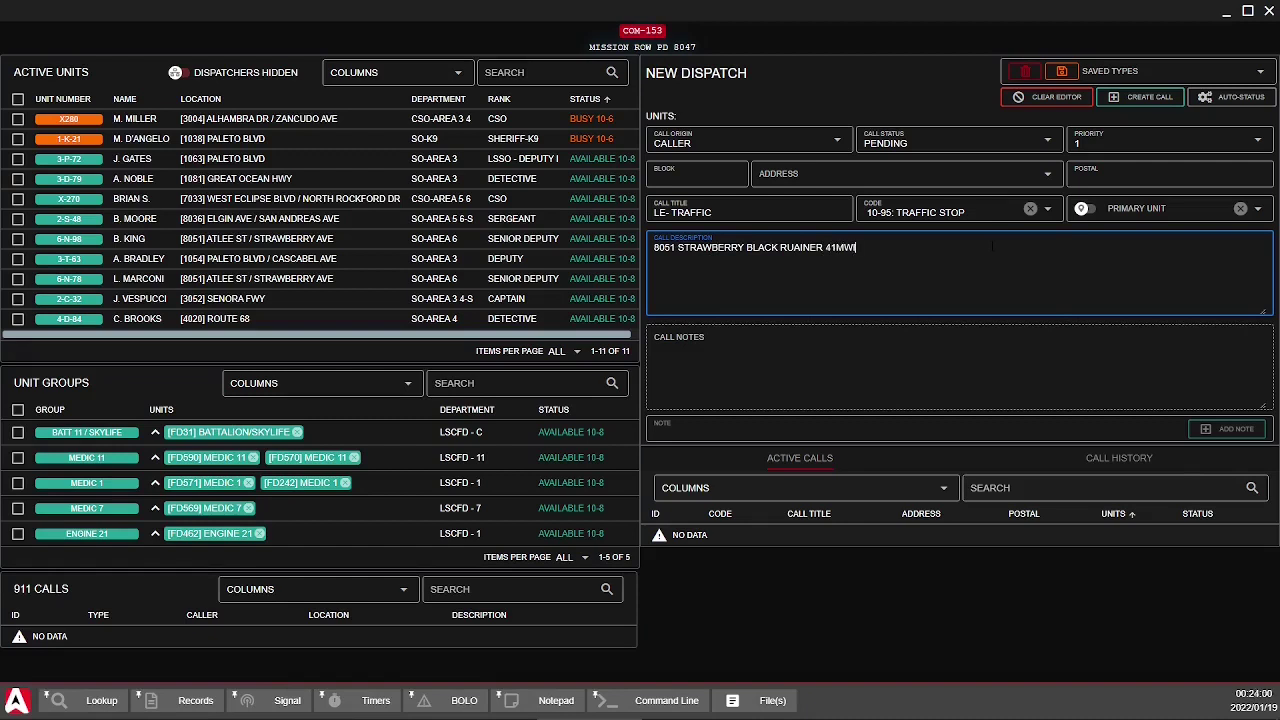
type("273")
type(" 00000000000000000000000000000000000000000000000000000000000000000000000000000000000000000000000000000000000")
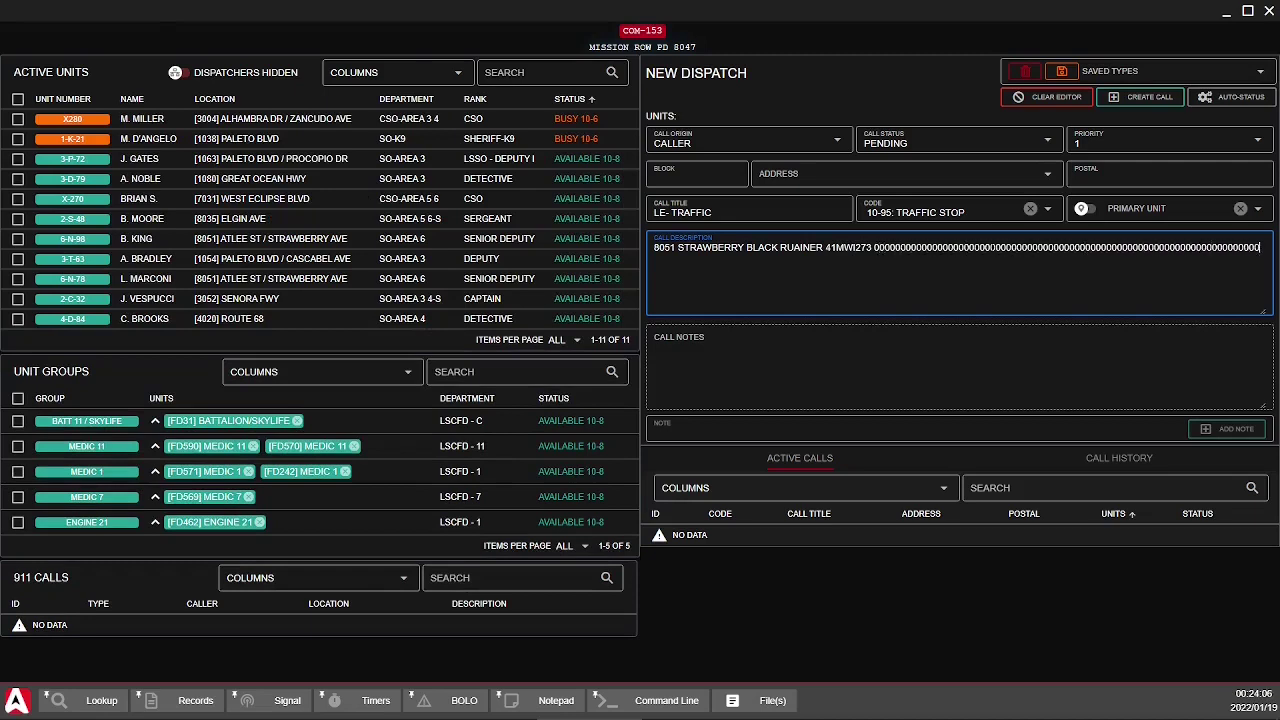
type("00000000000000000000000000000000000000000000000000000000000000")
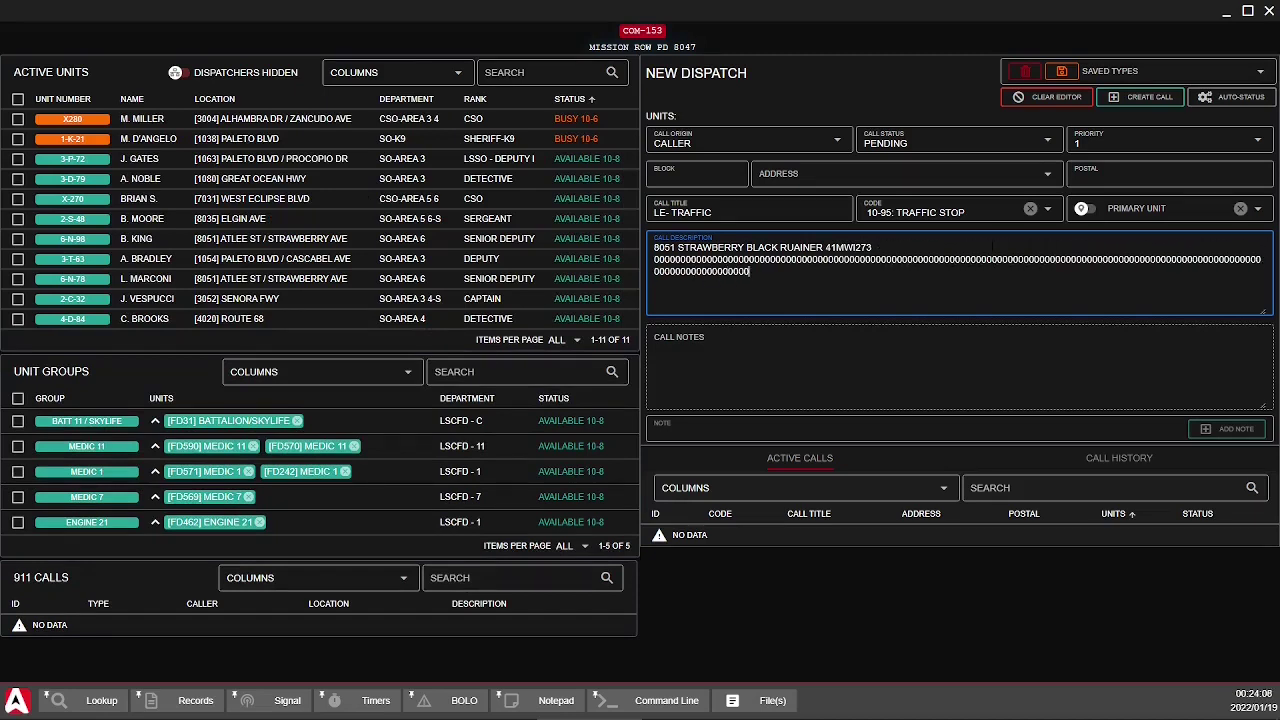
type("00000000000000000000000000000000000000000000000000000000000000000")
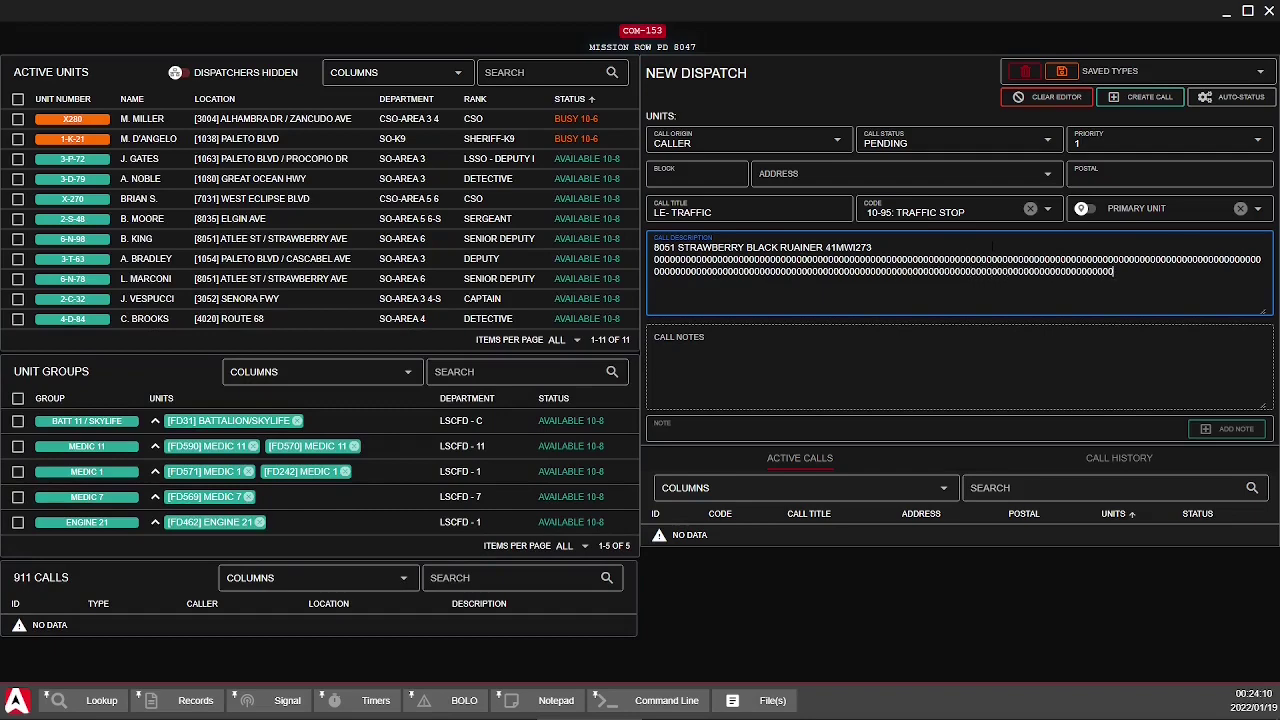
key("ctrl+z")
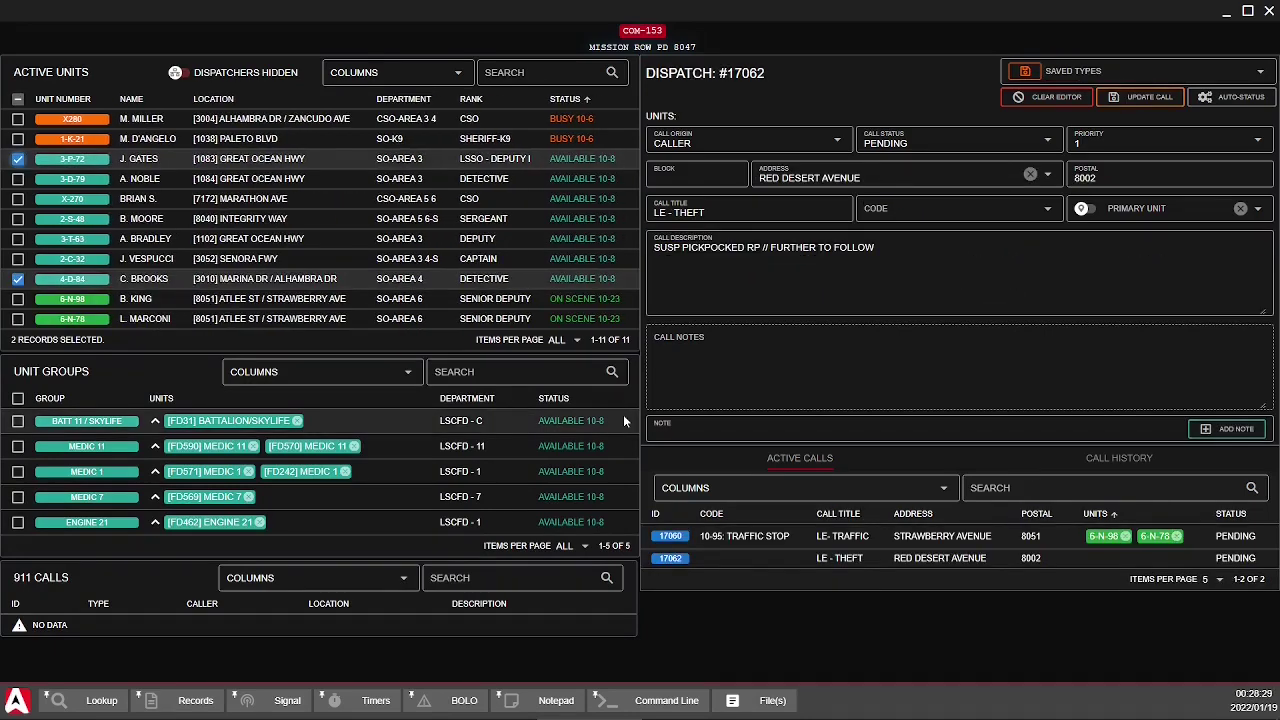
Step: Add the checked units 4-D-84, 3-P-72 and 2-S-48 to theft call 17062 and update it
right_click(97, 288)
left_click(140, 292)
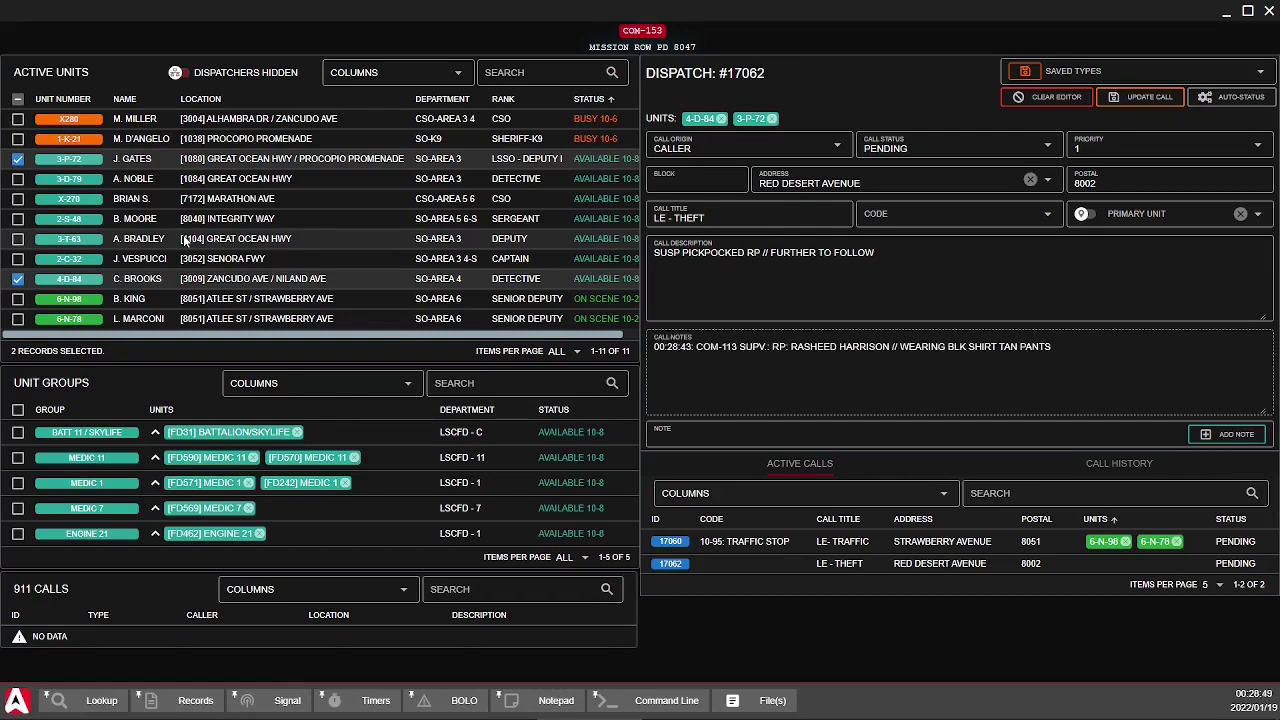
left_click(1140, 97)
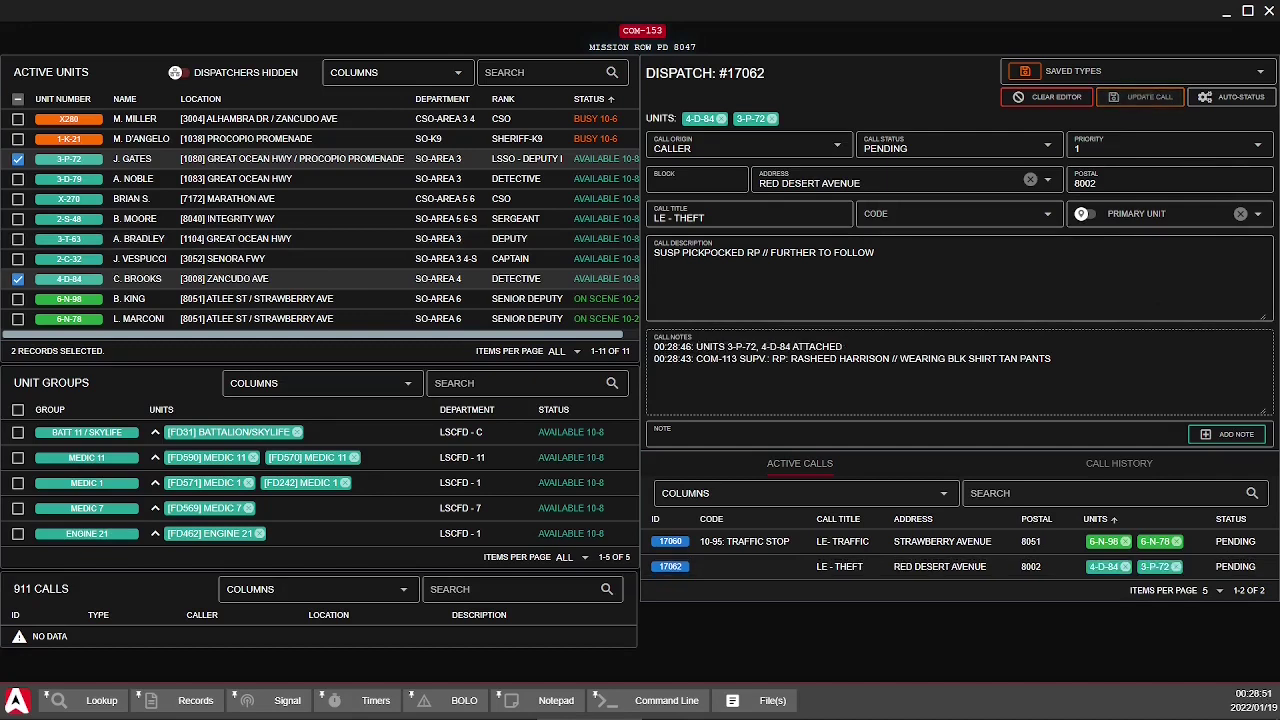
right_click(286, 287)
mouse_move(330, 401)
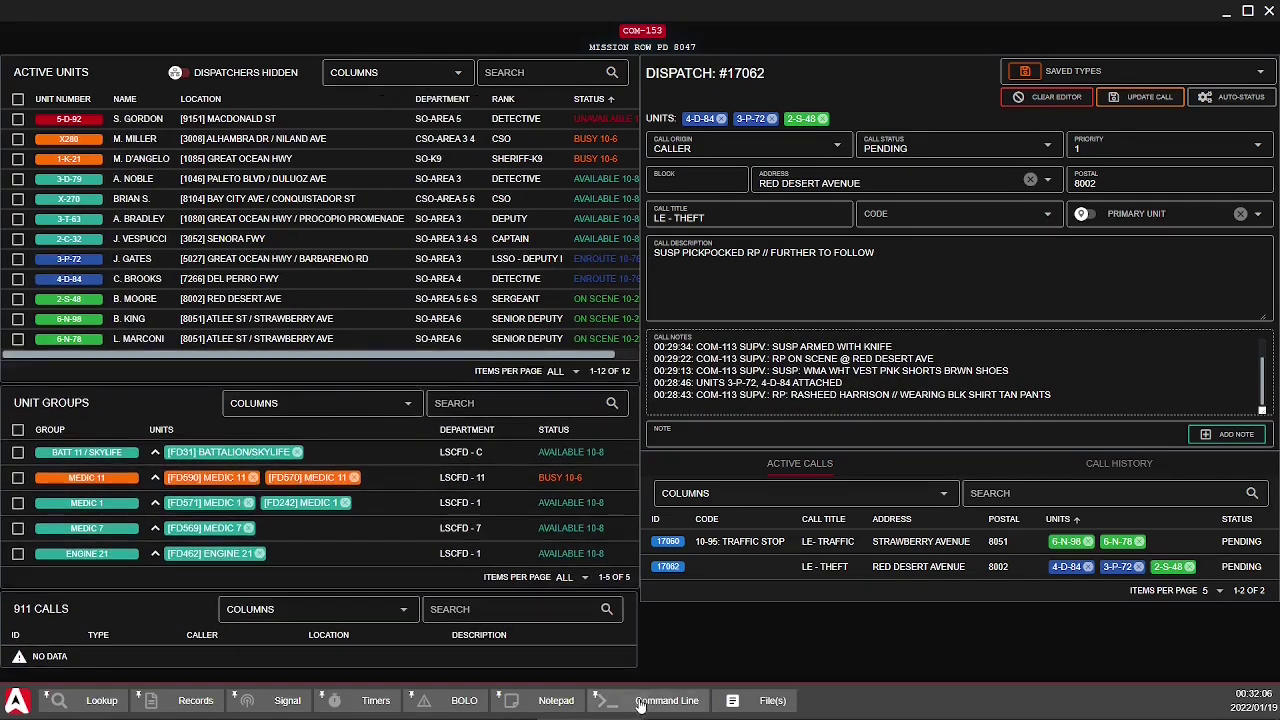
Step: Put signal 335 into effect, enter signal 0, and close the signal panel
left_click(287, 700)
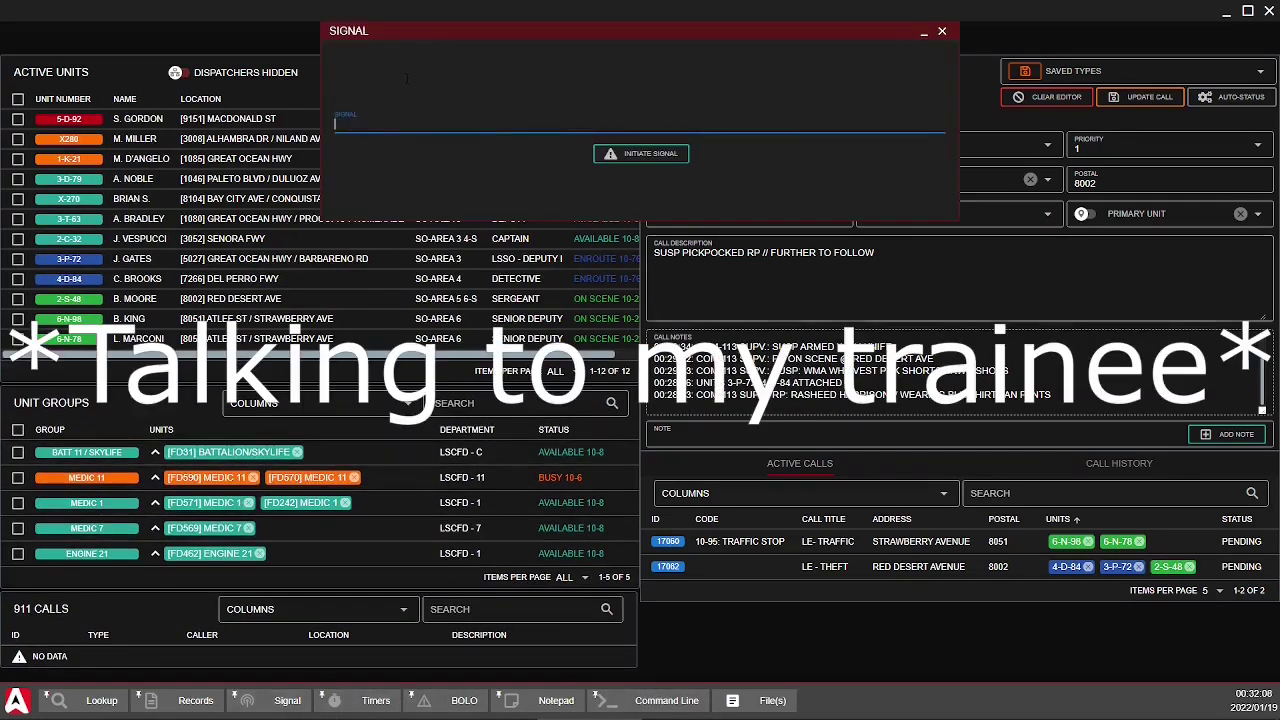
type("335")
key("Return")
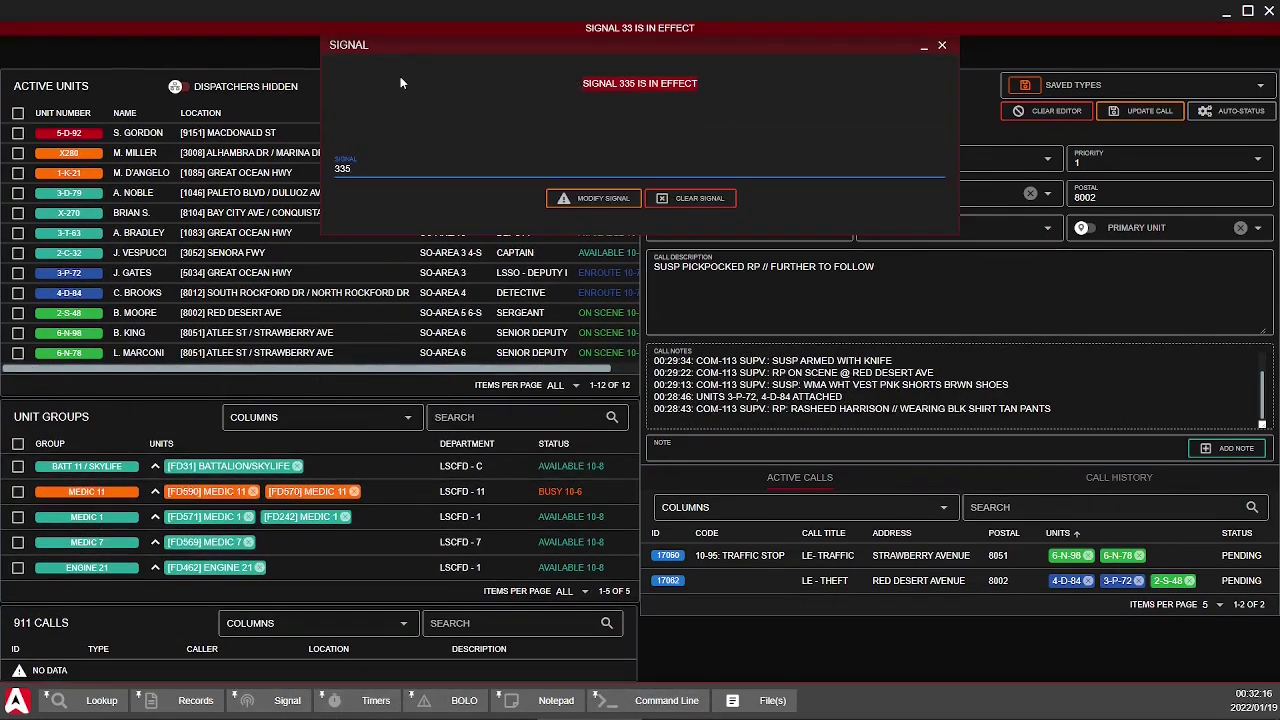
type("0")
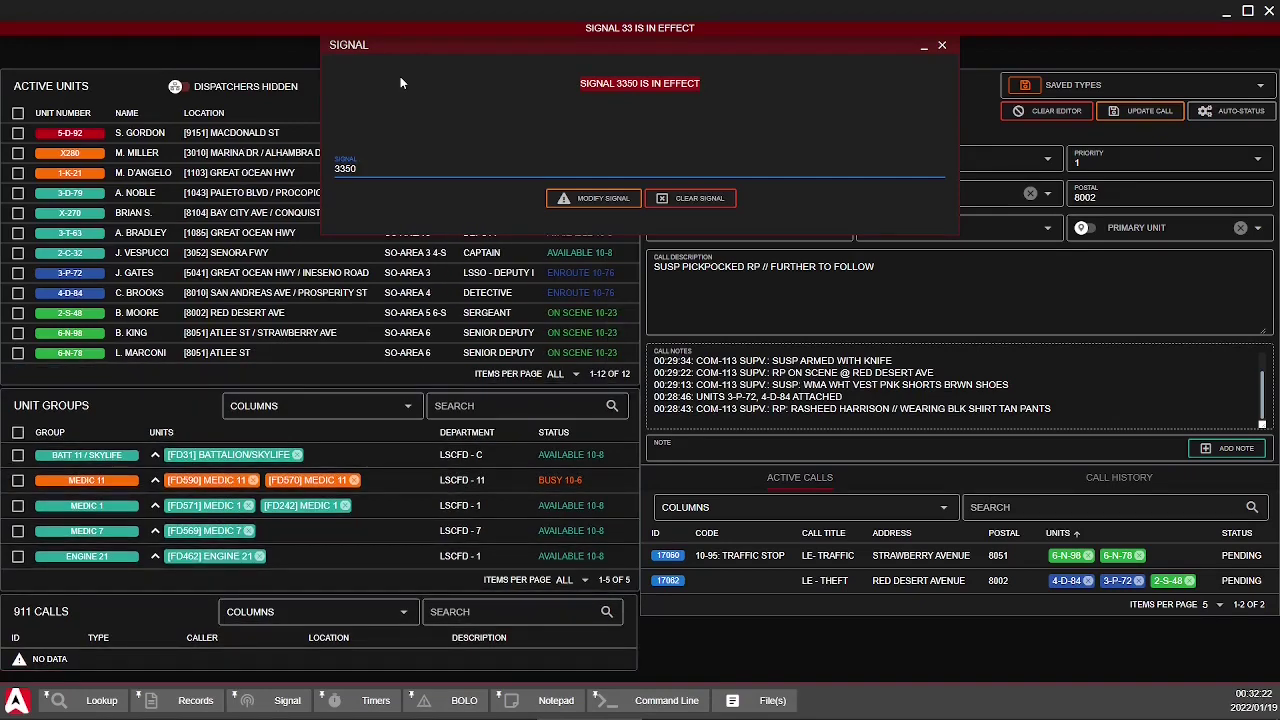
left_click(942, 45)
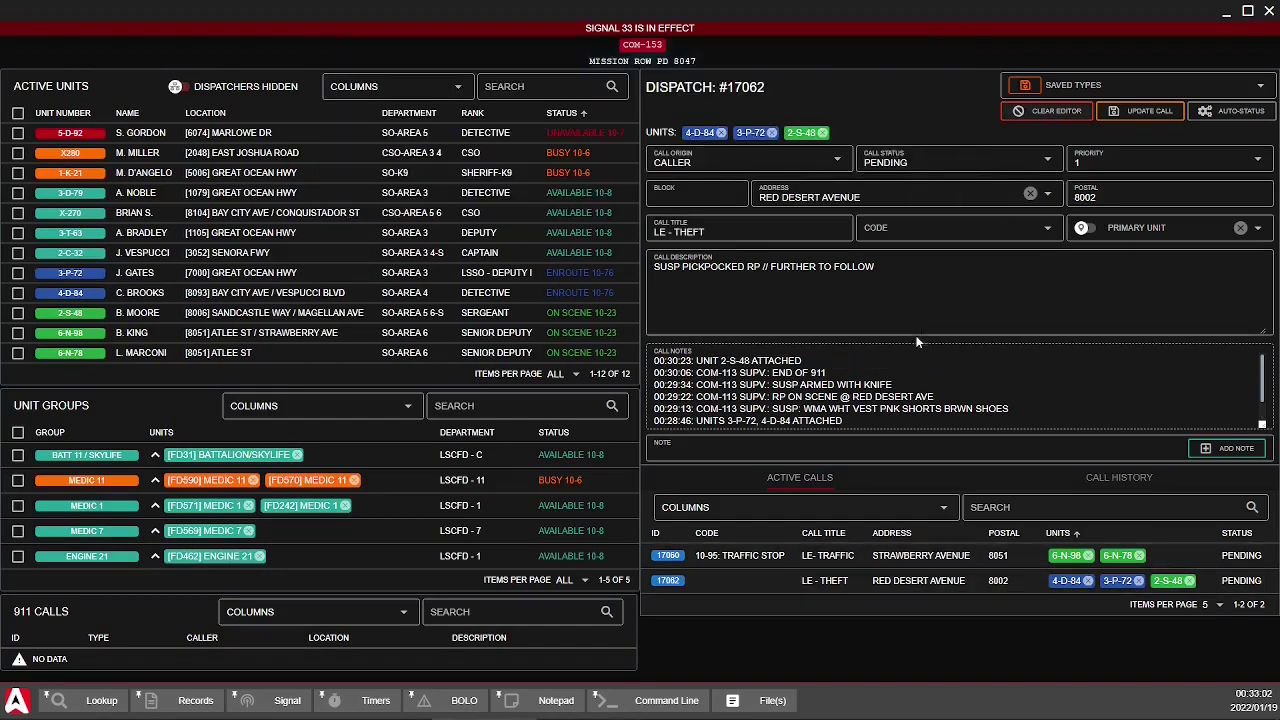
Step: Log 'PARKING LOT UNDER BRIDGE INTO PIER' on call 17062 and set 4-D-84 On Scene
left_click(900, 450)
type("PARKING LOT UNDER BRIDGE INTO PIER")
key("Return")
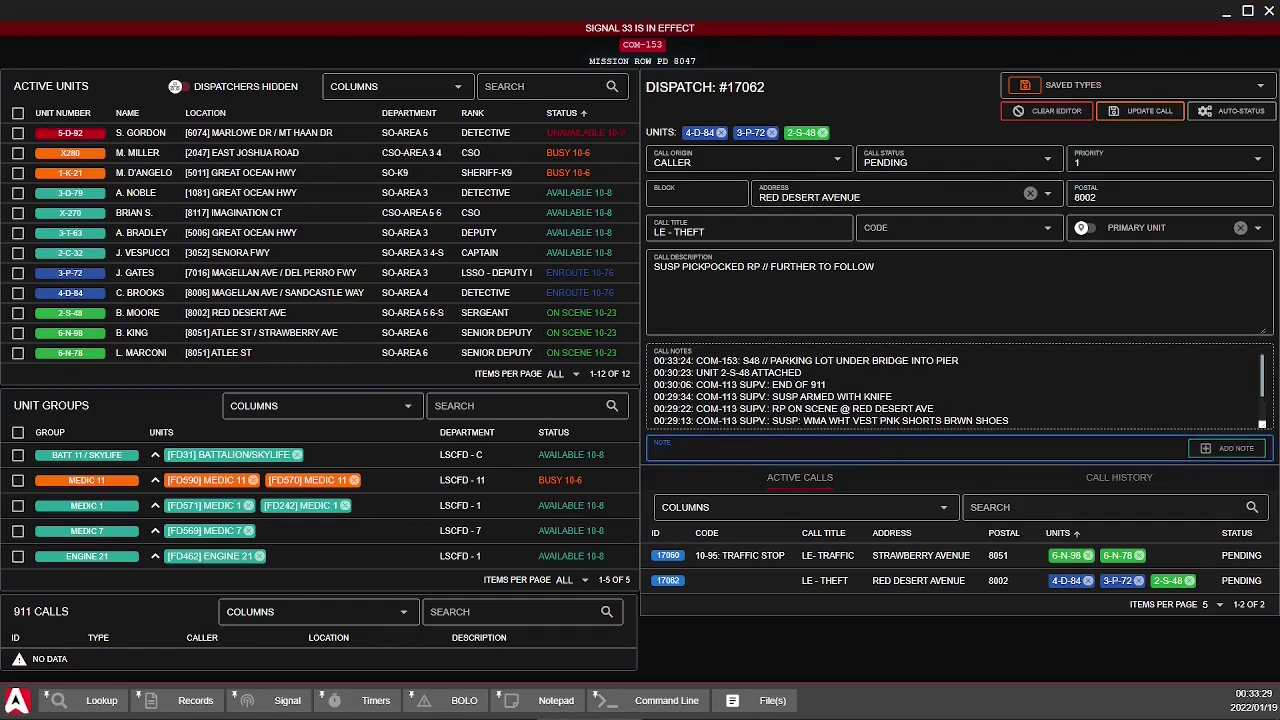
right_click(604, 298)
left_click(662, 396)
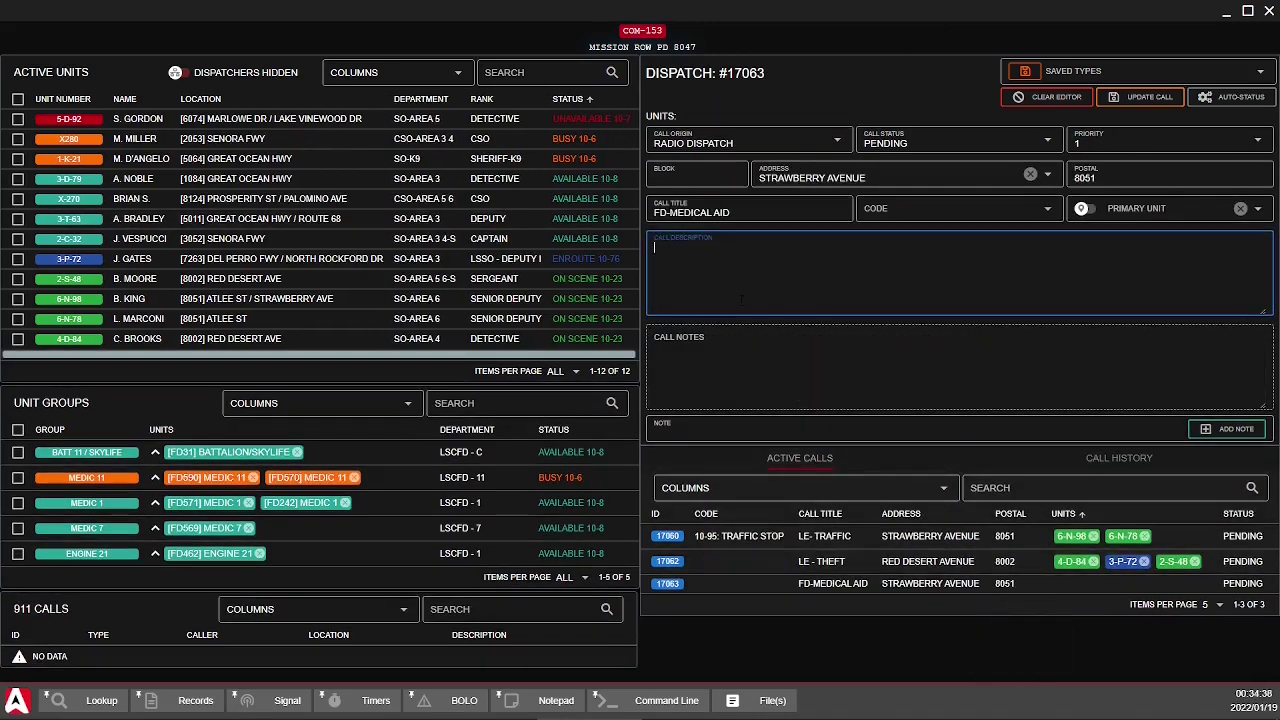
Step: Describe call 17063 as 'LEO ON SCENE // LEO REQUEST FD FOR WELFARE CHECK' and update it
type("LEO ON SCE")
type("NE")
type(" //")
type(" LEO REQUEST")
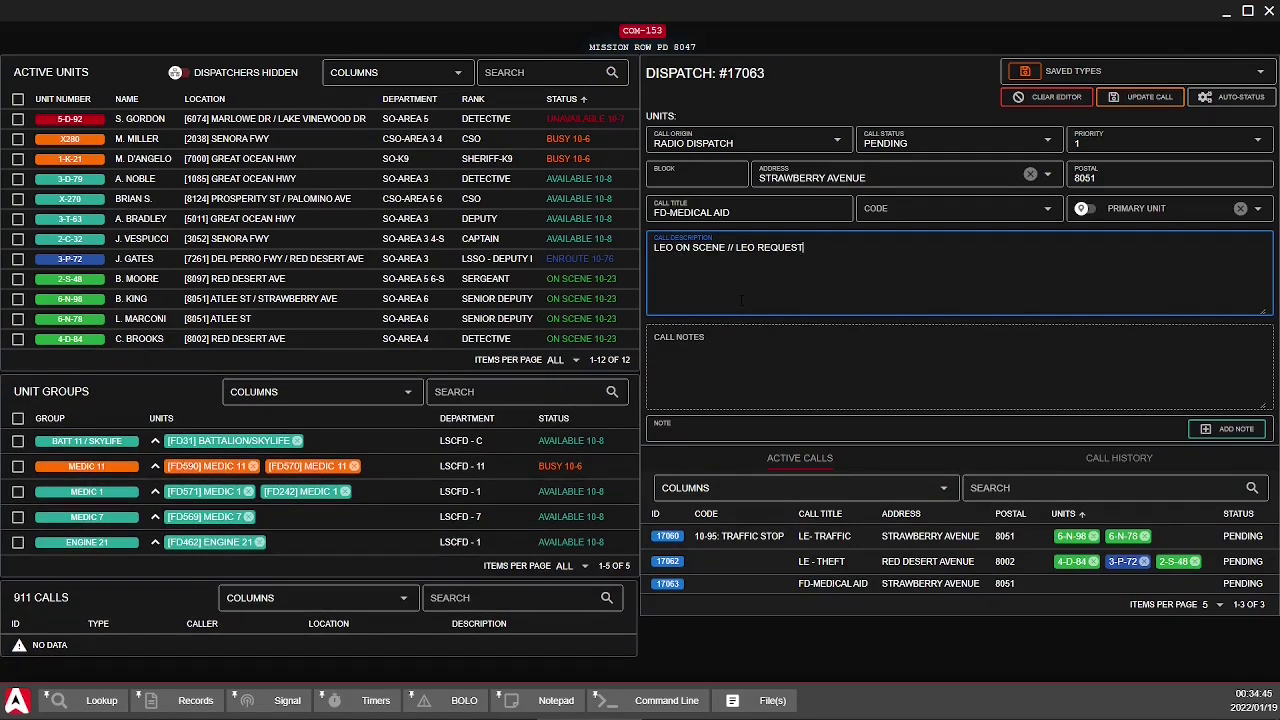
type(" W")
key("BackSpace")
type("FD FOR WELFARE CHECK")
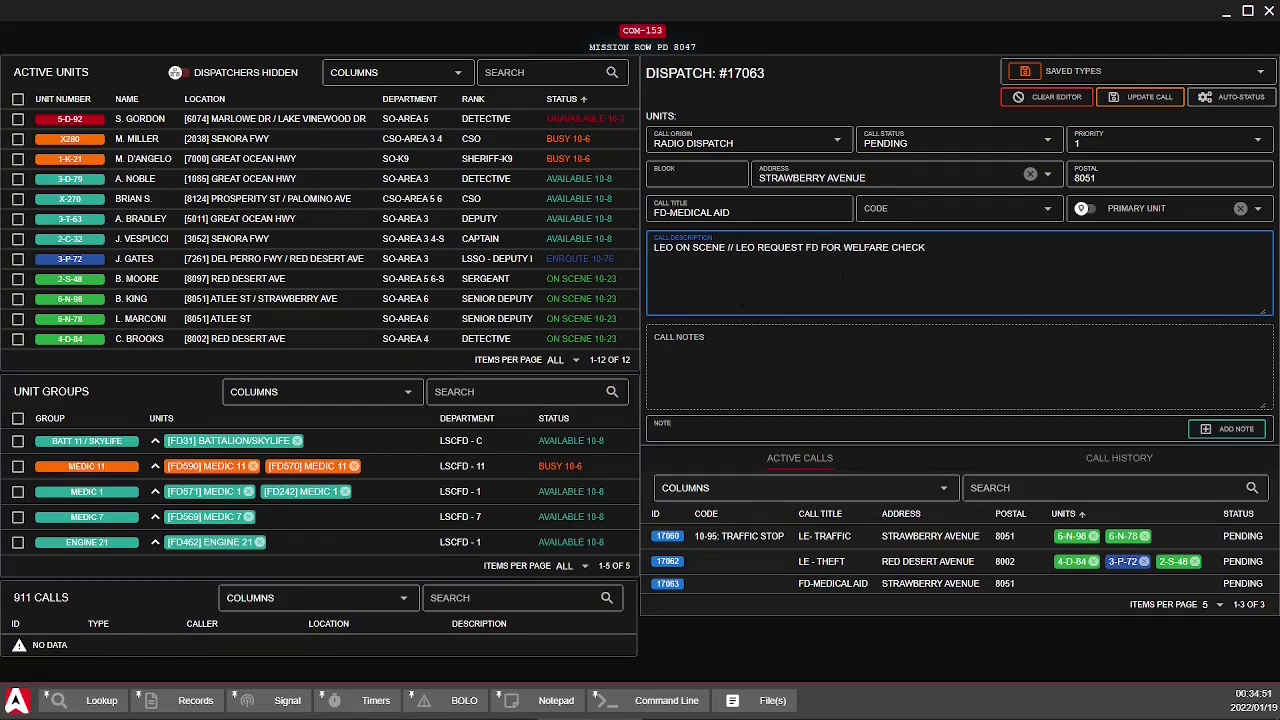
left_click(1160, 96)
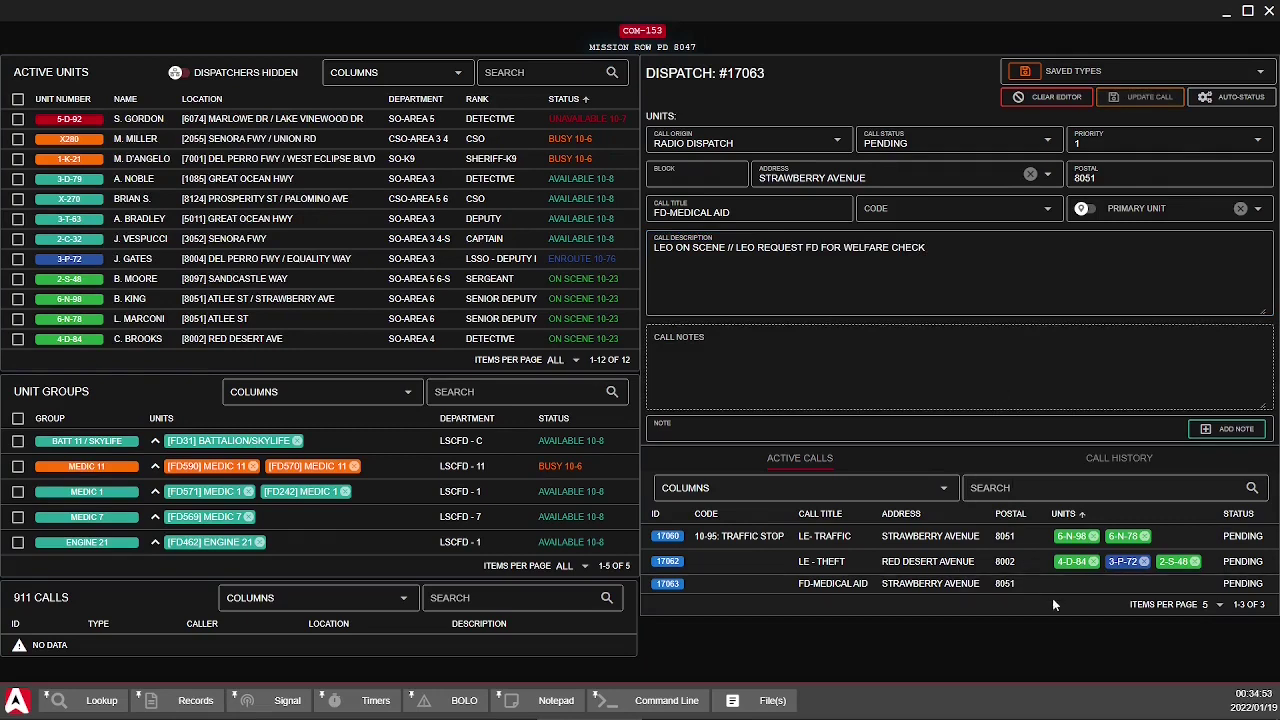
left_click(719, 260)
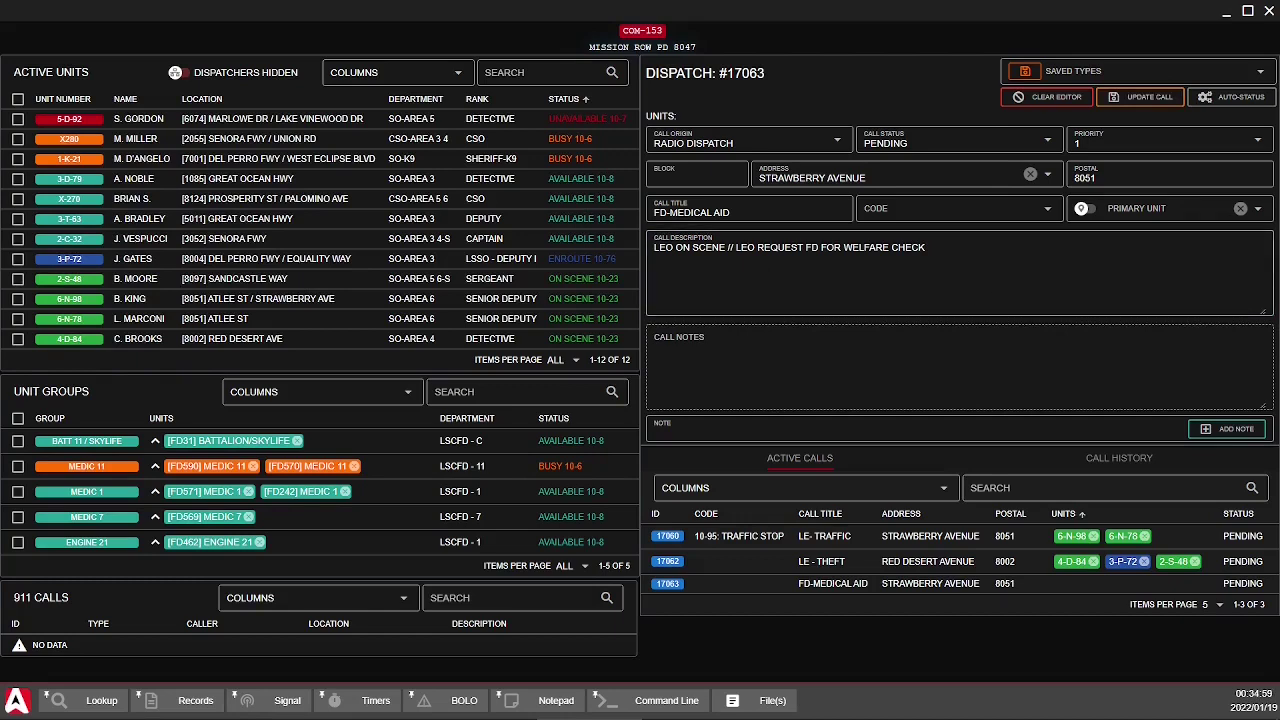
Step: On a cleared form, enter the traffic stop description '5011 SB GOH BLUE 2DOOR MUSCLE CAR91WK.566 OX1'
left_click(1032, 100)
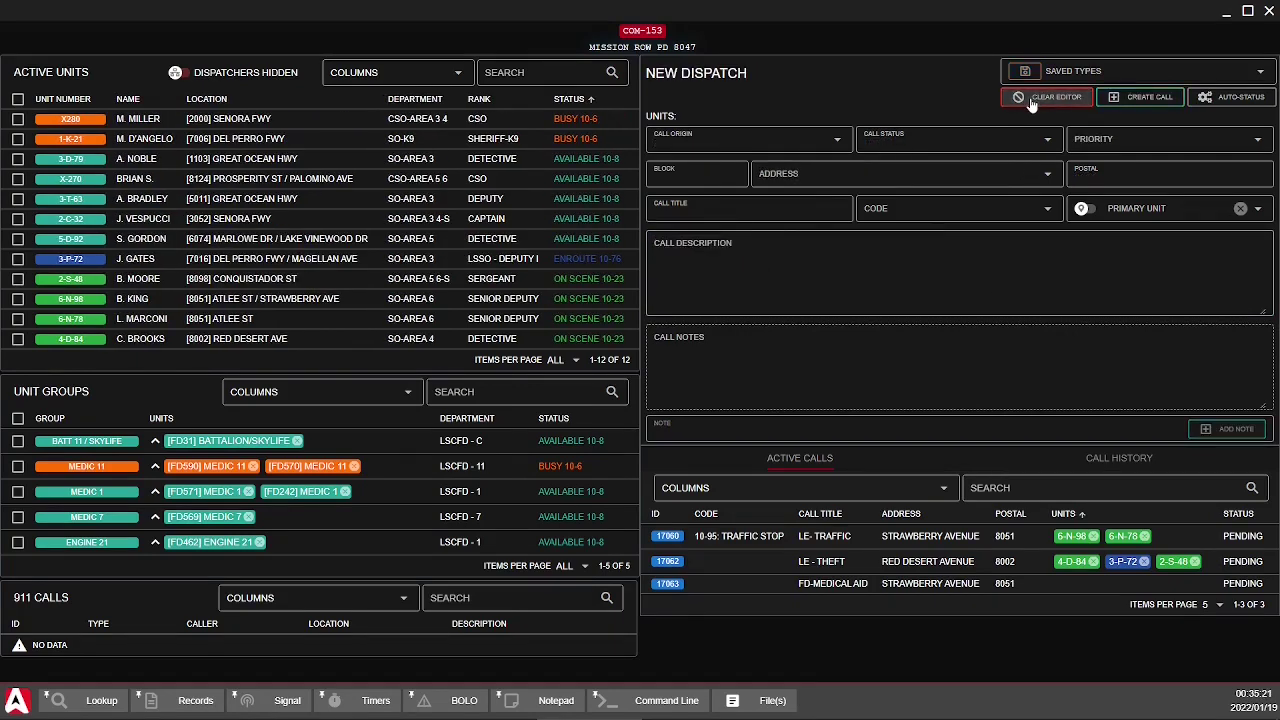
left_click(760, 260)
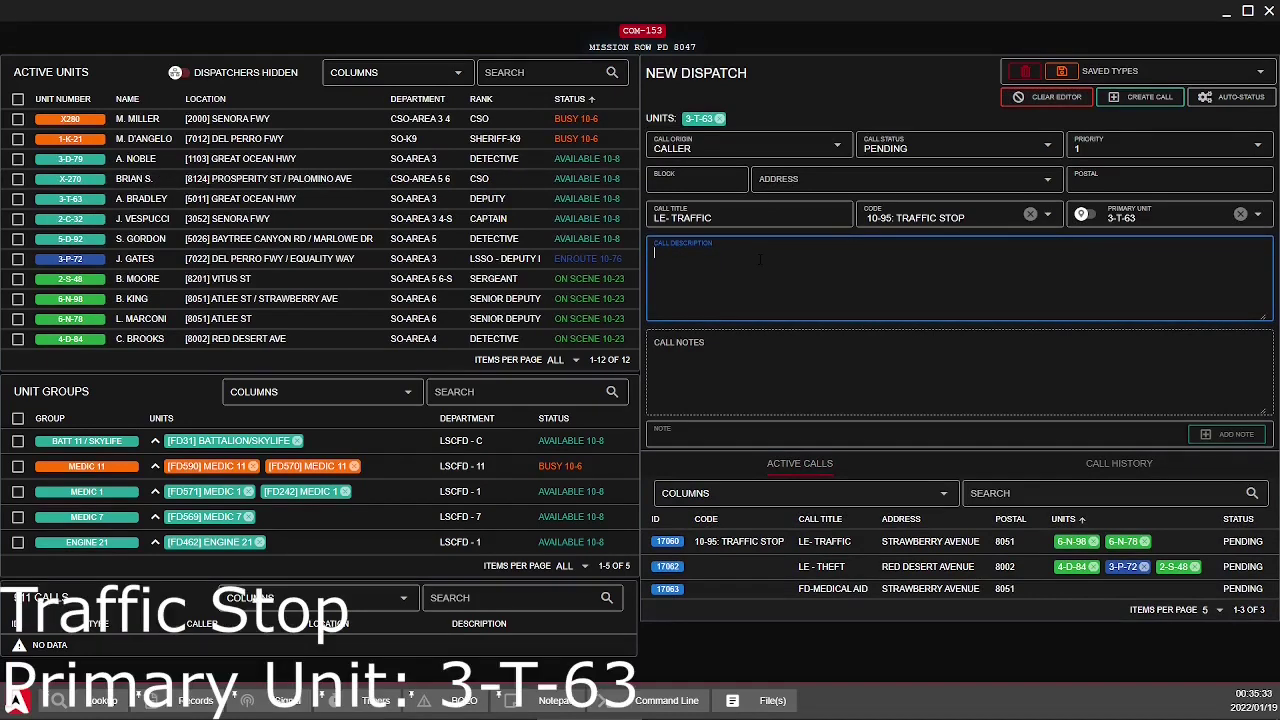
type("5011 SB ")
type("GOH BLUE 2")
type("DOOR MUSCL")
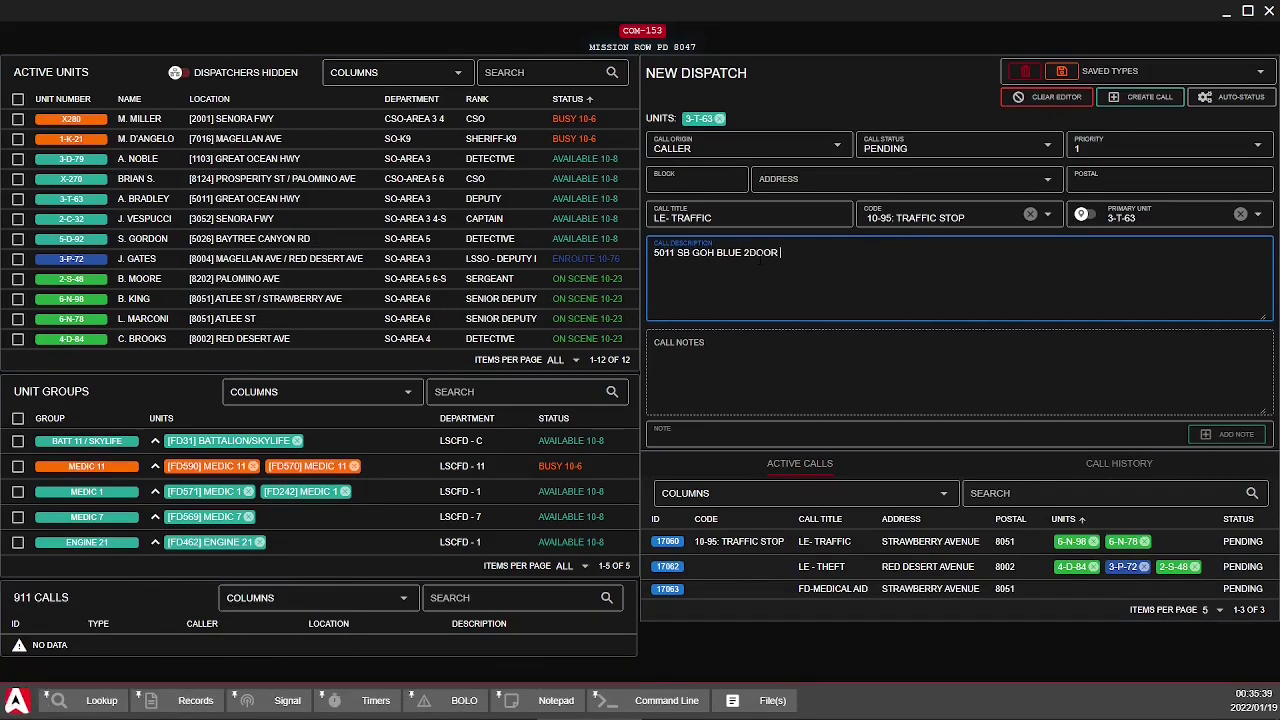
type("E CAR")
type("91WK")
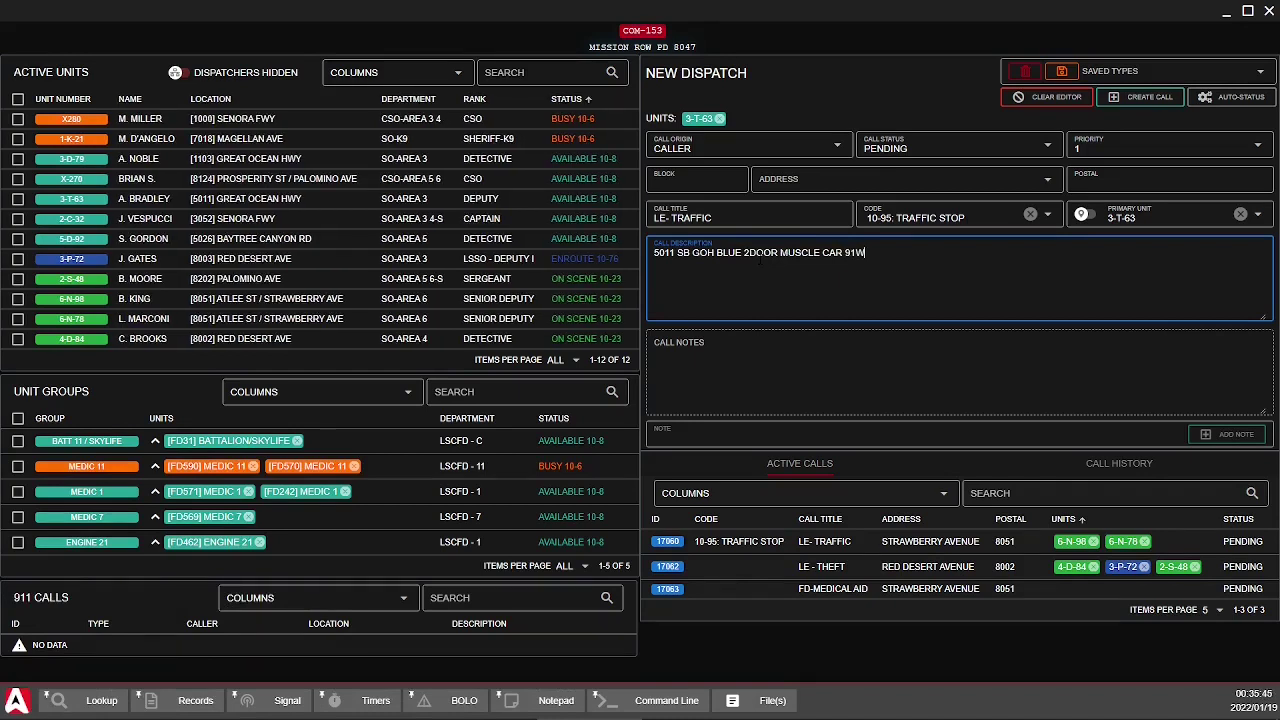
type(".")
type("5")
type("66 OX1")
type(" 0000000000000000000000000000000000")
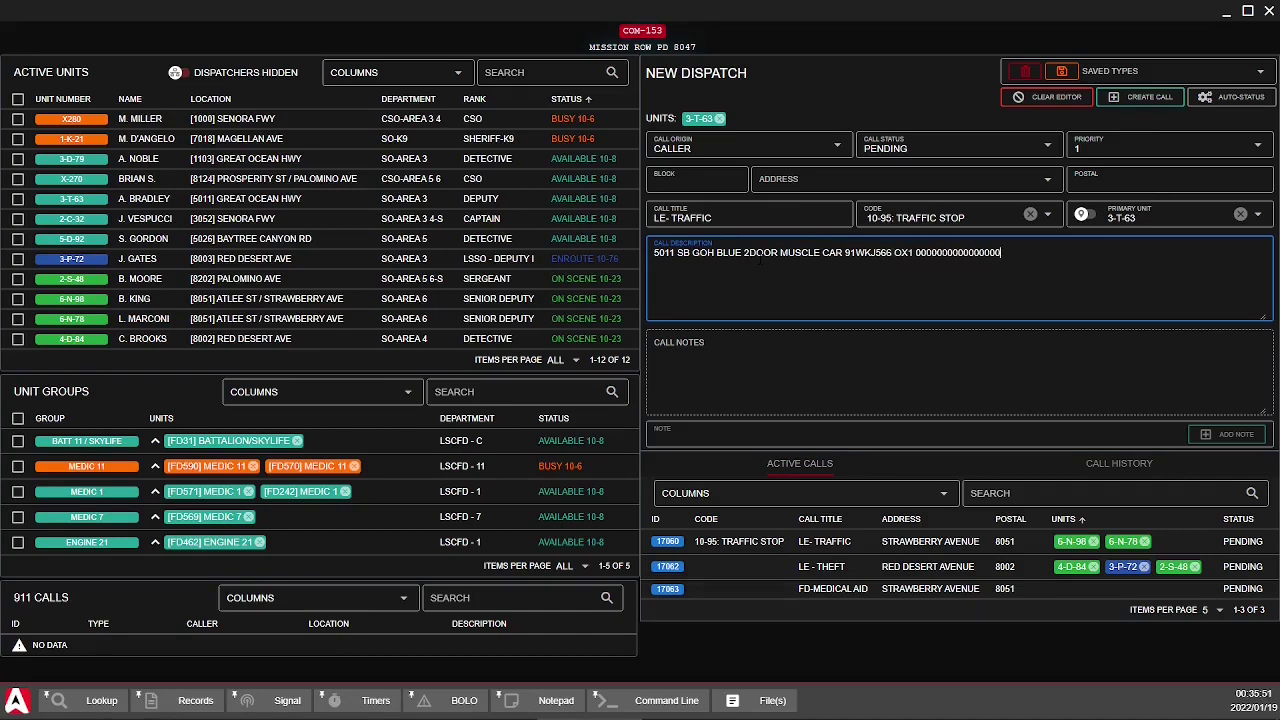
type("00000000000000000000000000000000000000000000000000000000000000000000")
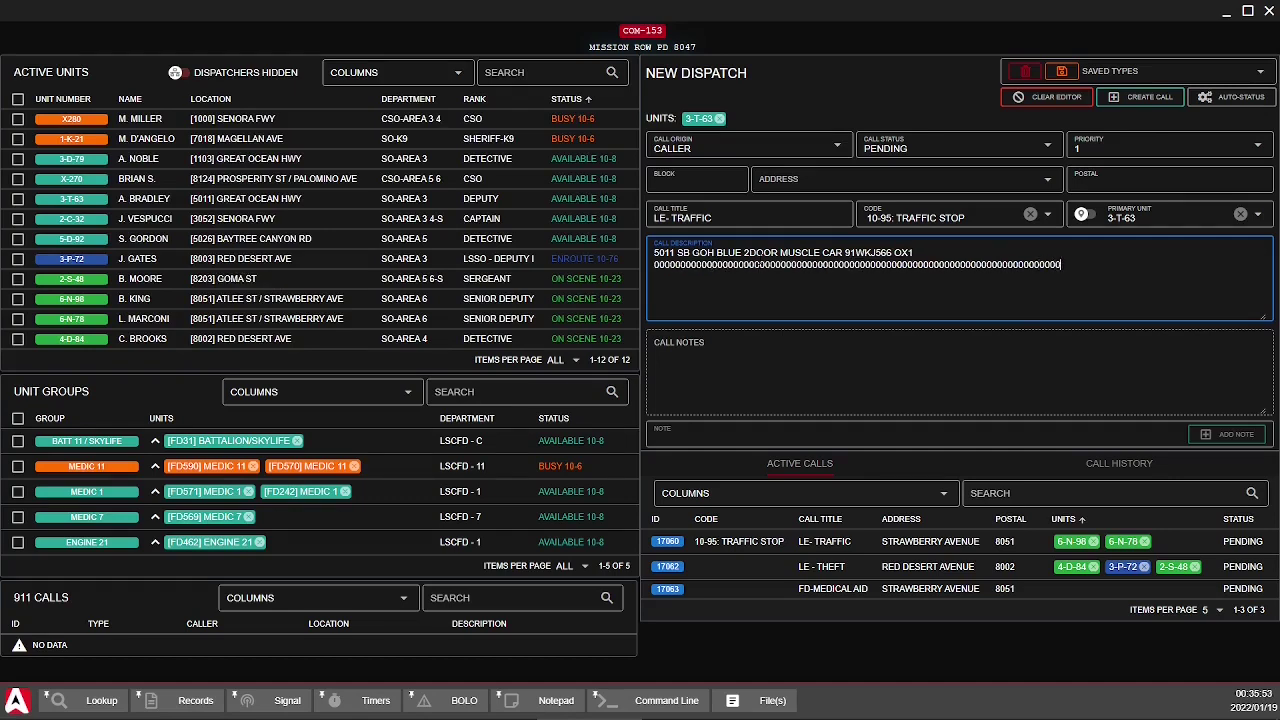
type("000000000000000000000000000000000000000000000000000000000000")
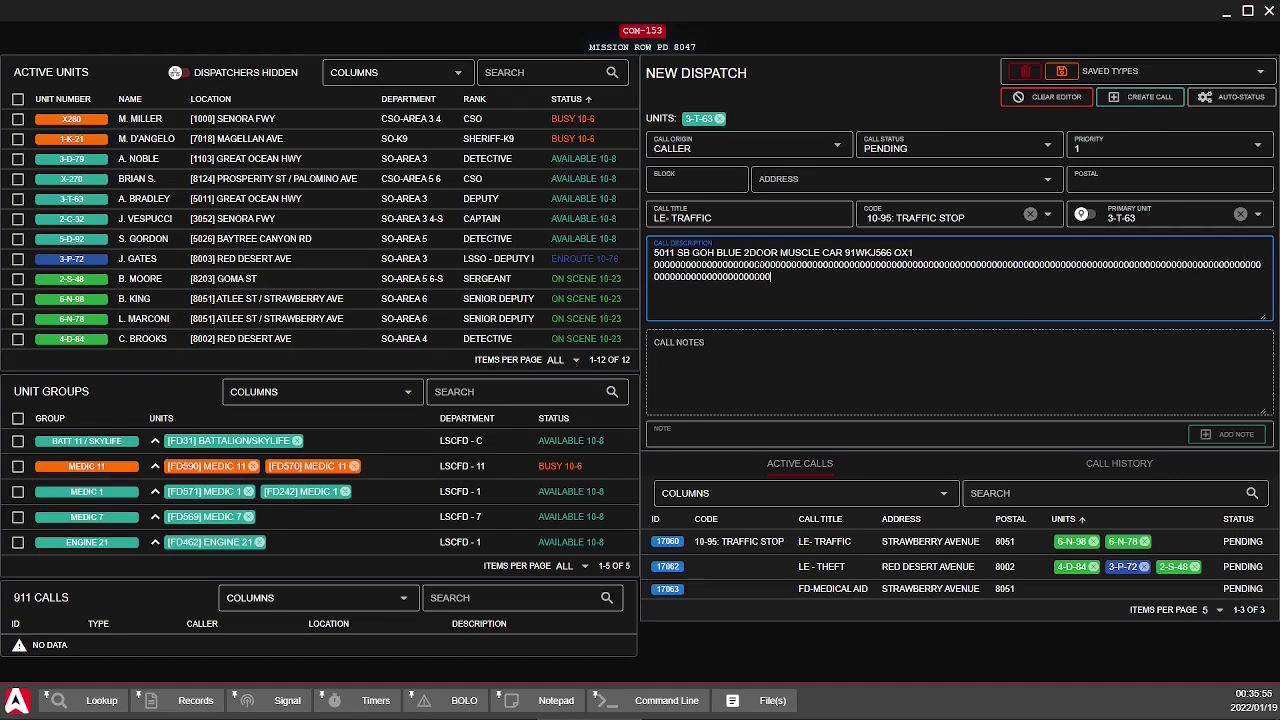
type("0000000000000000000000000000000000000000000000000000000000000000000000000")
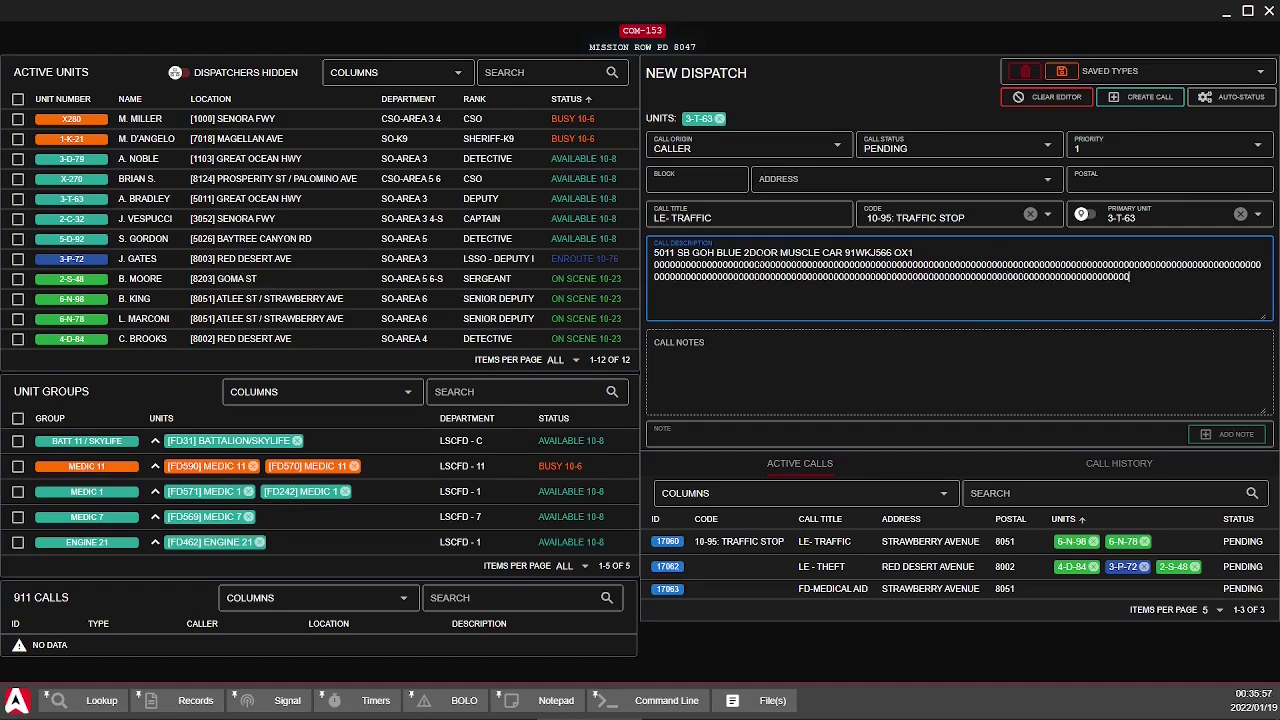
key("ctrl+BackSpace")
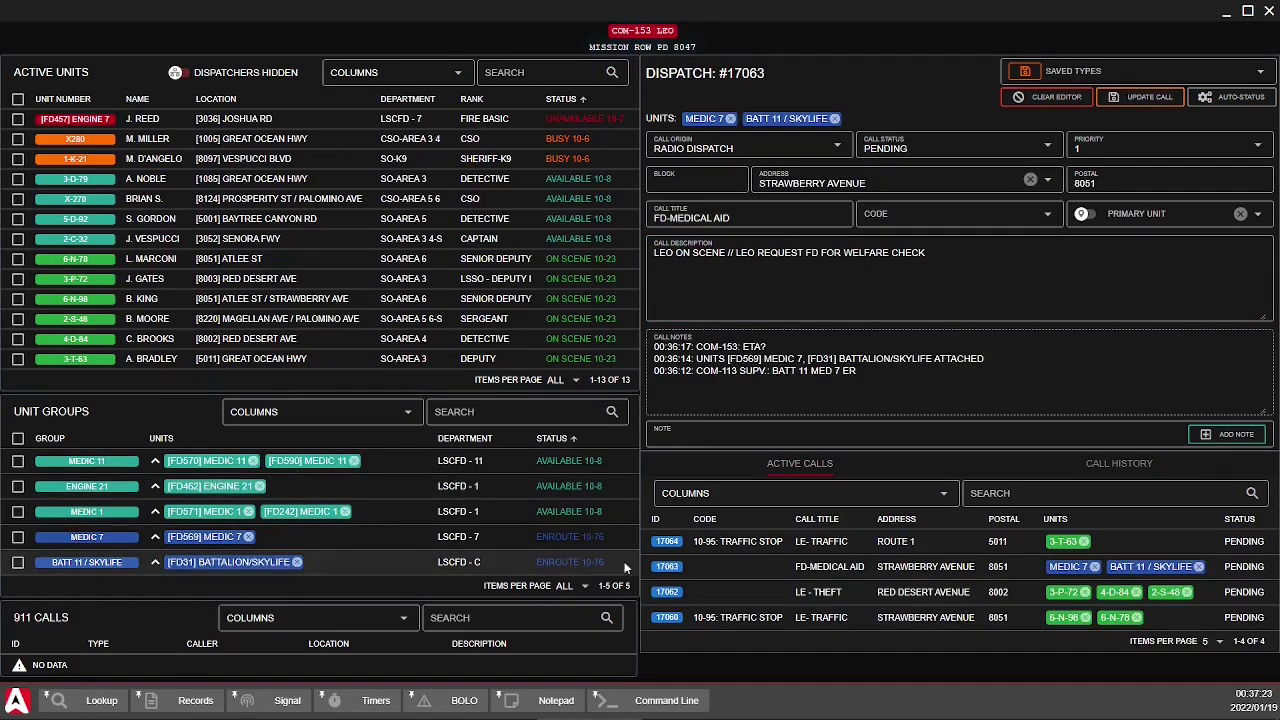
Step: Open theft call 17062 for editing, remove stray zeros from its note, then clear the form
right_click(980, 592)
left_click(1000, 604)
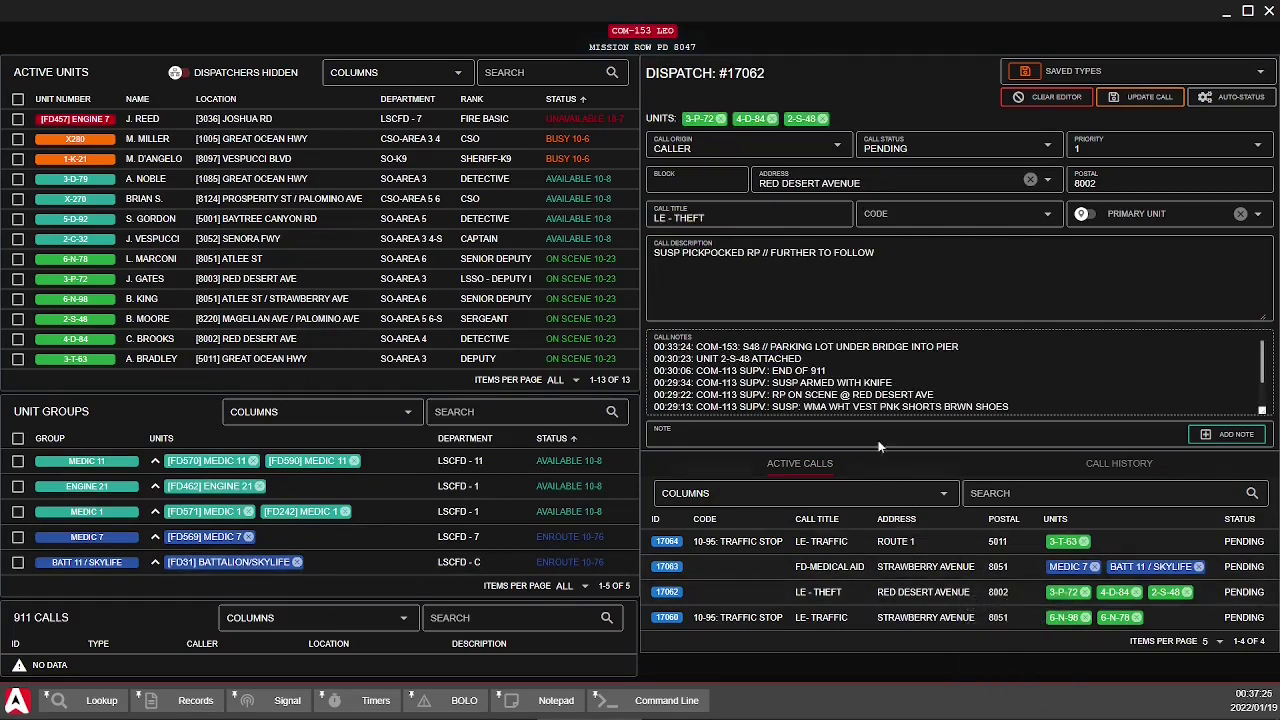
scroll(955, 375, "down", 2)
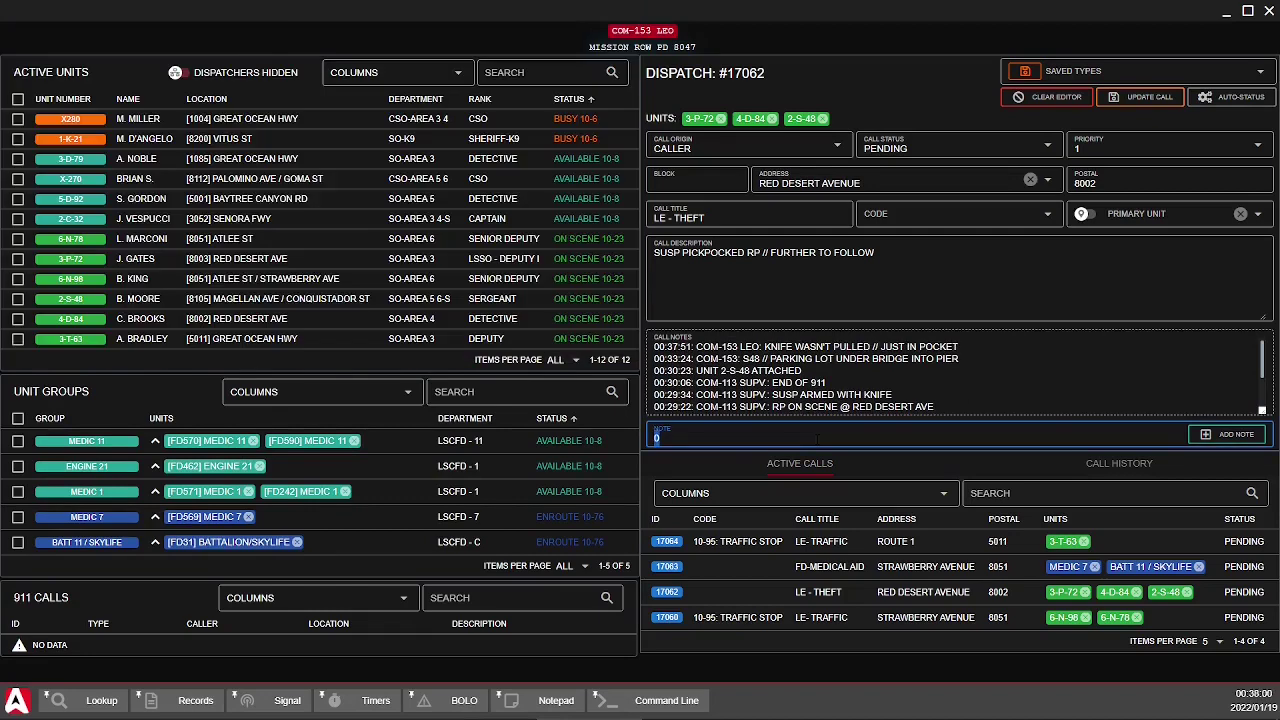
key("BackSpace")
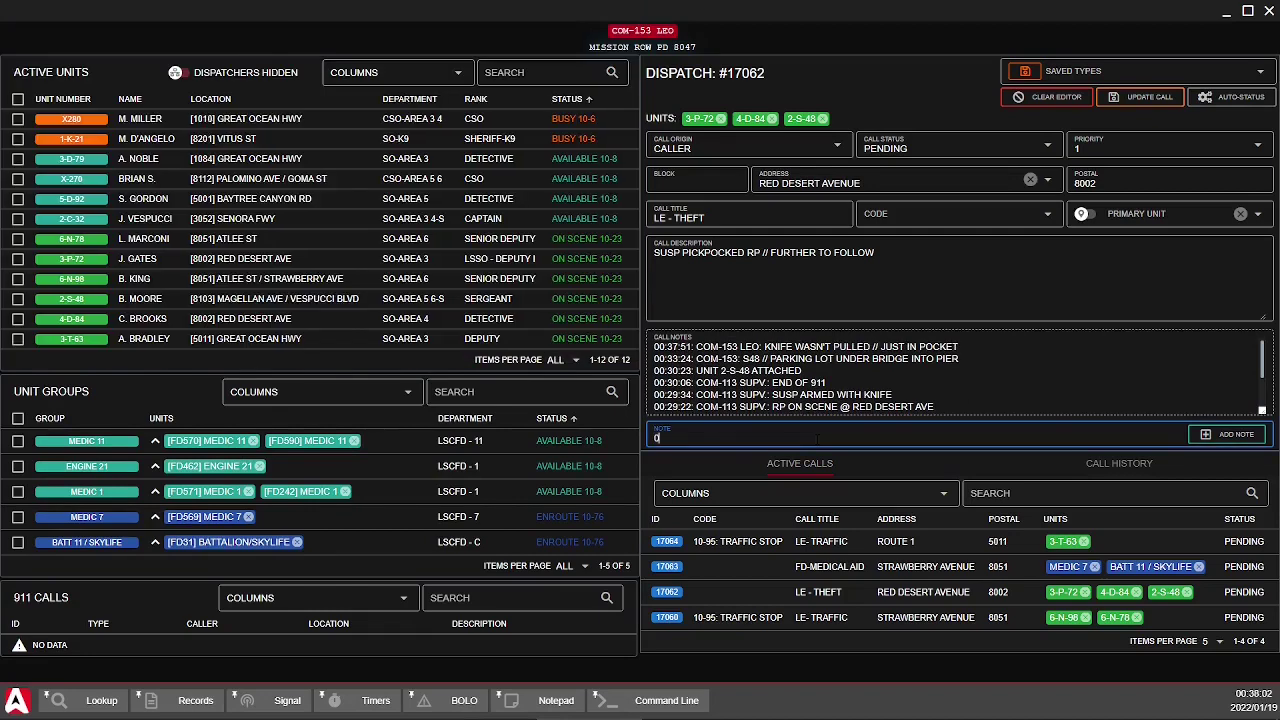
type("00000000000000")
key("ctrl+a")
key("BackSpace")
left_click(1064, 104)
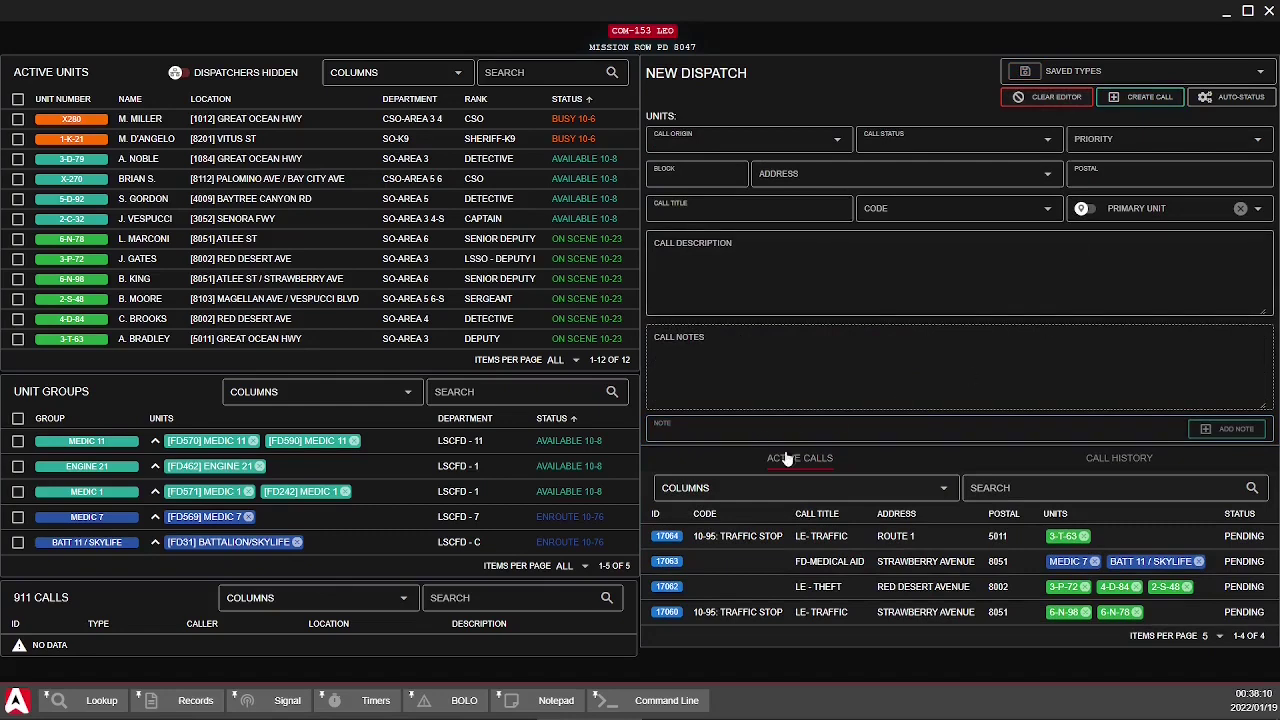
Step: Reload call 17062, attach unit 1-K-21, and save the call
right_click(952, 590)
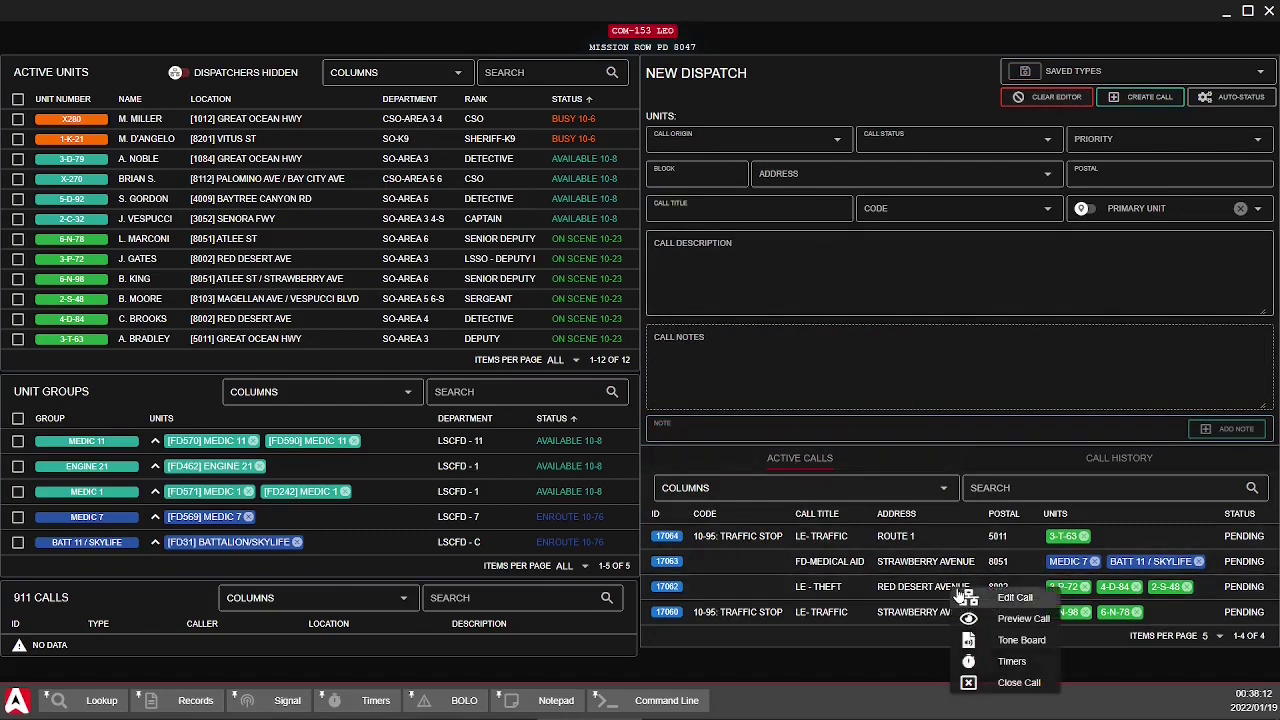
left_click(990, 643)
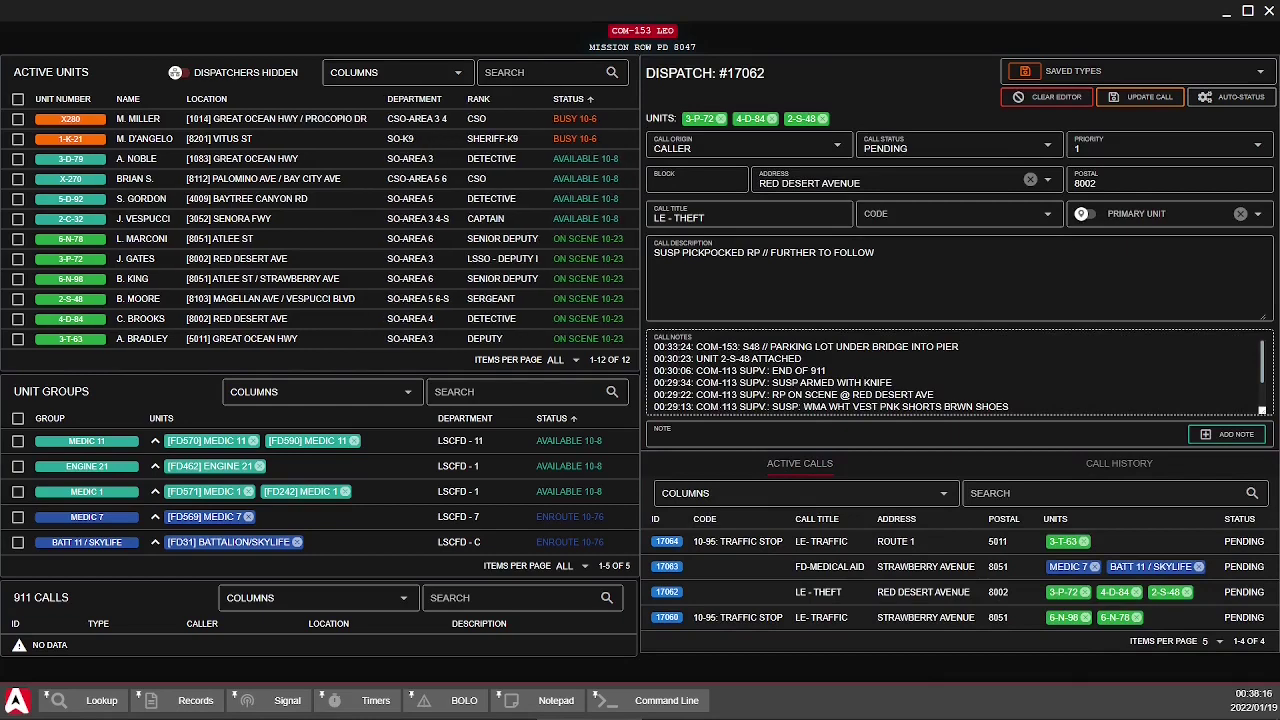
mouse_move(70, 139)
left_mouse_down()
mouse_move(780, 272)
mouse_move(987, 205)
left_mouse_up()
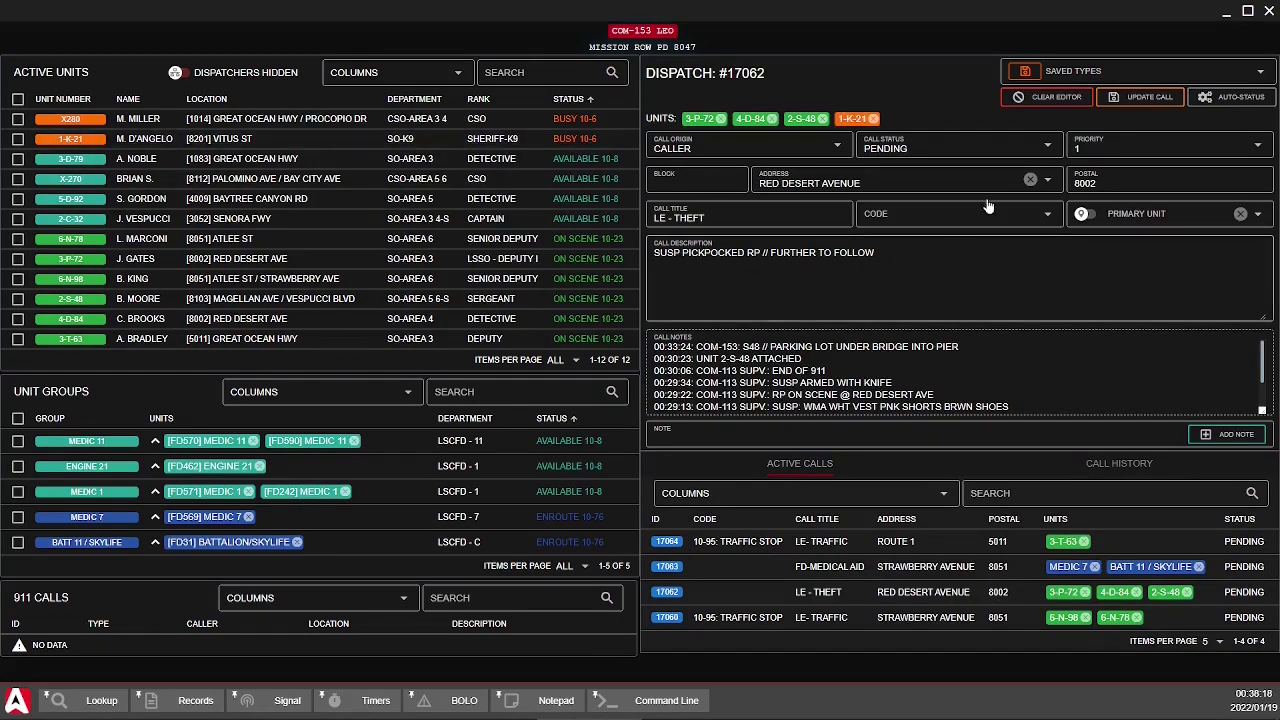
left_click(1125, 105)
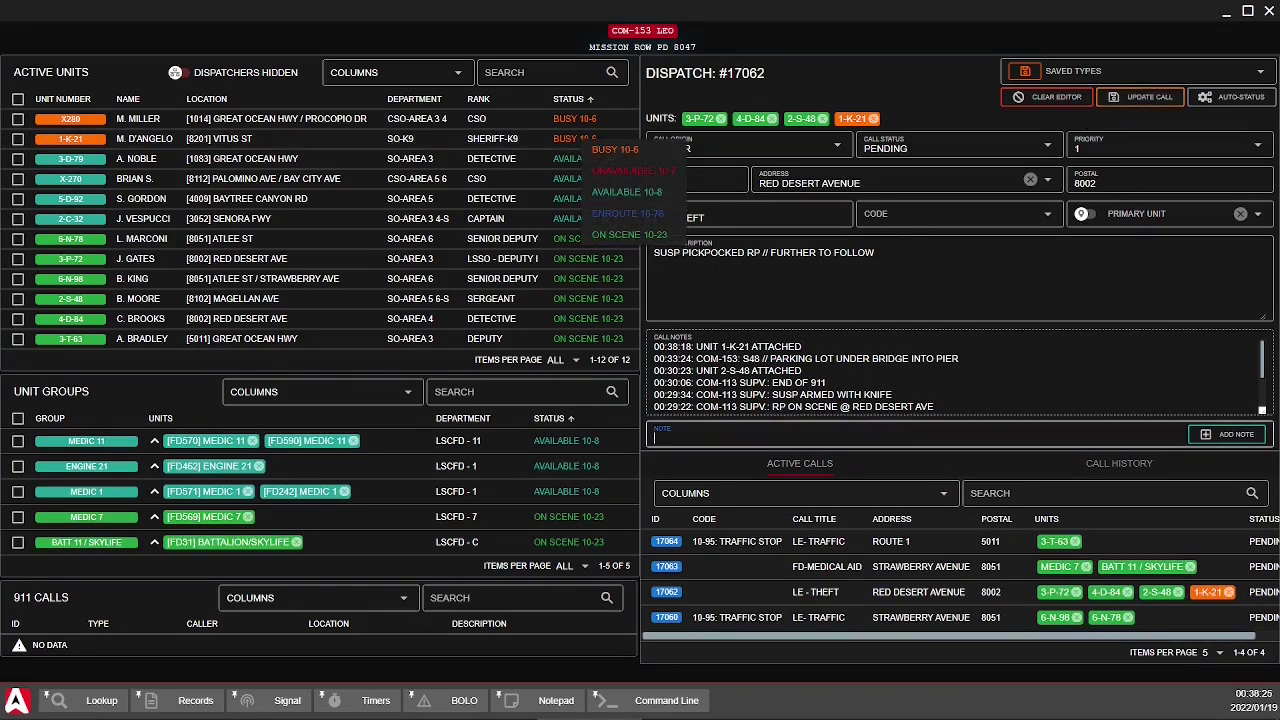
Step: Set 1-K-21 On Scene and review plate 91WKJ566's registration and citation records
left_click(588, 139)
left_click(610, 190)
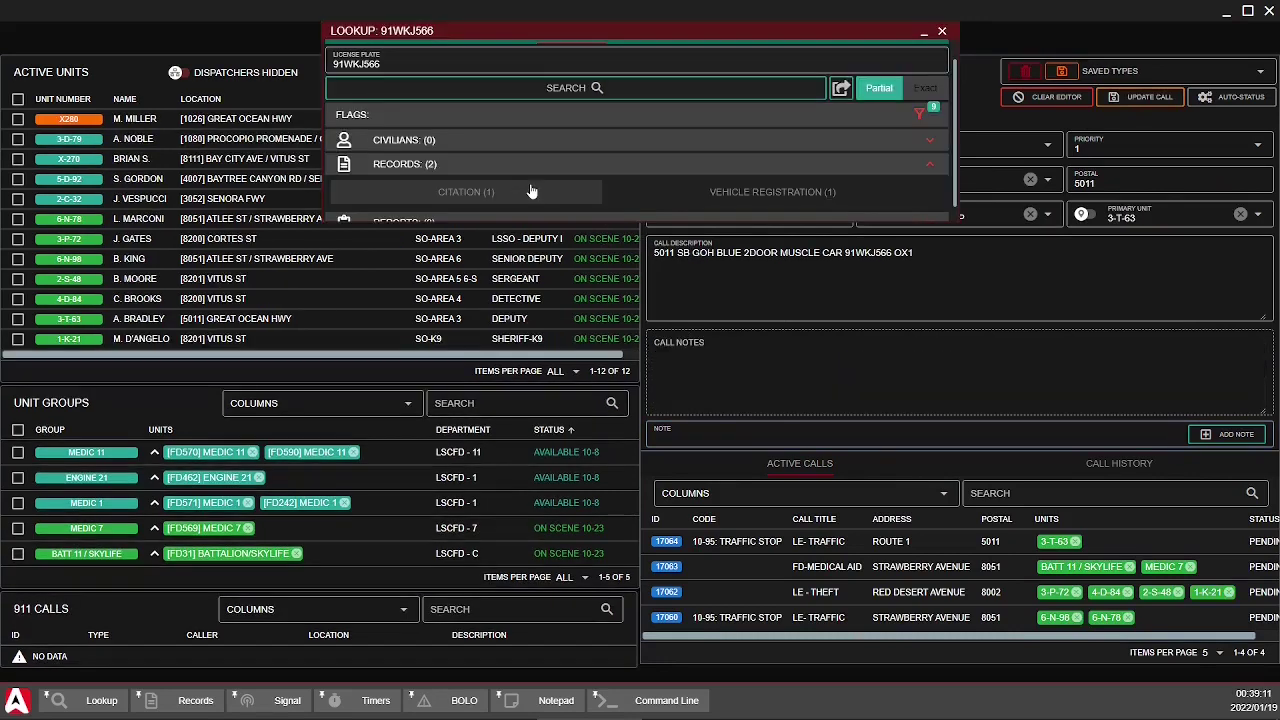
left_click(708, 200)
scroll(666, 186, "down", 1)
left_click(556, 125)
scroll(670, 168, "down", 2)
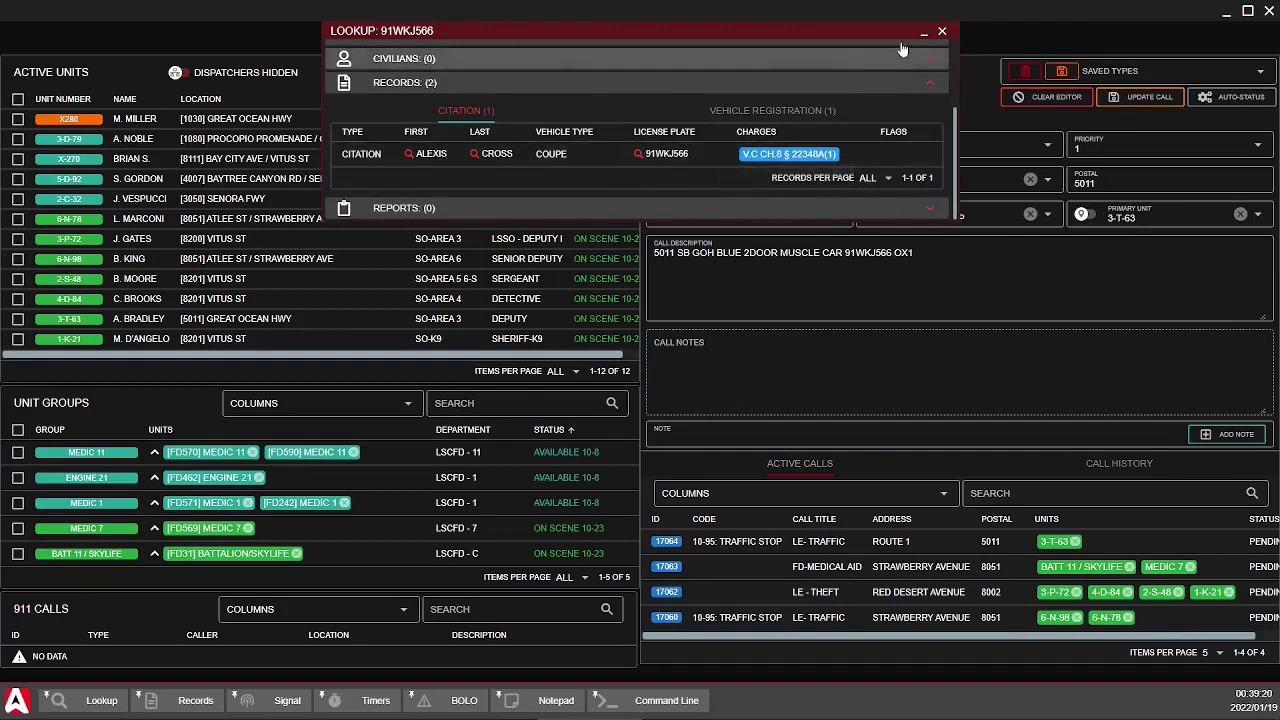
left_click(941, 31)
Step: Detach 6-N-78 from traffic stop 17060 and put Signal 0 into effect
left_click(1128, 617)
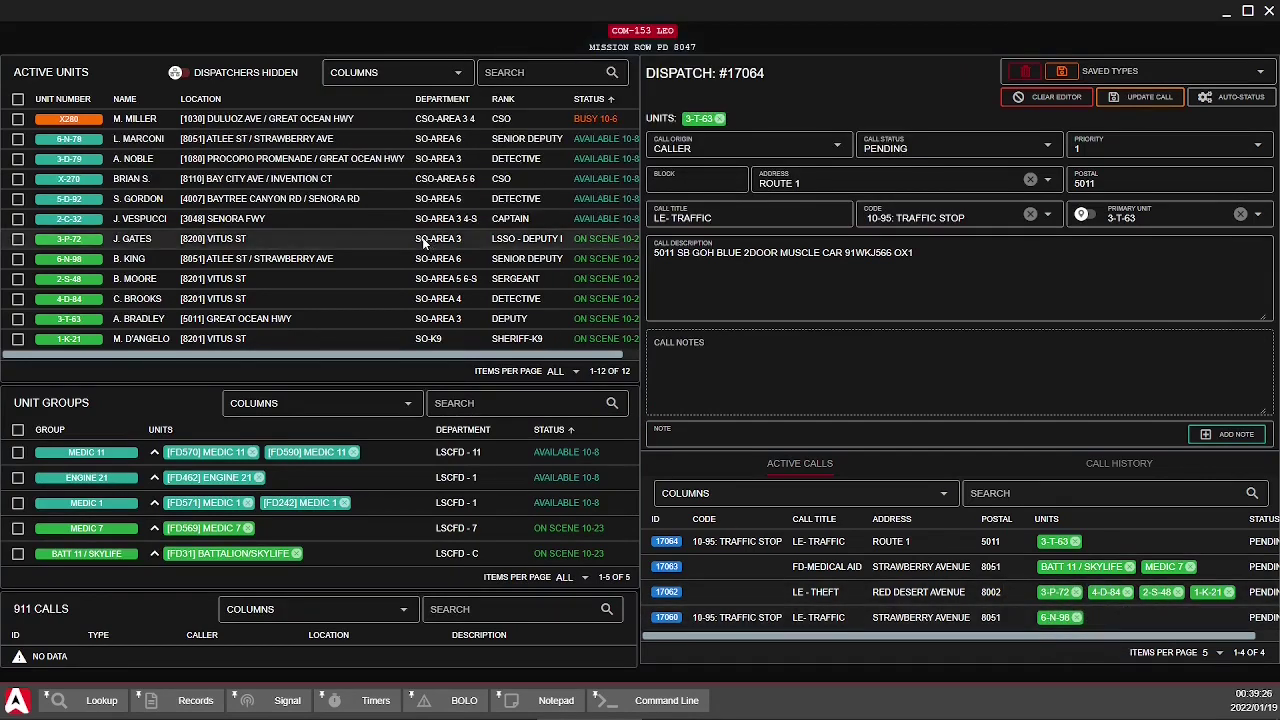
key("F5")
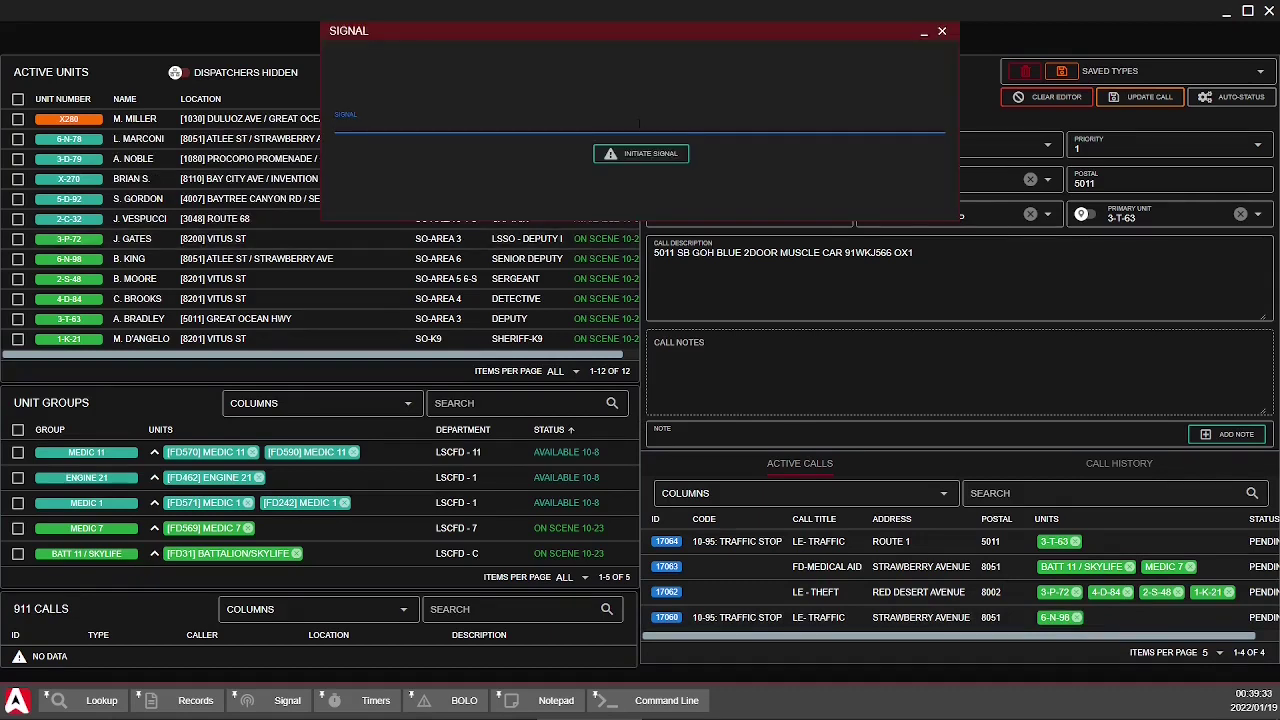
type("0")
key("Return")
left_click_drag(614, 31, 535, 341)
Step: Set 3-D-79 to BUSY 10-6, minimize the signal window, and reopen theft call 17062
left_click(599, 162)
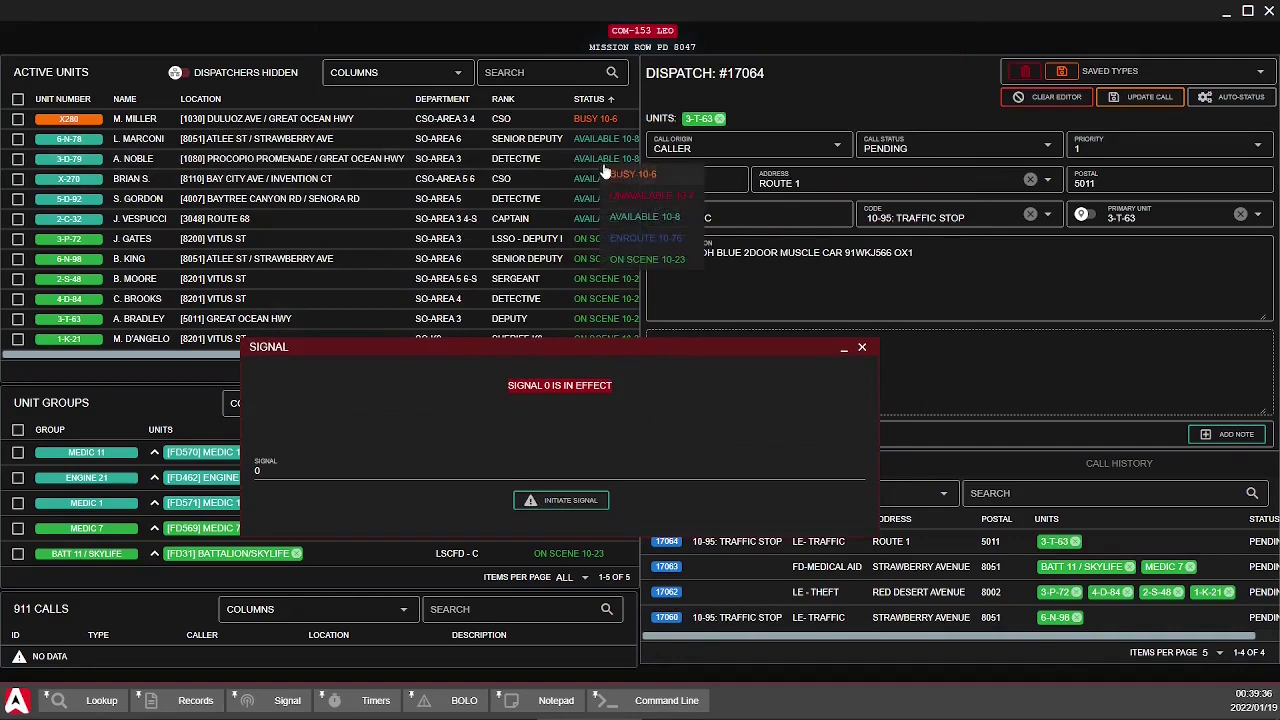
left_click(640, 174)
left_click(340, 470)
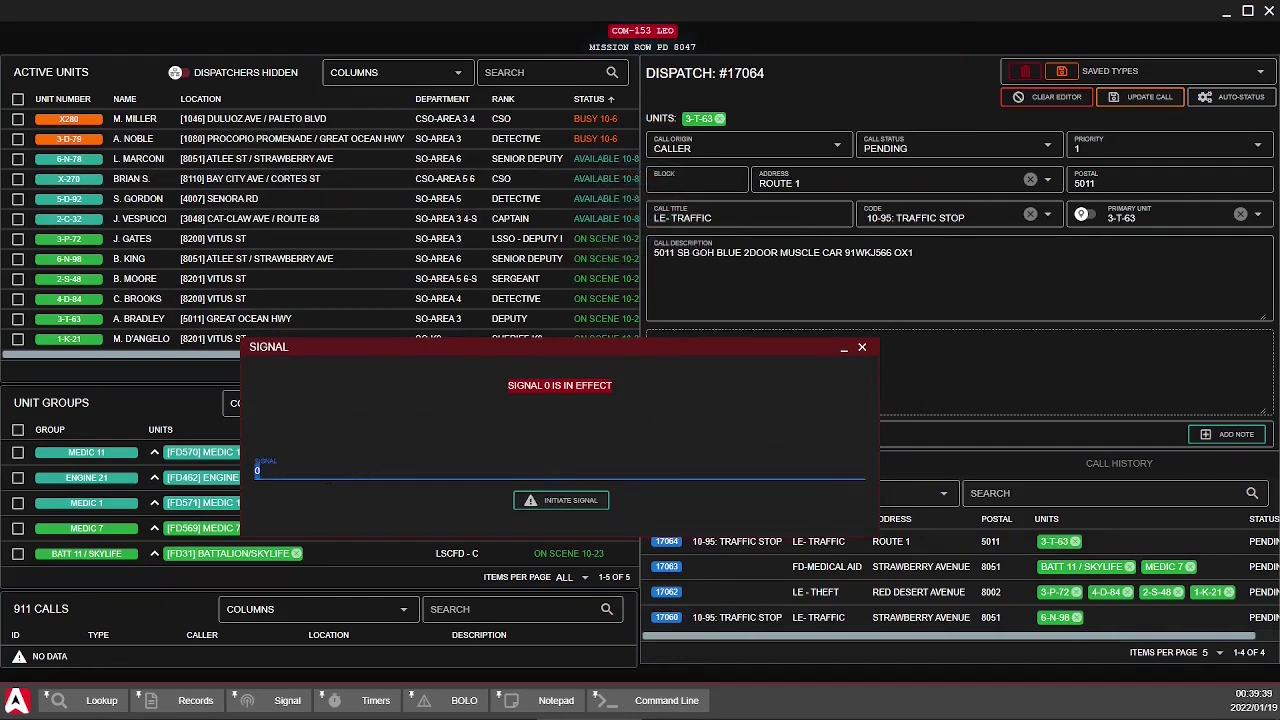
left_click(843, 350)
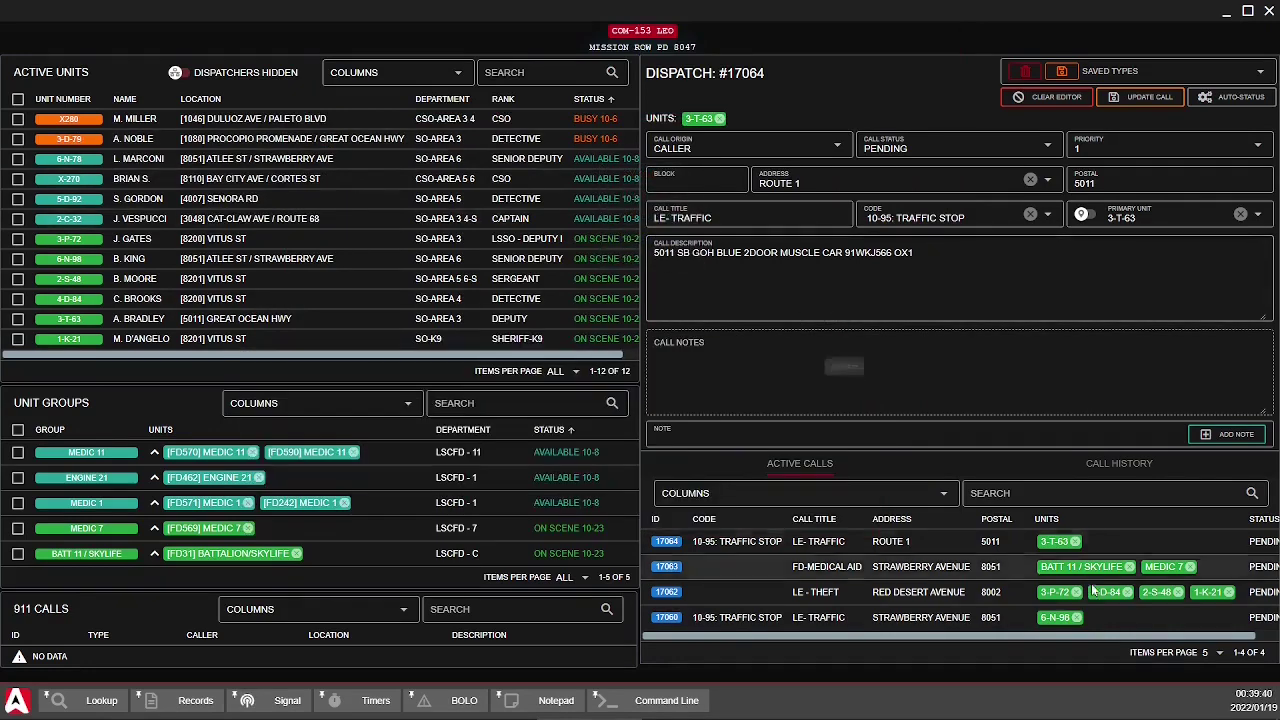
right_click(980, 592)
left_click(1035, 599)
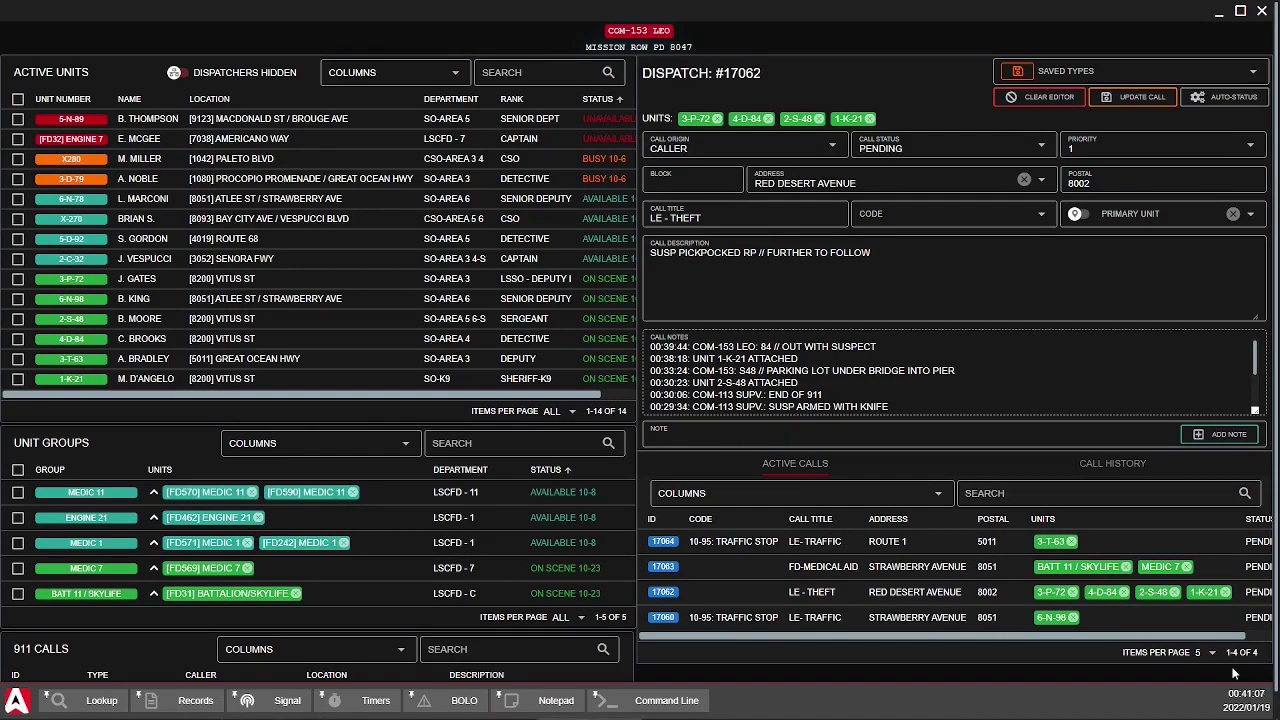
Step: Bring up the options menu for theft call 17062 in the active calls list
right_click(983, 592)
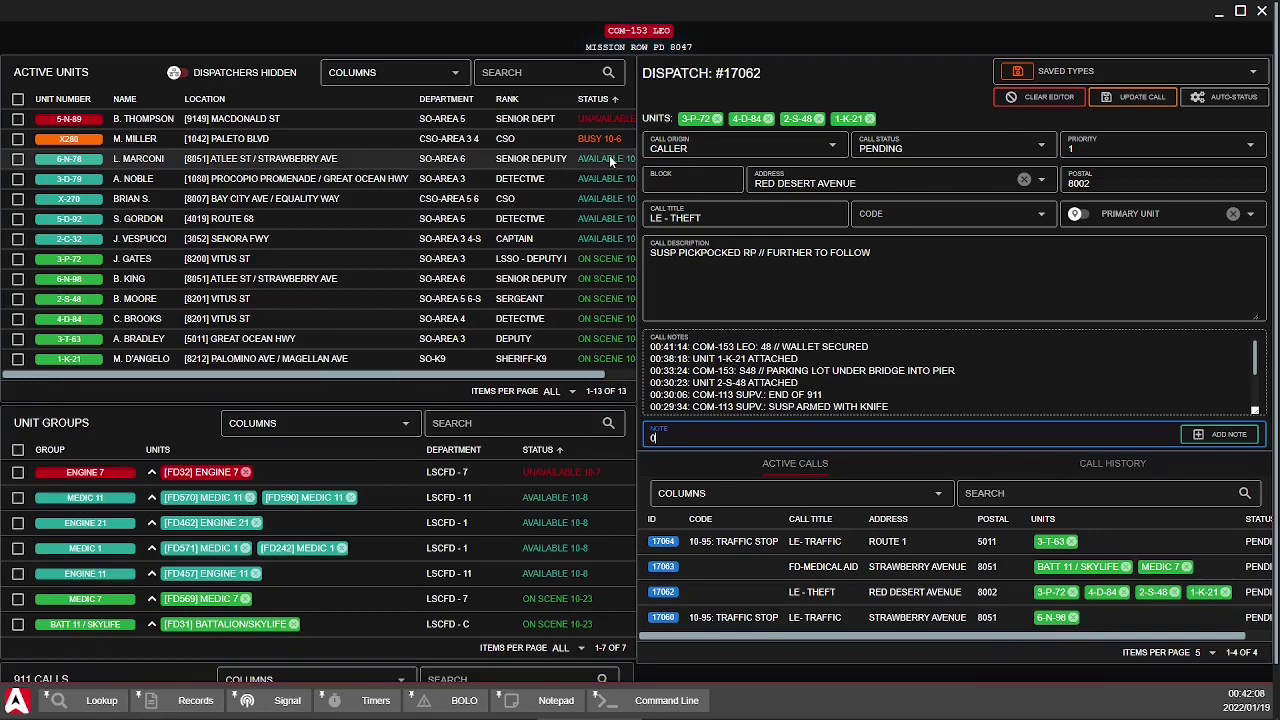
type("00000")
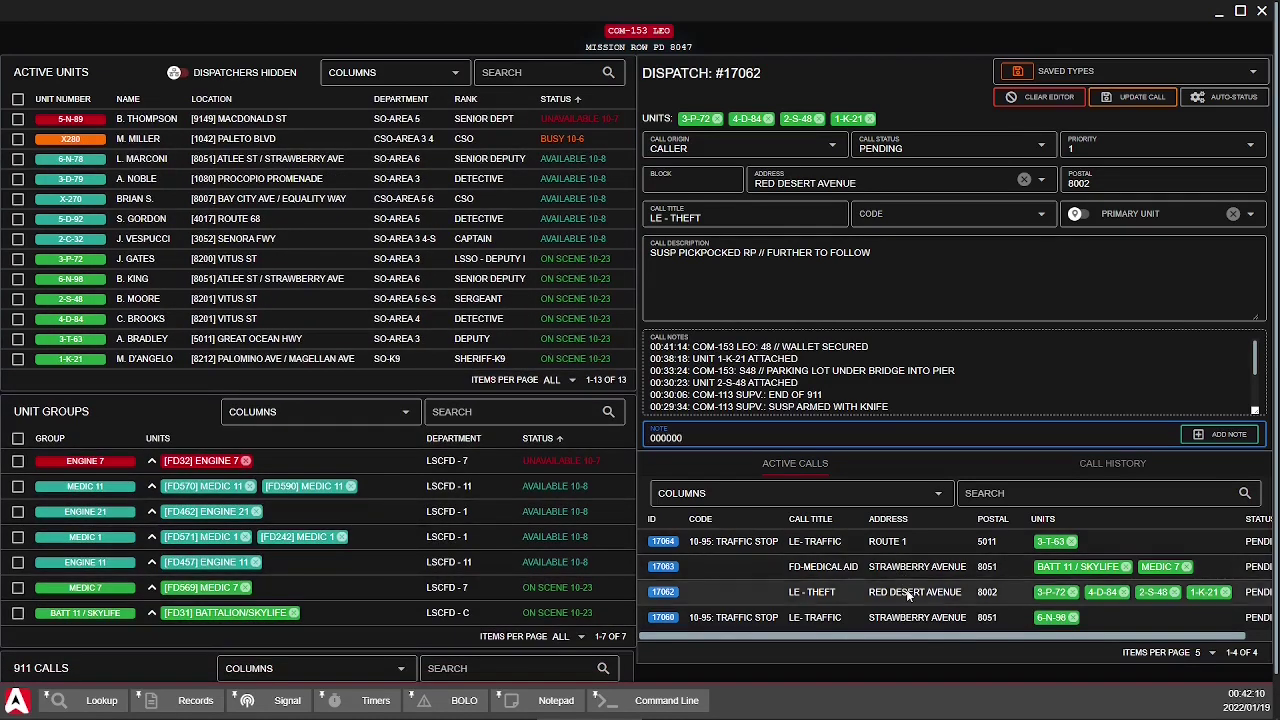
right_click(908, 594)
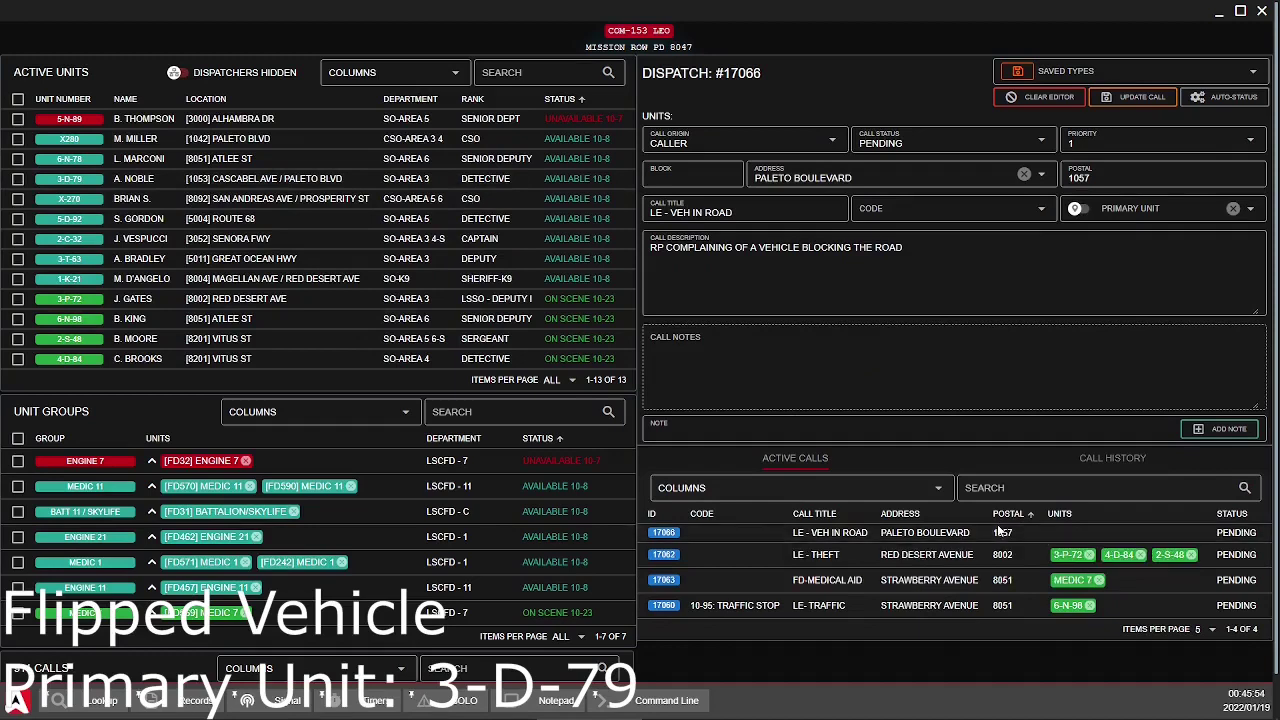
Step: Sort active calls by units, then attach 3-D-79 and X280 to call 17066 and save it
left_click(1060, 514)
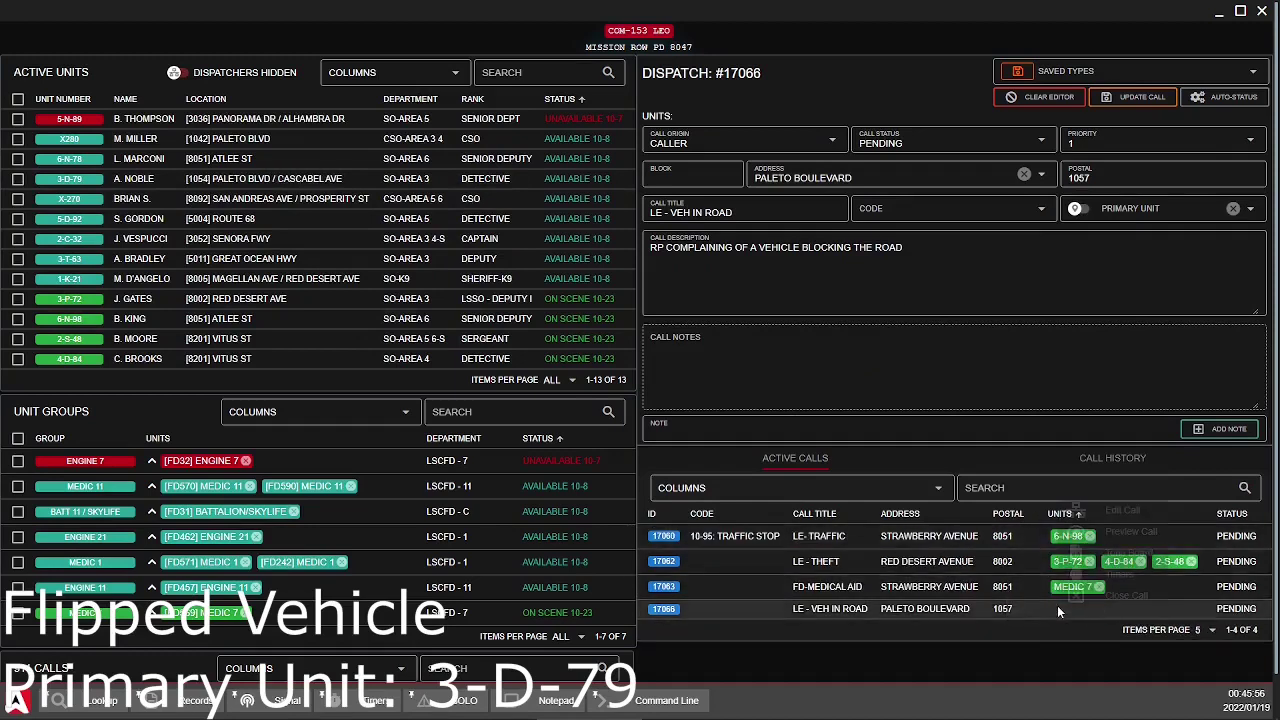
right_click(1060, 606)
left_click(1083, 511)
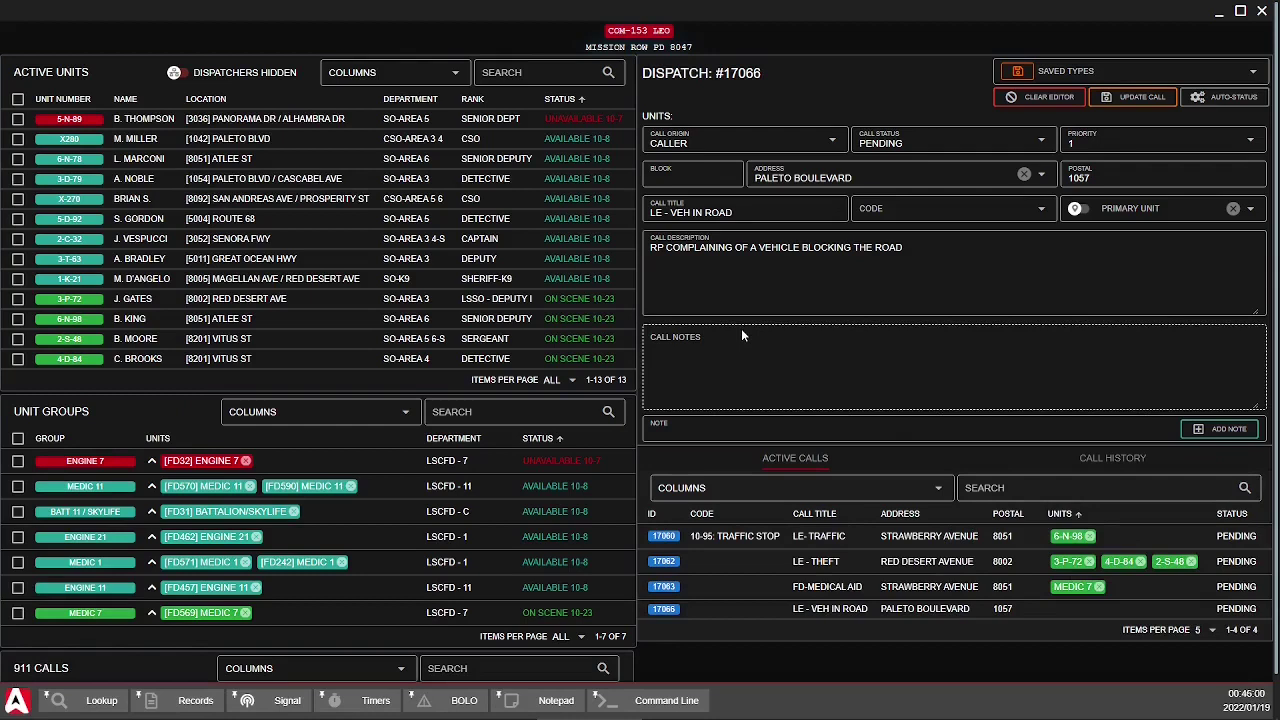
left_click_drag(69, 178, 760, 268)
mouse_move(72, 147)
left_mouse_down()
mouse_move(560, 208)
mouse_move(785, 255)
left_mouse_up()
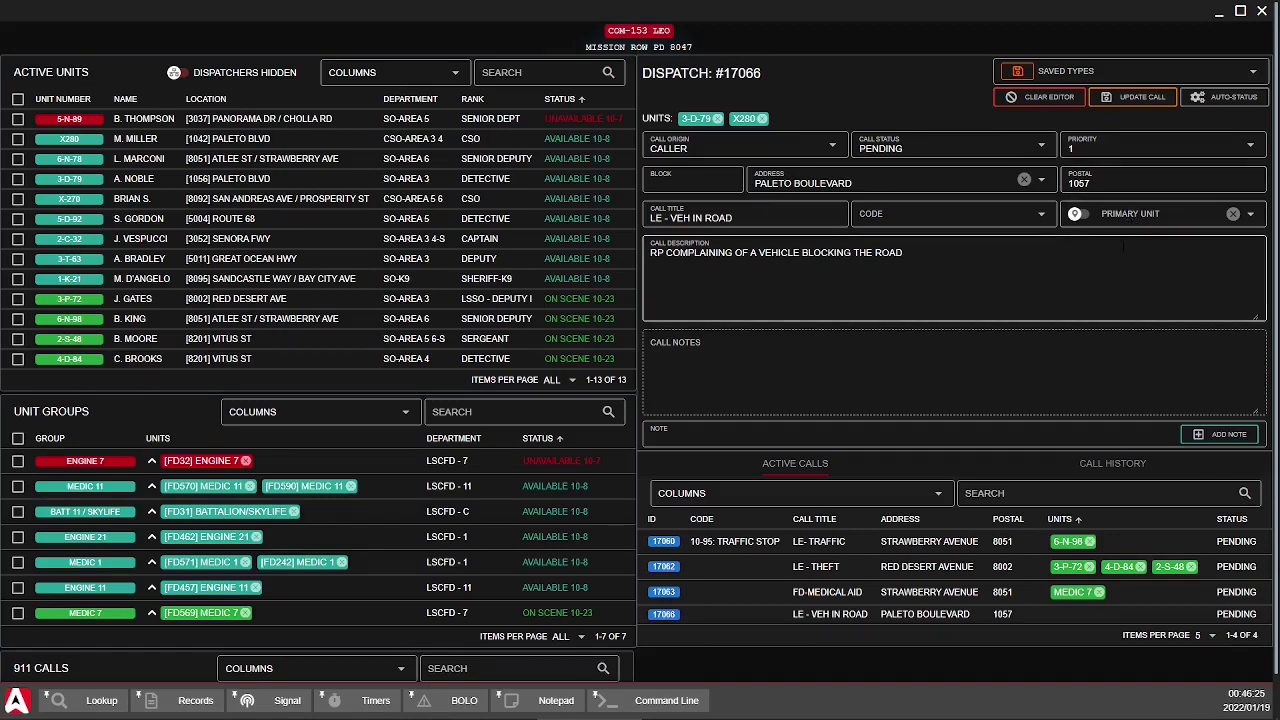
left_click(1141, 113)
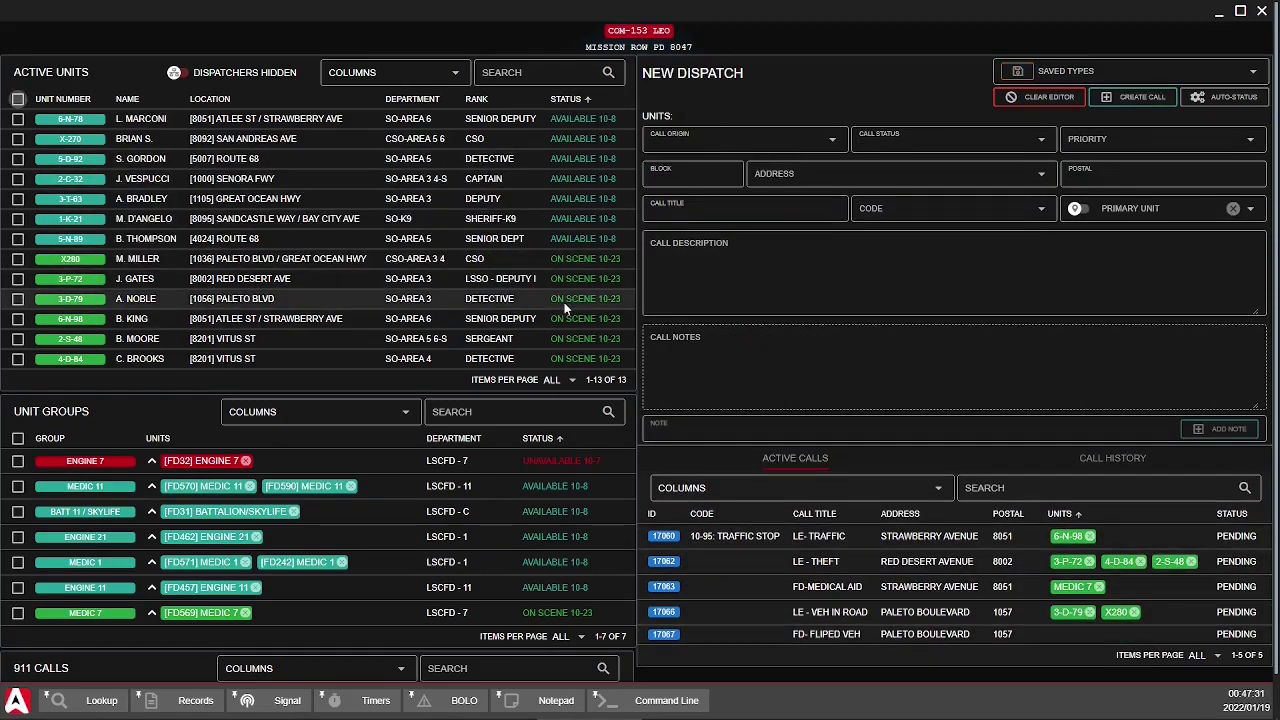
Step: Set X280 Enroute 10-76 and add note 'VEHICLE OX1 // DRIVER SEEMS FINE' to call 17067
left_click(586, 259)
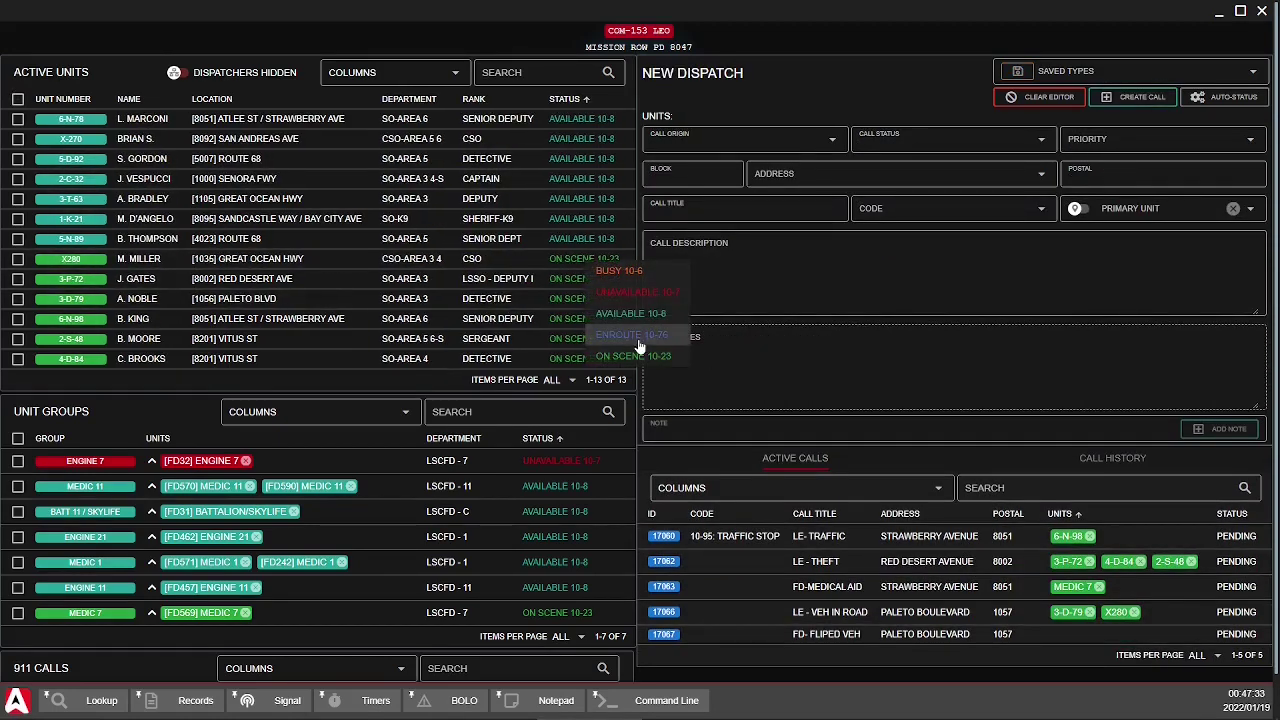
left_click(630, 334)
right_click(948, 635)
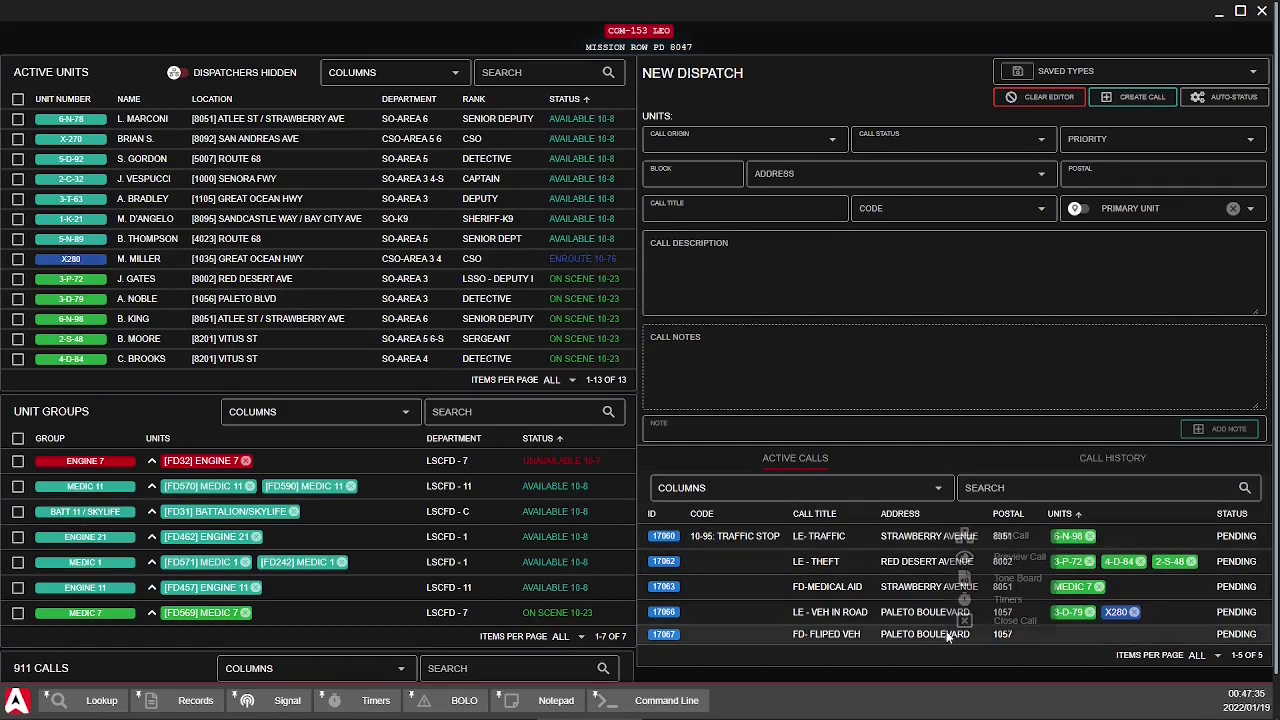
left_click(968, 536)
left_click(842, 427)
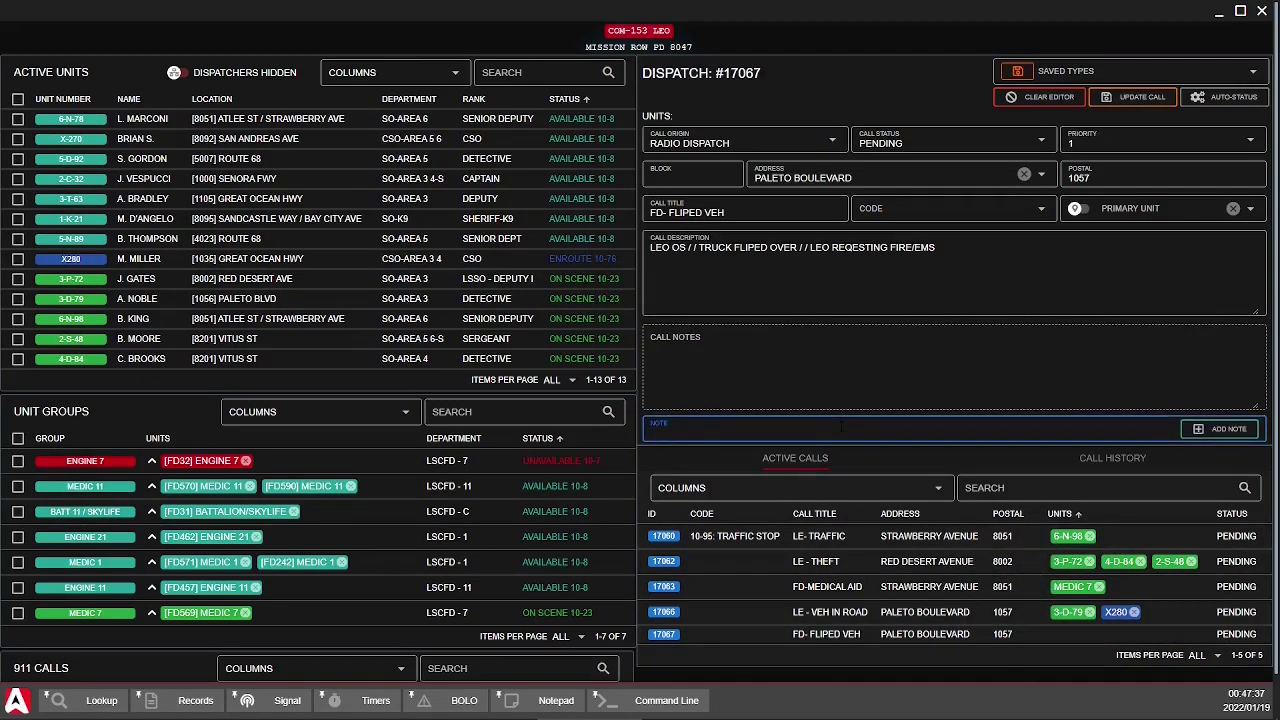
type("VEHICLE OX1 ")
type("//")
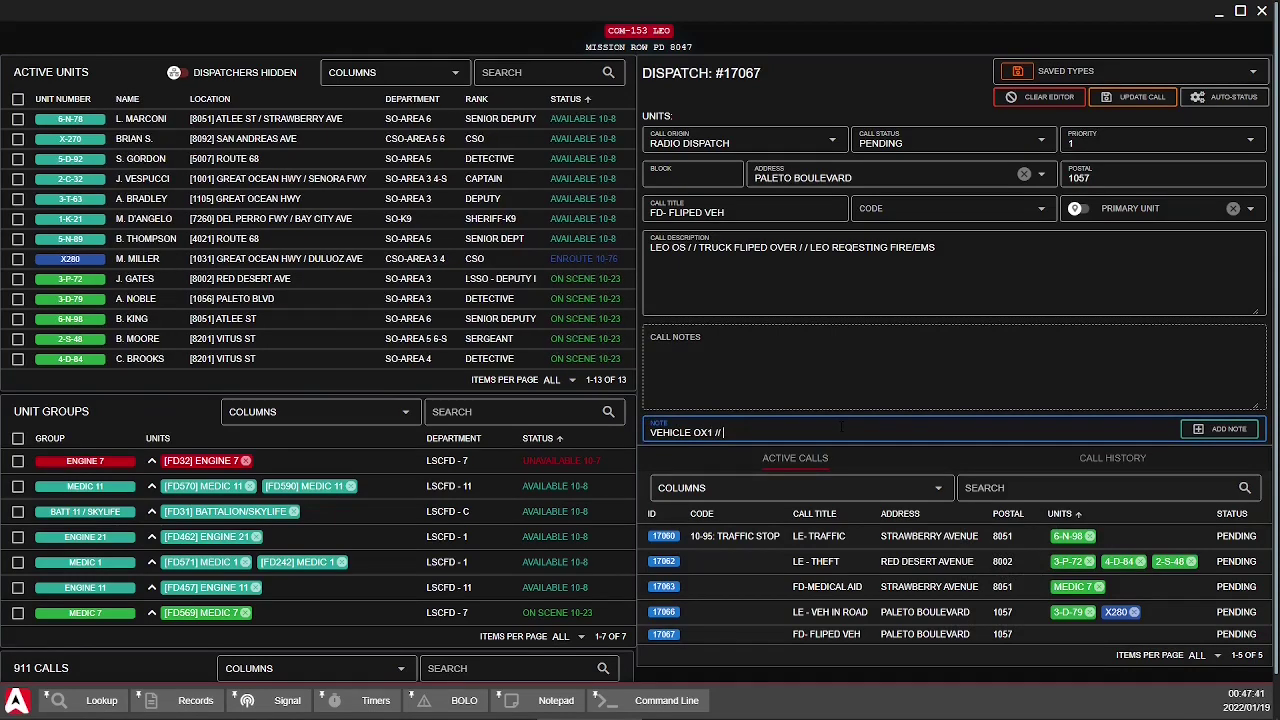
type(" DRIVER SEEMS FINE")
key("Return")
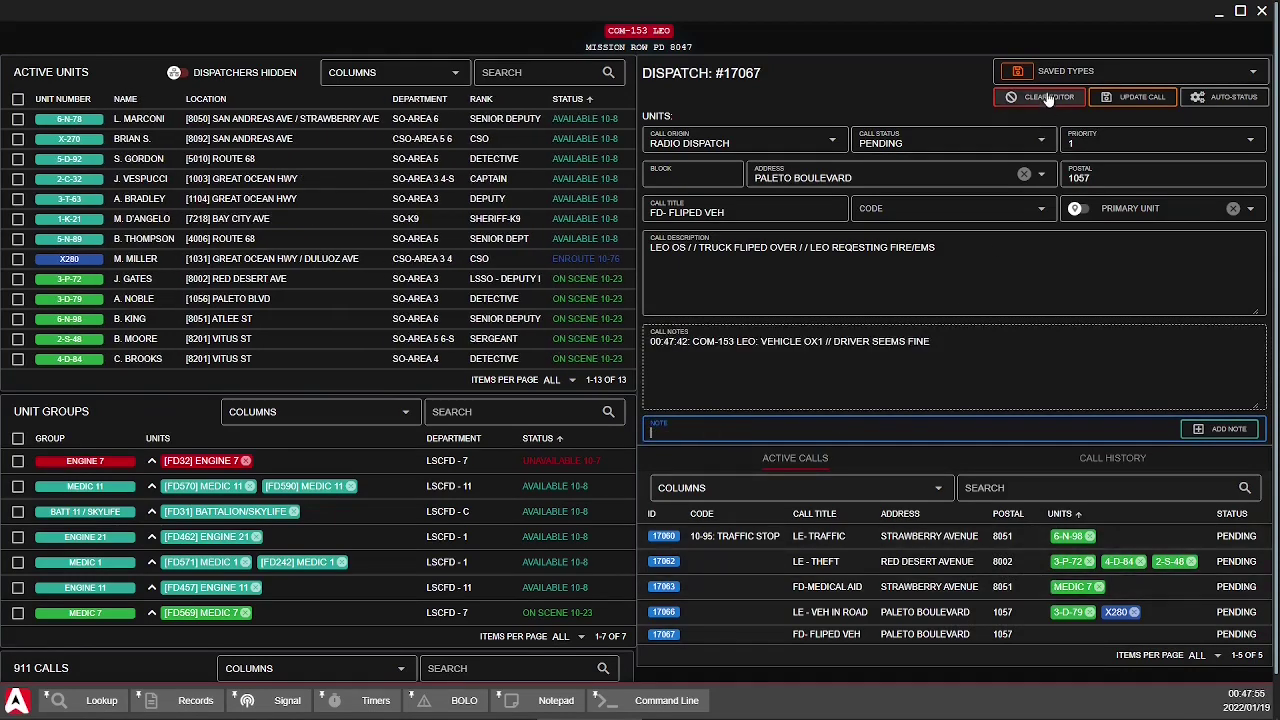
Step: Clear stray zeros from the note field and start a traffic stop dispatch for 6-N-78
type("0000000000000000000000000000000000000")
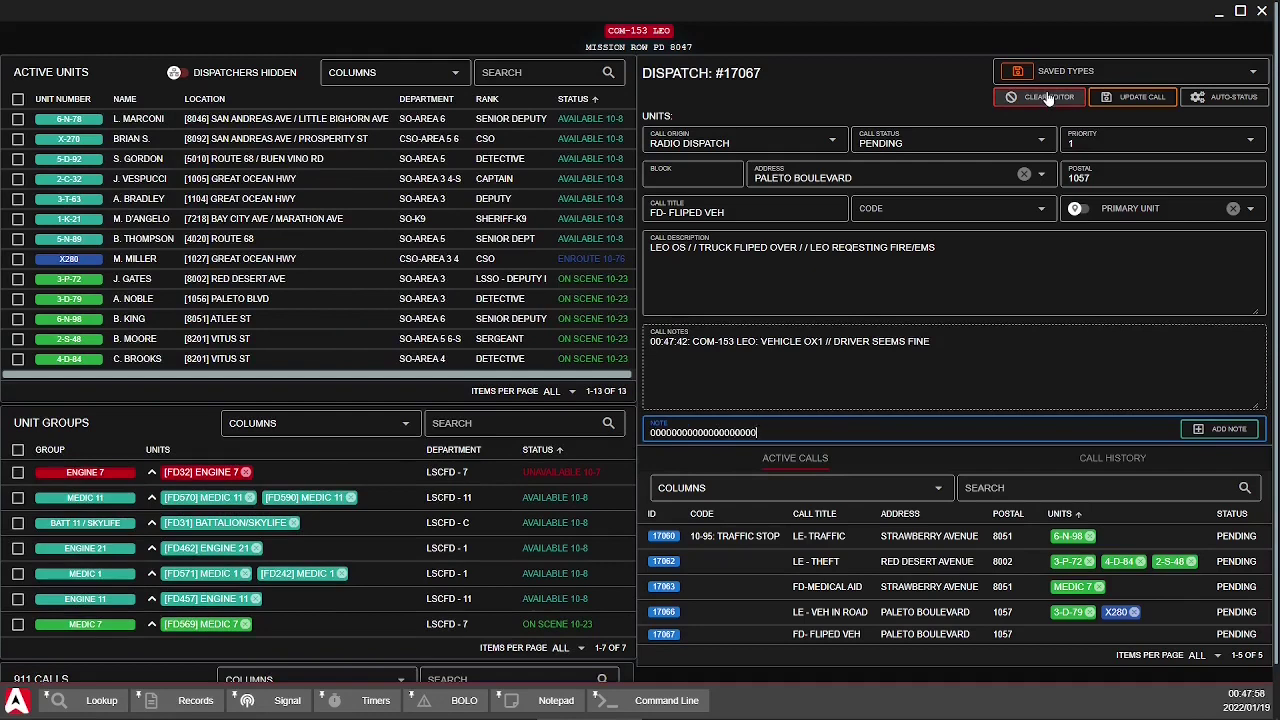
key("ctrl+a")
key("BackSpace")
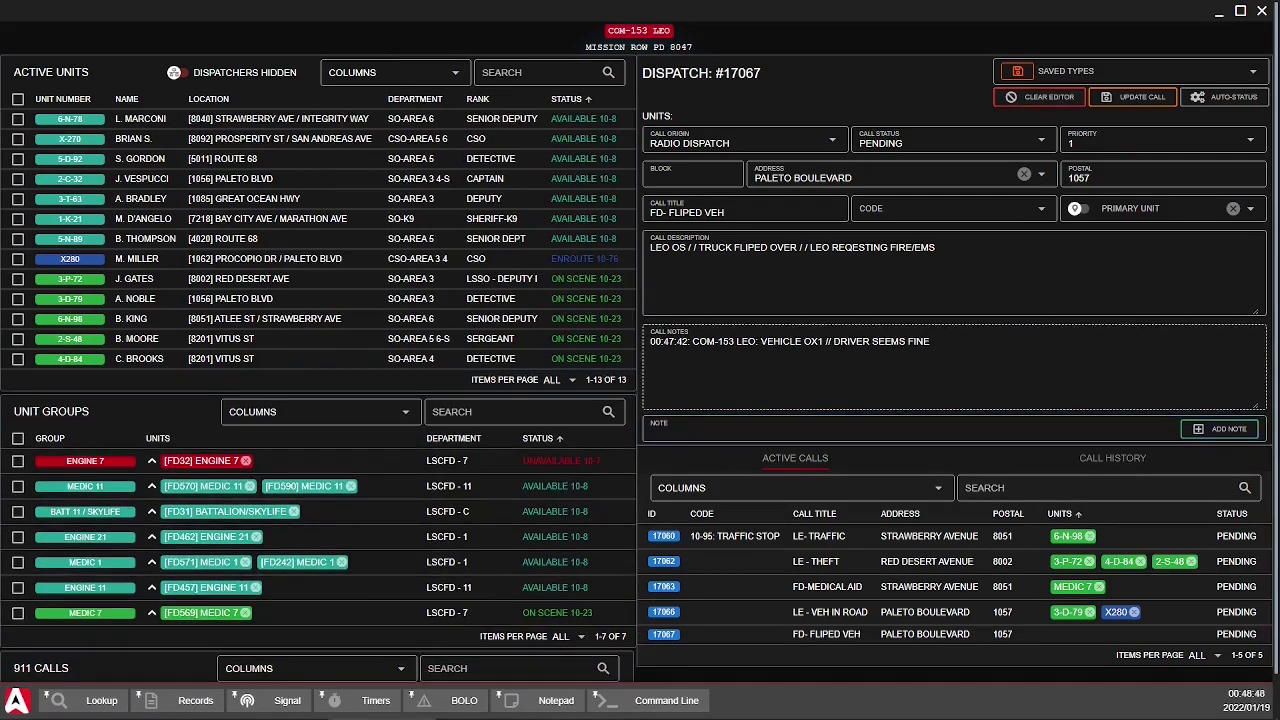
right_click(62, 118)
left_click(95, 127)
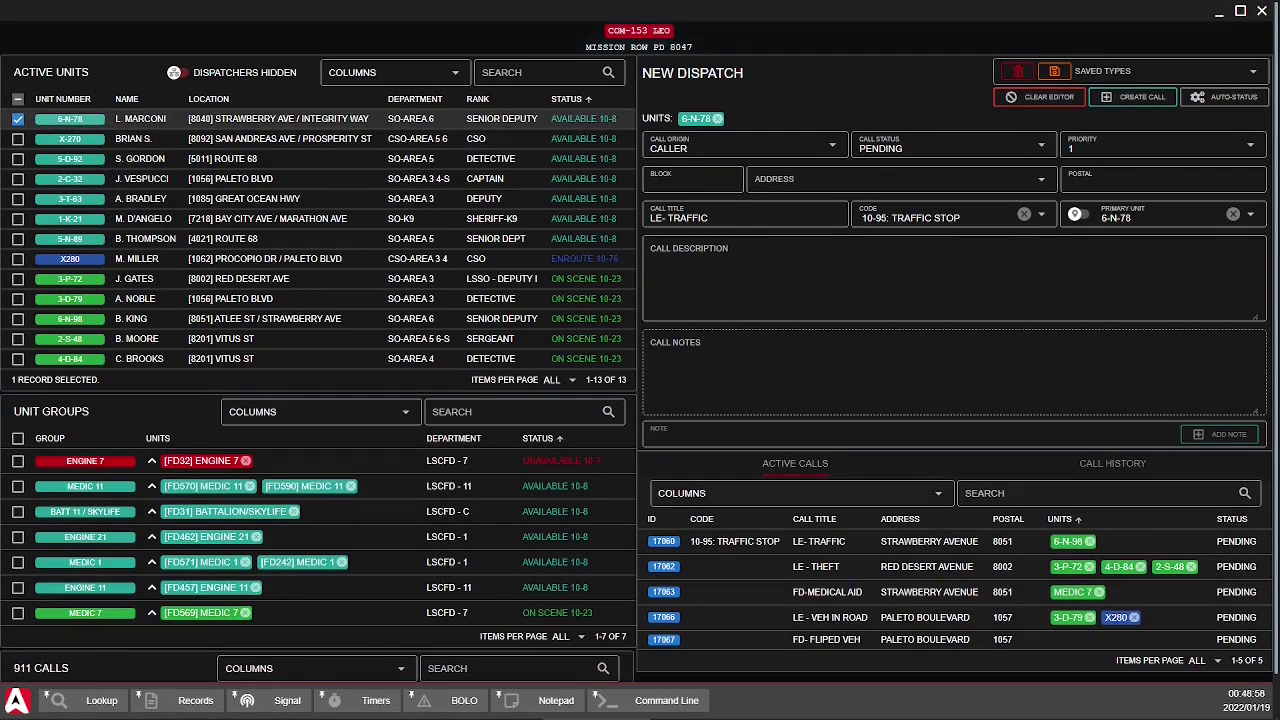
Step: Create 6-N-78's traffic stop at INTEGRITY WAY, described '8040 NB INTEGRETY RED SPORTS OX1'
left_click(758, 263)
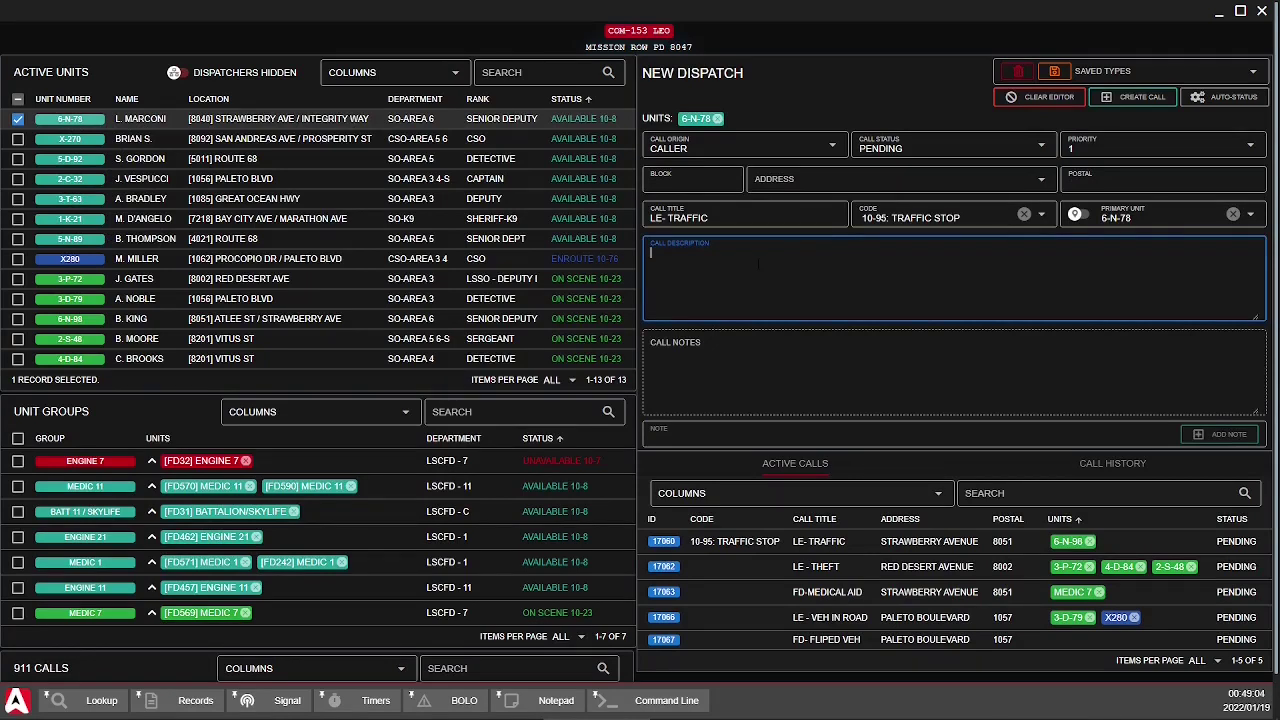
type("8040 NB IN")
type("TEGRETY")
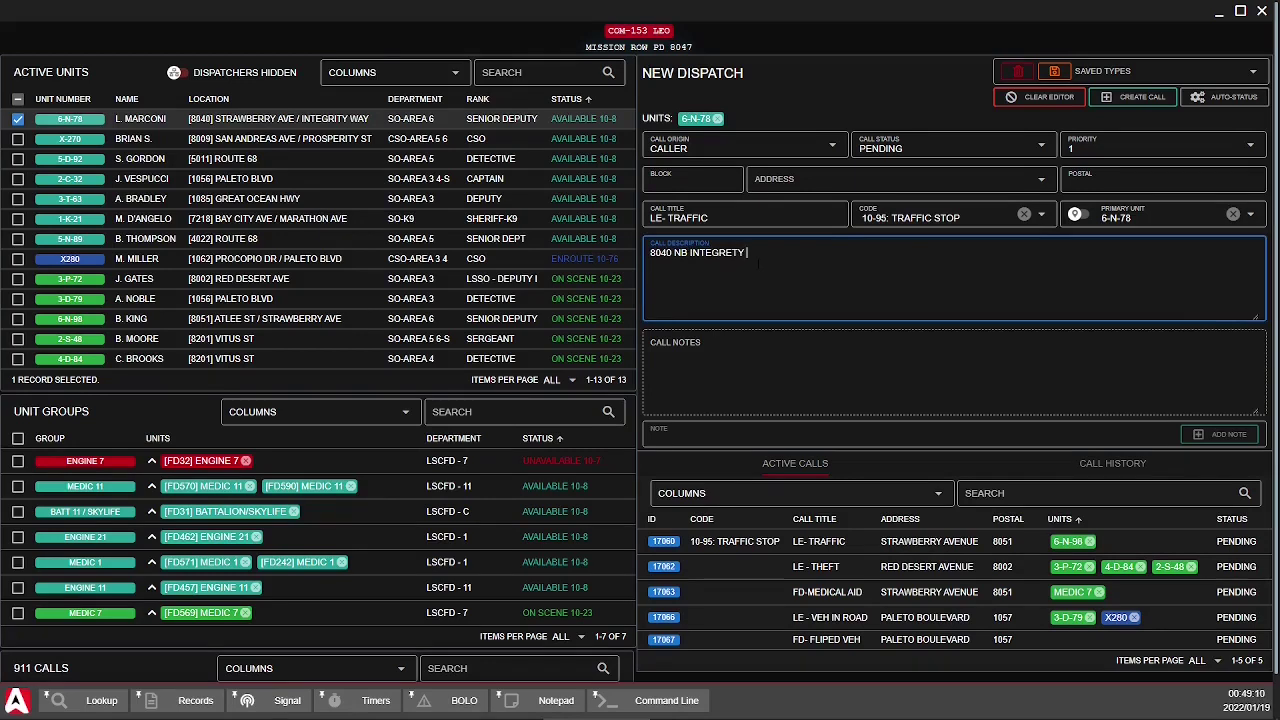
type(" RED SPORTS OX1 ")
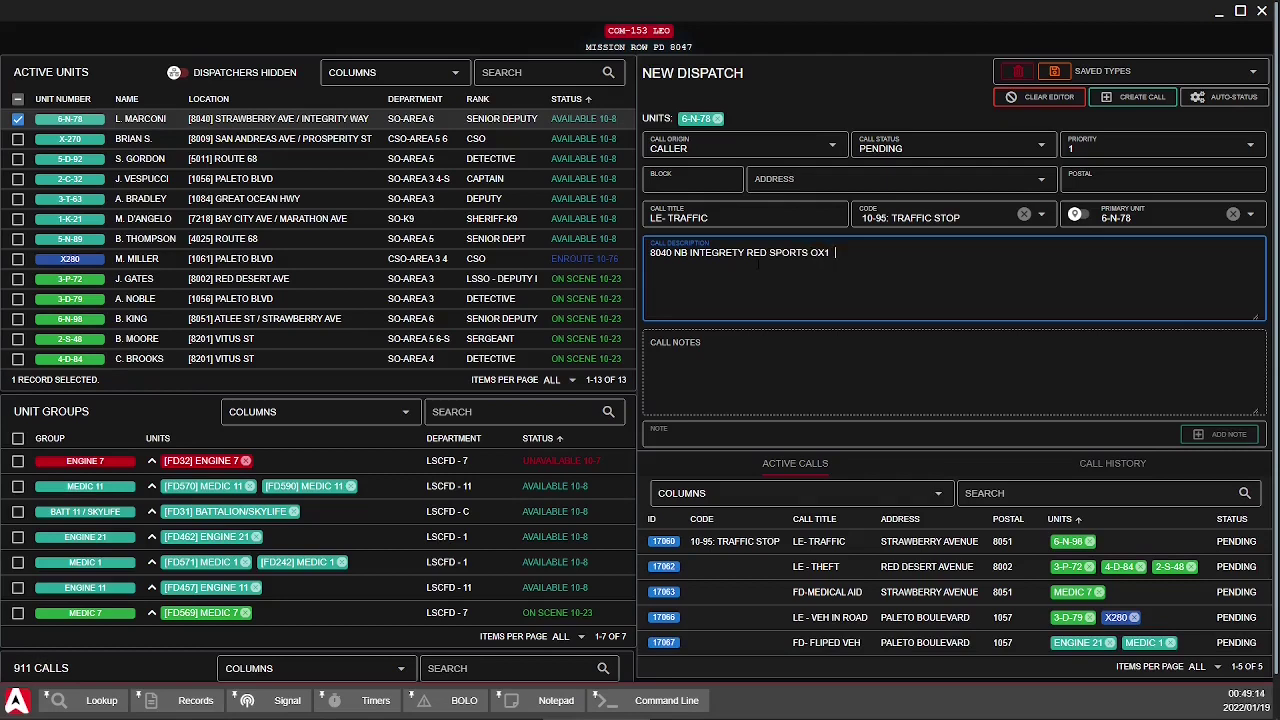
type("0000000000000000000000000000000000000000")
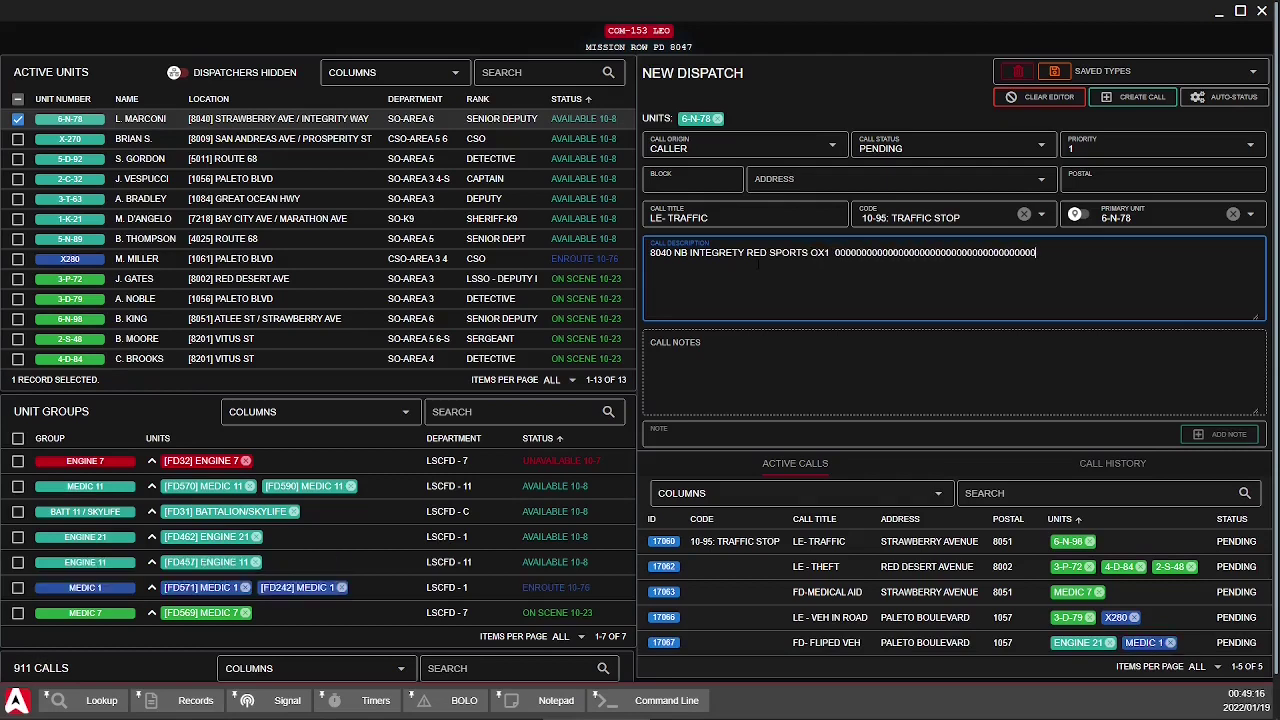
type("00000000000000000000000000000000000000000000000000000000000000000")
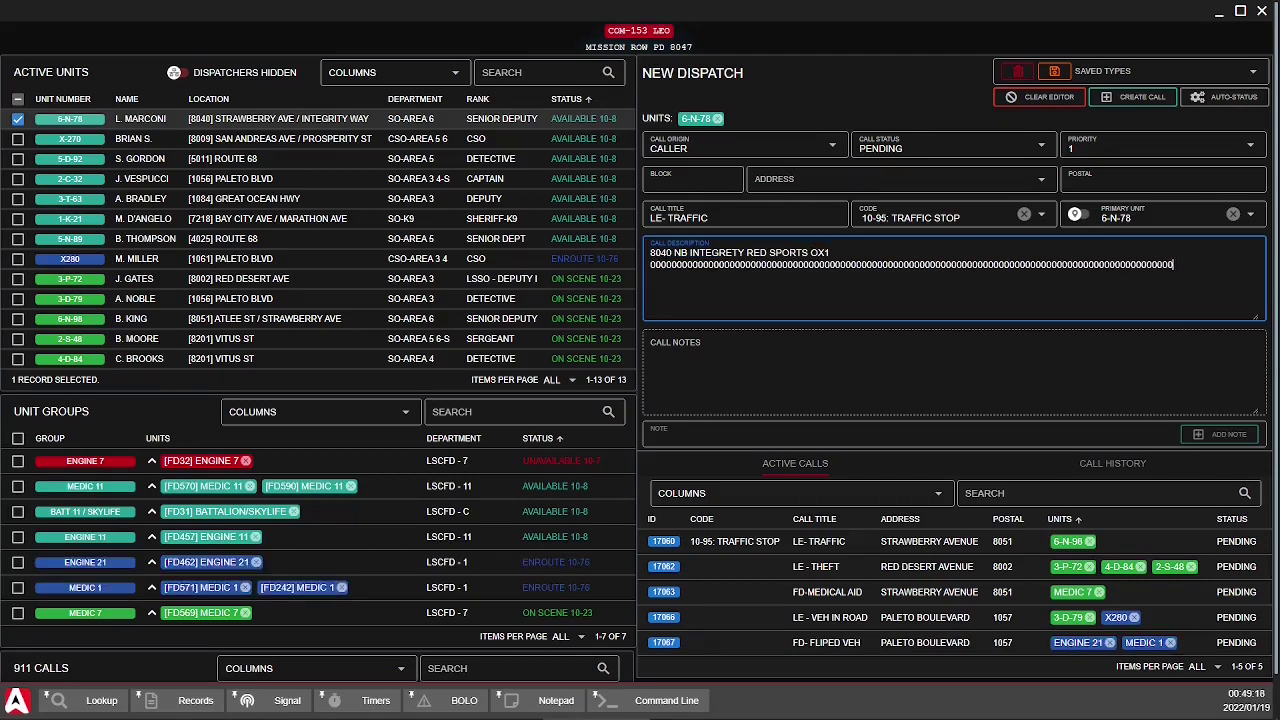
key("ctrl+BackSpace")
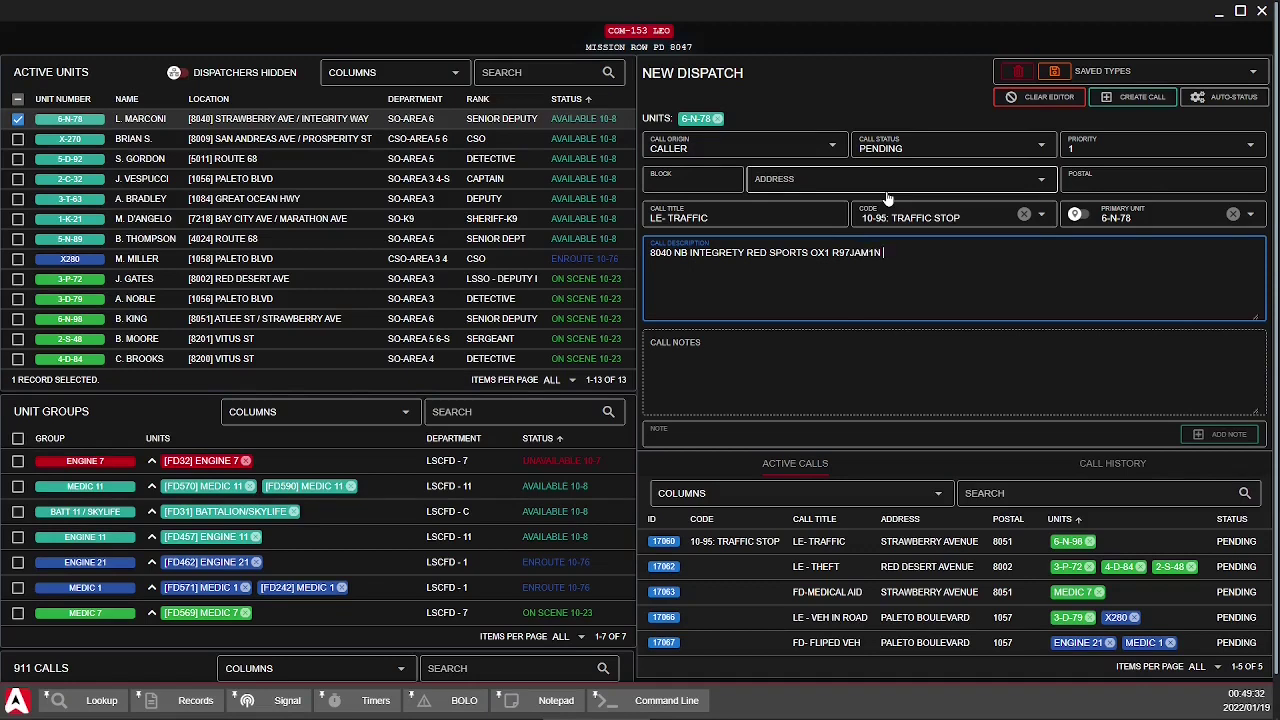
type("000000000000000000000000000000000000000000000000000000000000000000000000000000000000000000000000000000000000000000000000000000000000000000000000000000000000000000")
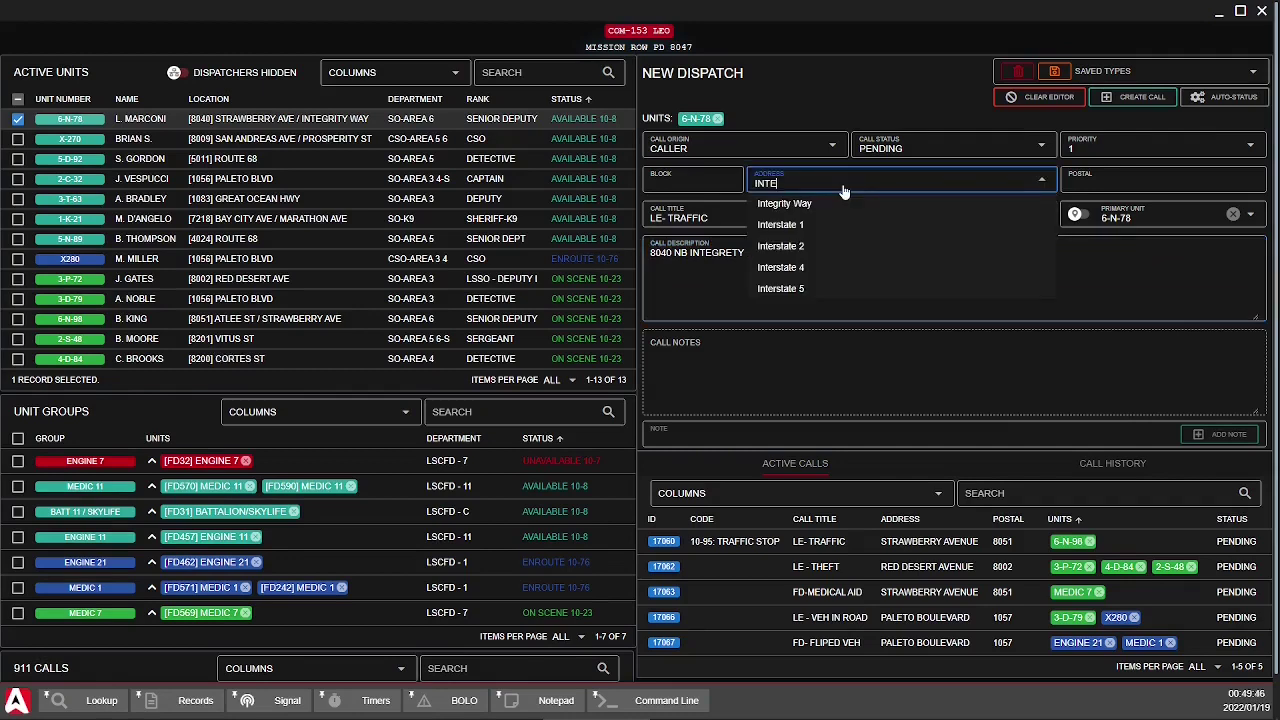
left_click(887, 199)
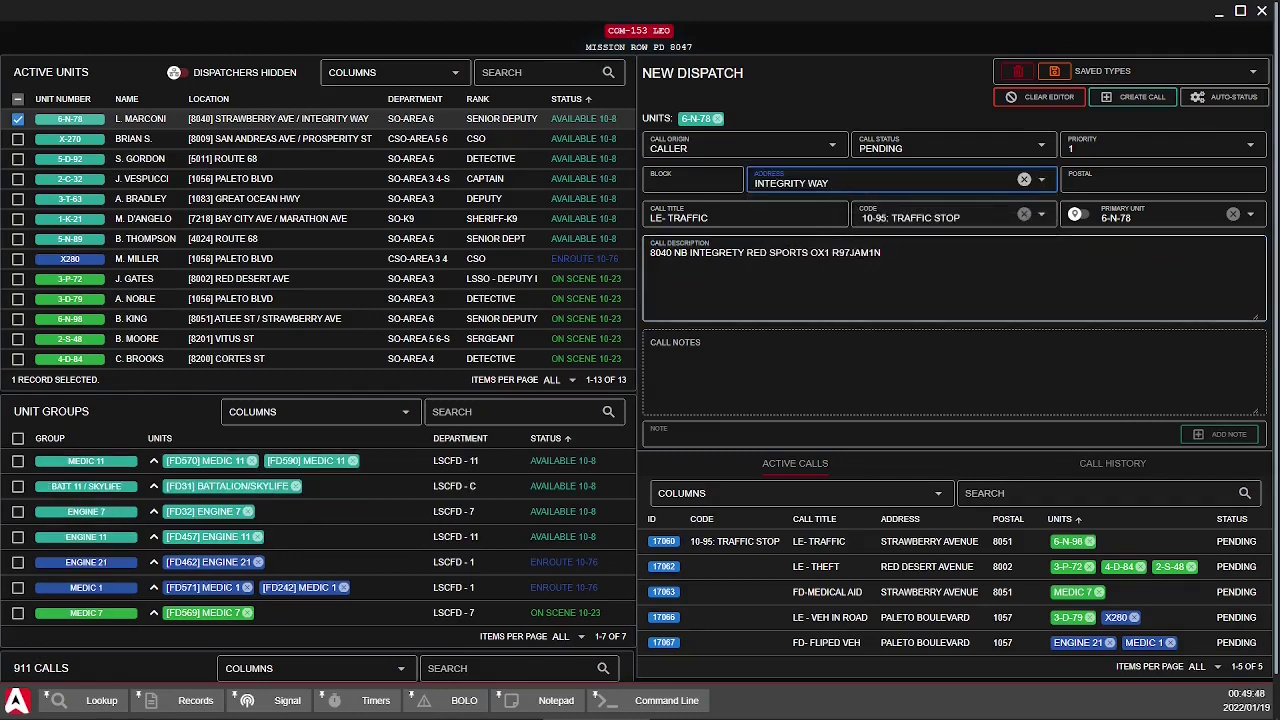
key("Return")
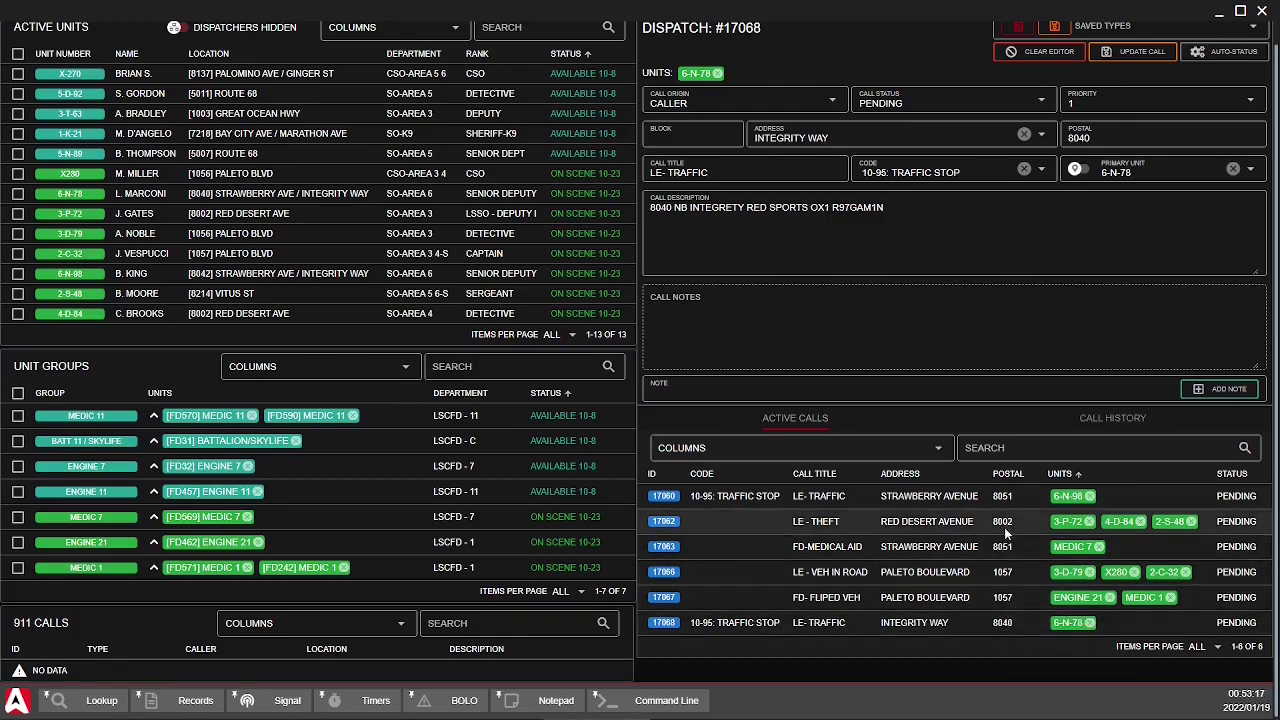
Step: Create medical aid call 17069 described as 'INTOX SUBJECT', then start a traffic stop for unit 3-T-63
left_click(1030, 52)
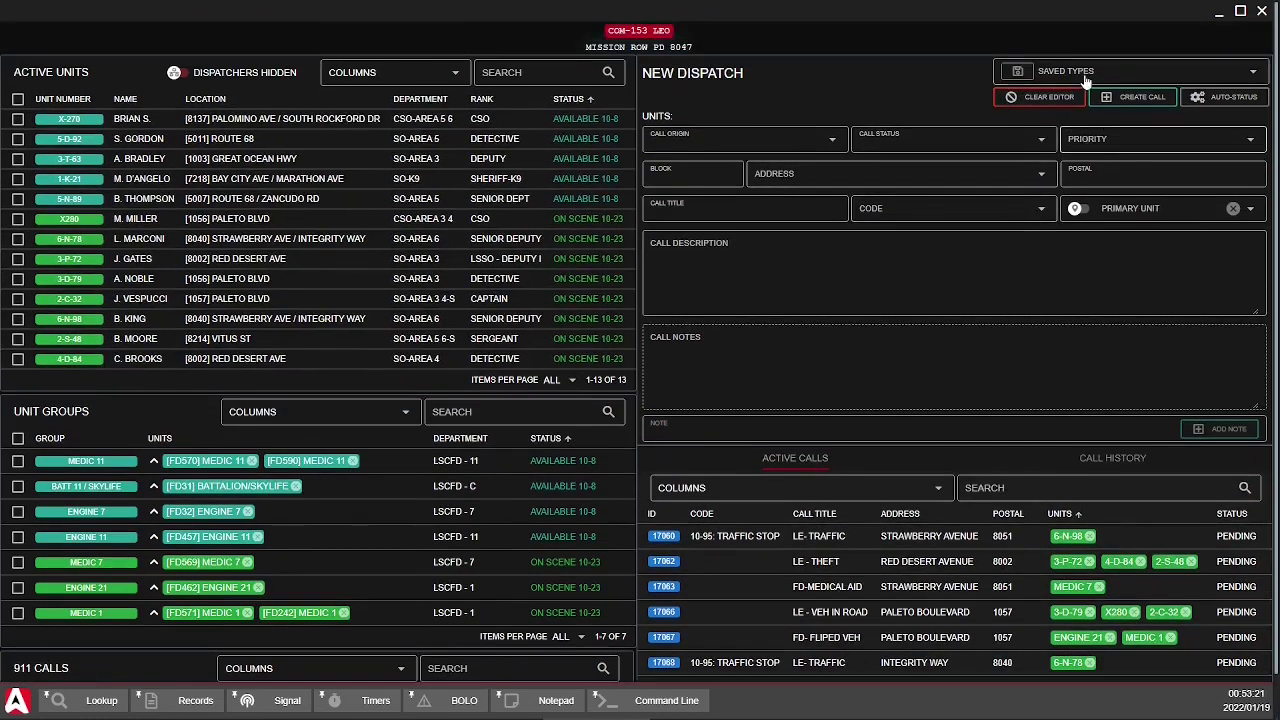
left_click(776, 265)
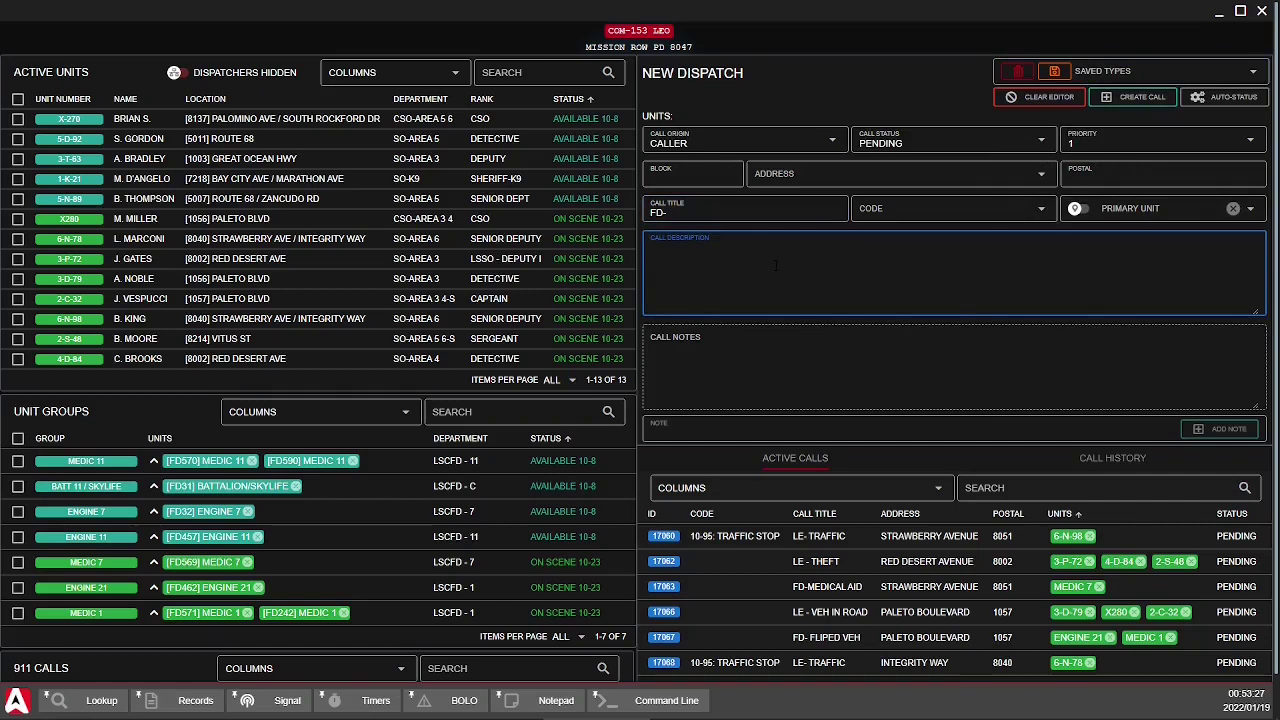
type("INTOX SUBJECT")
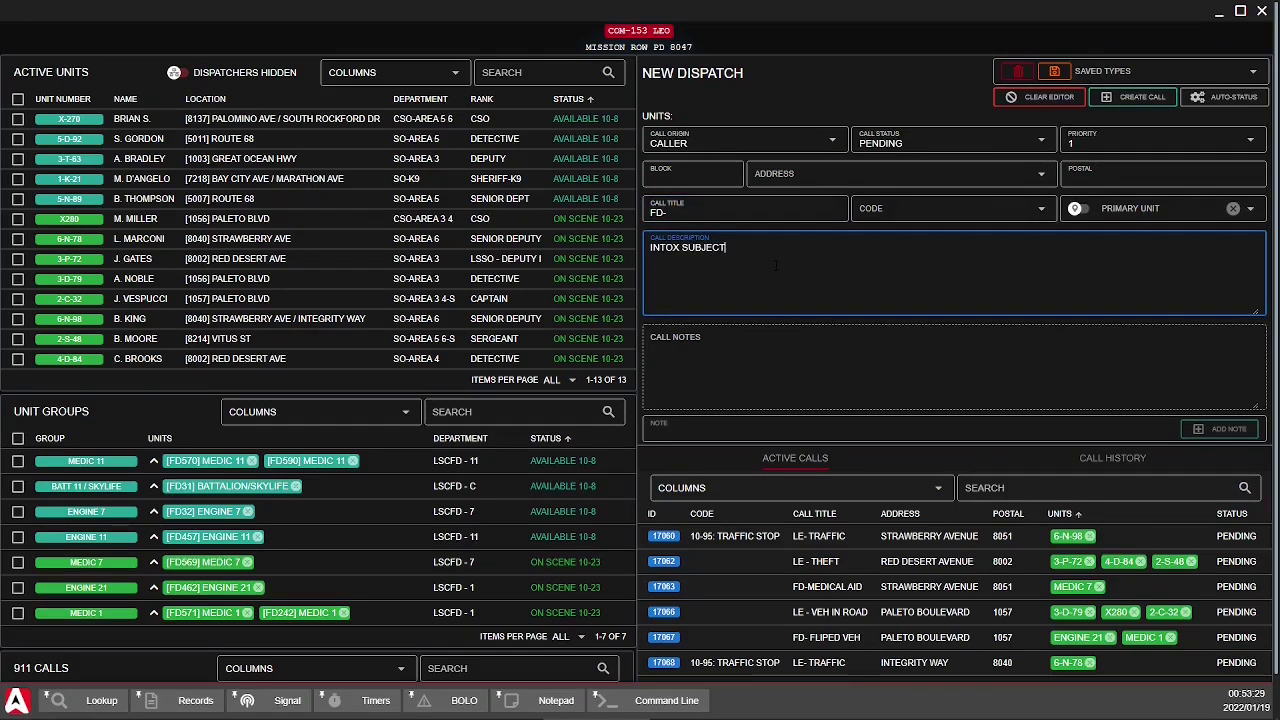
key("ctrl+Return")
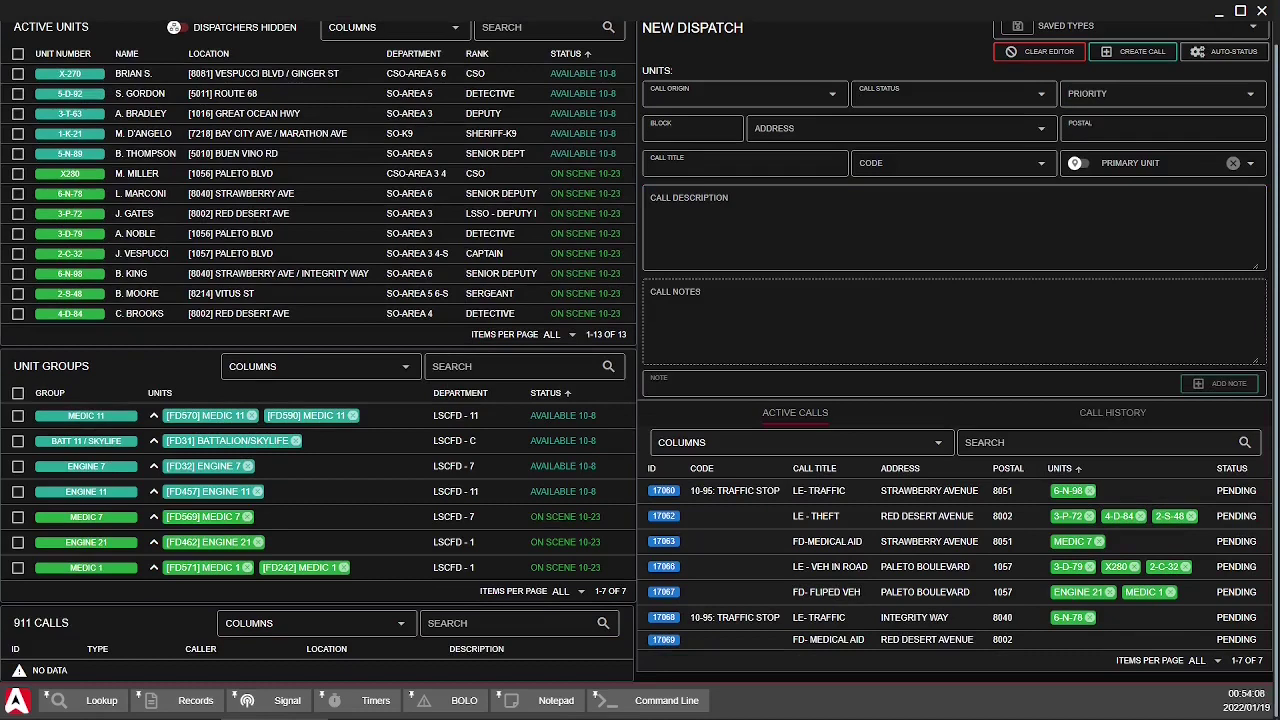
left_click(704, 231)
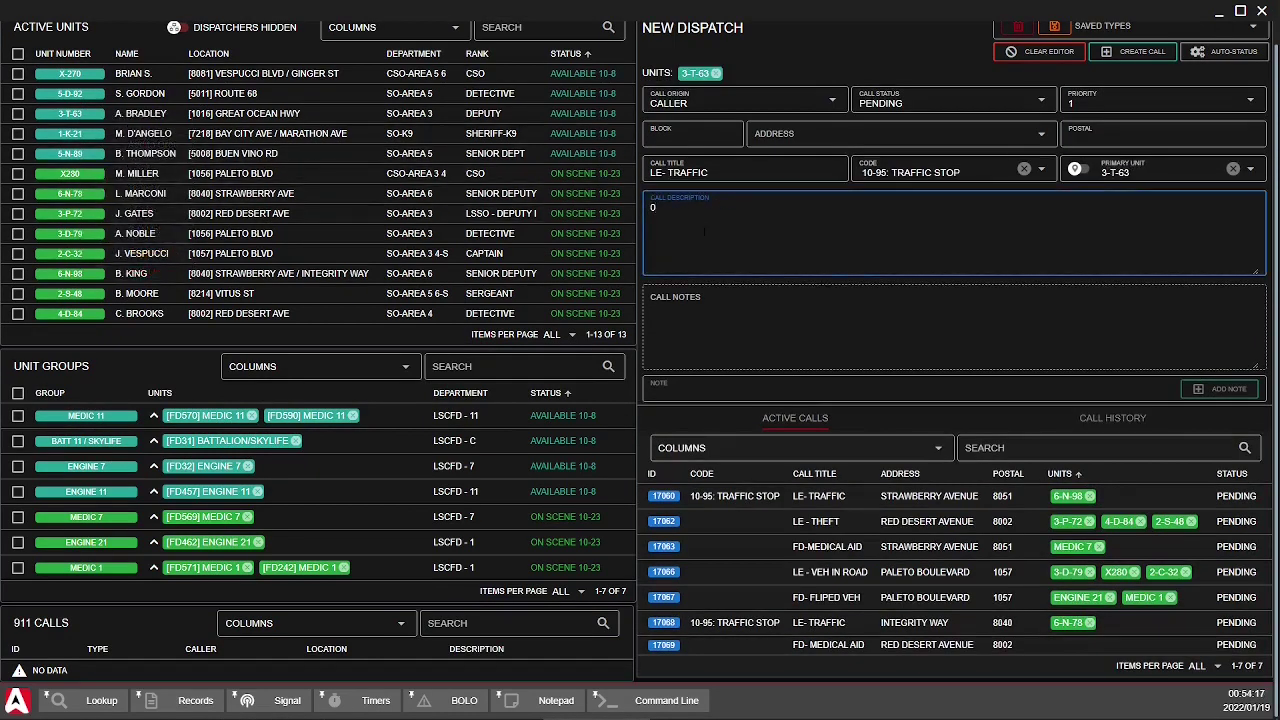
Step: Describe the 3-T-63 stop as '1016 GOH SB BLUE 2DOOR OX1', removing the stray trailing zeros
key("ctrl+a")
type("1016 ")
type("GOH SB ")
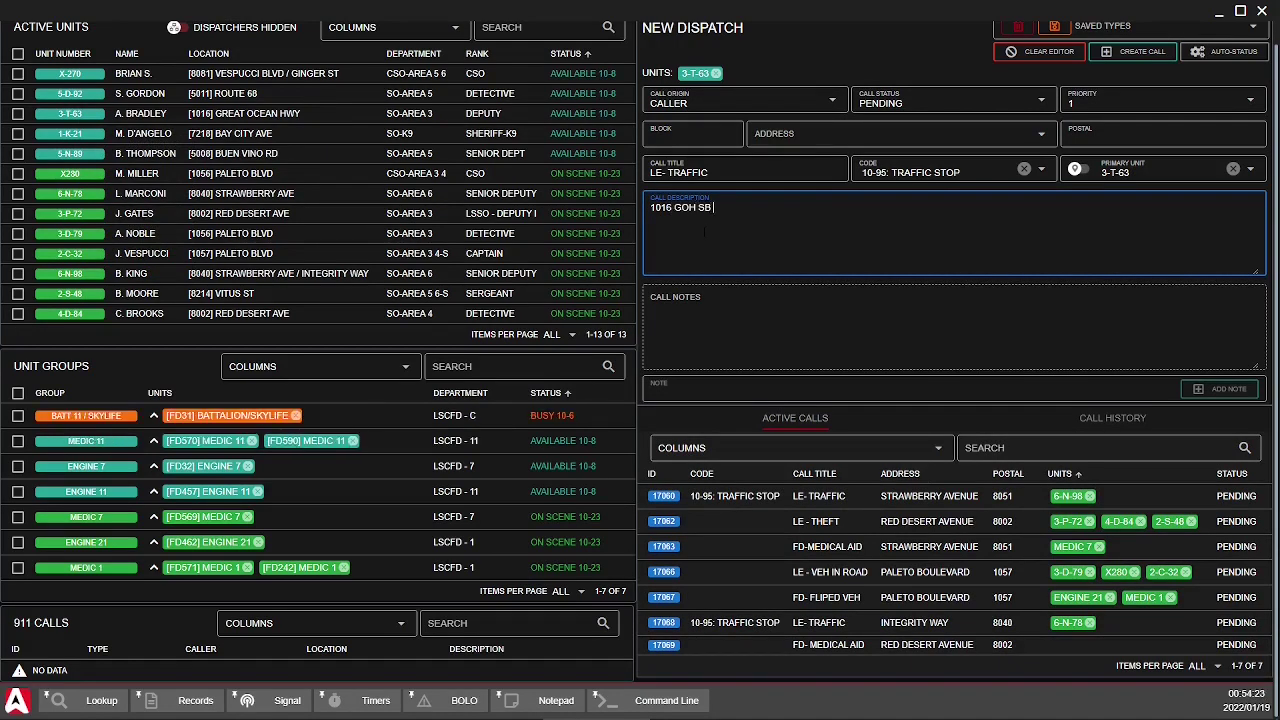
type("BLUE 2DOOR OX1 ")
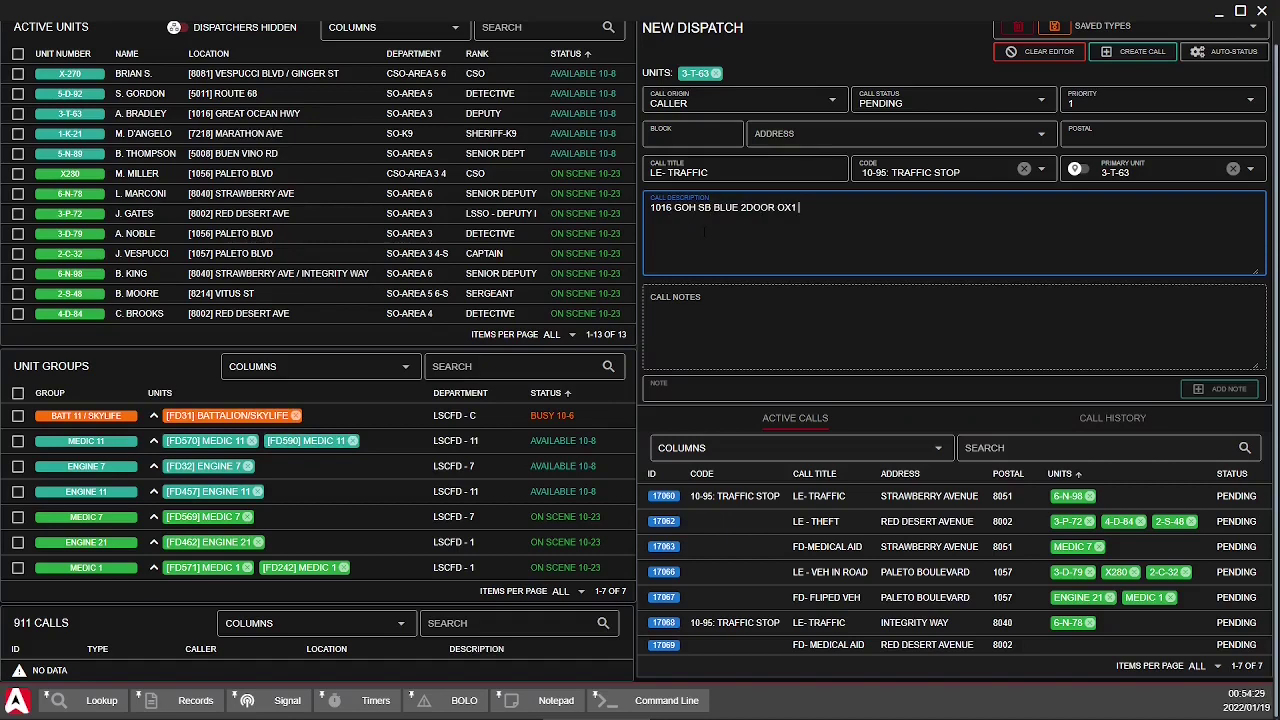
type("0000000000000000000000000000000000000000000")
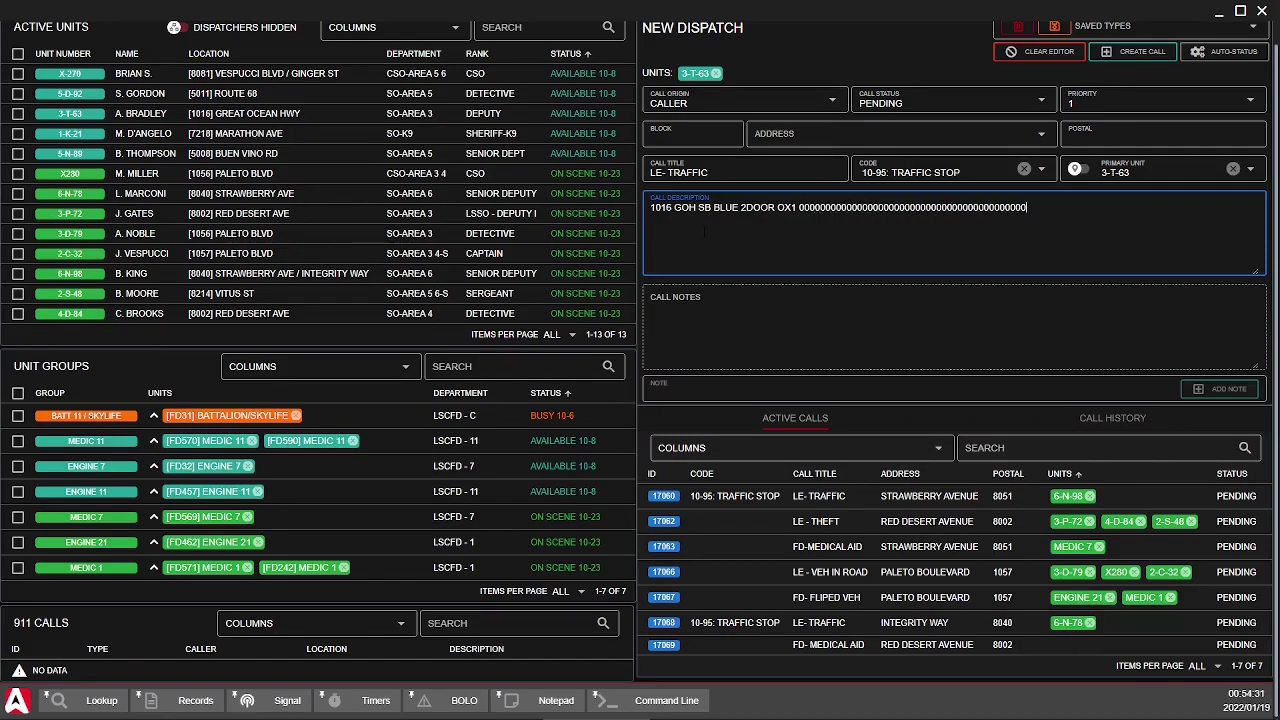
type("000000000000000000000000000000000000000000000000000000000000")
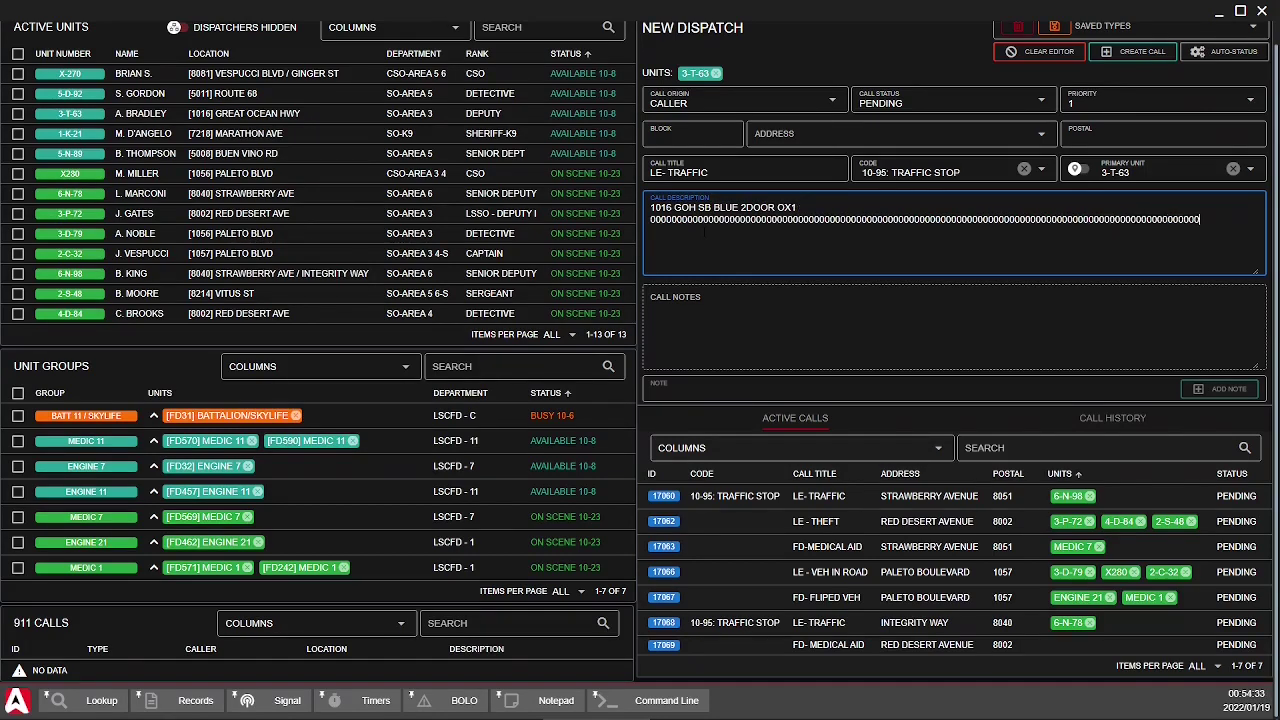
type("0000000000000000000000000000000000000000000000000000003000000000000000000000")
key("ctrl+BackSpace")
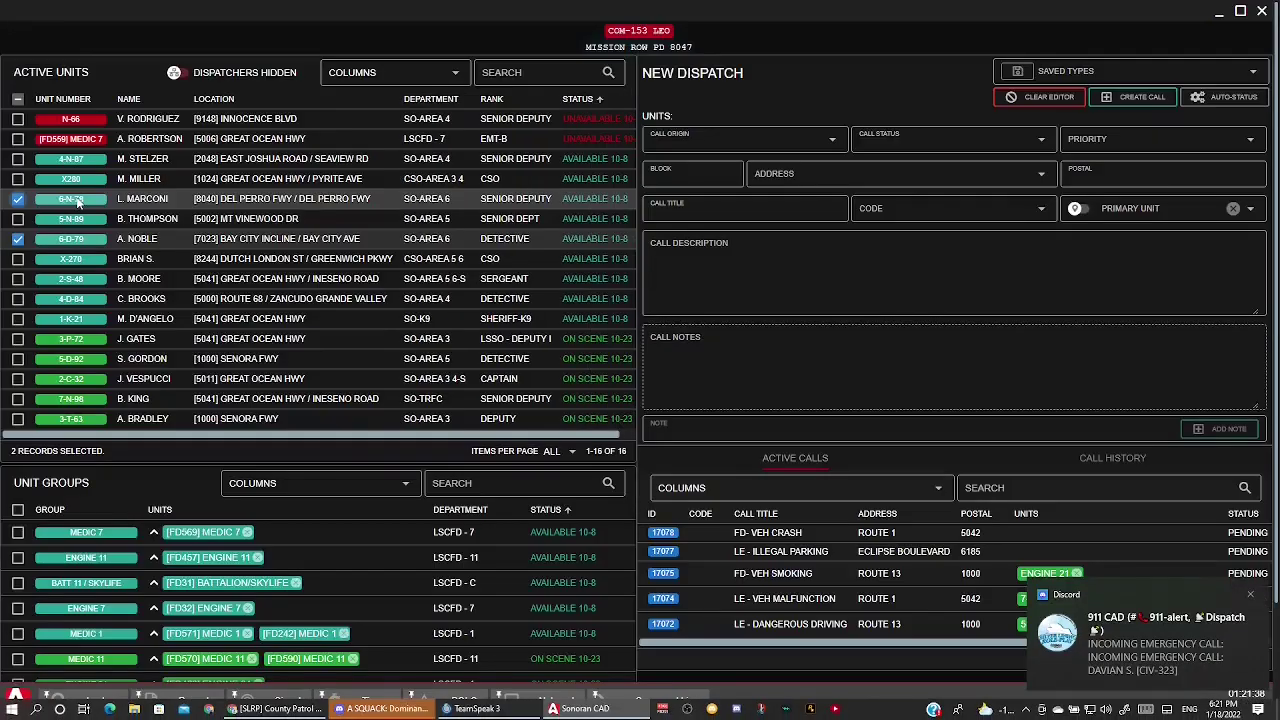
Step: Attach the selected units 6-D-79 and 6-N-78 to call 17077 and mark 6-D-79 On Scene
left_click(946, 559)
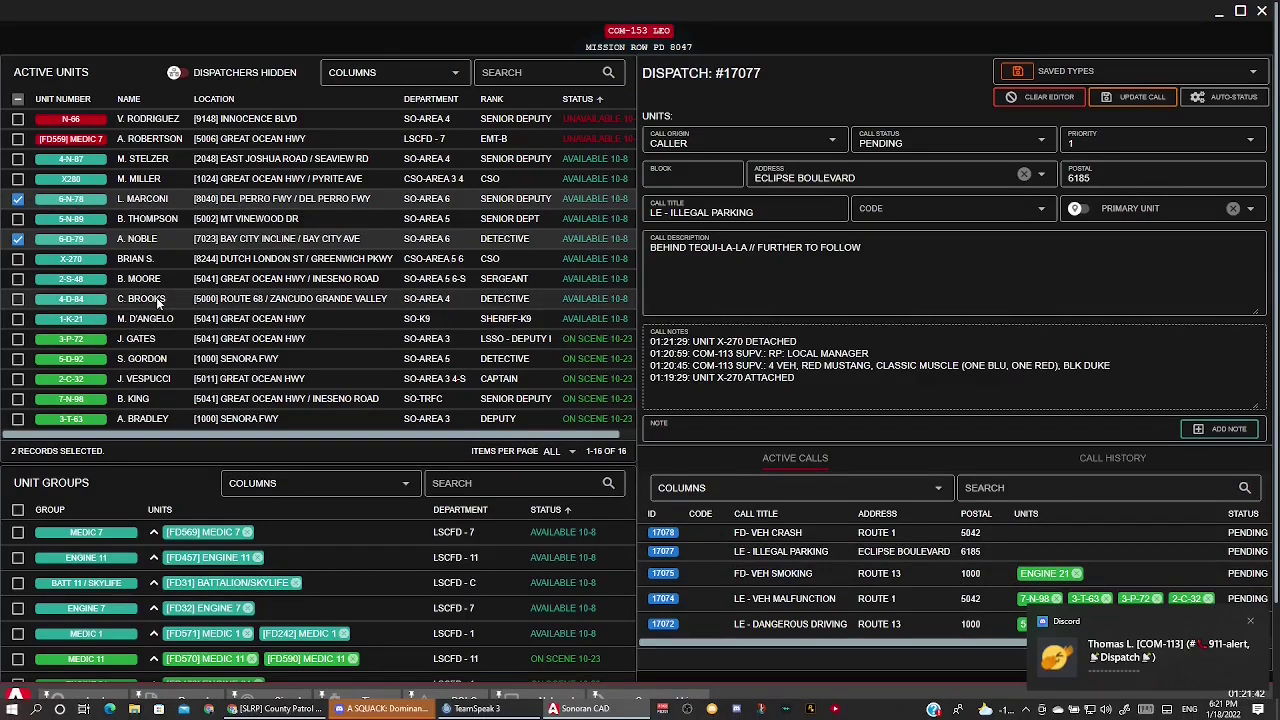
mouse_move(68, 243)
left_mouse_down()
mouse_move(834, 419)
mouse_move(953, 559)
left_mouse_up()
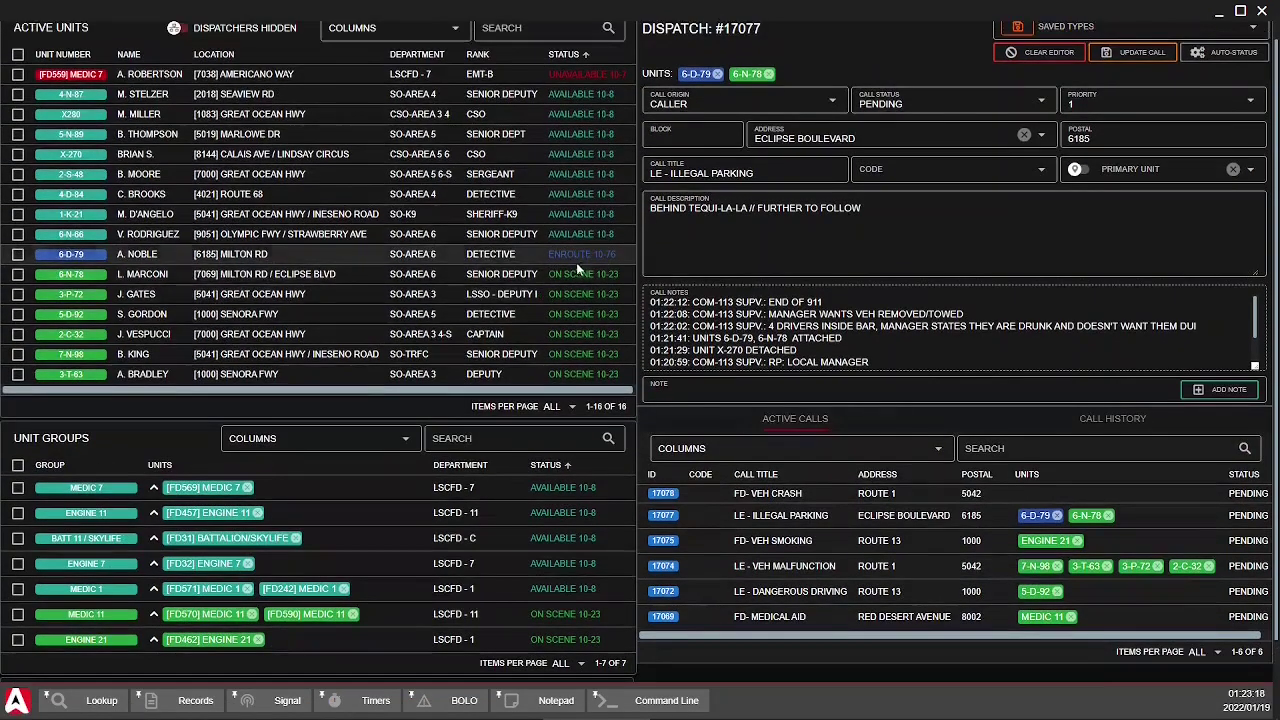
left_click(584, 256)
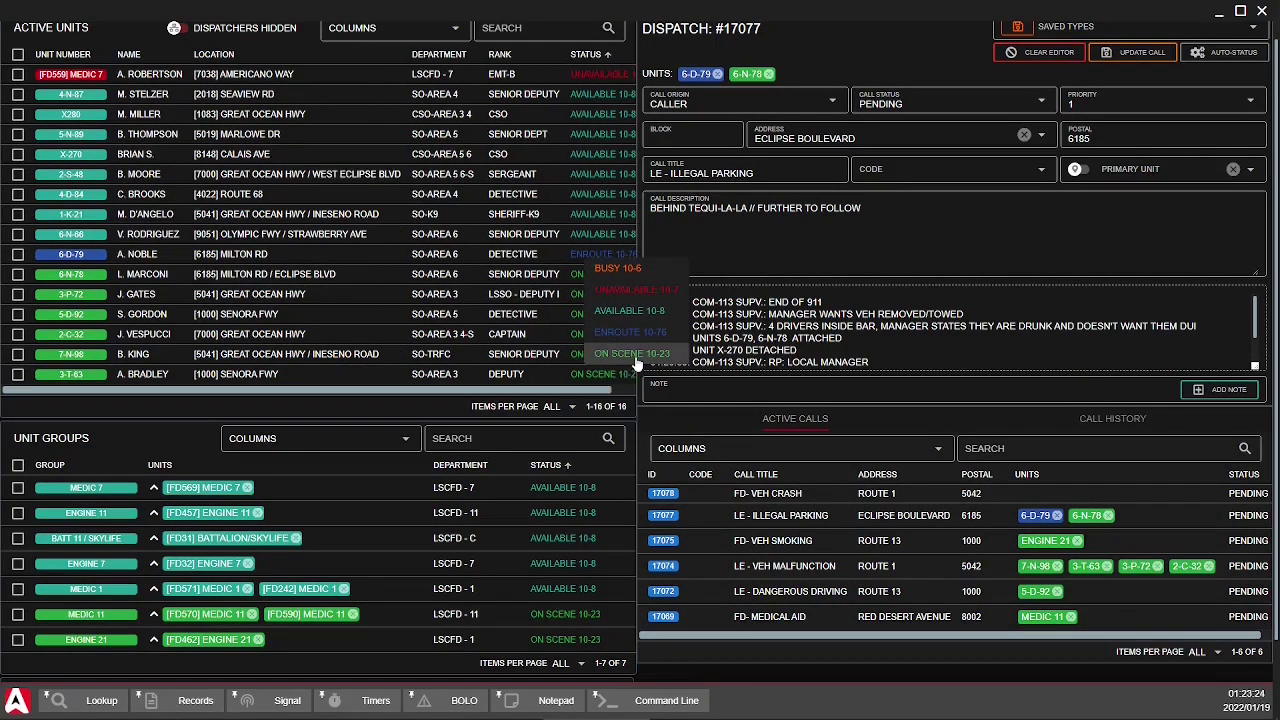
left_click(634, 356)
Step: Attach unit 6-N-66 to call 17077 and load the call into the editor
left_click(1041, 100)
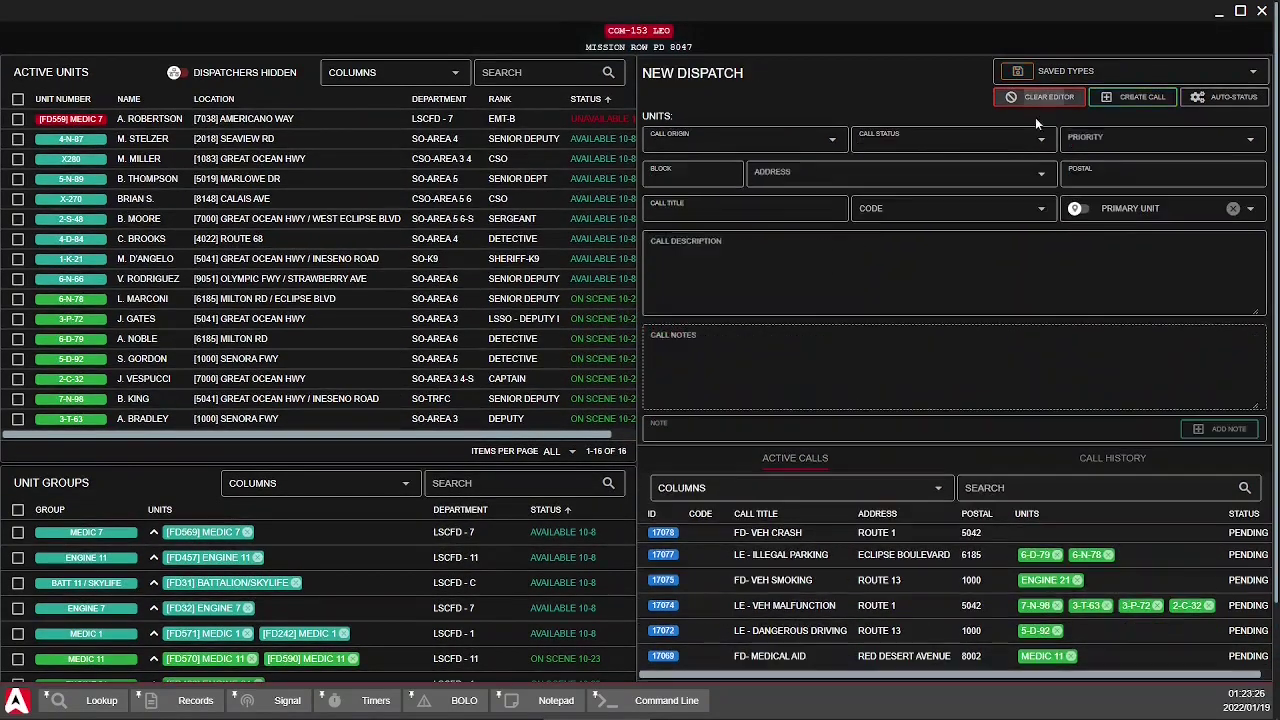
scroll(968, 495, "down", 1)
scroll(200, 258, "up", 1)
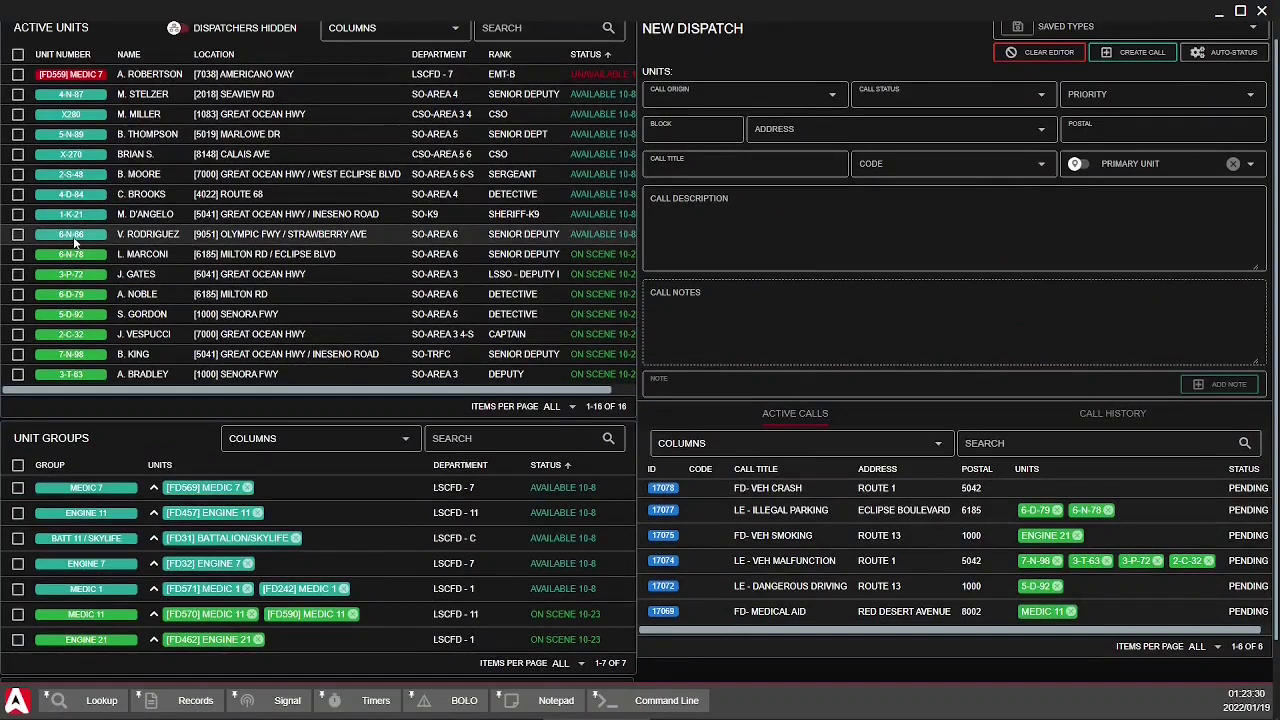
mouse_move(73, 243)
left_mouse_down()
mouse_move(1012, 540)
mouse_move(950, 510)
left_mouse_up()
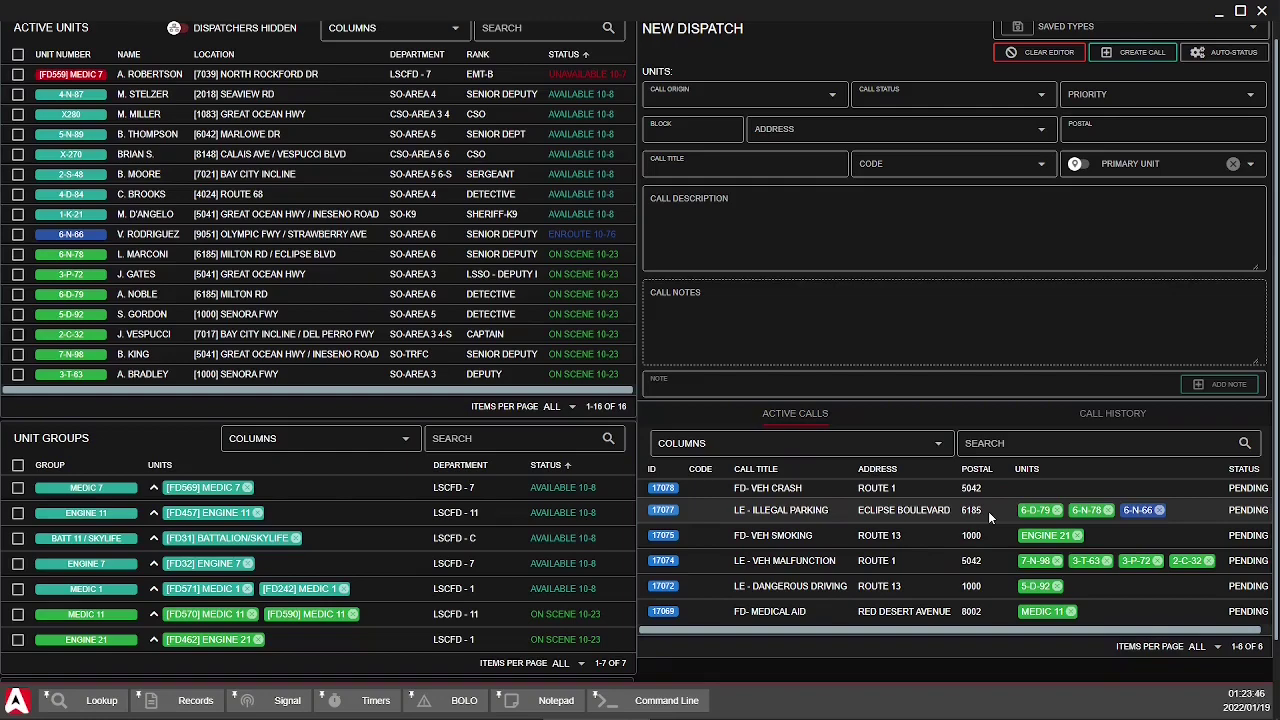
left_click_drag(988, 511, 1002, 512)
right_click(1002, 512)
left_click(1040, 522)
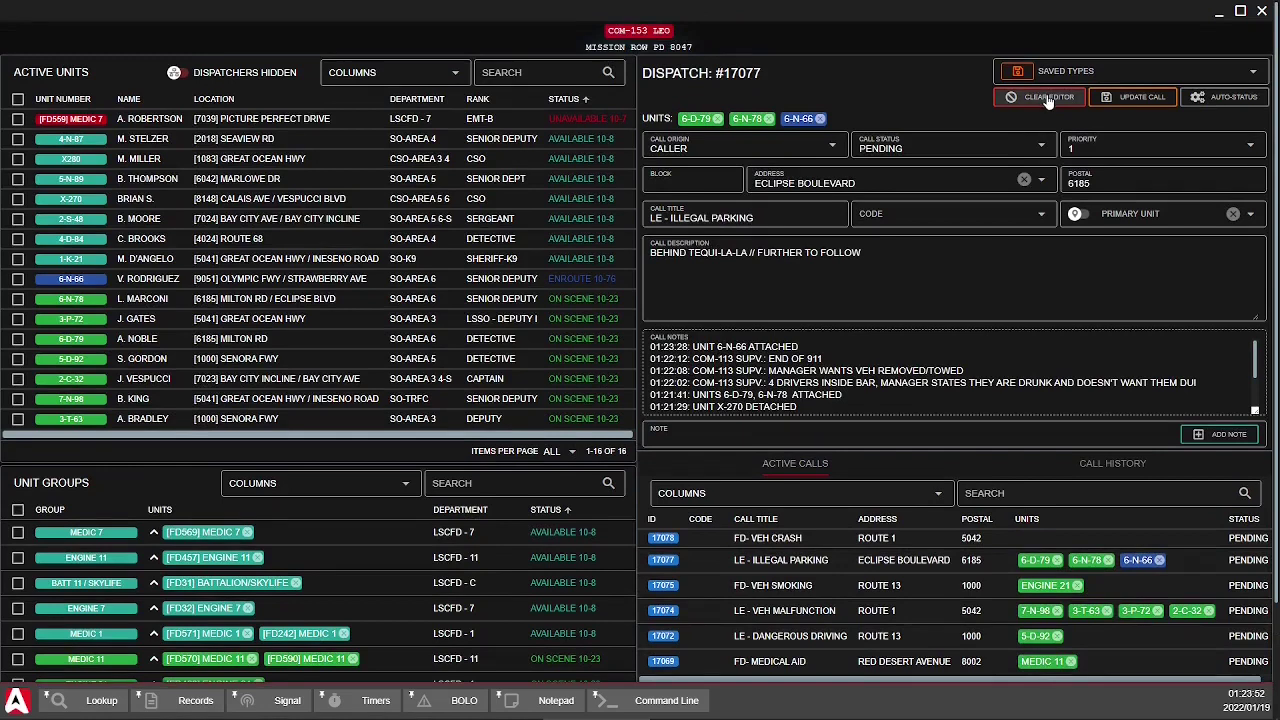
Step: Load call 17077 and draft a note, discarding the 'WFA // 1 WMA' and 'MANAGER' text
left_click(1048, 101)
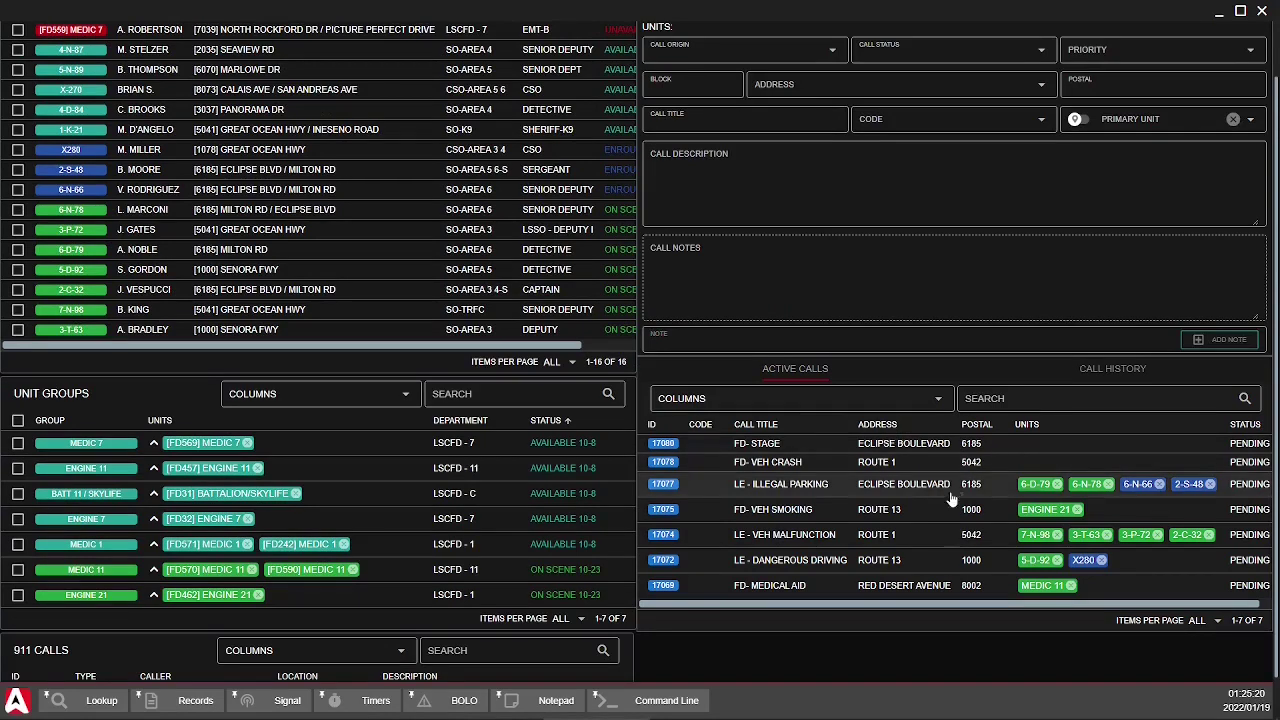
right_click(940, 488)
left_click(744, 345)
type("WFA")
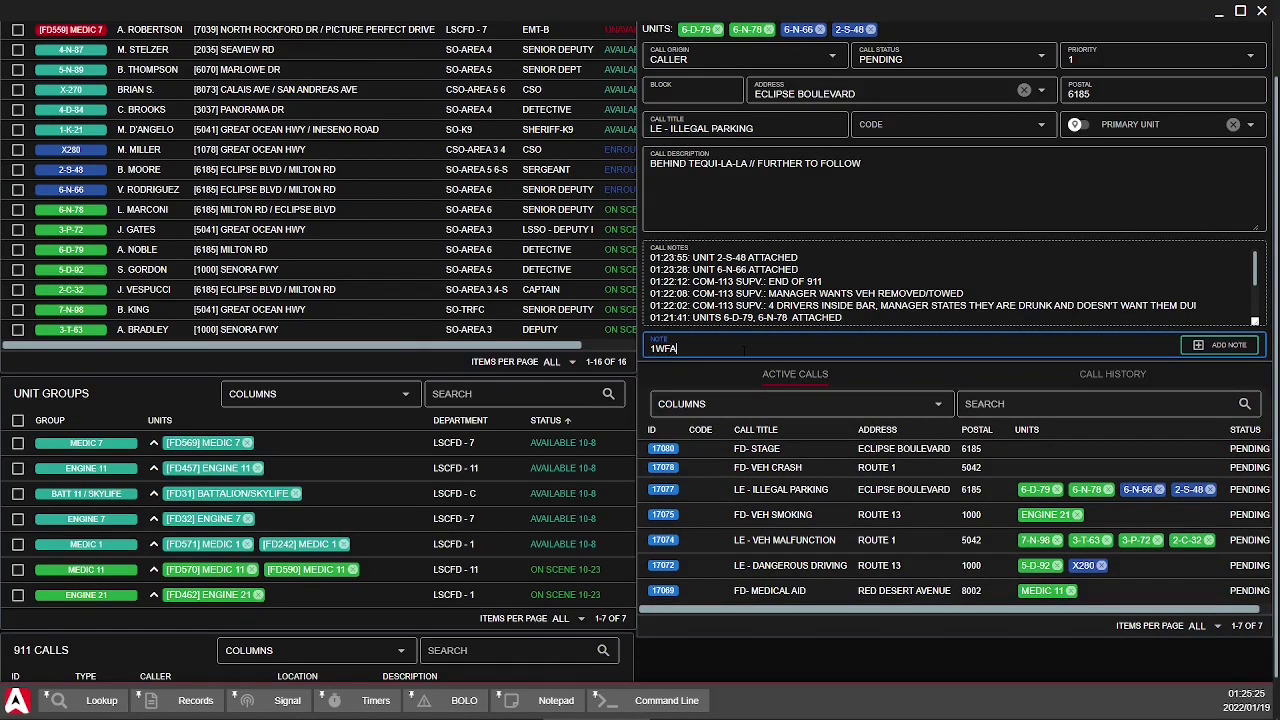
type(" // 1 WMA")
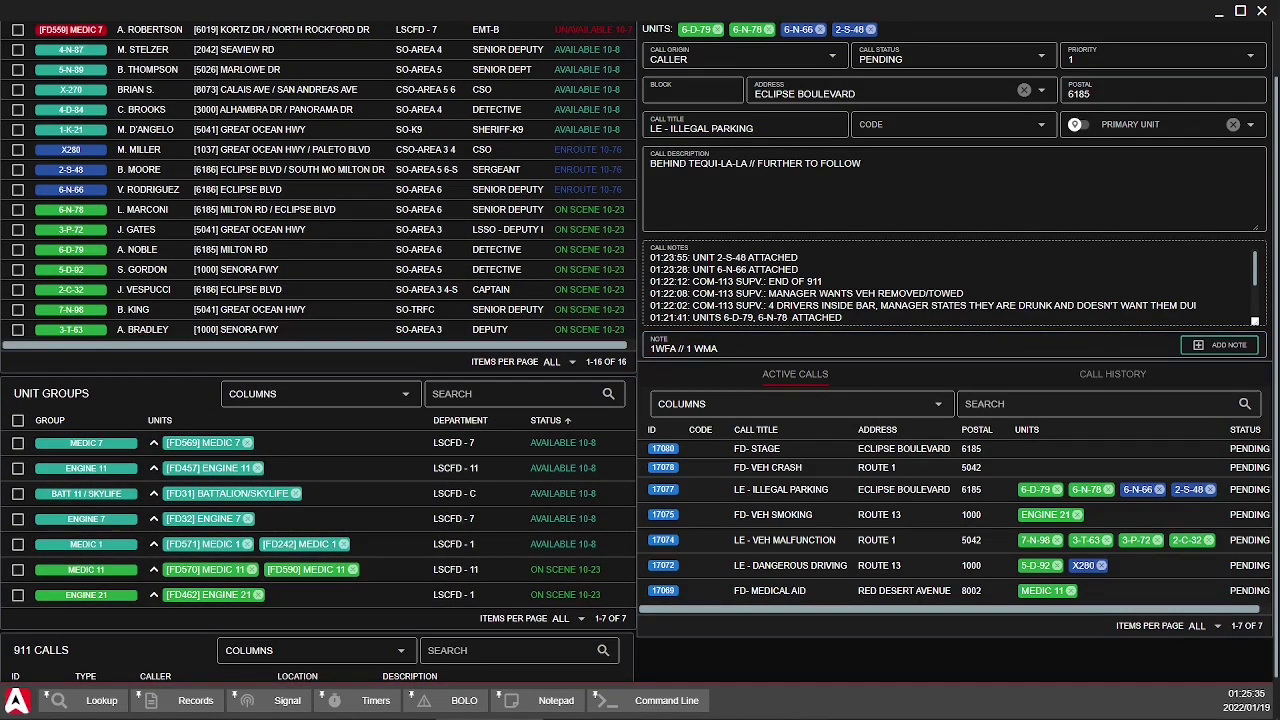
left_click(900, 347)
key("ctrl+a")
key("BackSpace")
type("MANAGER")
key("Return")
Step: Mark units 6-N-66 and 2-S-48 On Scene
scroll(579, 248, "up", 1)
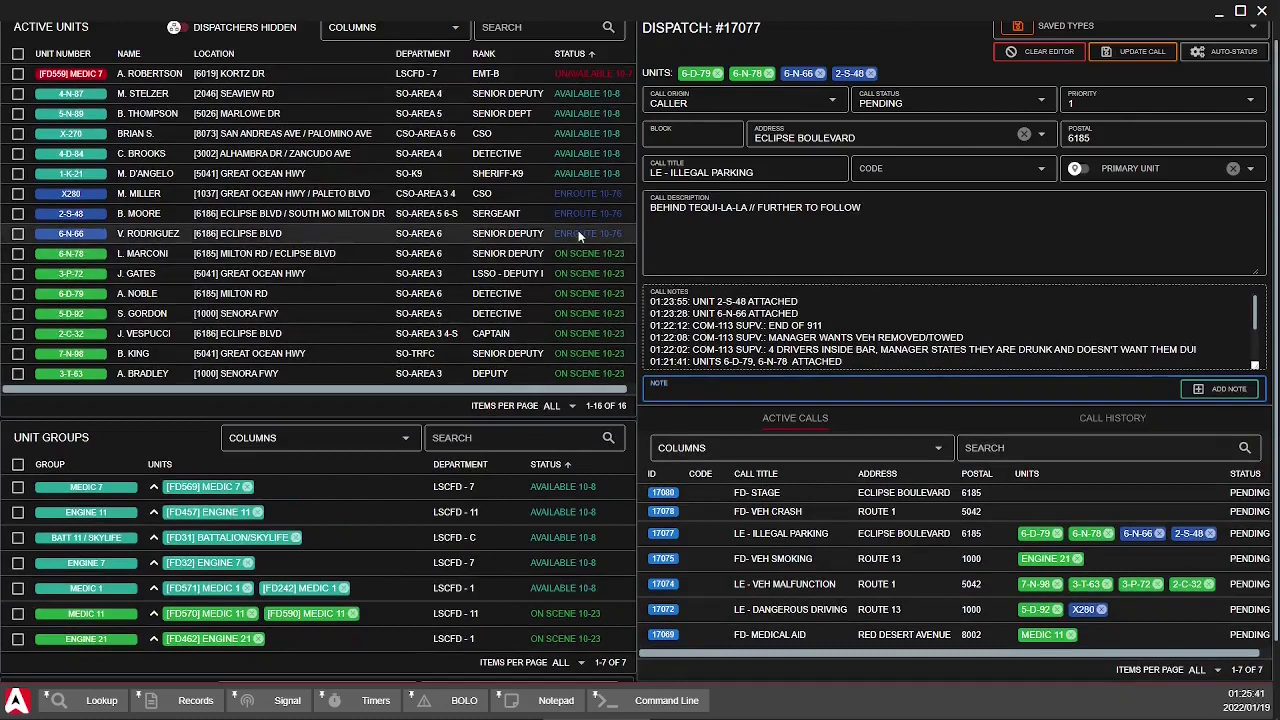
left_click(578, 230)
left_click(638, 328)
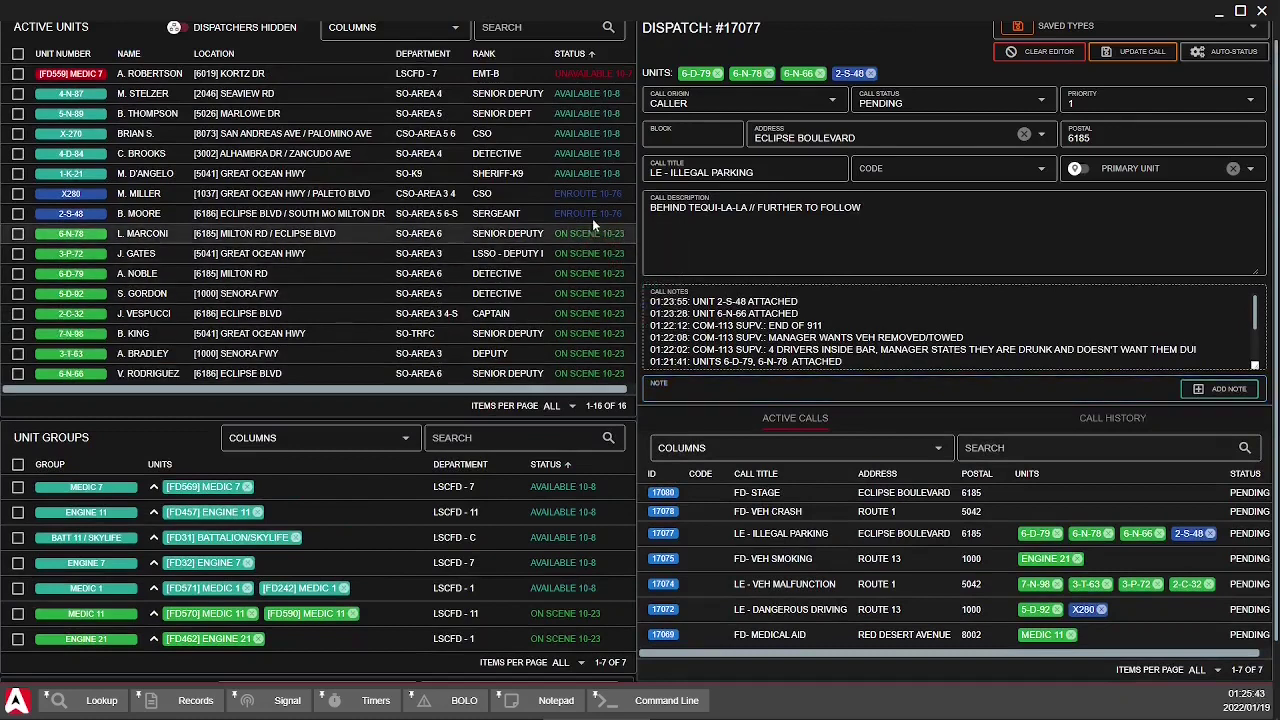
left_click(599, 213)
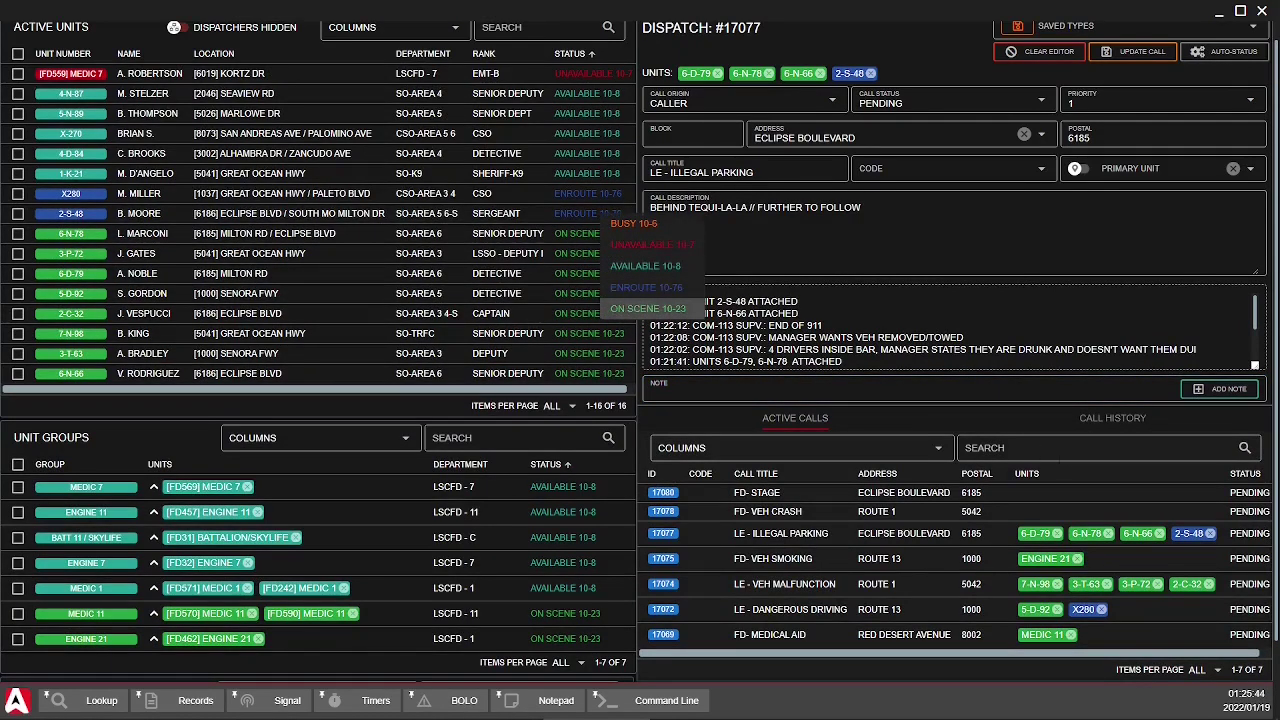
left_click(650, 310)
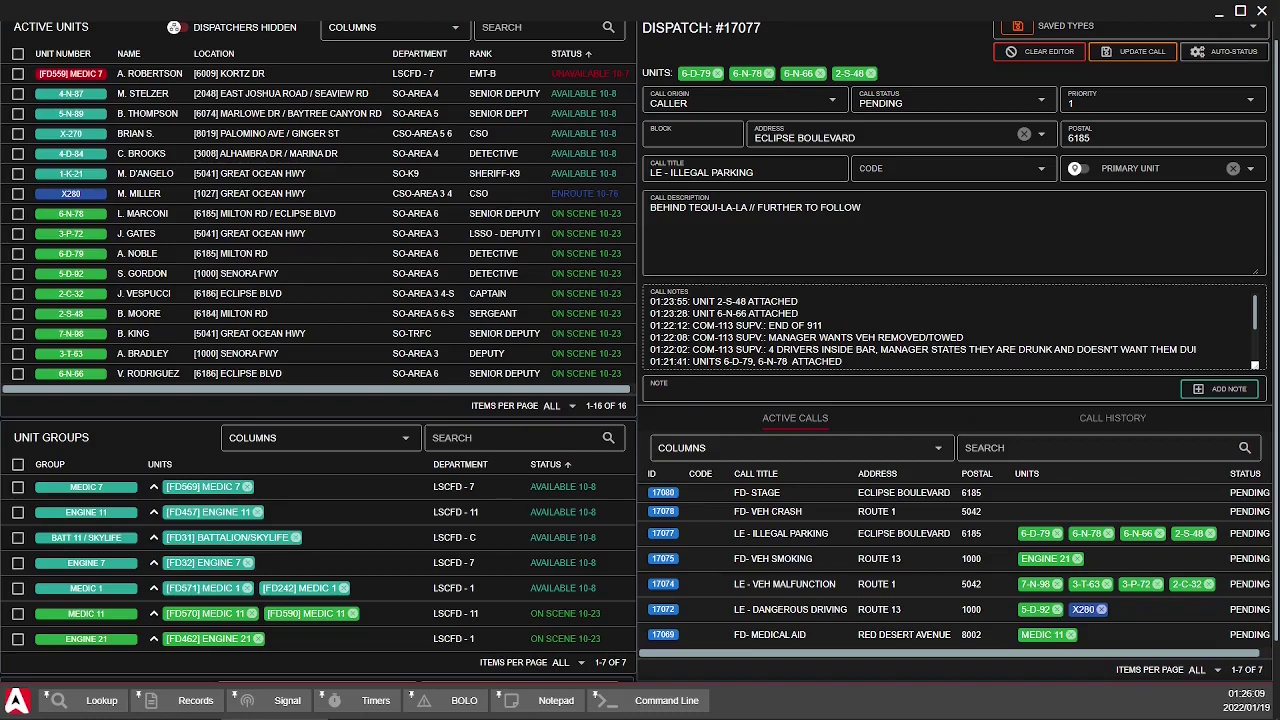
Step: Log the note '1 10-15' on call 17077
right_click(983, 541)
left_click(990, 541)
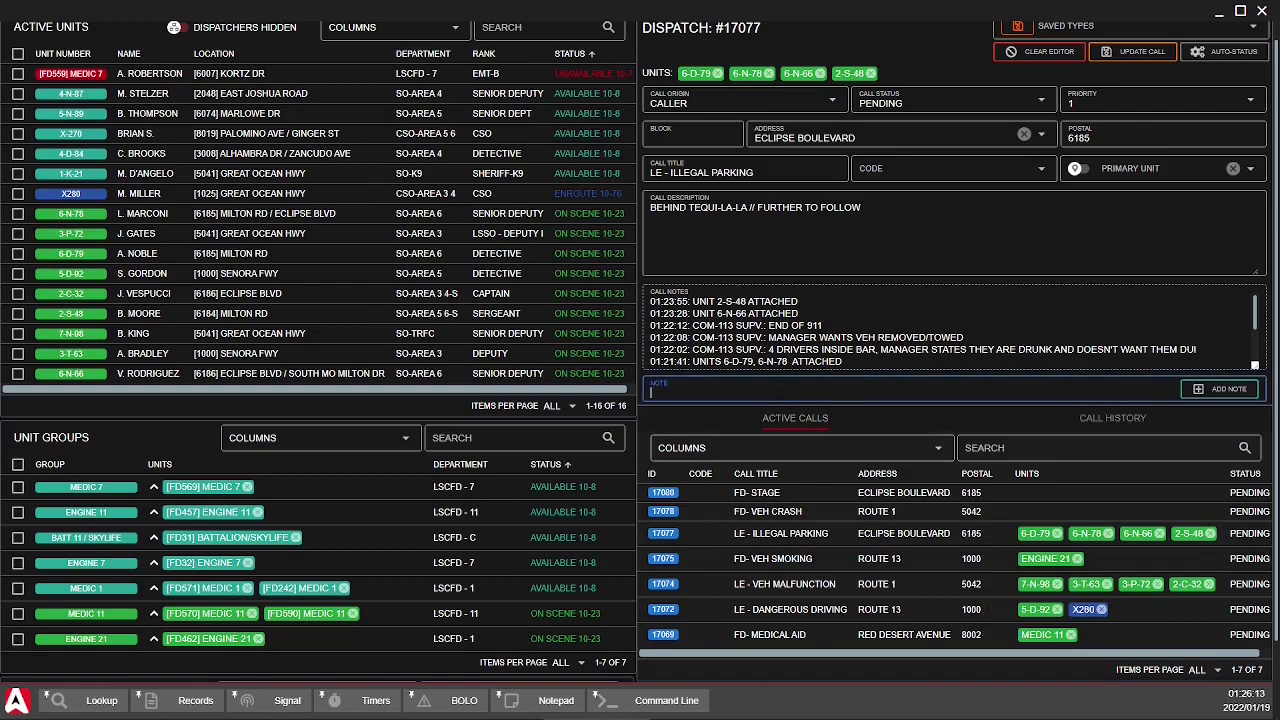
type("1 10-15")
key("Return")
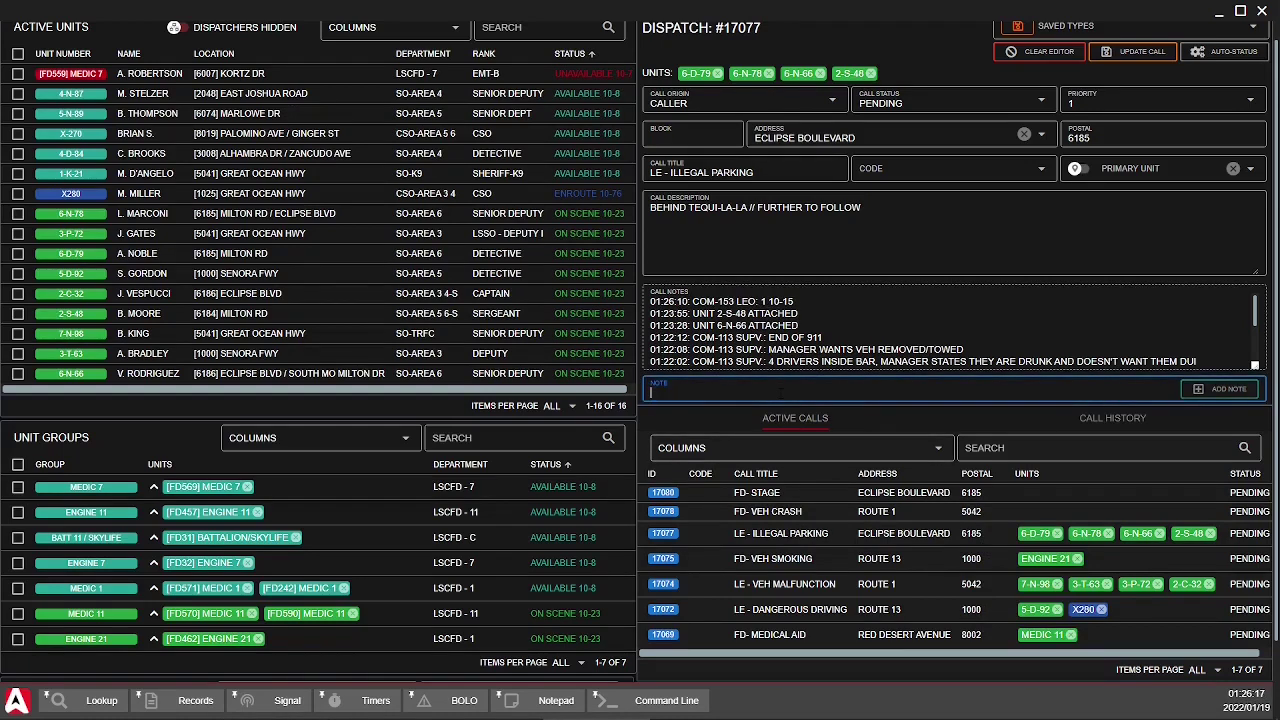
type("N")
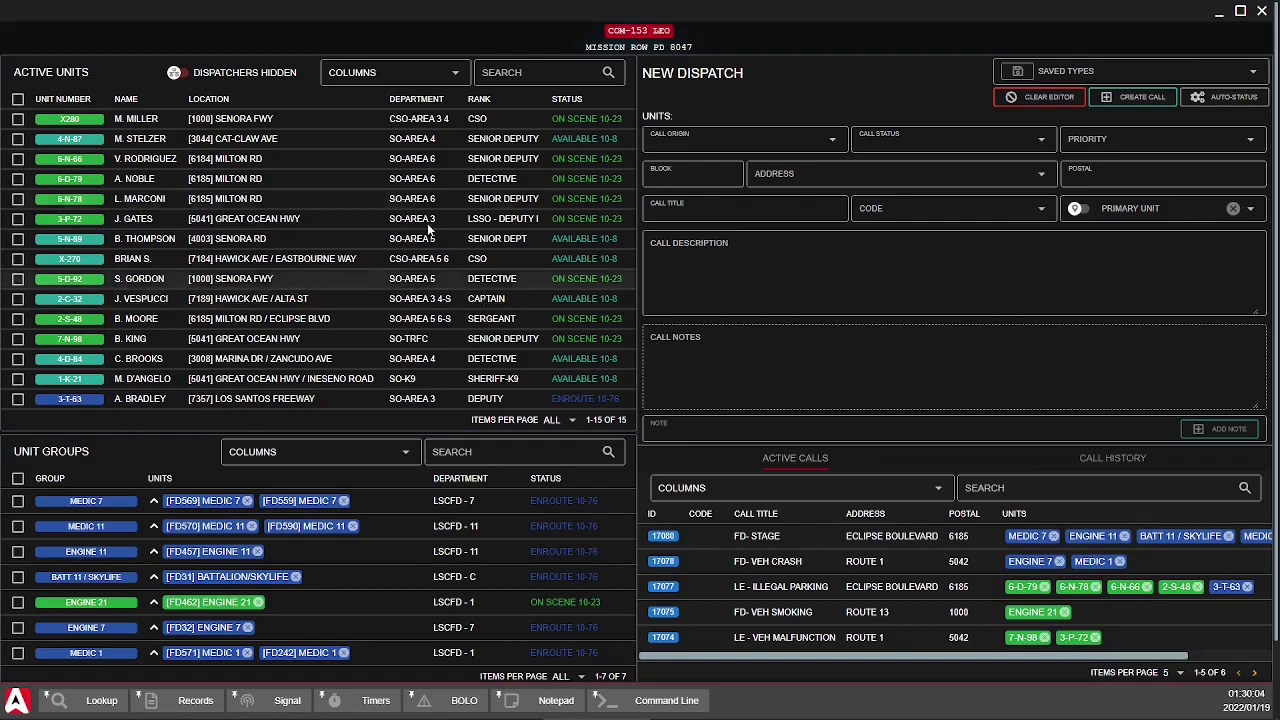
Step: Sort Active Units by status and start a traffic stop for unit 4-N-87
left_click(584, 99)
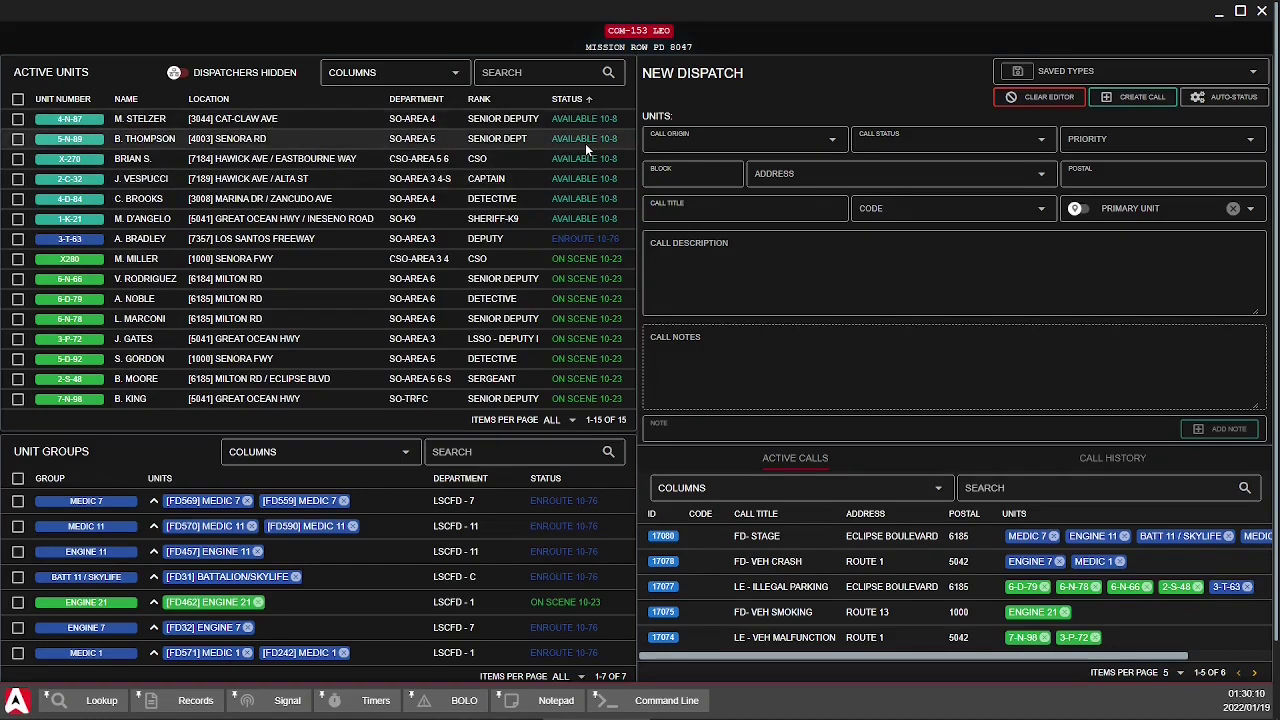
right_click(69, 121)
left_click(95, 133)
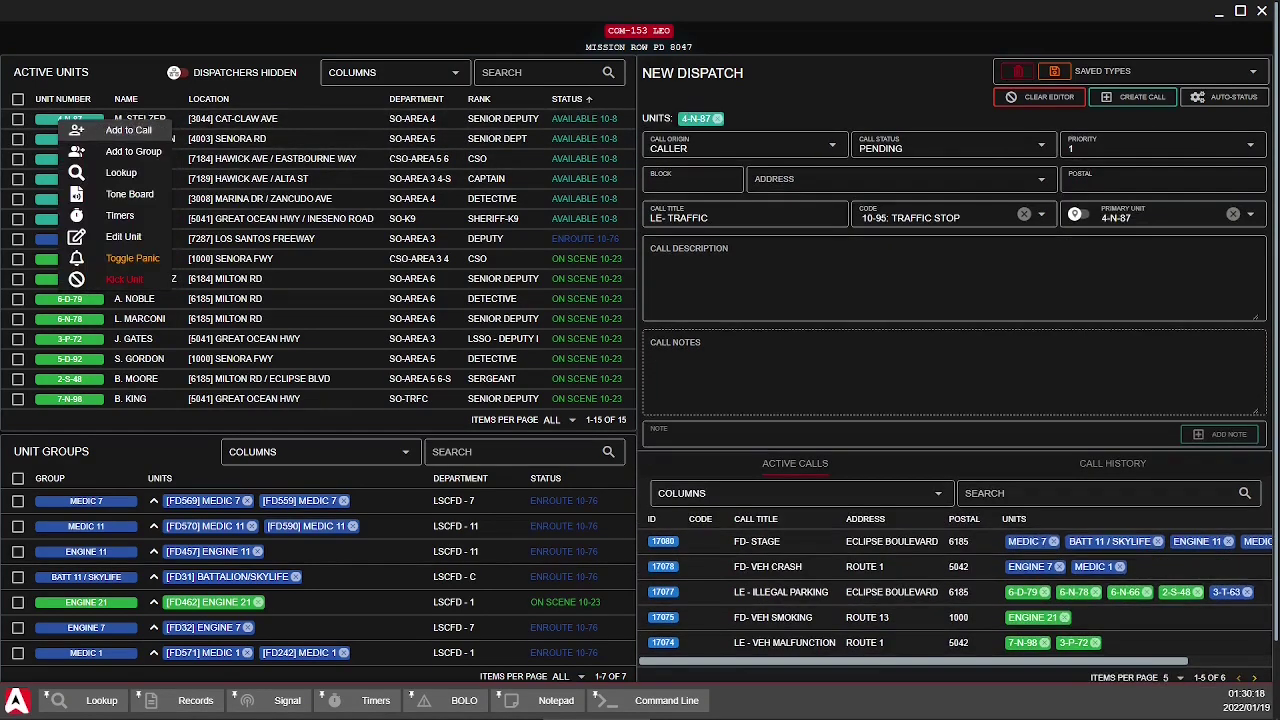
left_click(747, 288)
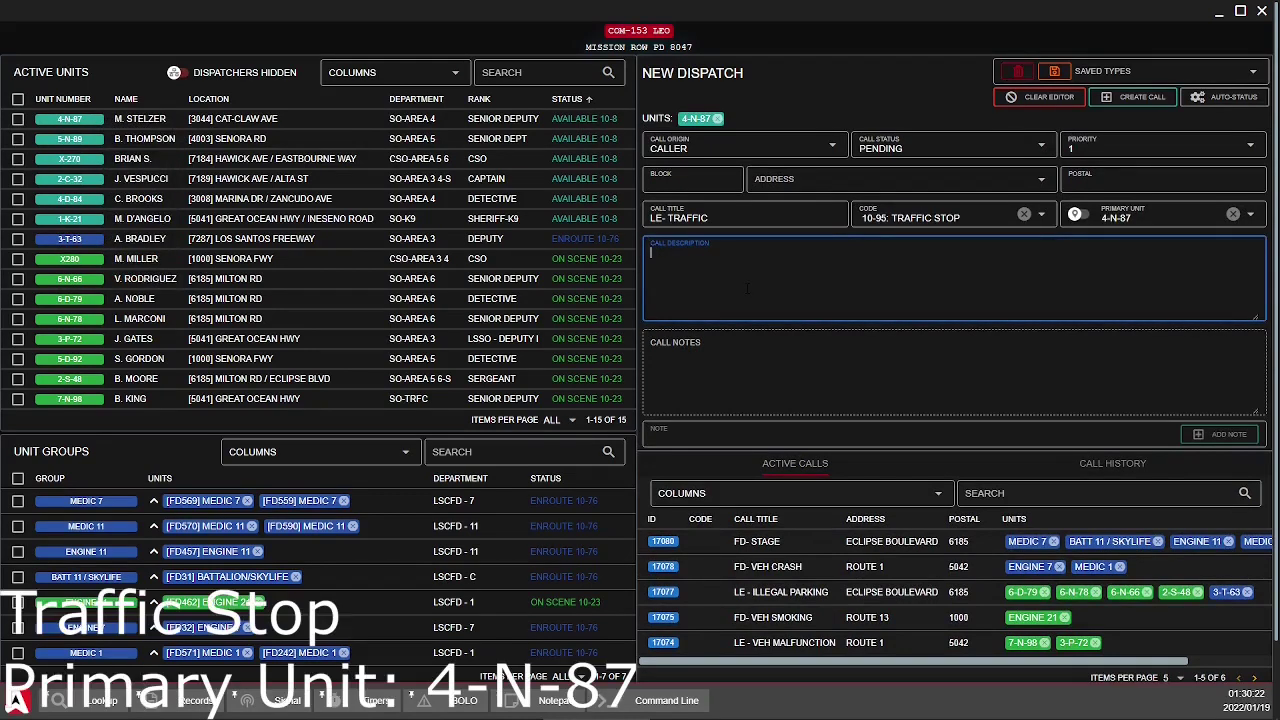
type("3044 CAT ")
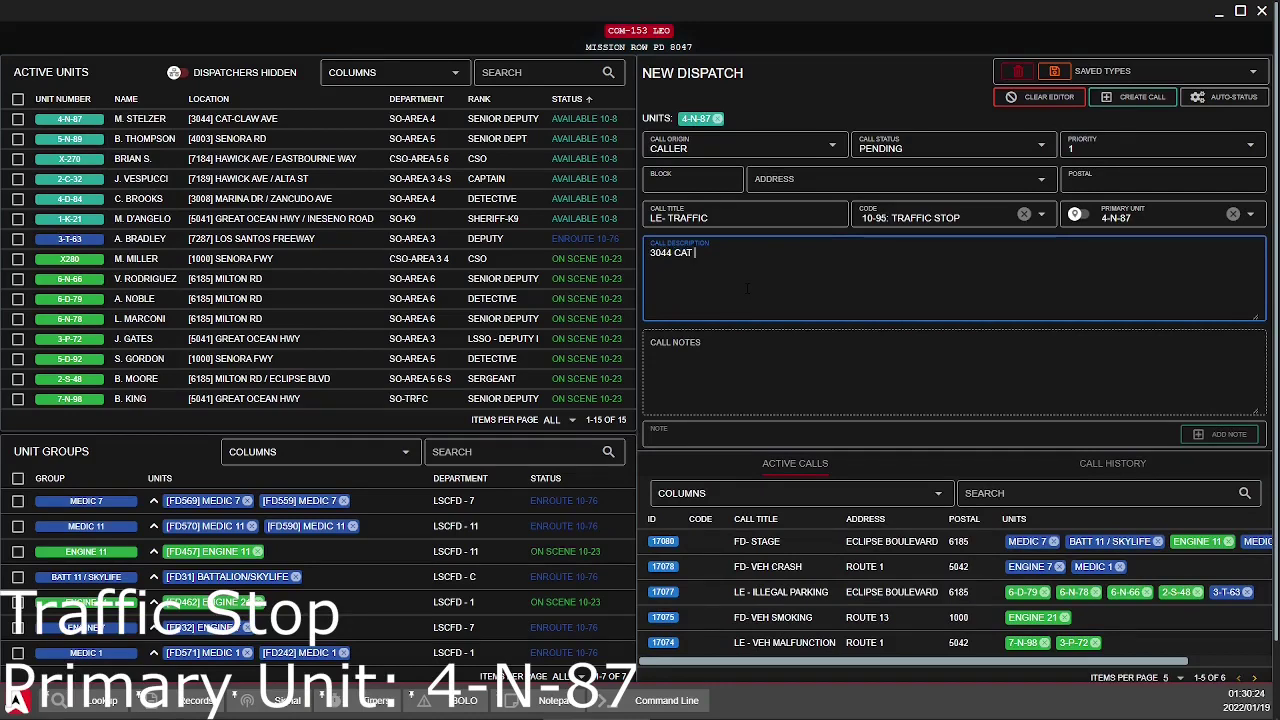
type("CLAW BLACK 4")
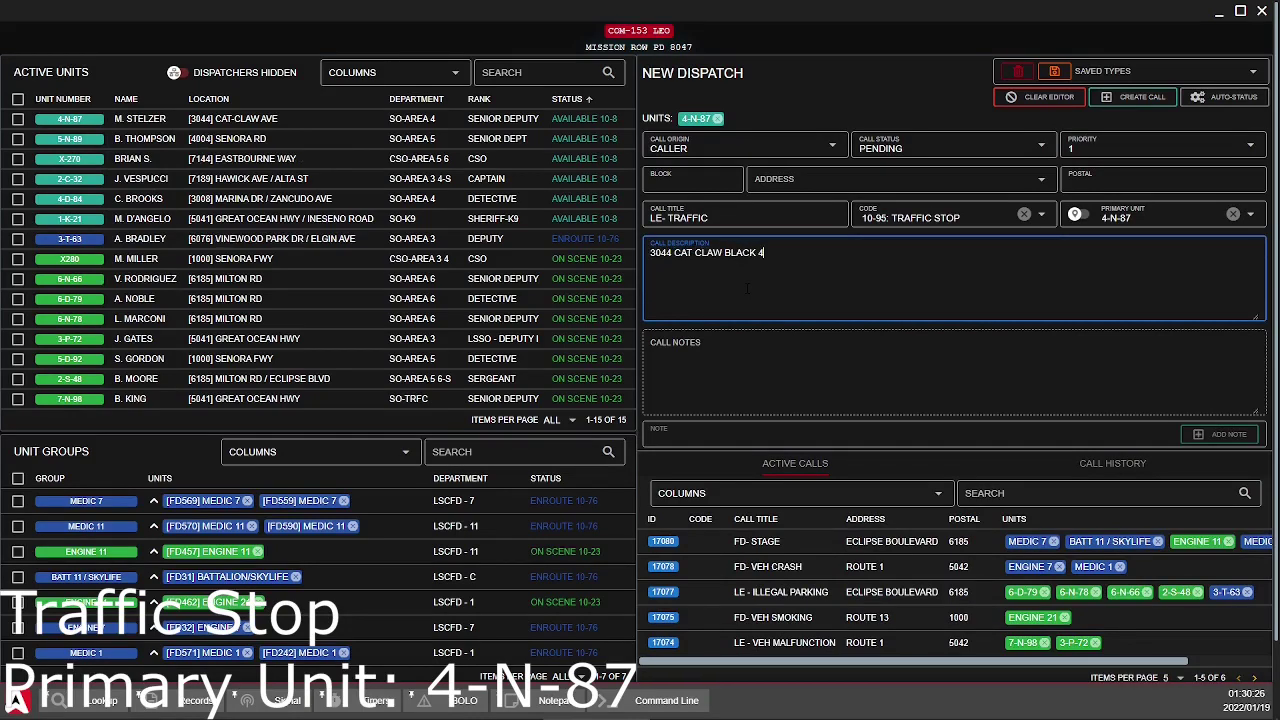
type("DOOR SUV ")
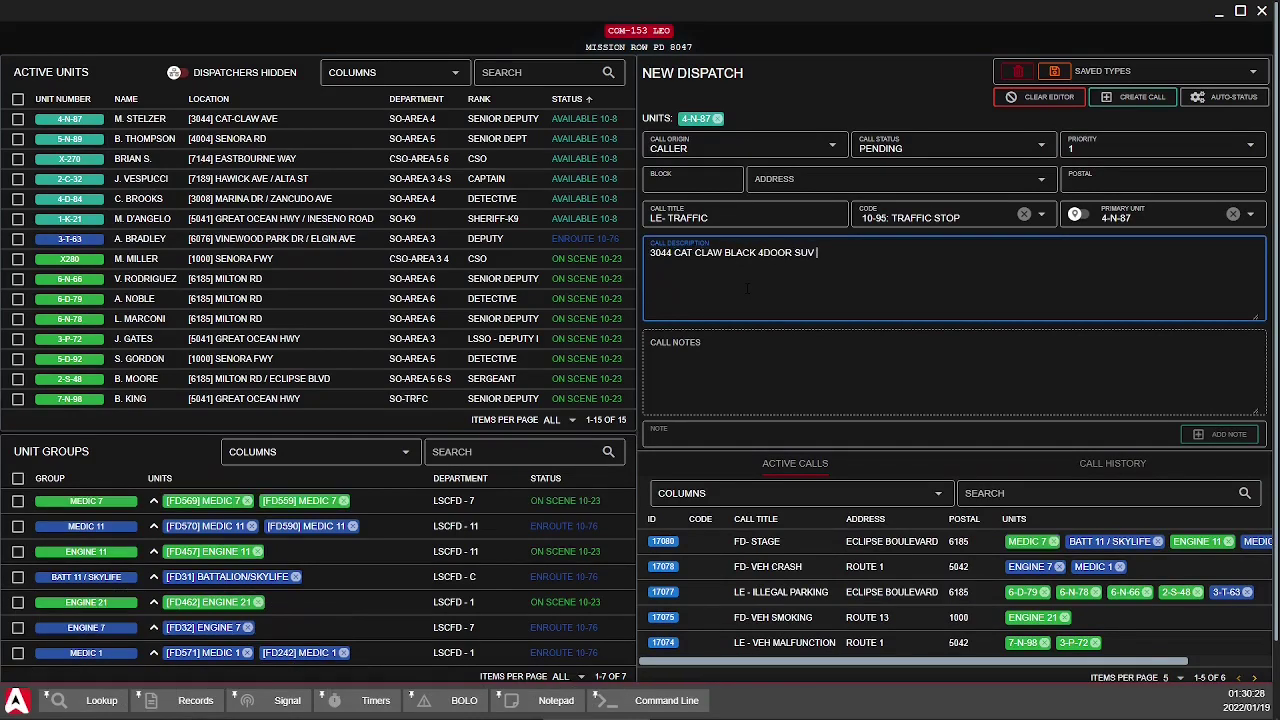
type("55KIC5")
type("16")
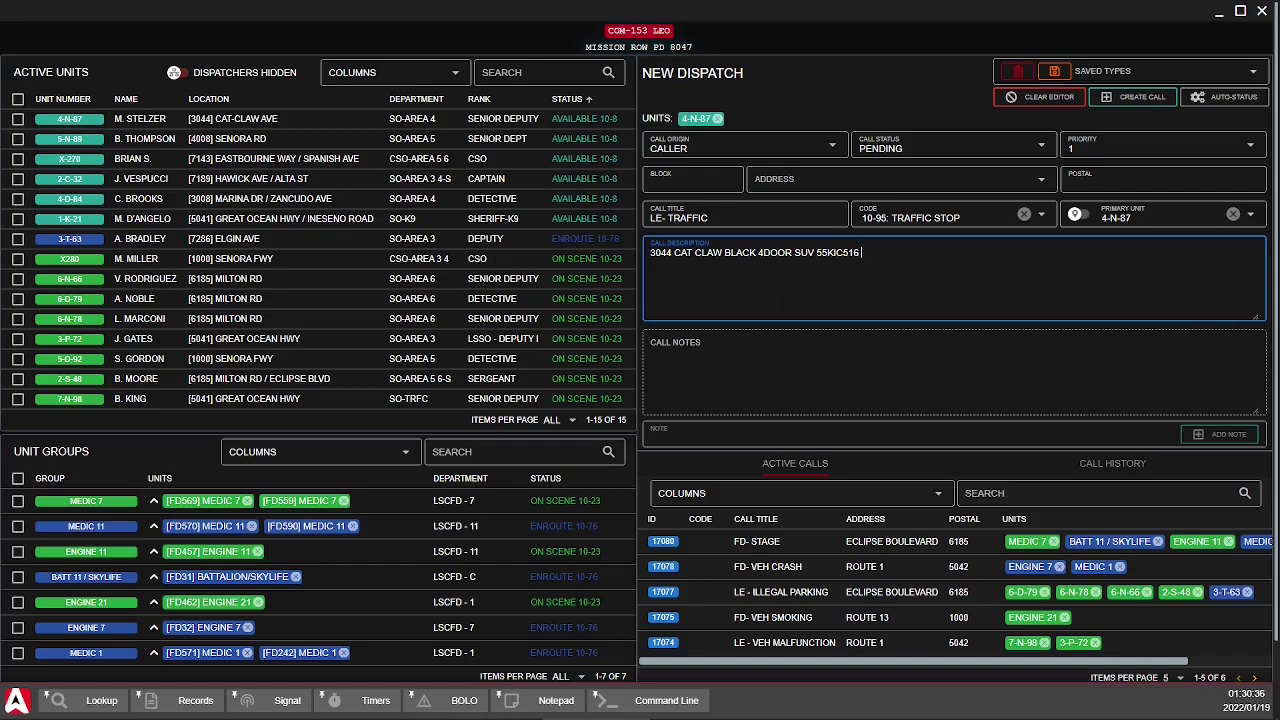
type("0")
type("0000000000000000000000000000000000000000")
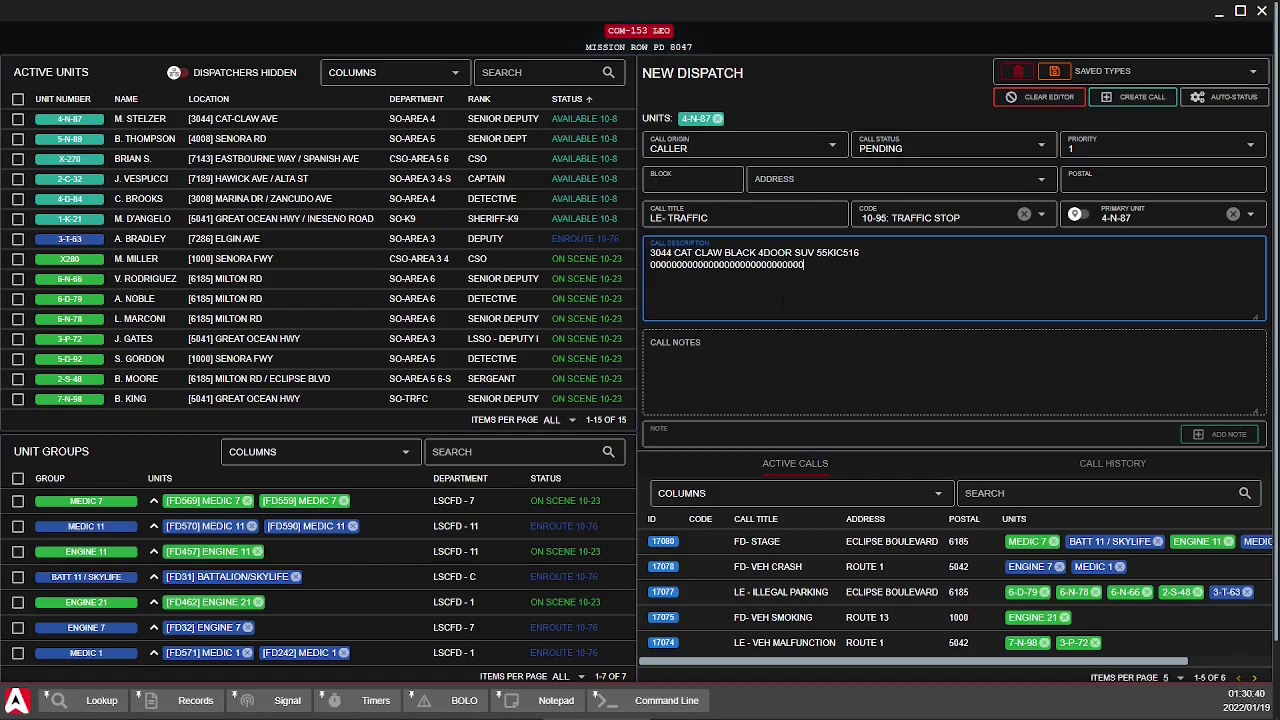
type("0000000000000000000000000000000000000000000000000000000000000000000000000000000000")
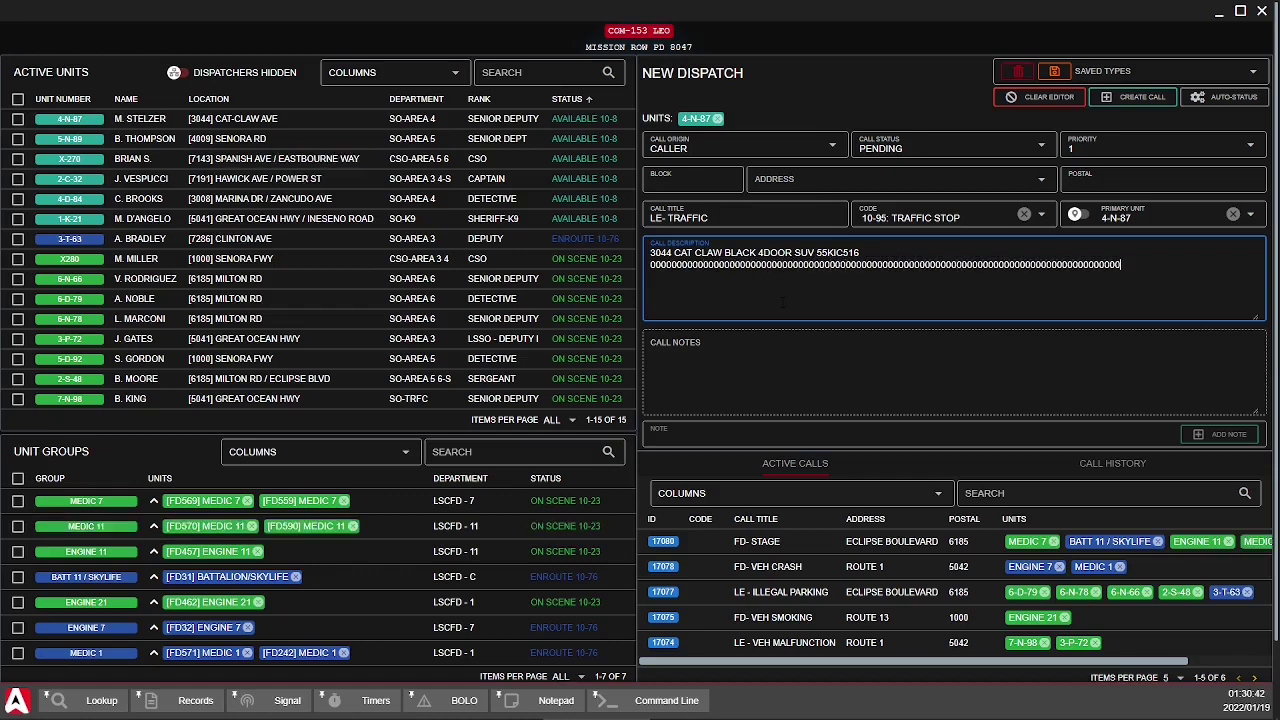
type("0000000000000000000000000000")
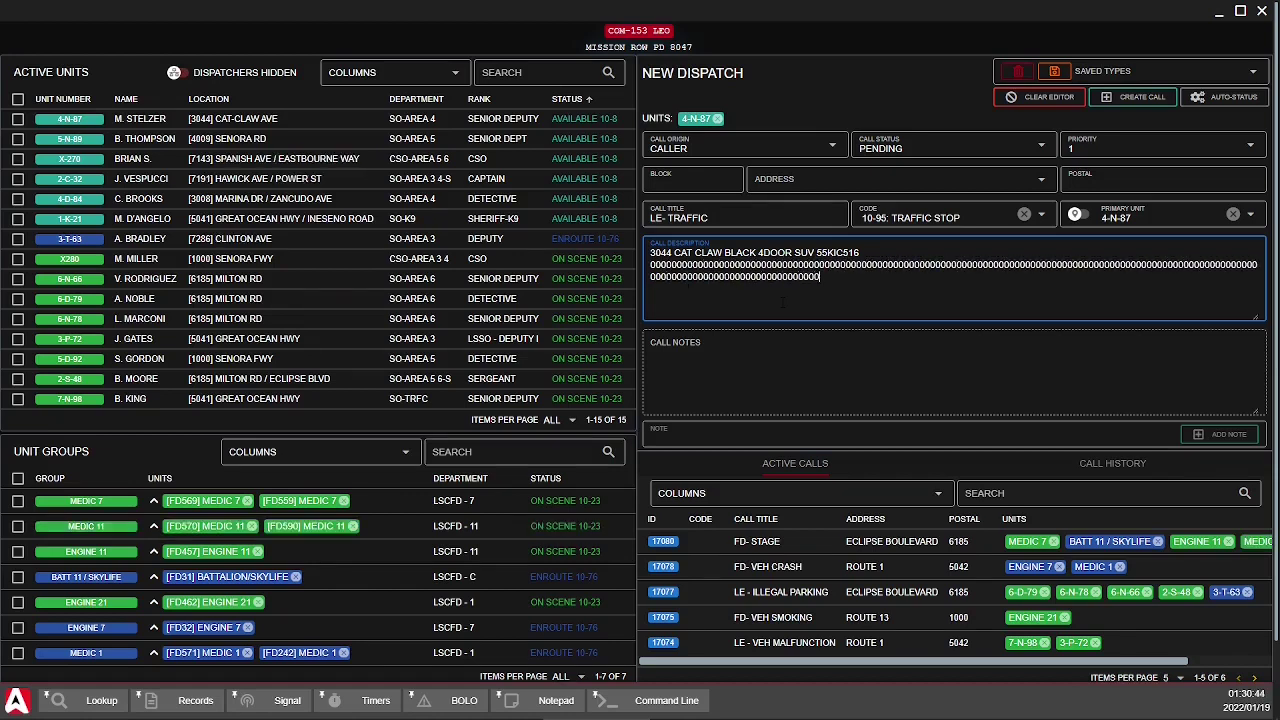
type("000000000000000000000000000000000000000000000")
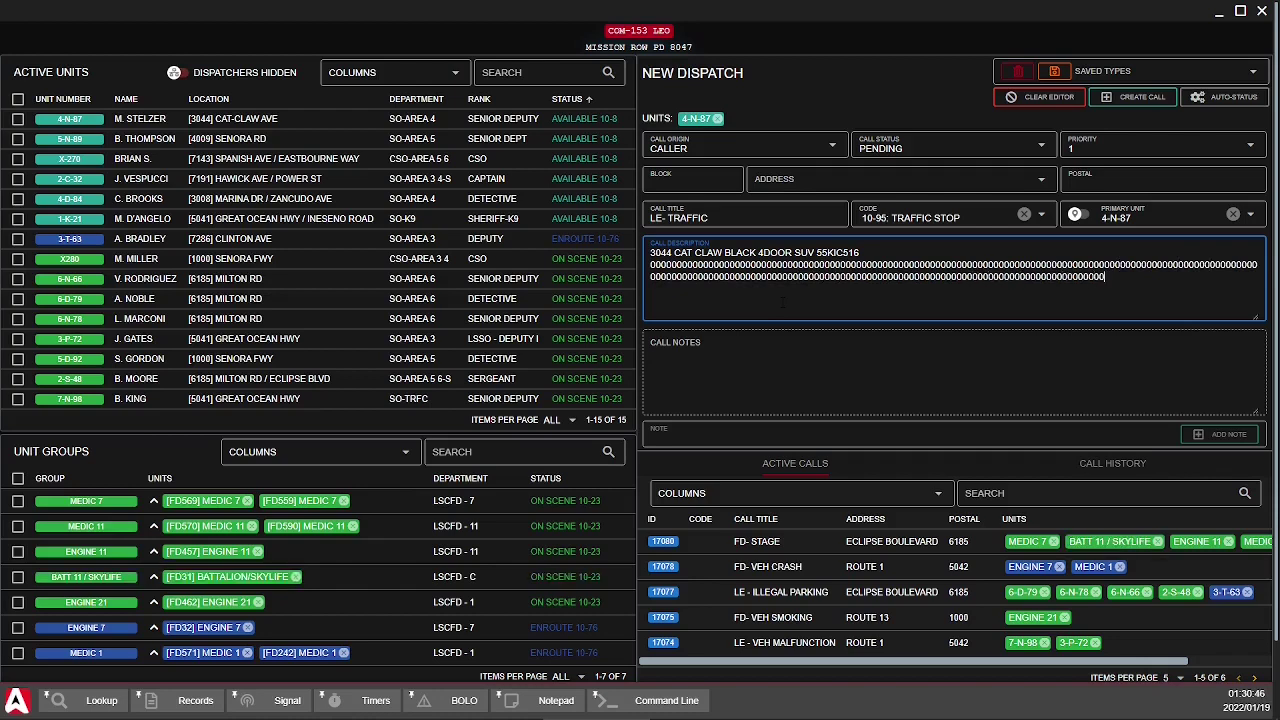
key("ctrl+BackSpace")
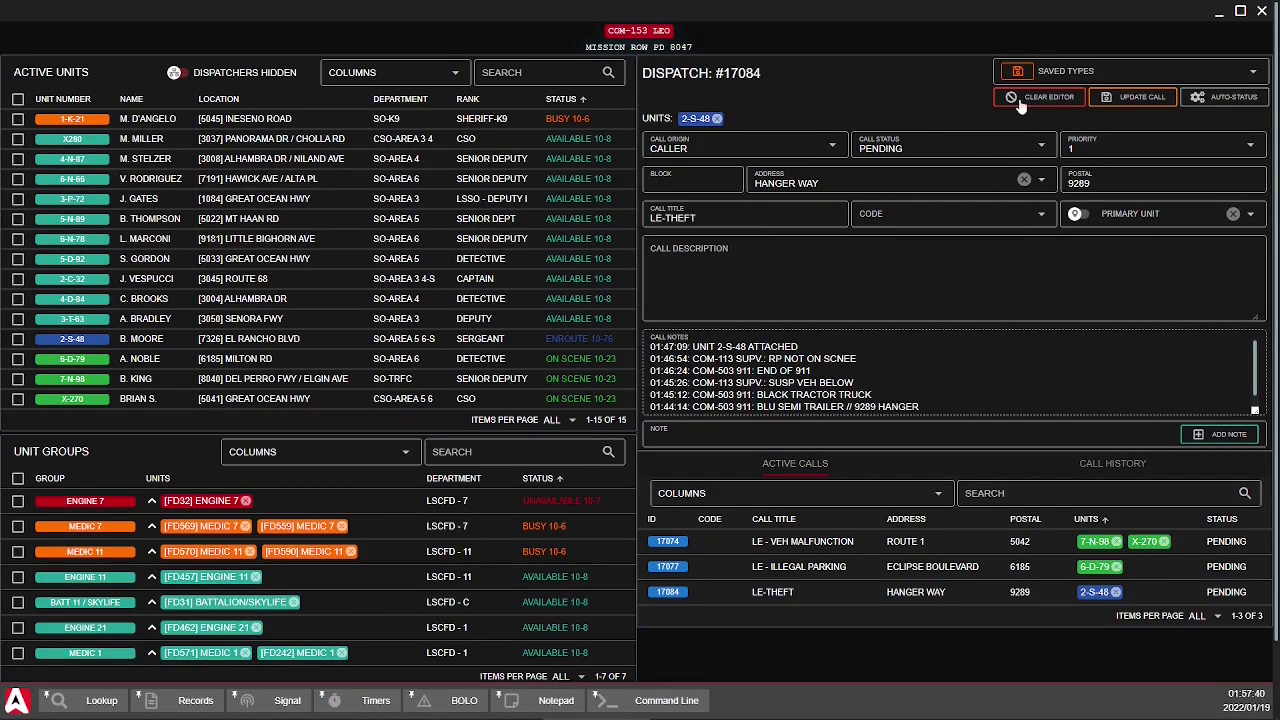
Step: Clear the editor and select units 6-N-66 and 6-N-78 for a new dispatch
left_click(1060, 95)
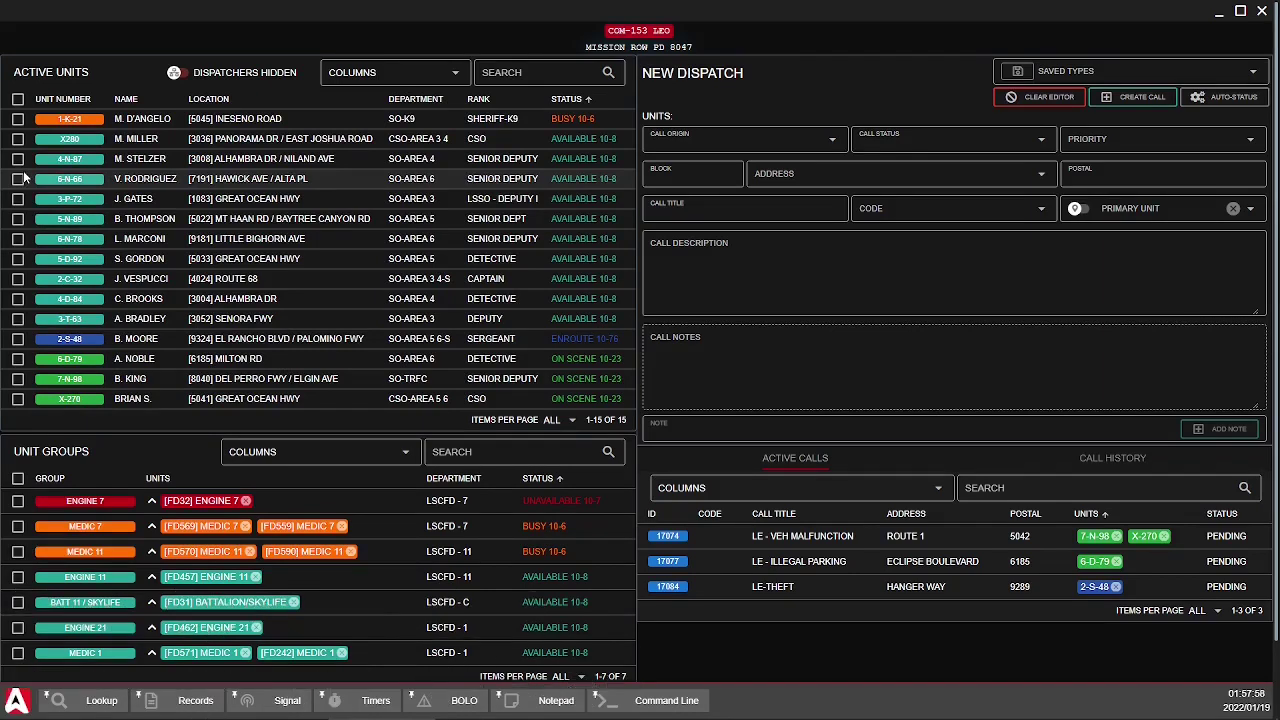
left_click(18, 178)
left_click(18, 238)
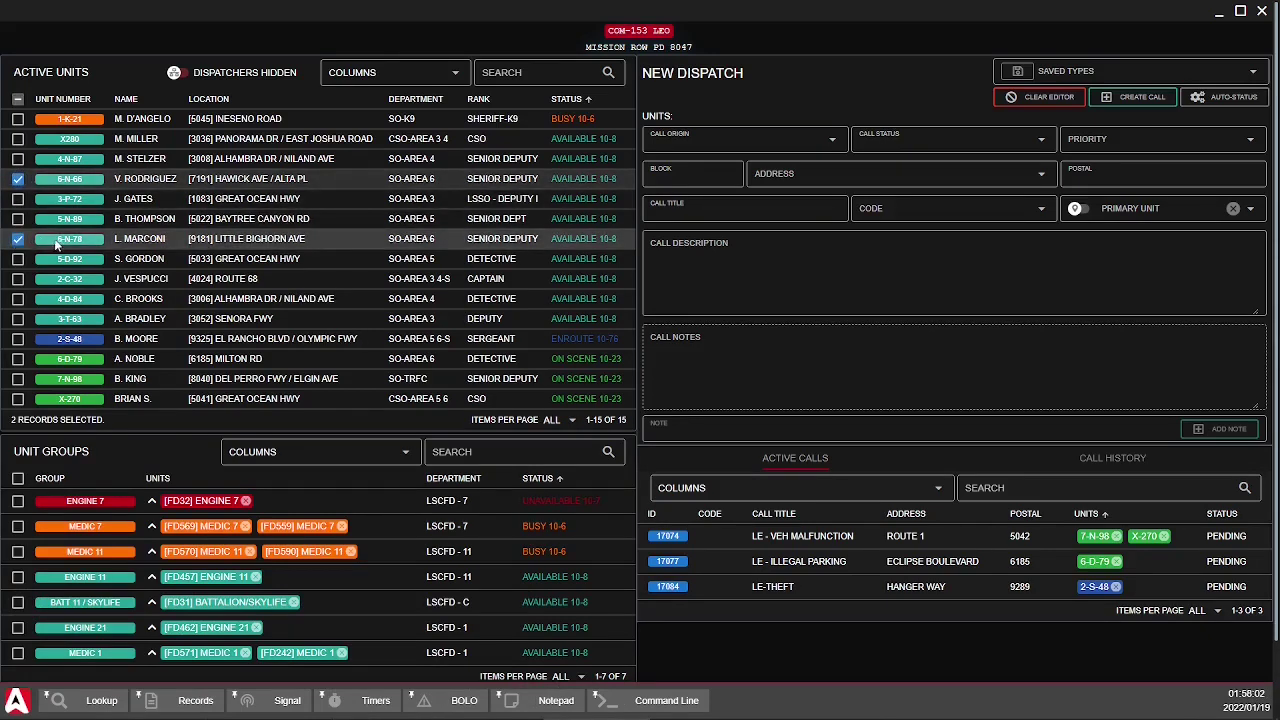
right_click(60, 243)
Step: Set the dispatch address to Elgin Avenue
left_click(916, 186)
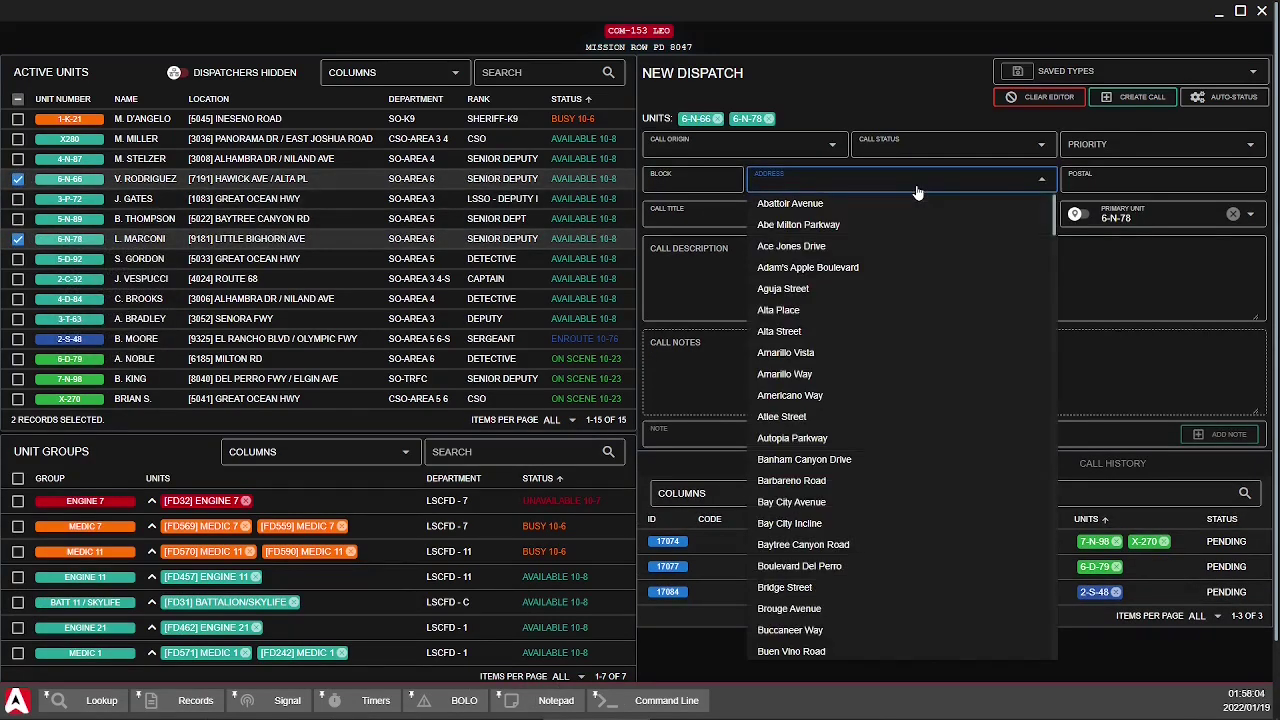
type("ELGI")
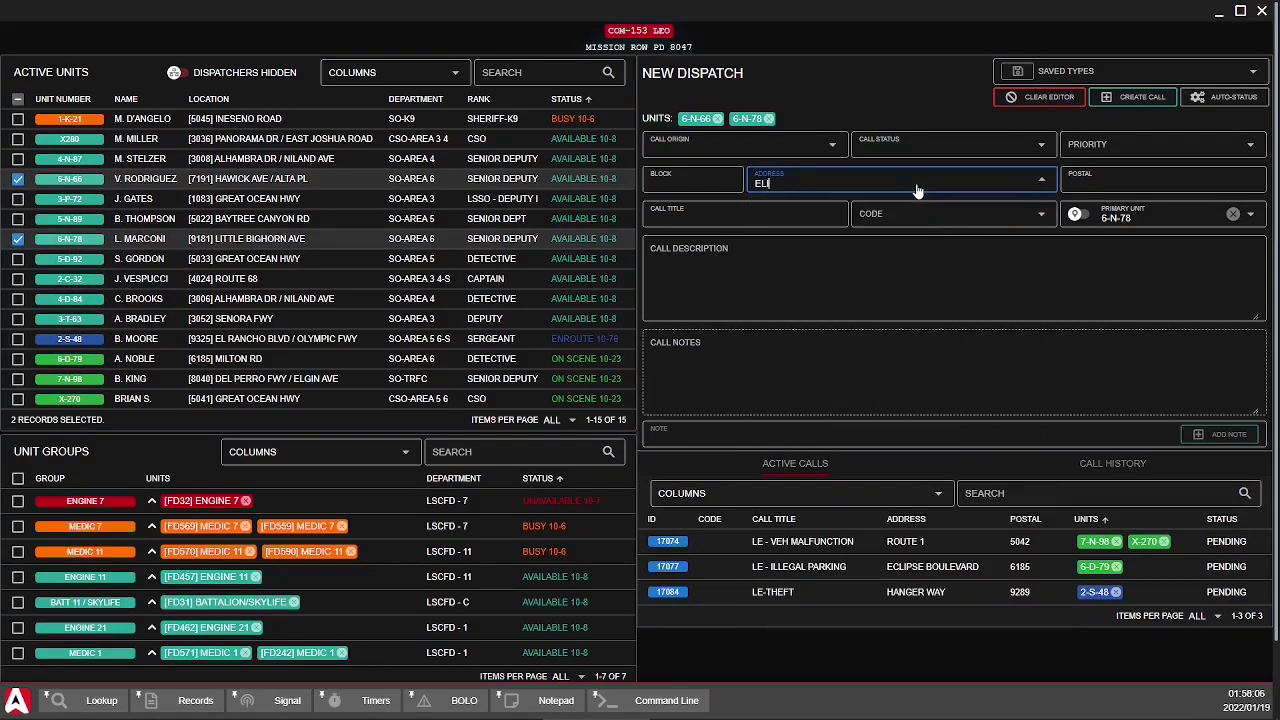
type("N")
key("Down")
key("Tab")
Step: Give the new call postal 8168, priority 1 and a Pending call status
type("8168")
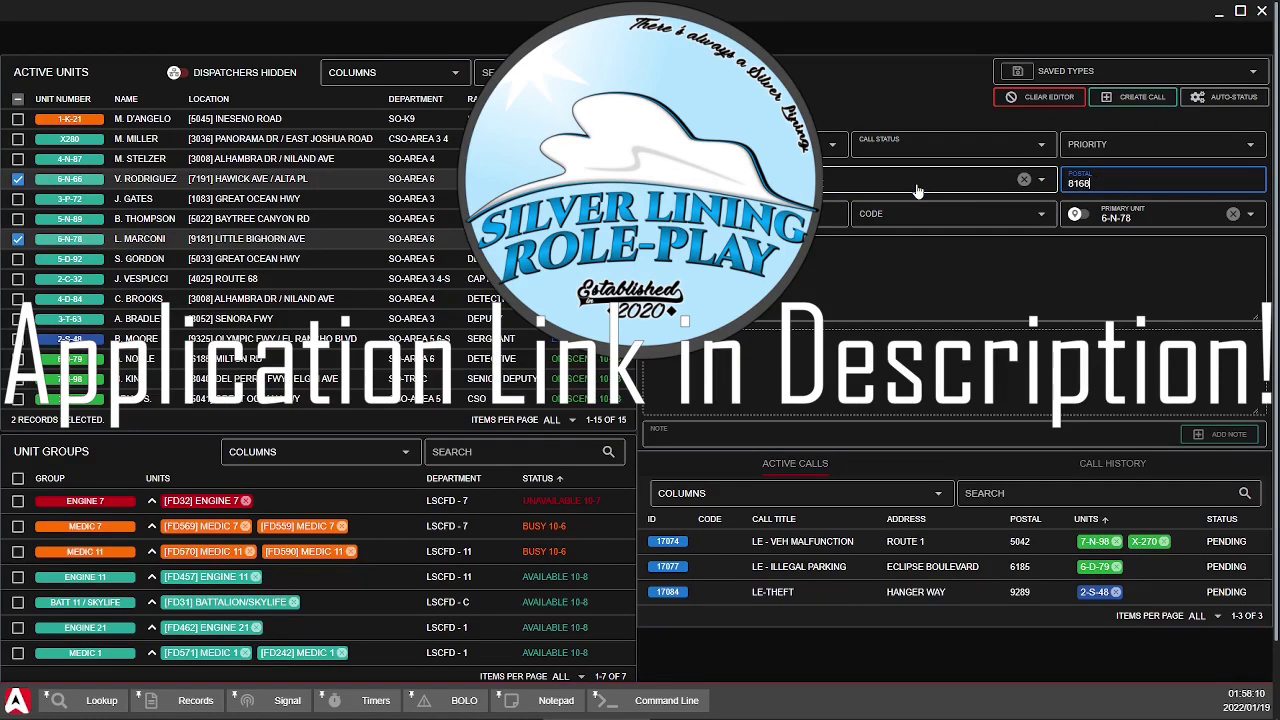
key("shift+Tab")
type("1")
key("Return")
key("shift+Tab")
key("Return")
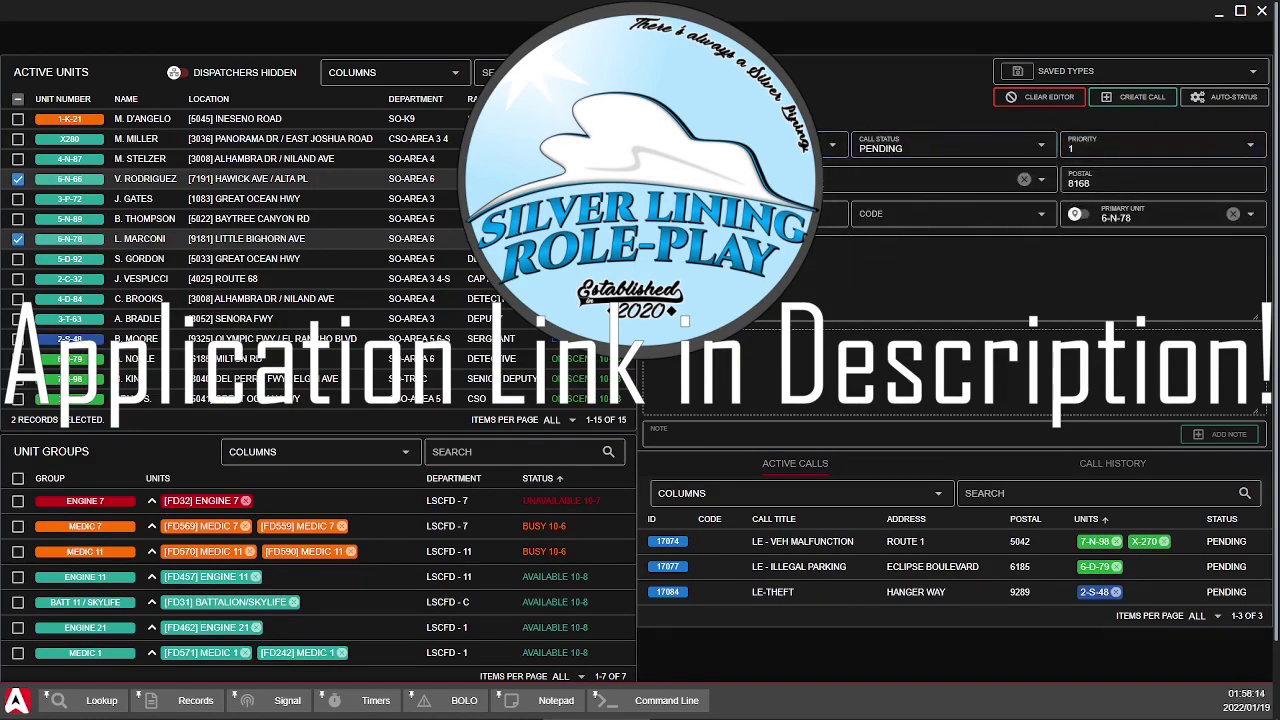
key("Tab")
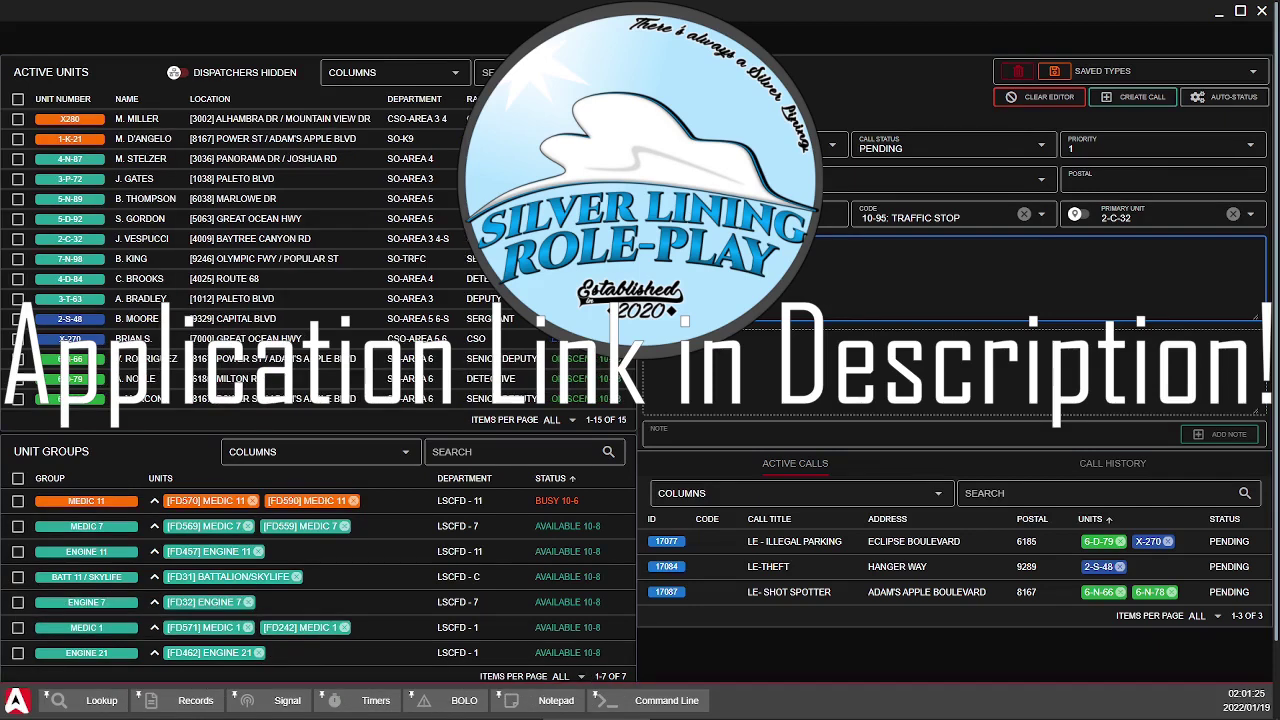
type("l")
type(" 000000000000000000000000000000000000000000000000")
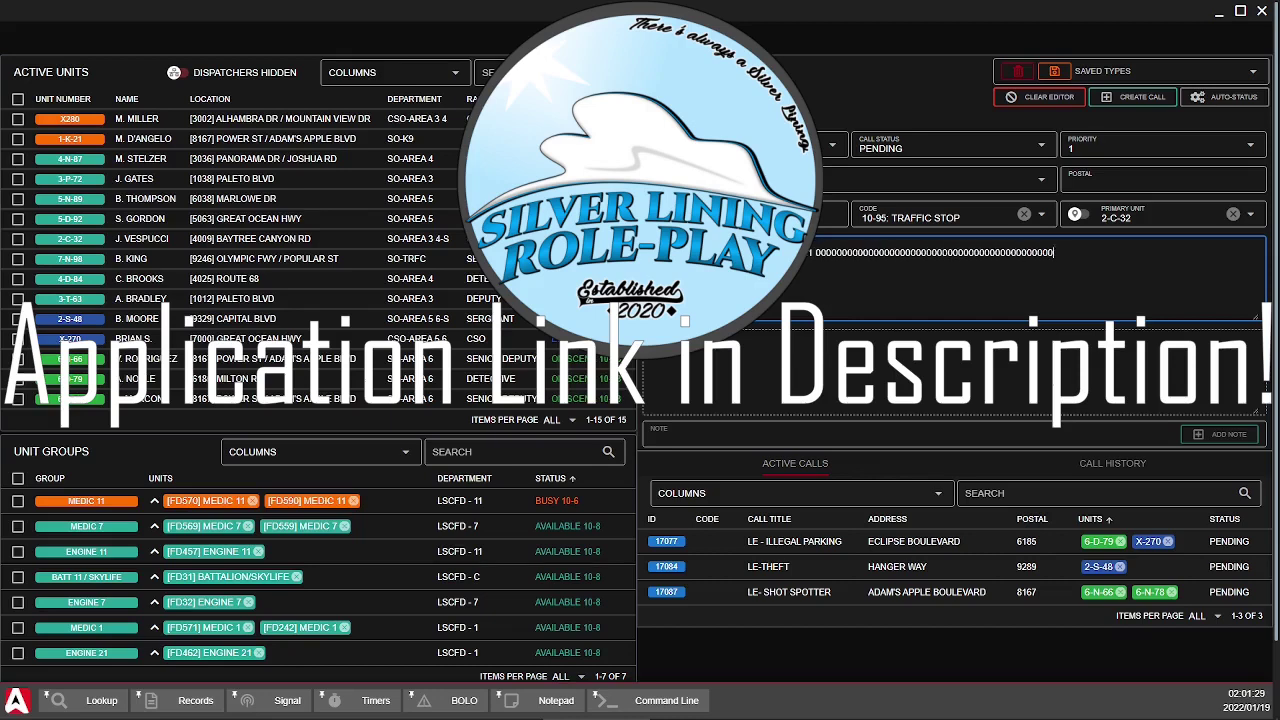
type("0000000000000000000000000000000000000000000")
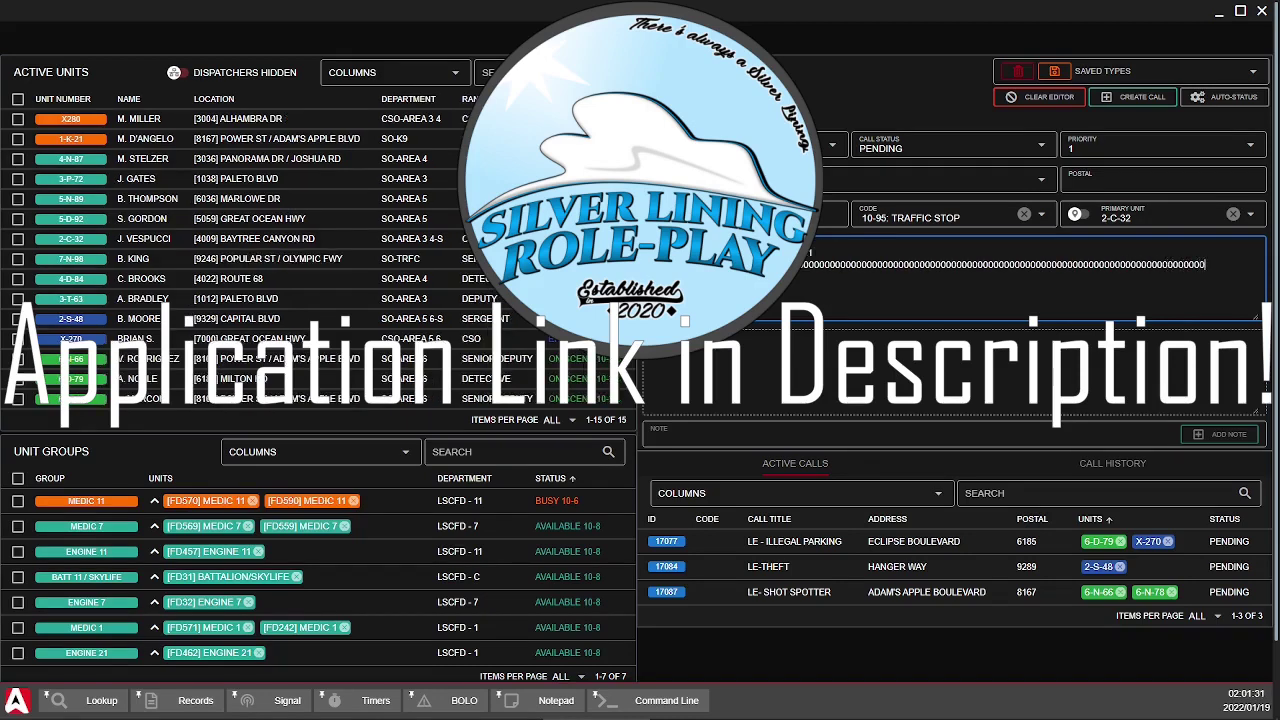